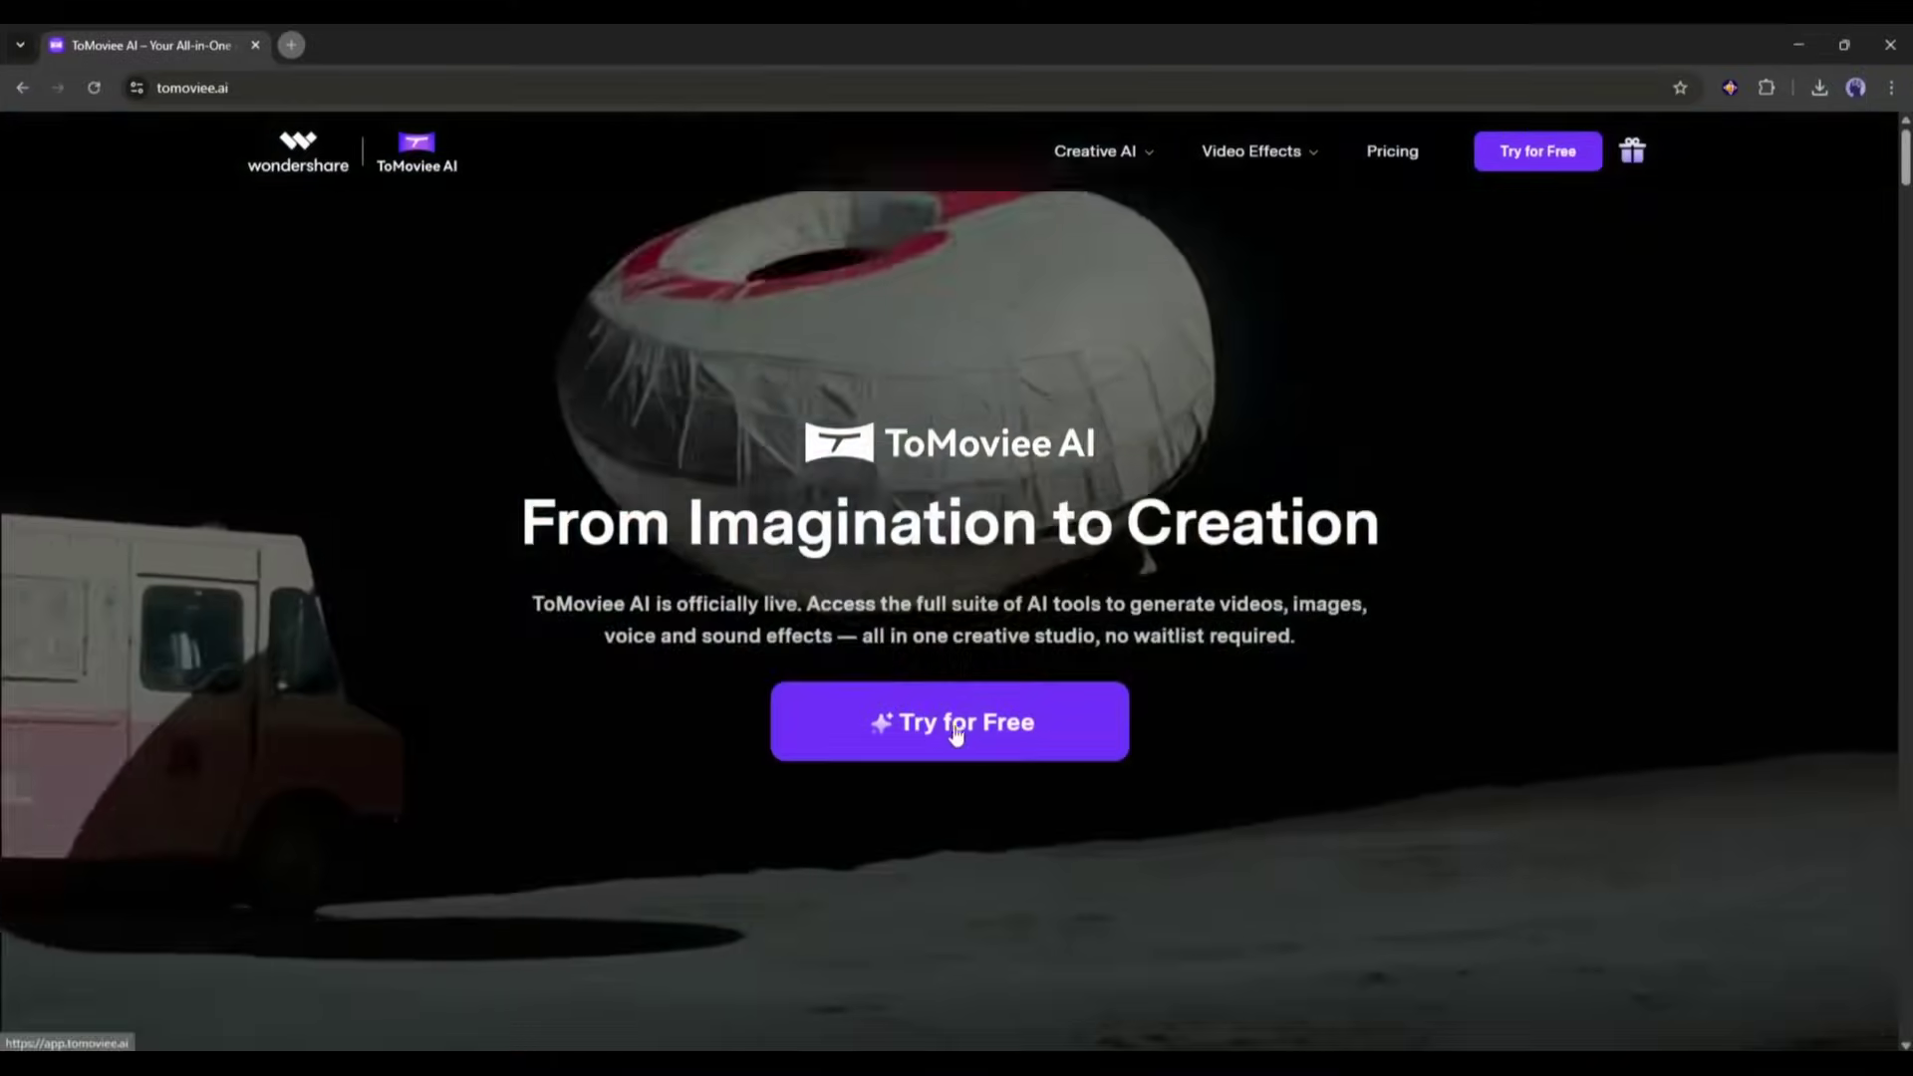
Open the free ToMoviee Studio, view the Image Generation and Audio Generation modes, and return to Video Generation.
click(956, 725)
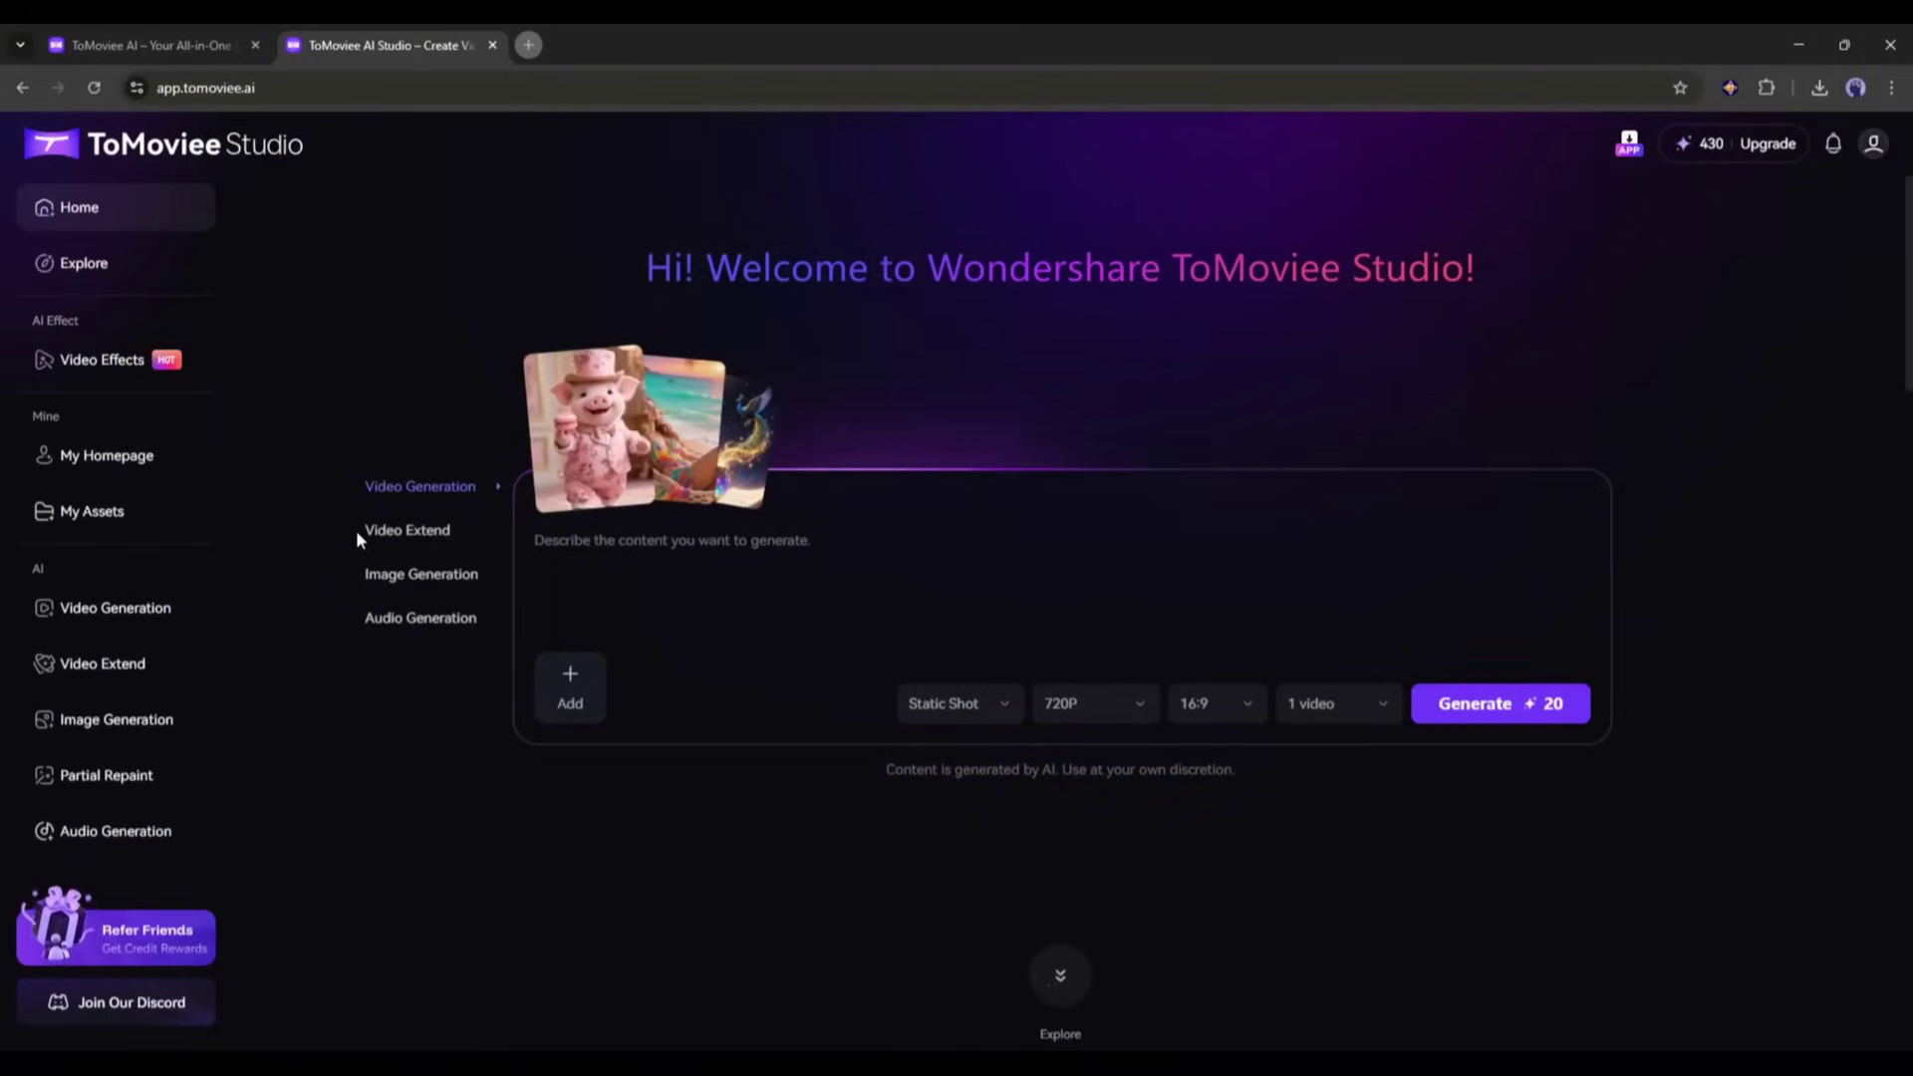
click(403, 583)
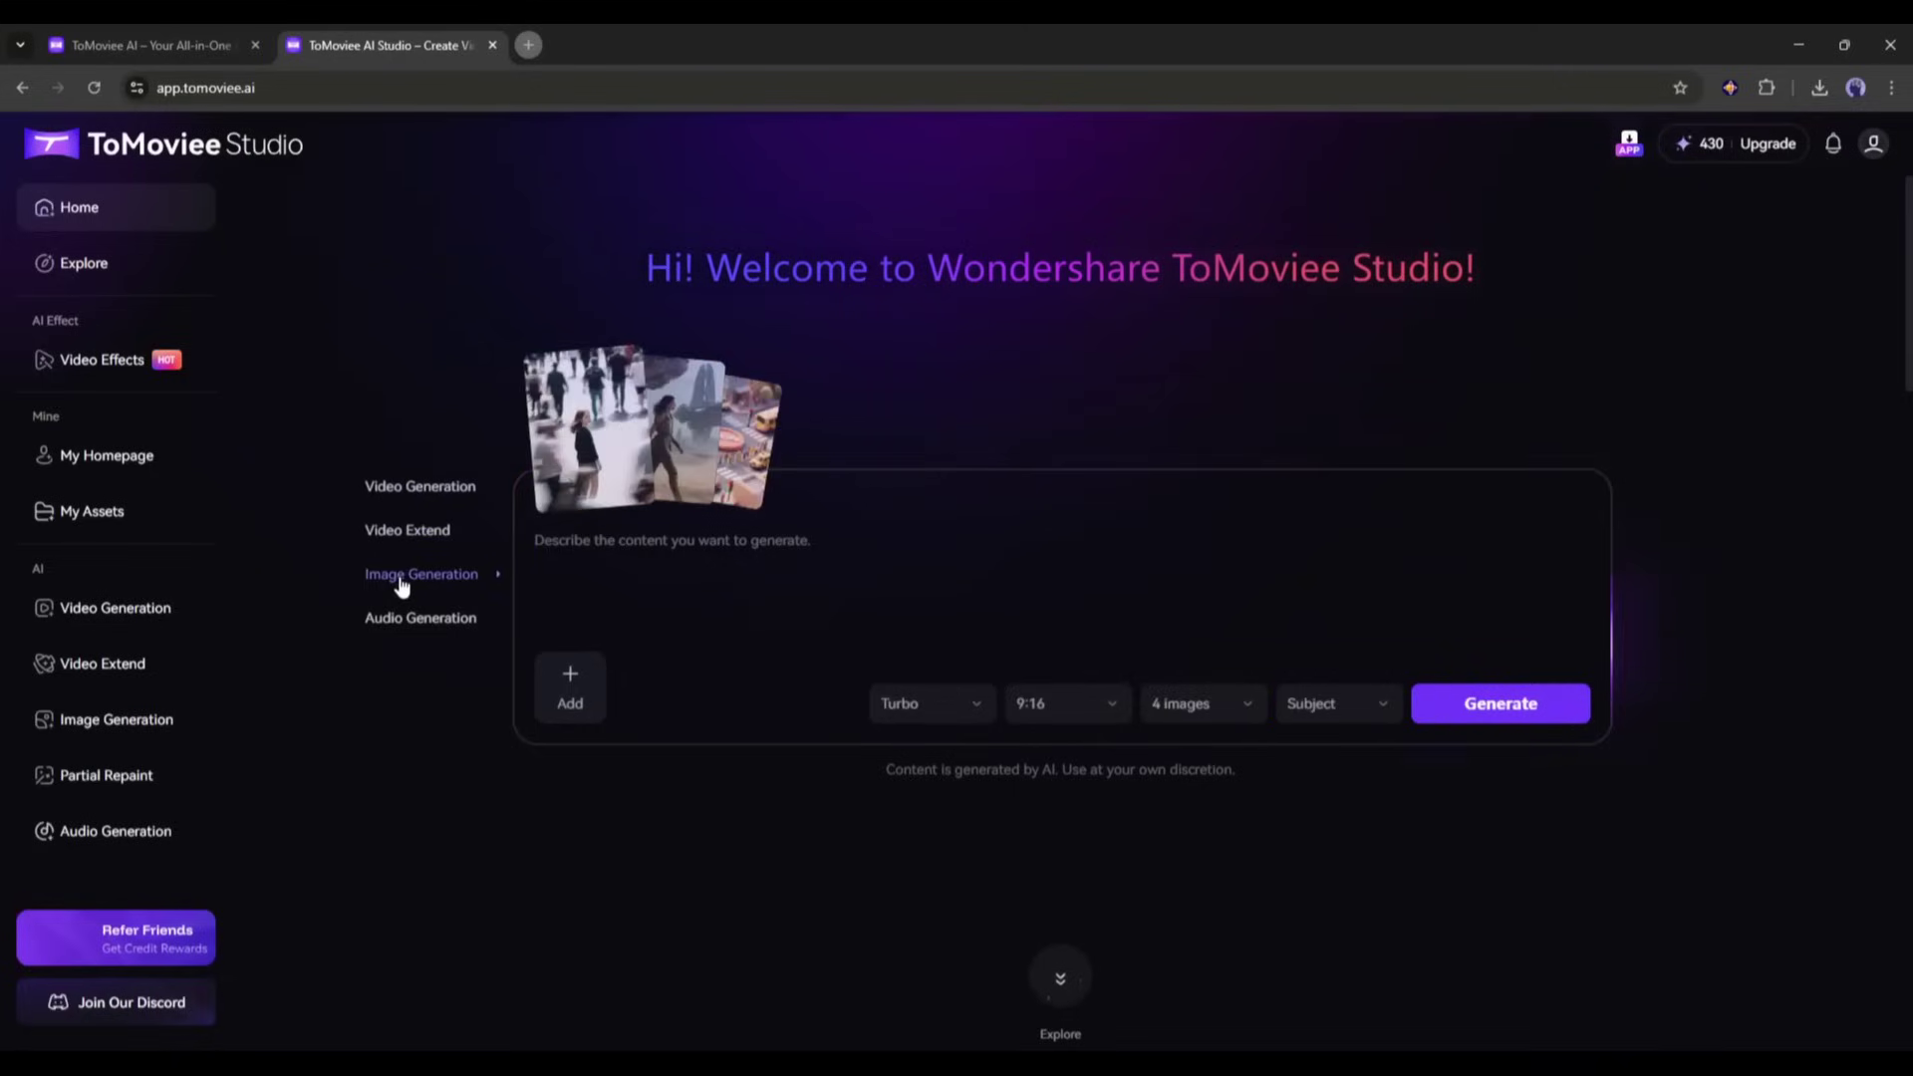
click(400, 625)
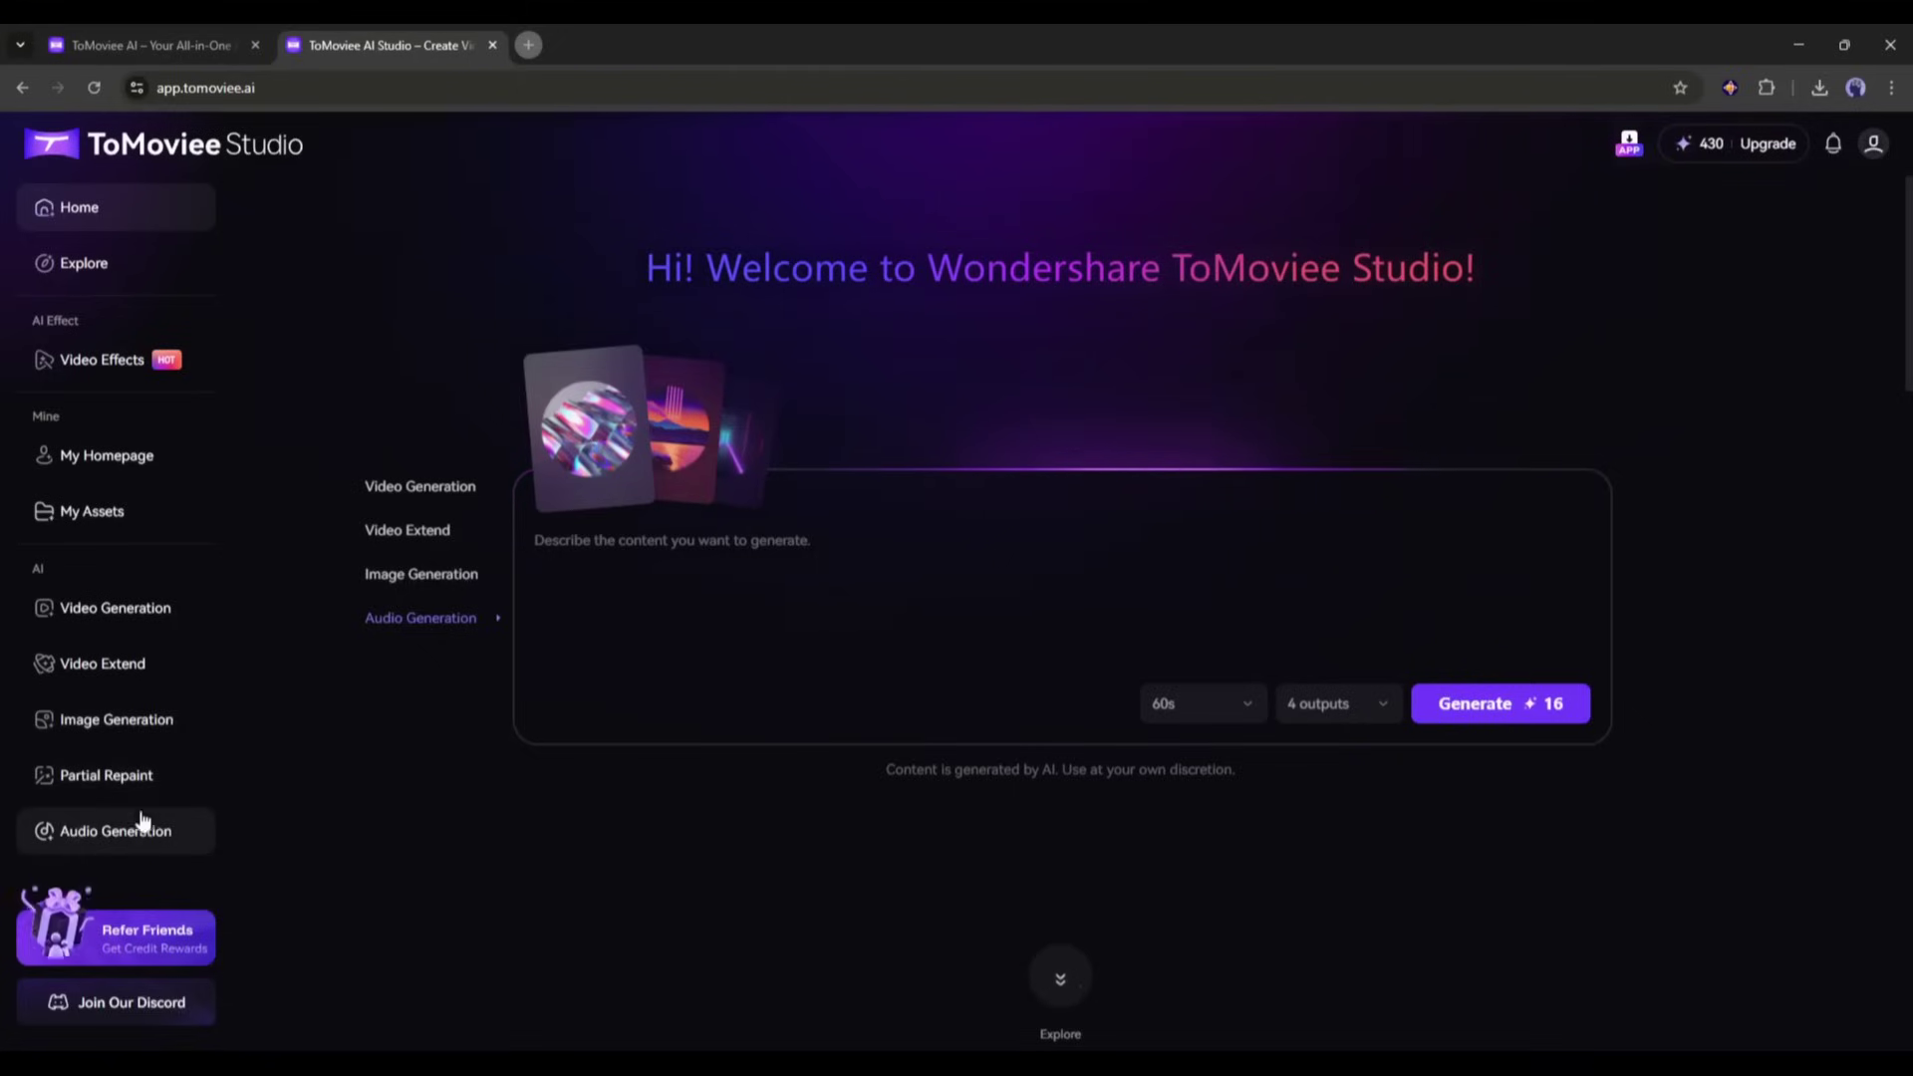
click(411, 491)
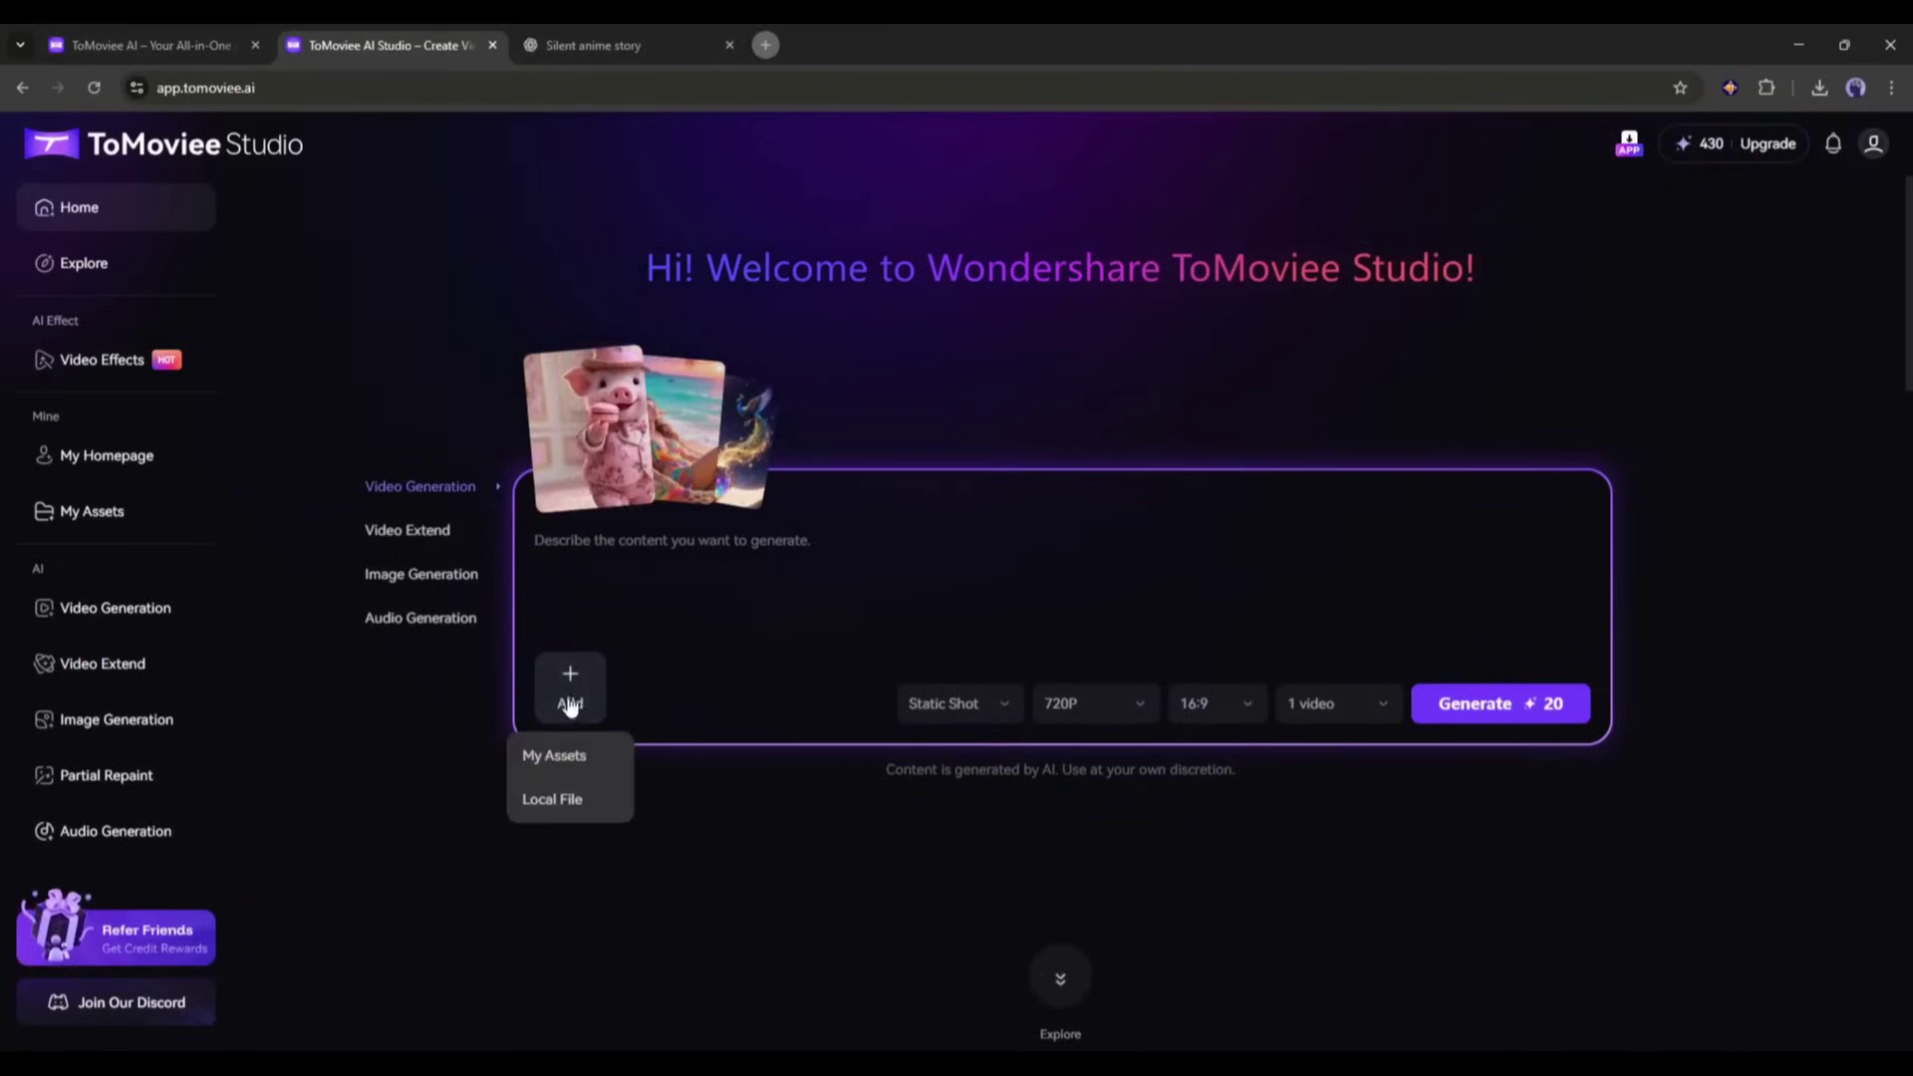
click(560, 756)
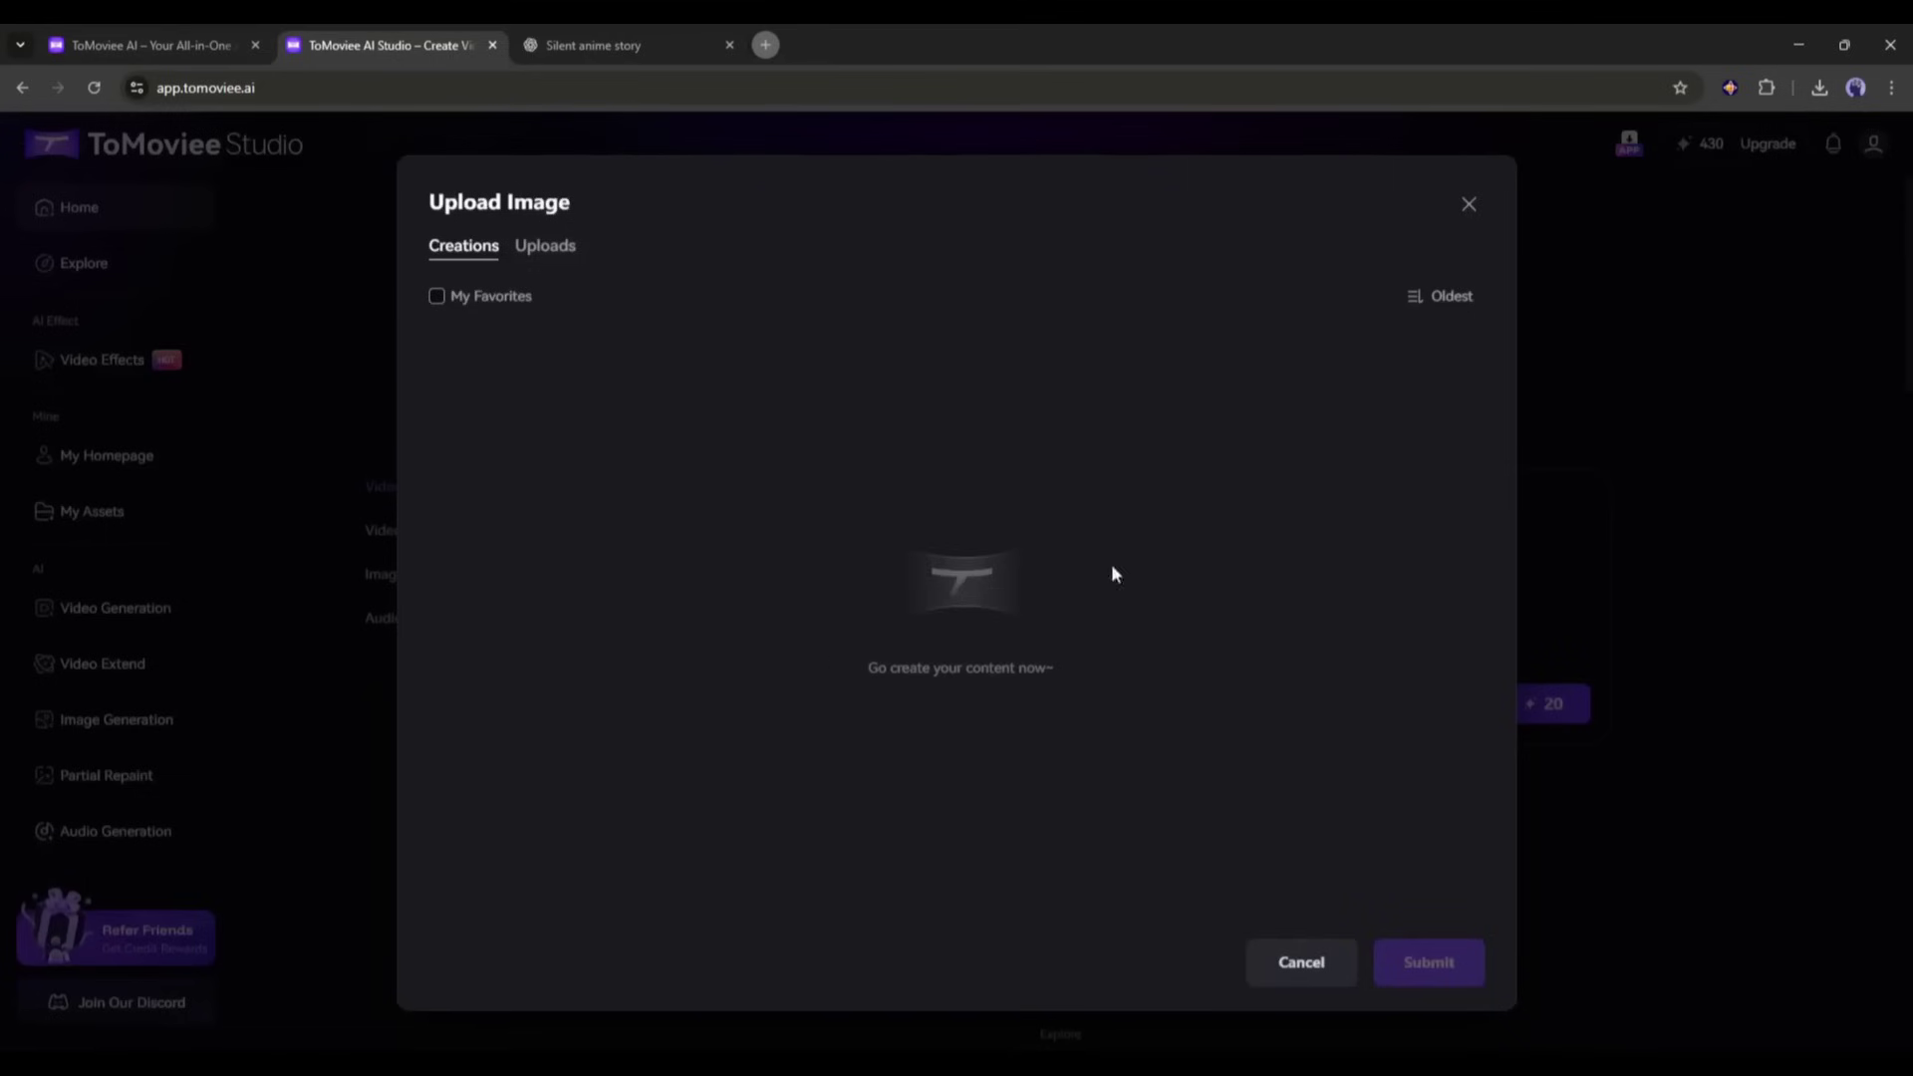
click(1469, 205)
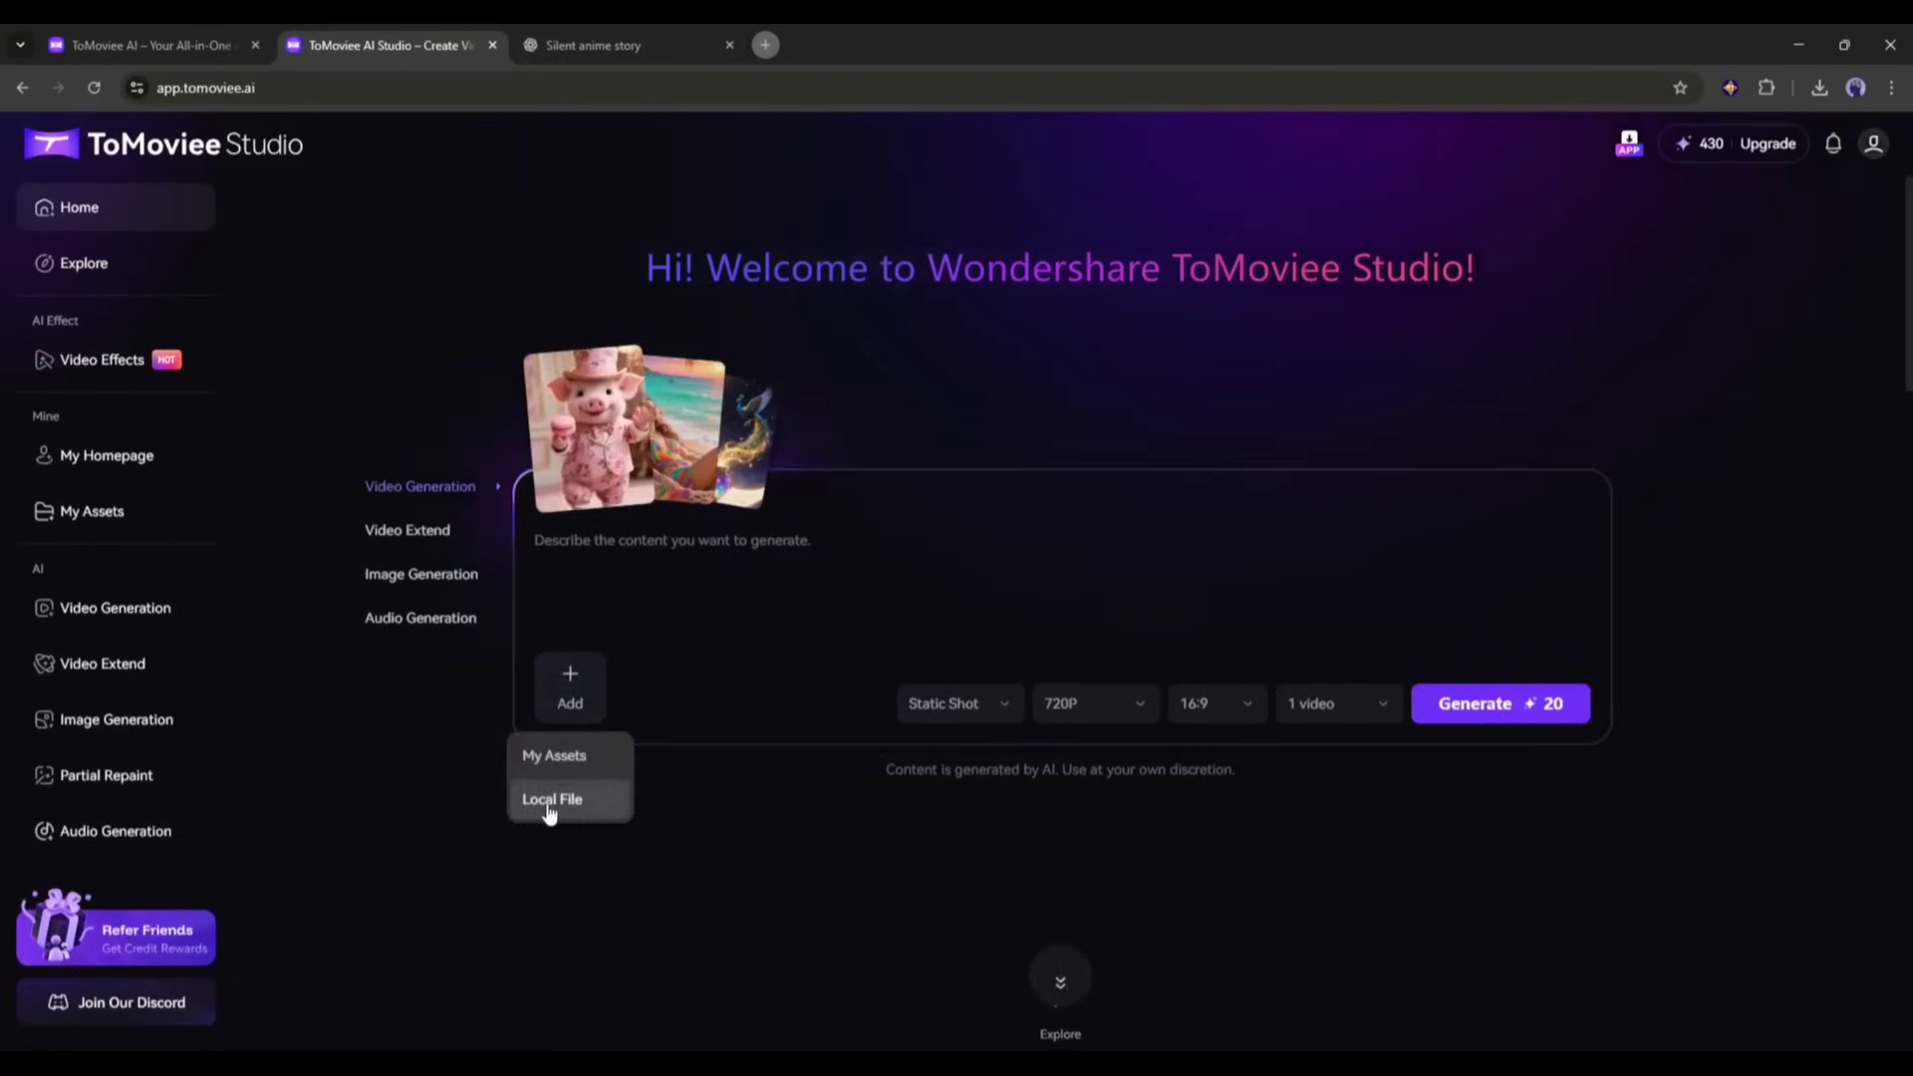
click(554, 799)
click(1270, 260)
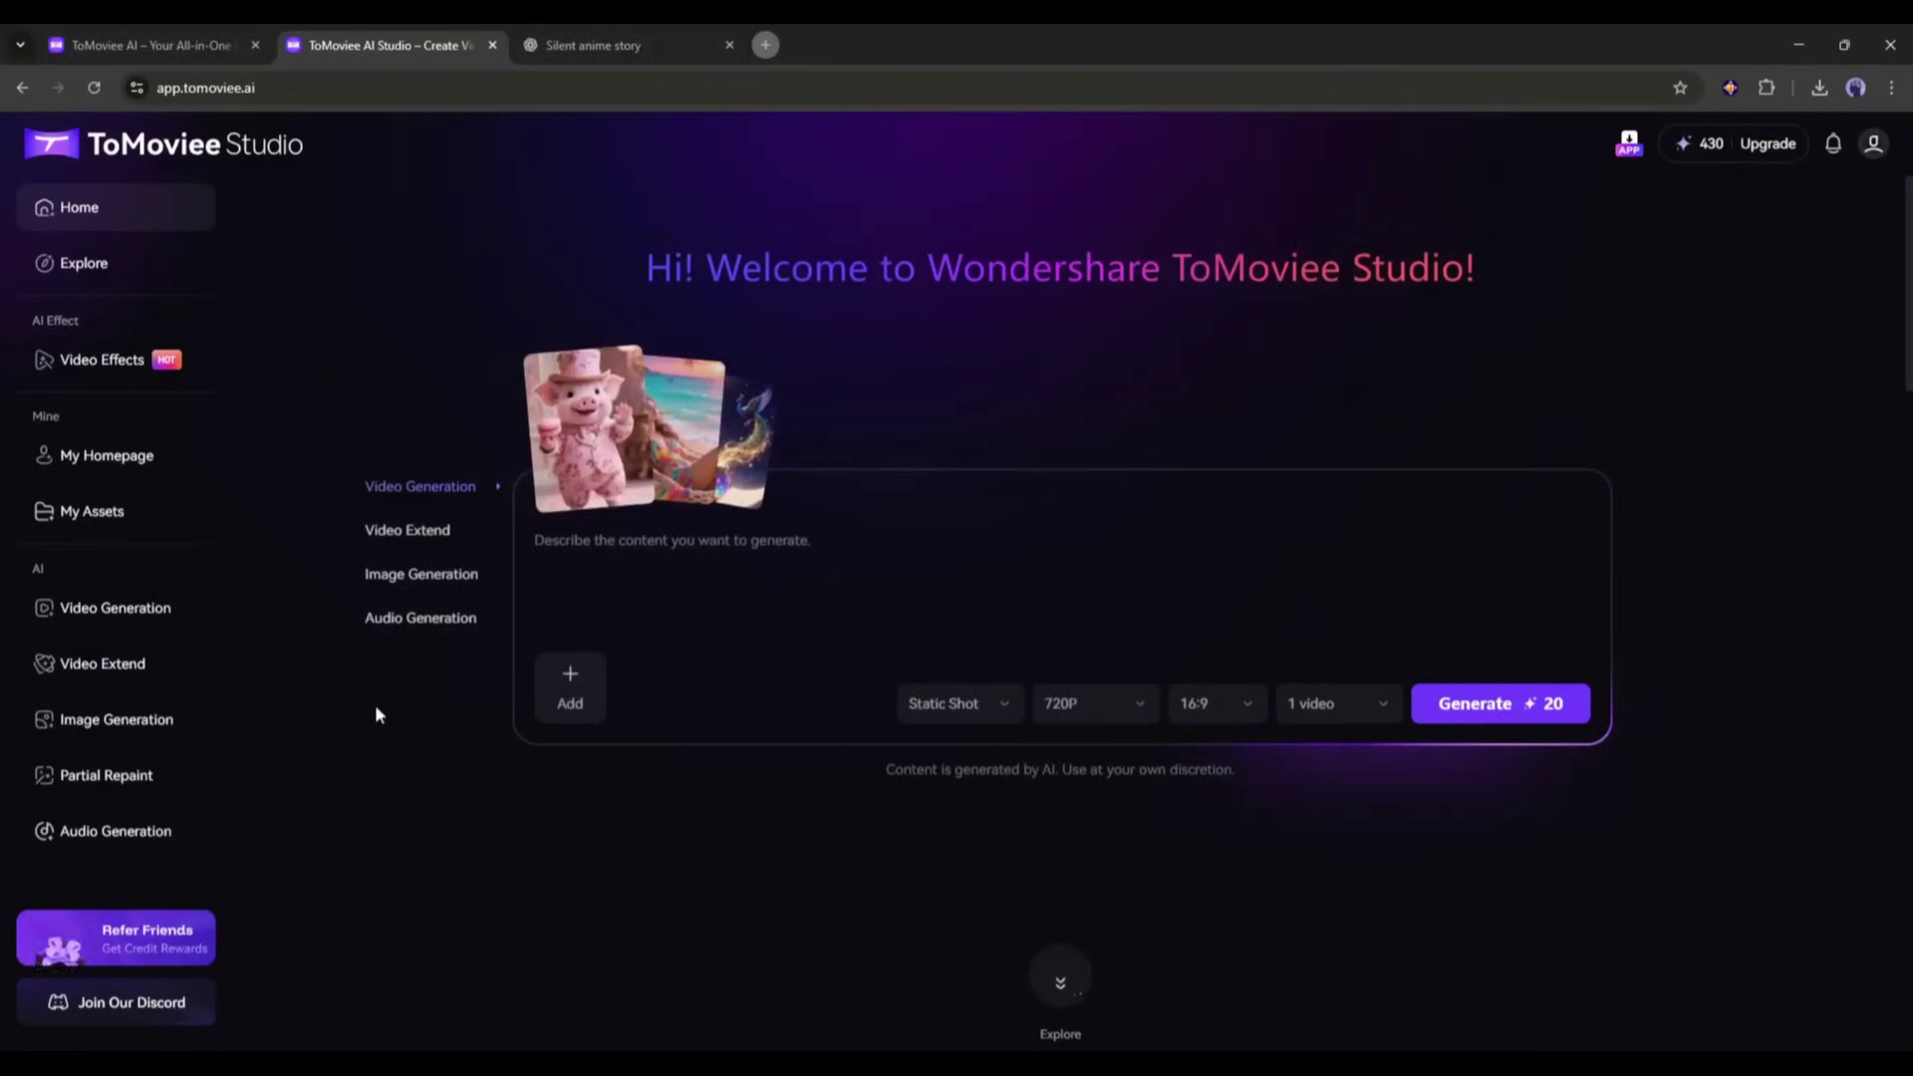
Enter the video prompt about a young girl, around 12 years old, carrying a weathered bronze lantern down a ruined city's deserted street.
click(614, 534)
text(A young girl, around 12 years old, with long dark brown hair tied loosely with a faded red ribbon, pale skin, and soft gray eyes, walks slowly down the cracked and deserted street of a ruined city. She wears a tattered cream-colored dress with frayed edges and a brown satchel slung across her shoulder. In her hands she carries a small weathered bronze lantern, its faint golden light flickering inside the glass chamber. Broken skyscrapers loom around her, their walls covered in thick vines, casting long shadows across the ground.)
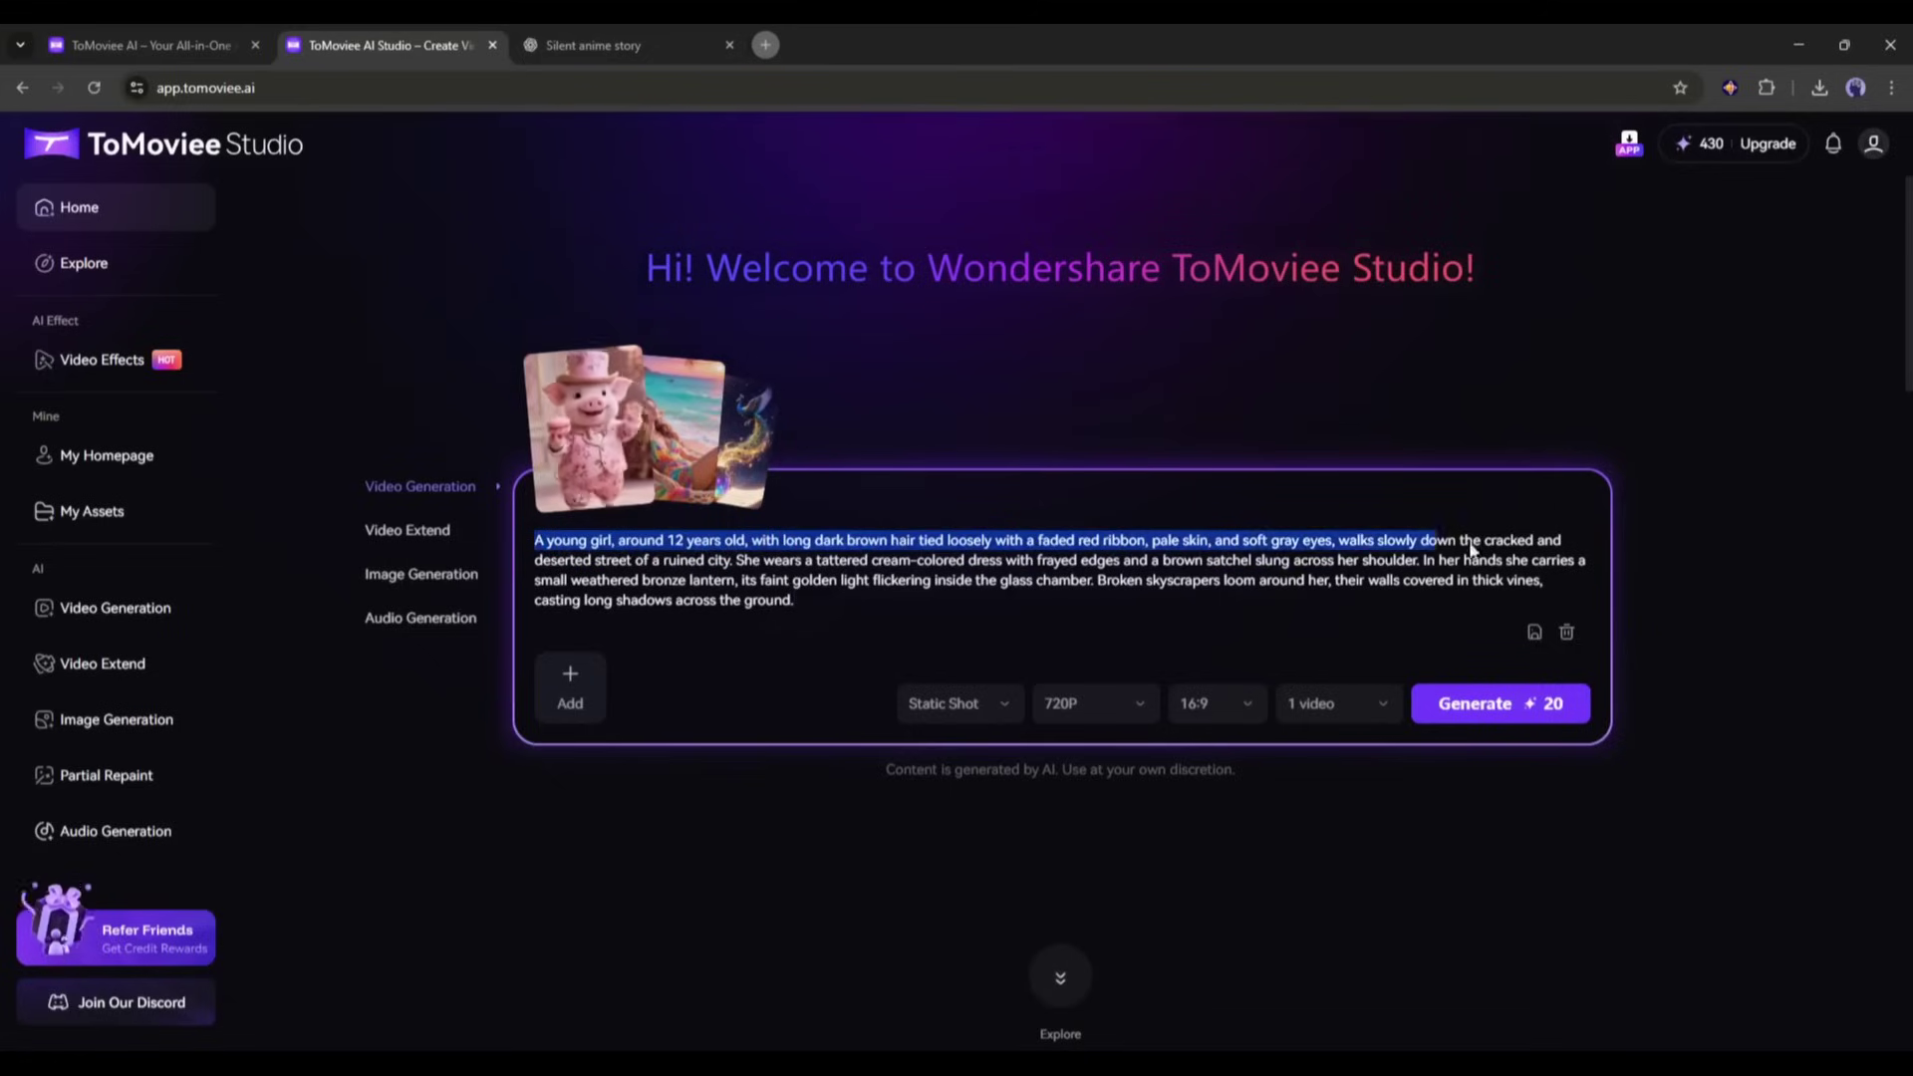
drag(1207, 575, 670, 586)
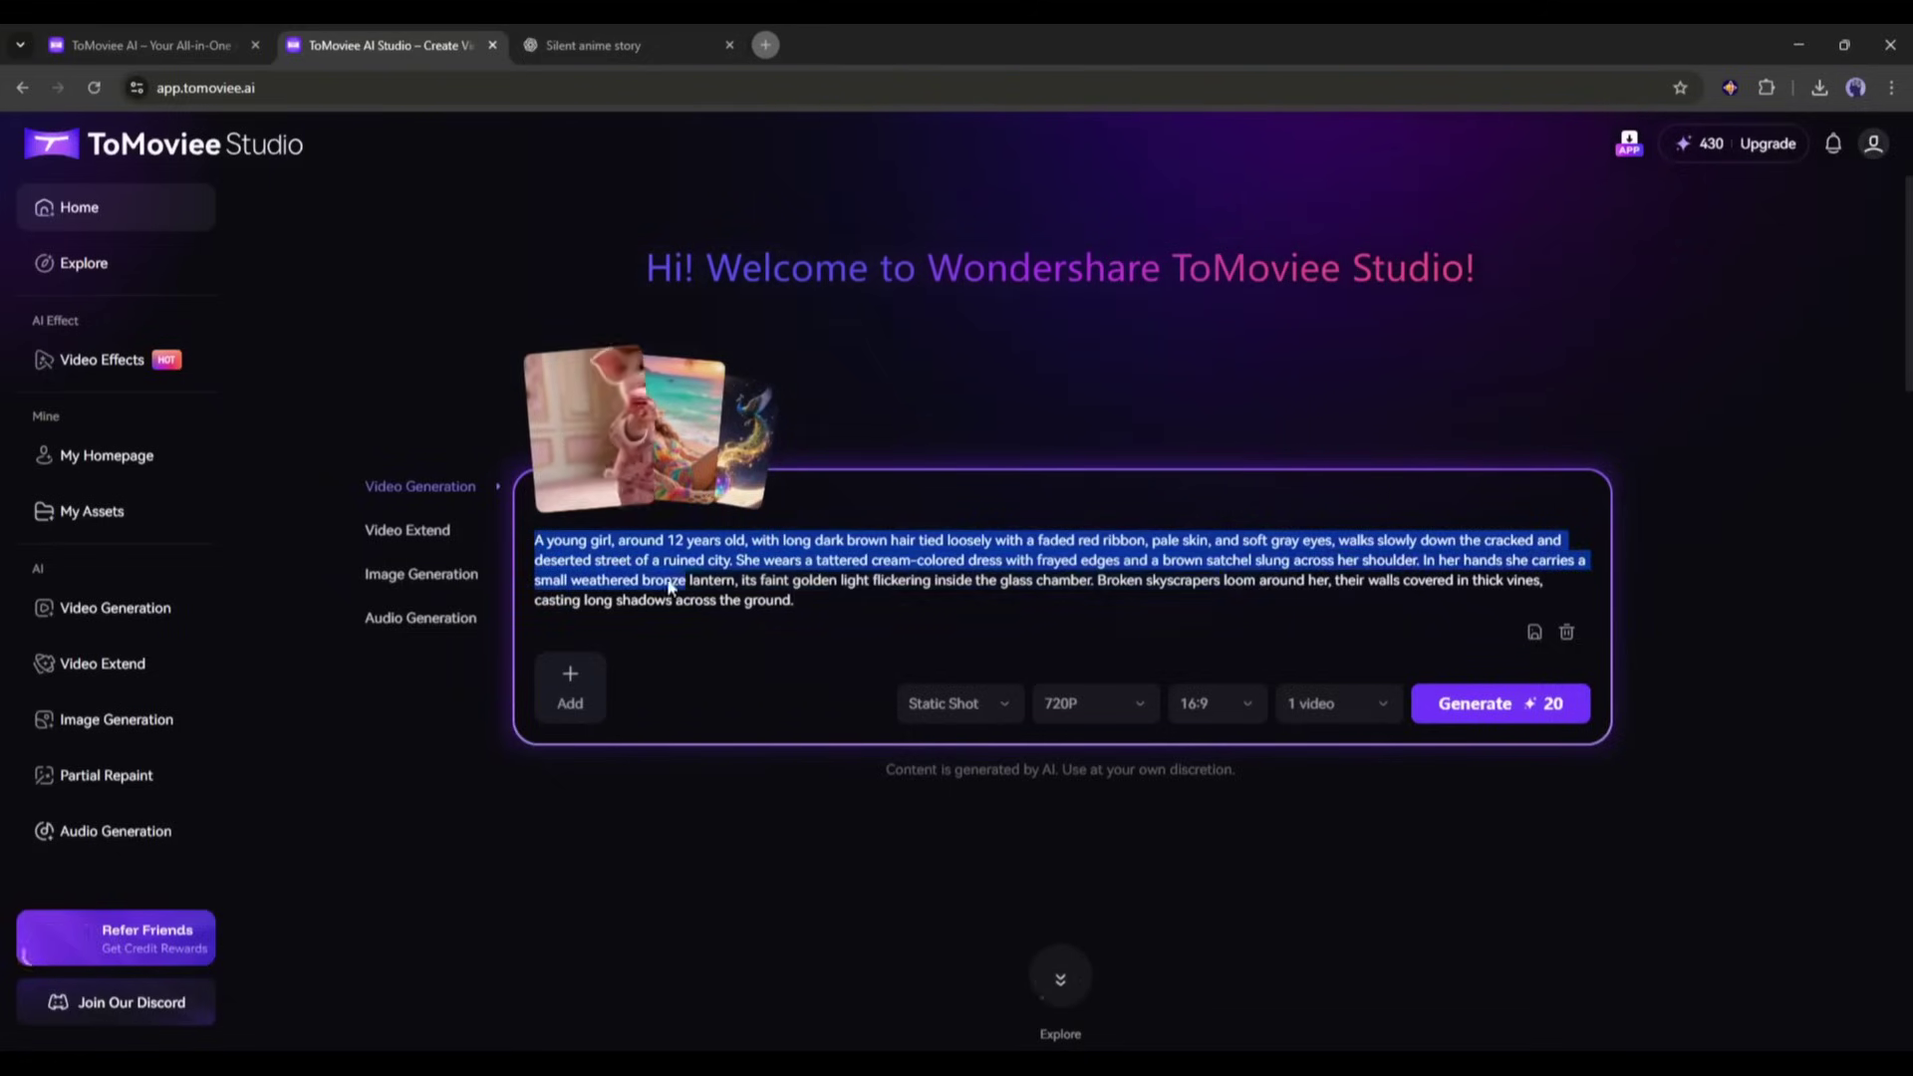
click(815, 607)
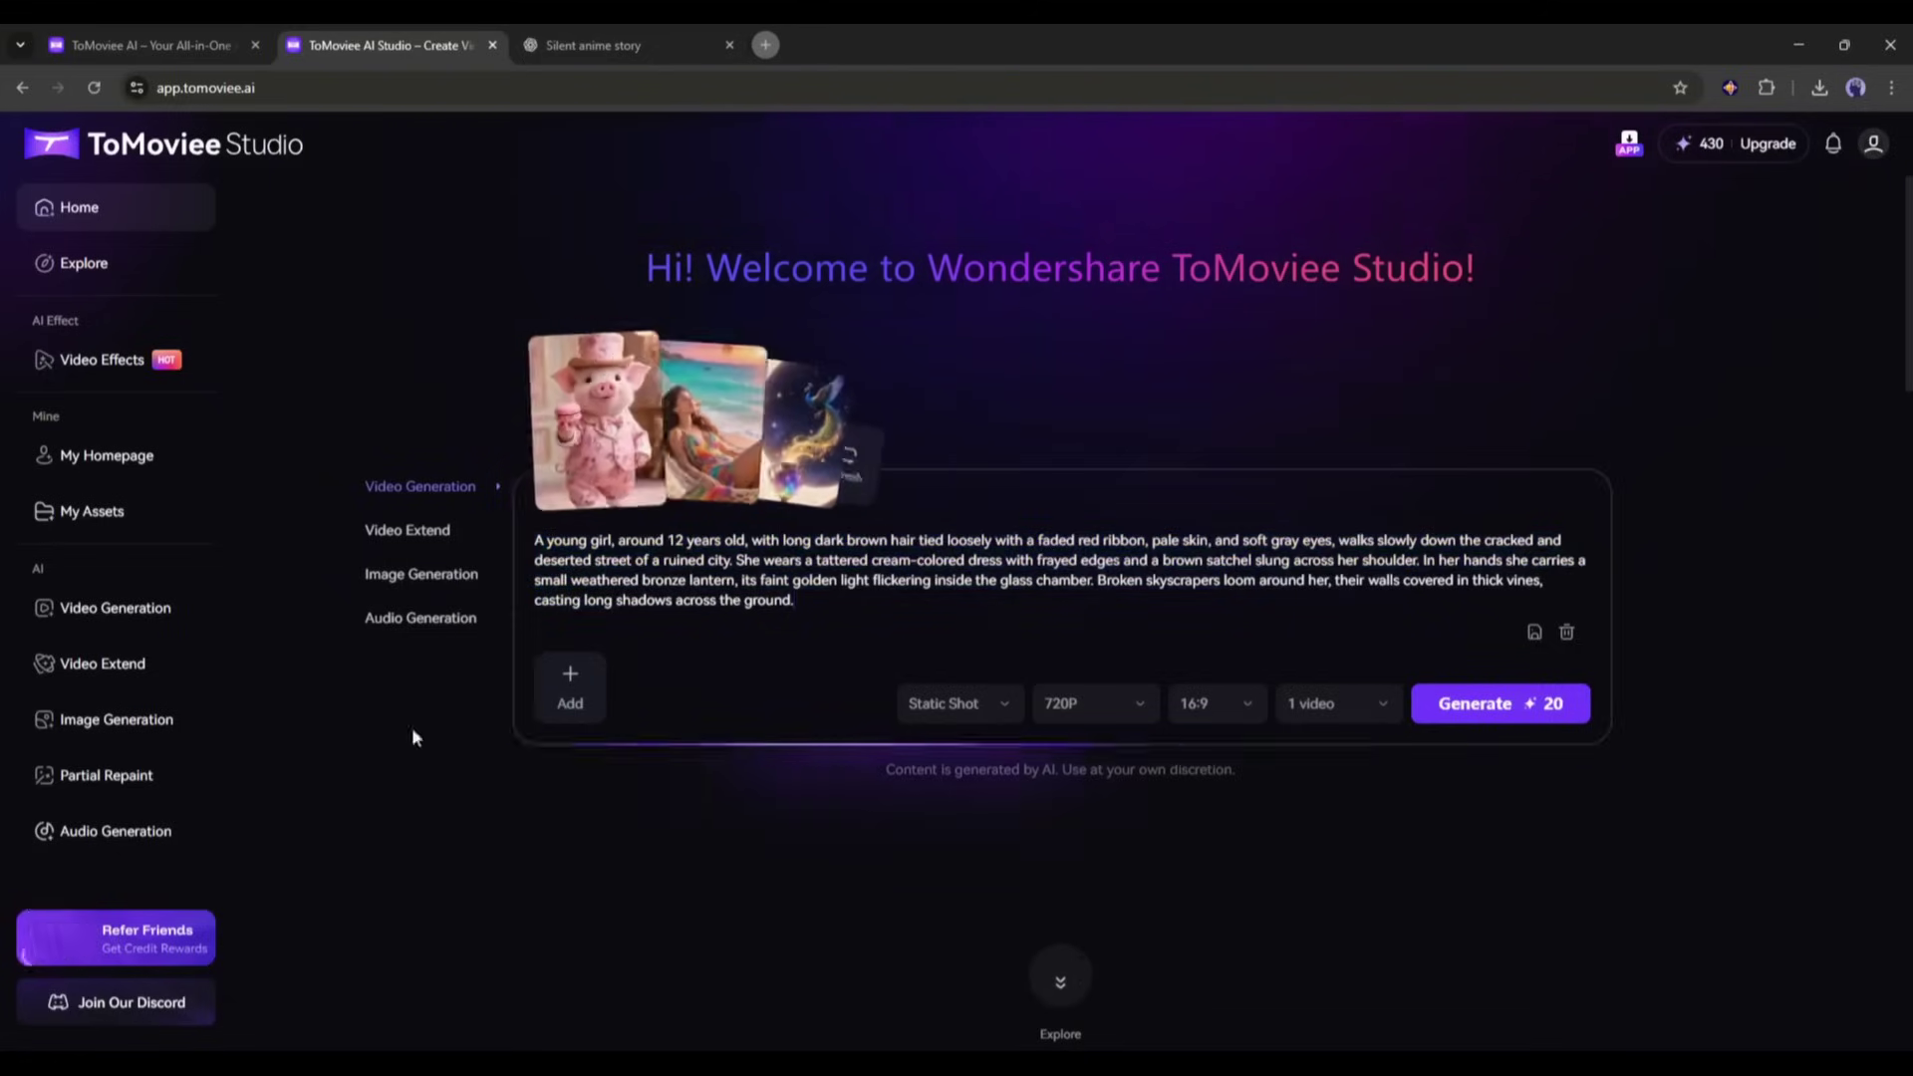
Set the video's camera movement to Tracking Shot from the basic Handheld and Tracking options.
click(937, 708)
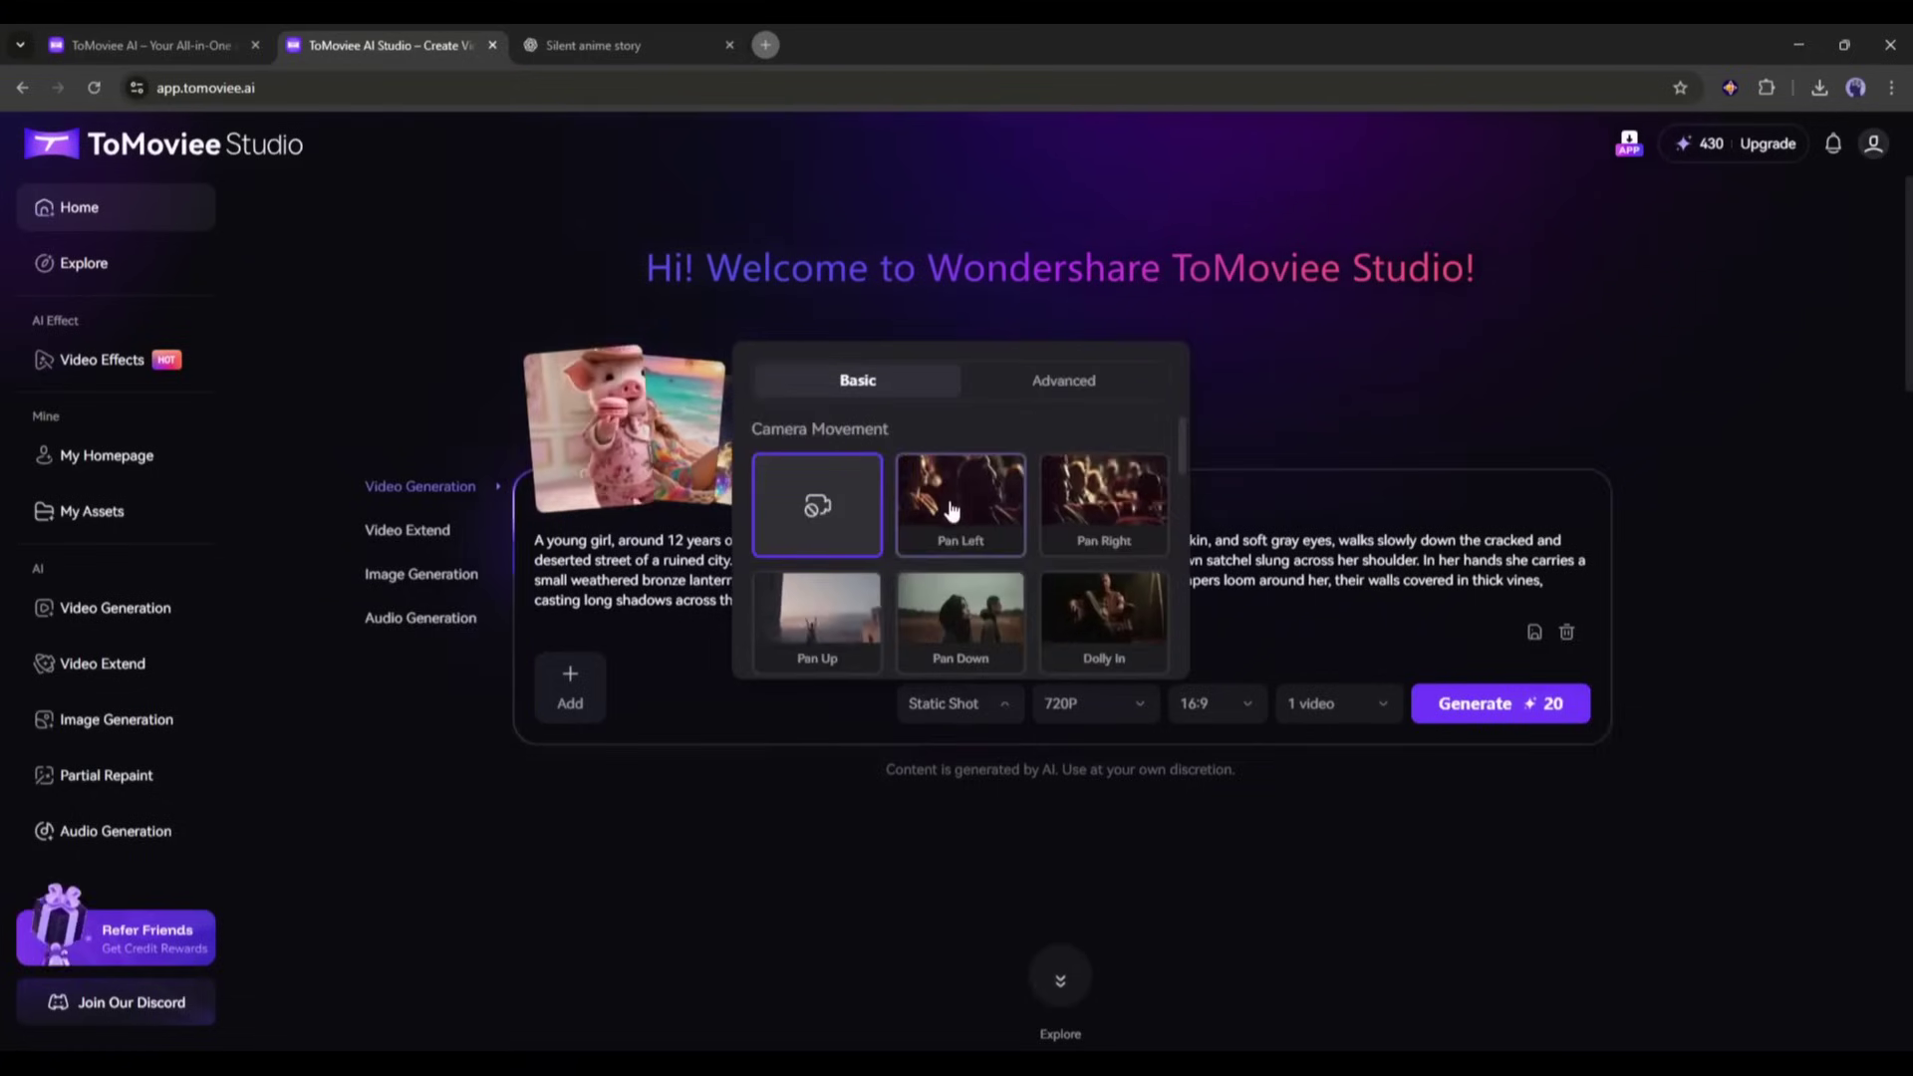
scroll(947, 515, down, 5)
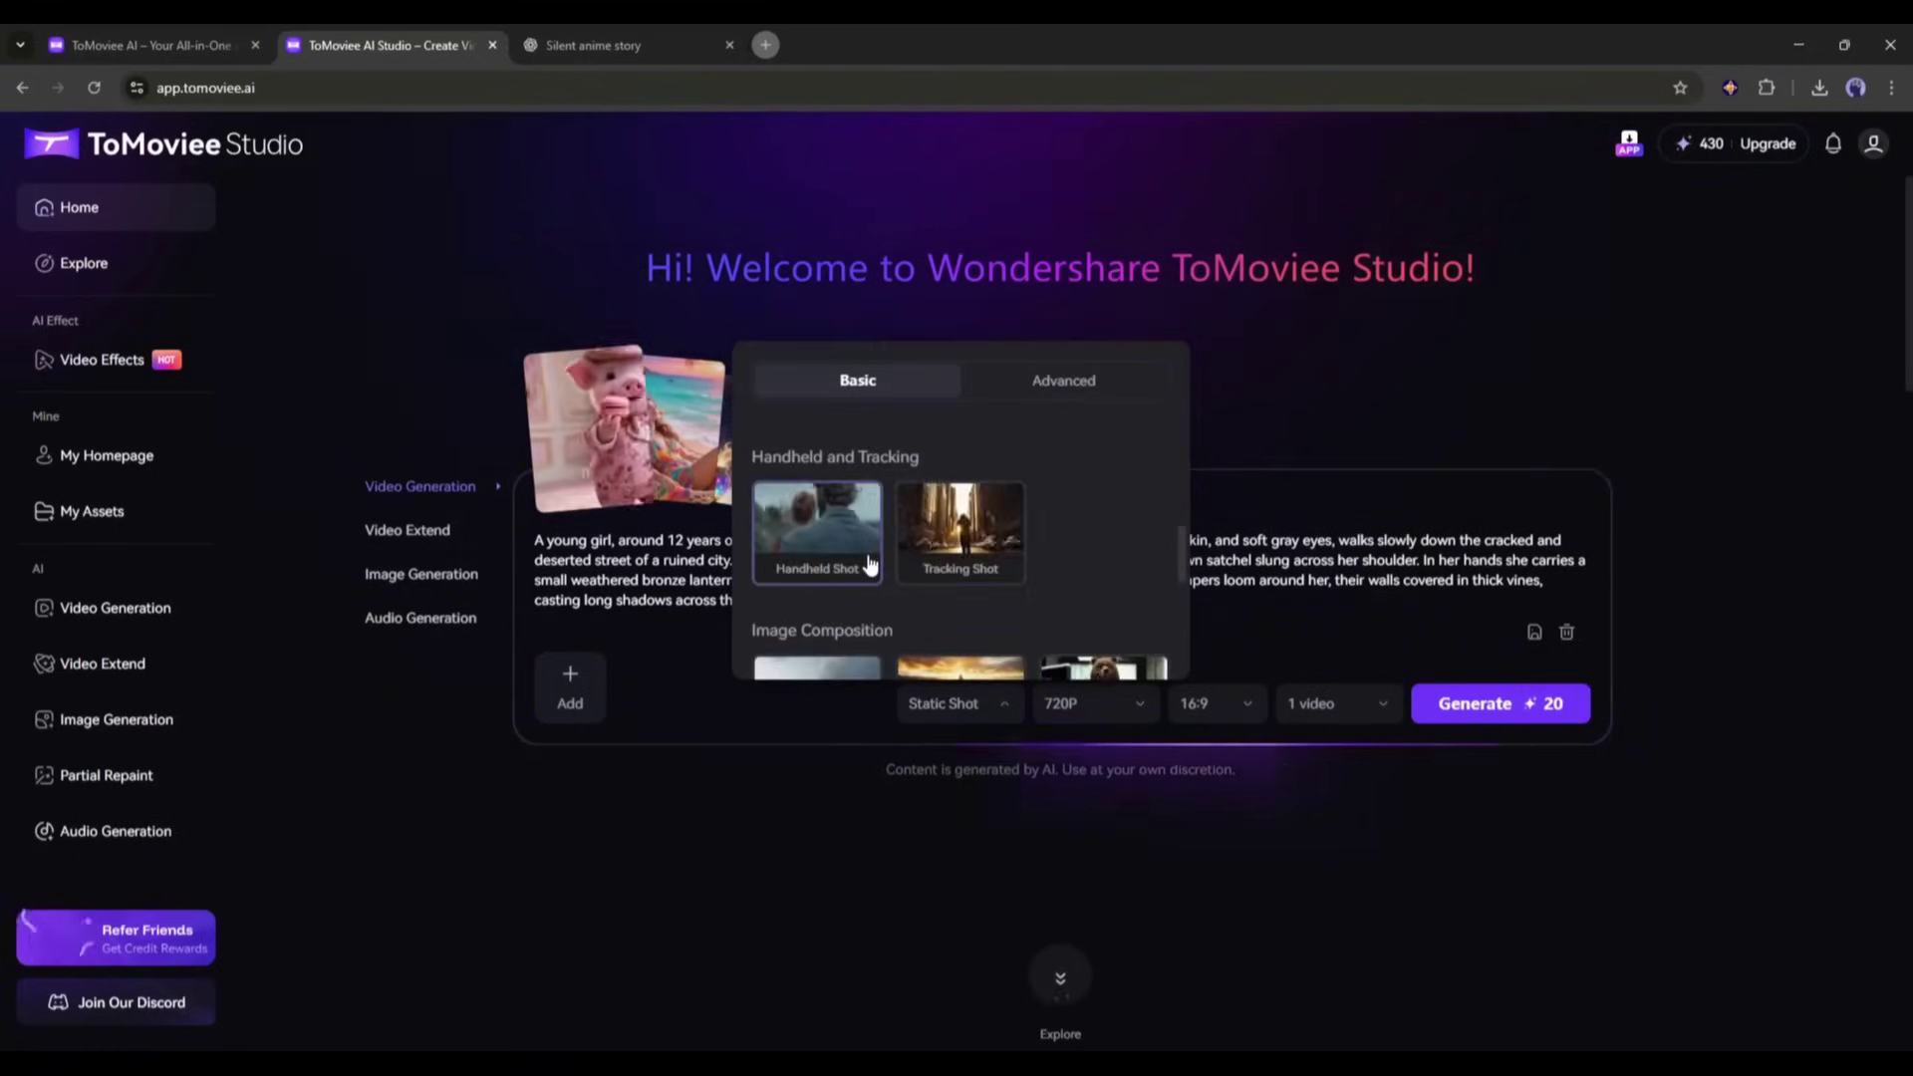
scroll(869, 565, down, 2)
scroll(870, 565, down, 1)
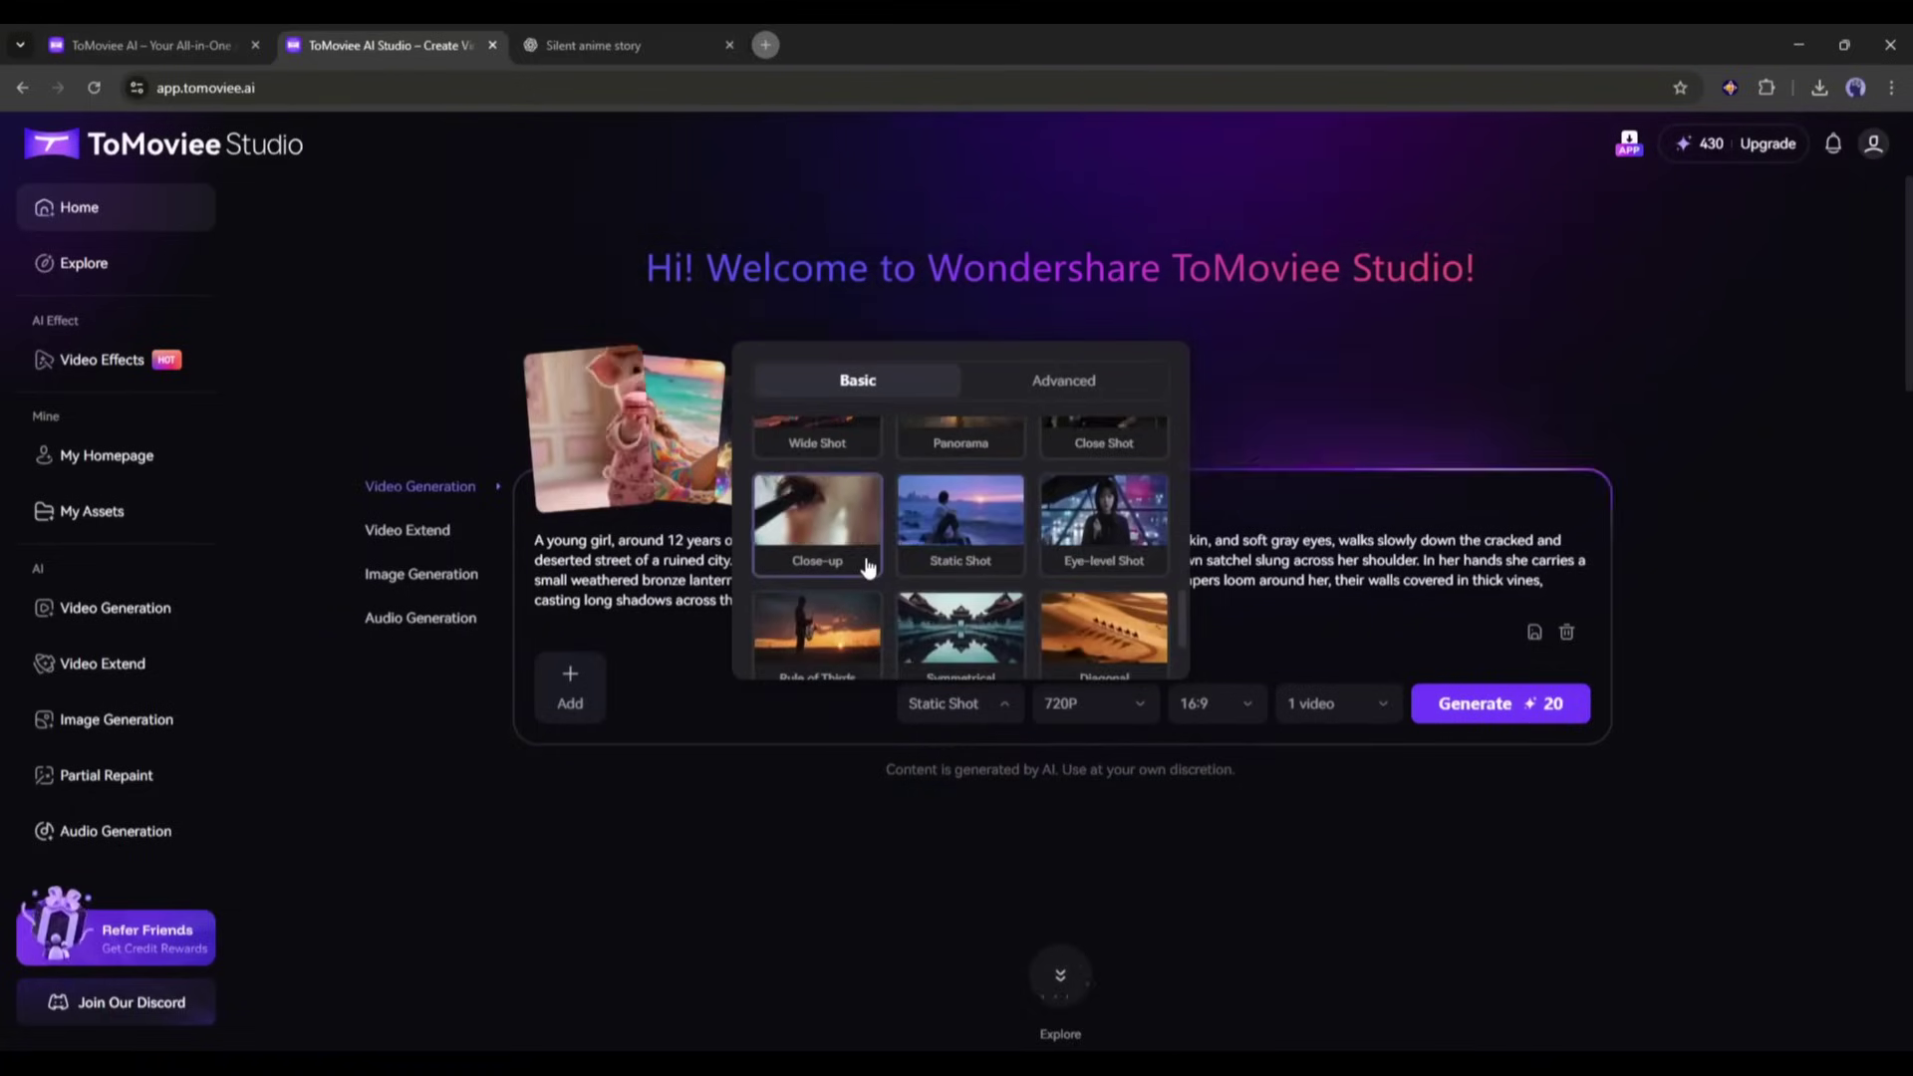
scroll(869, 565, up, 3)
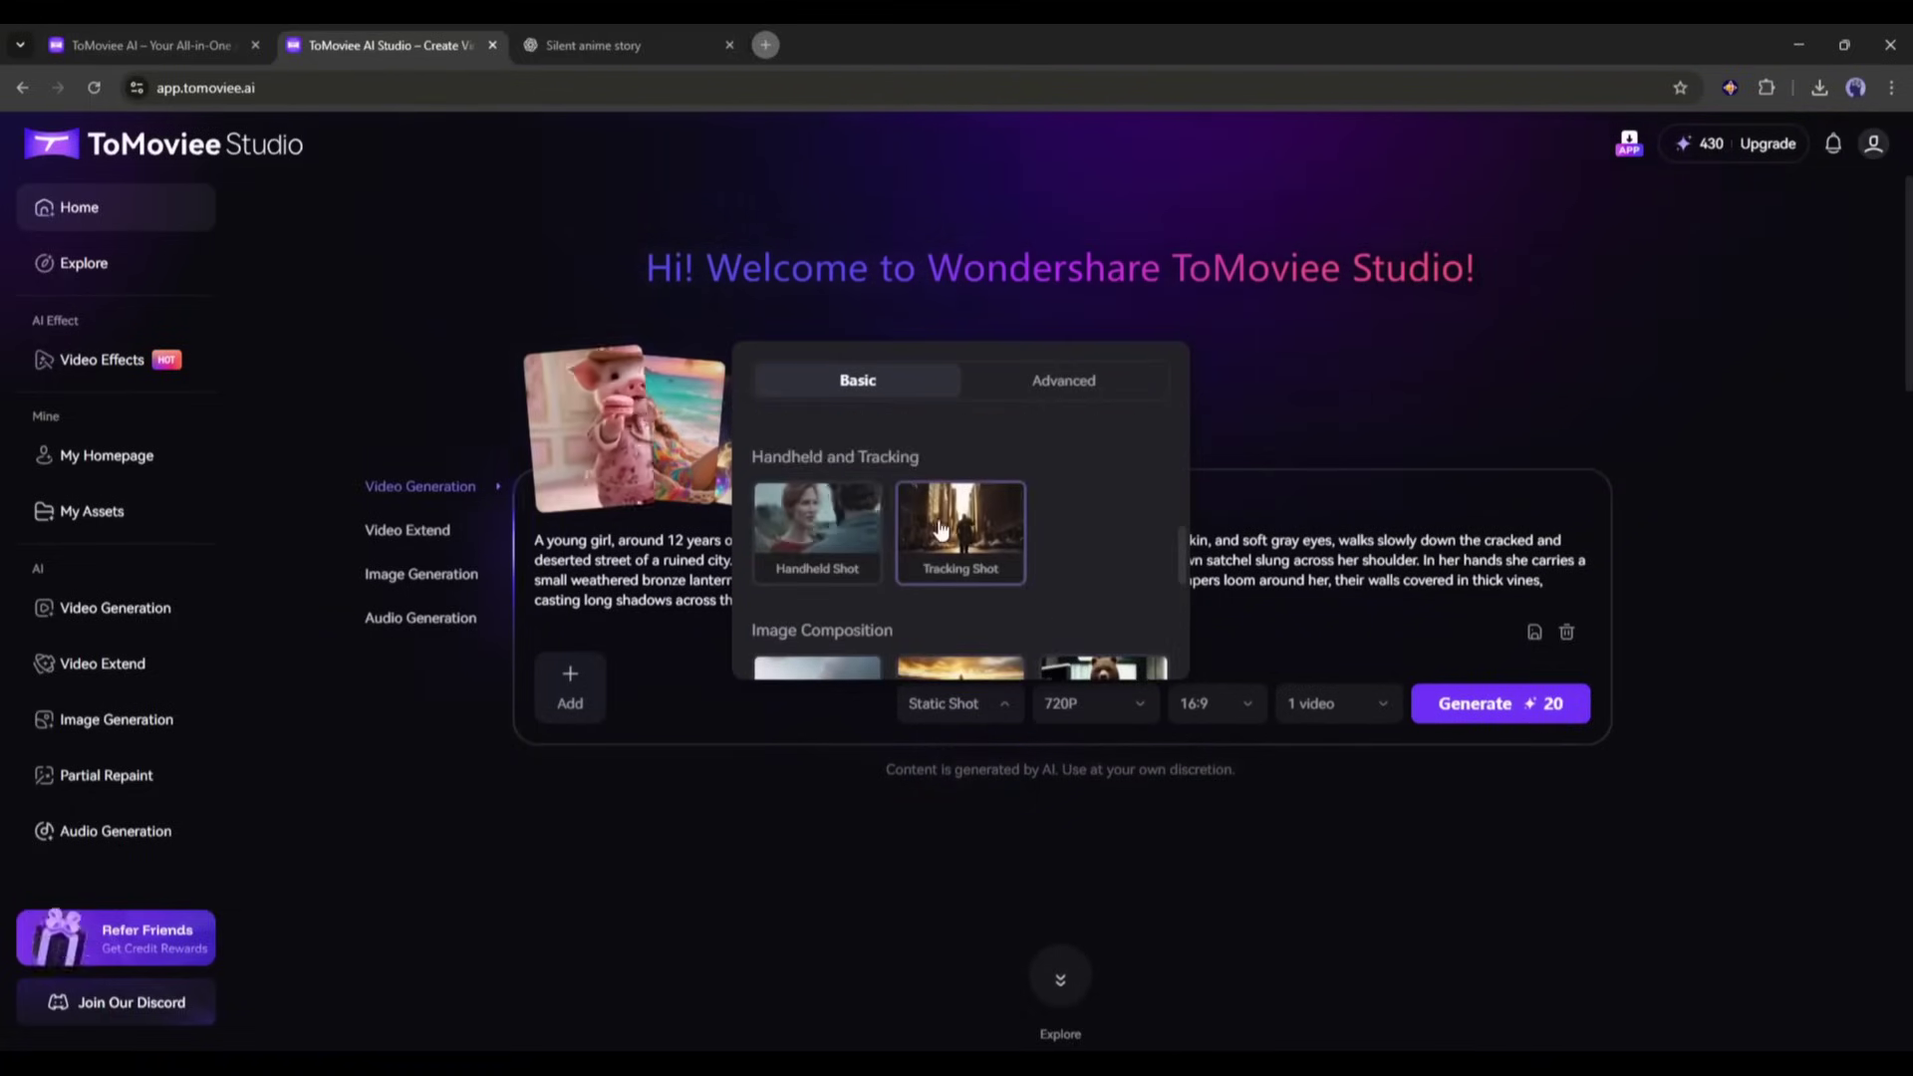
click(932, 528)
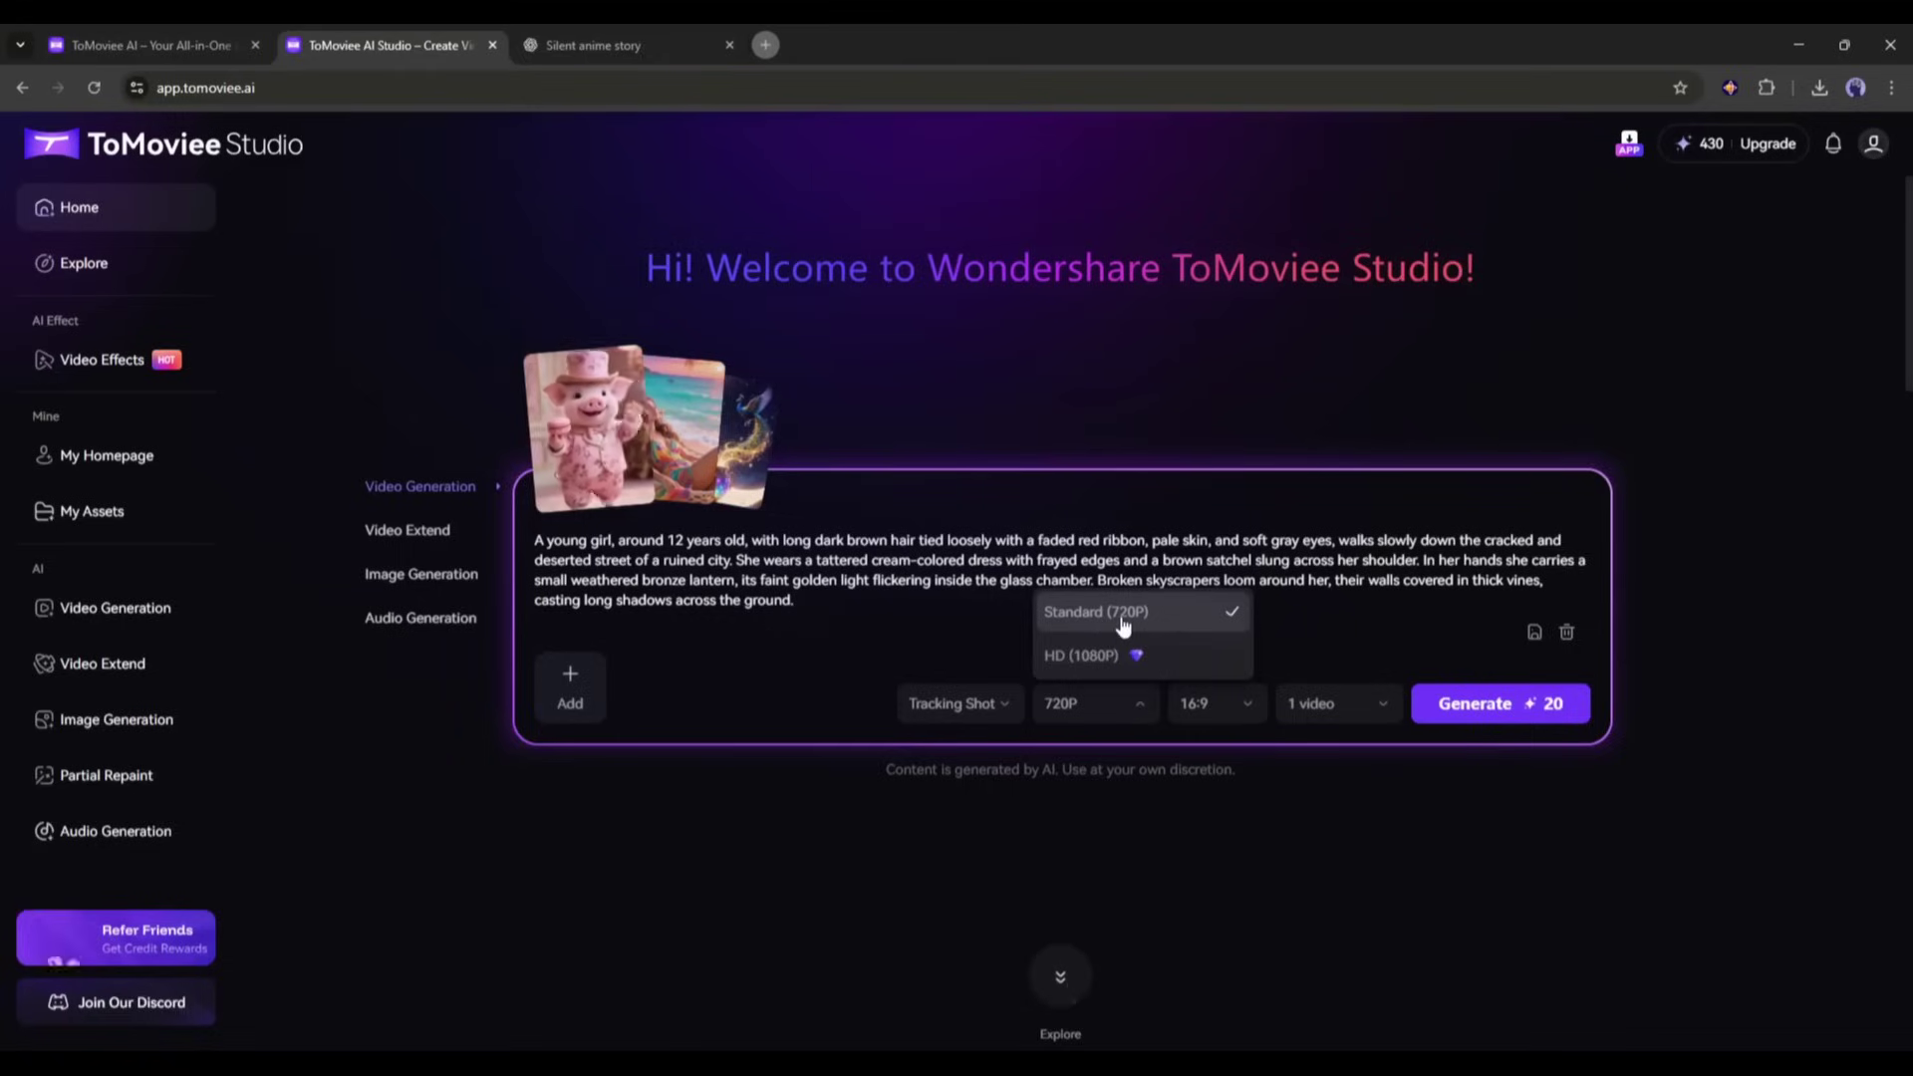
Configure the output as Standard (720P), 16:9 and 1 video, and generate the clip.
click(1123, 625)
click(1238, 704)
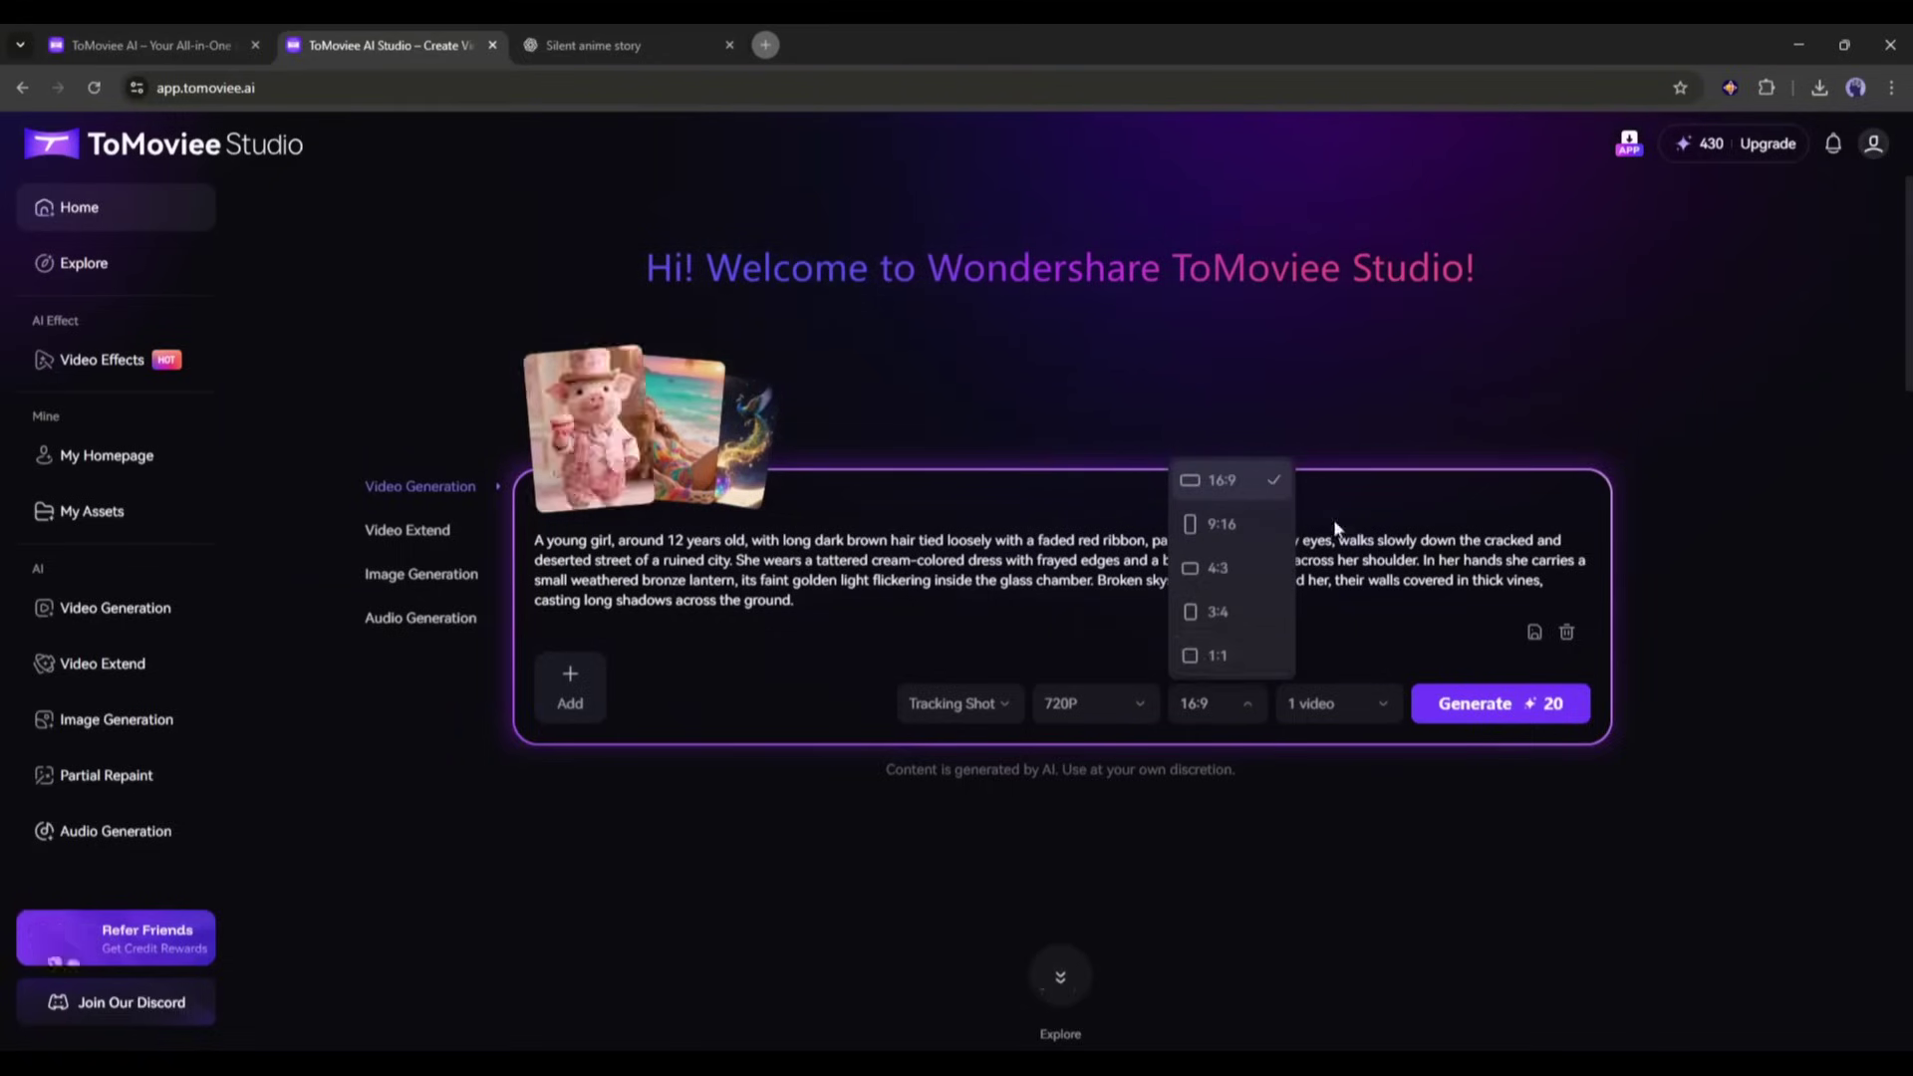
click(1245, 484)
click(1325, 705)
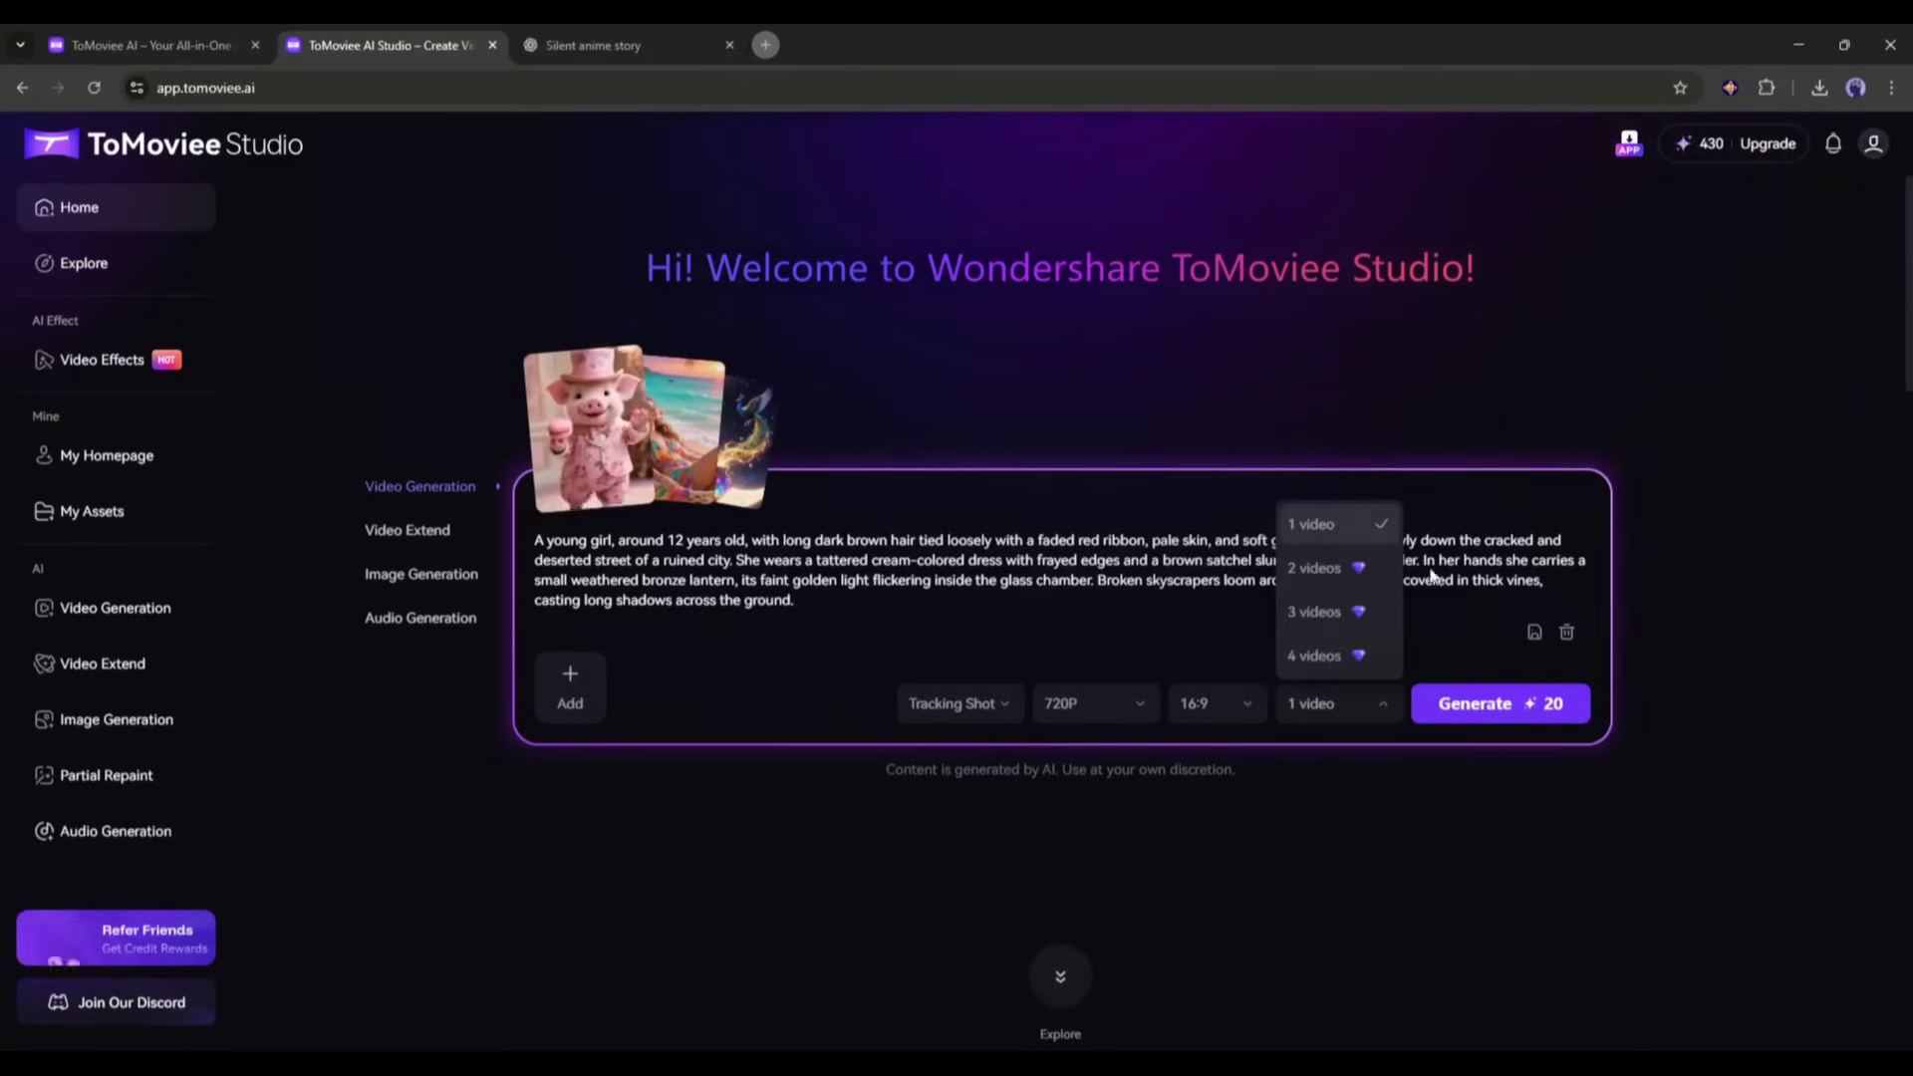
click(1320, 522)
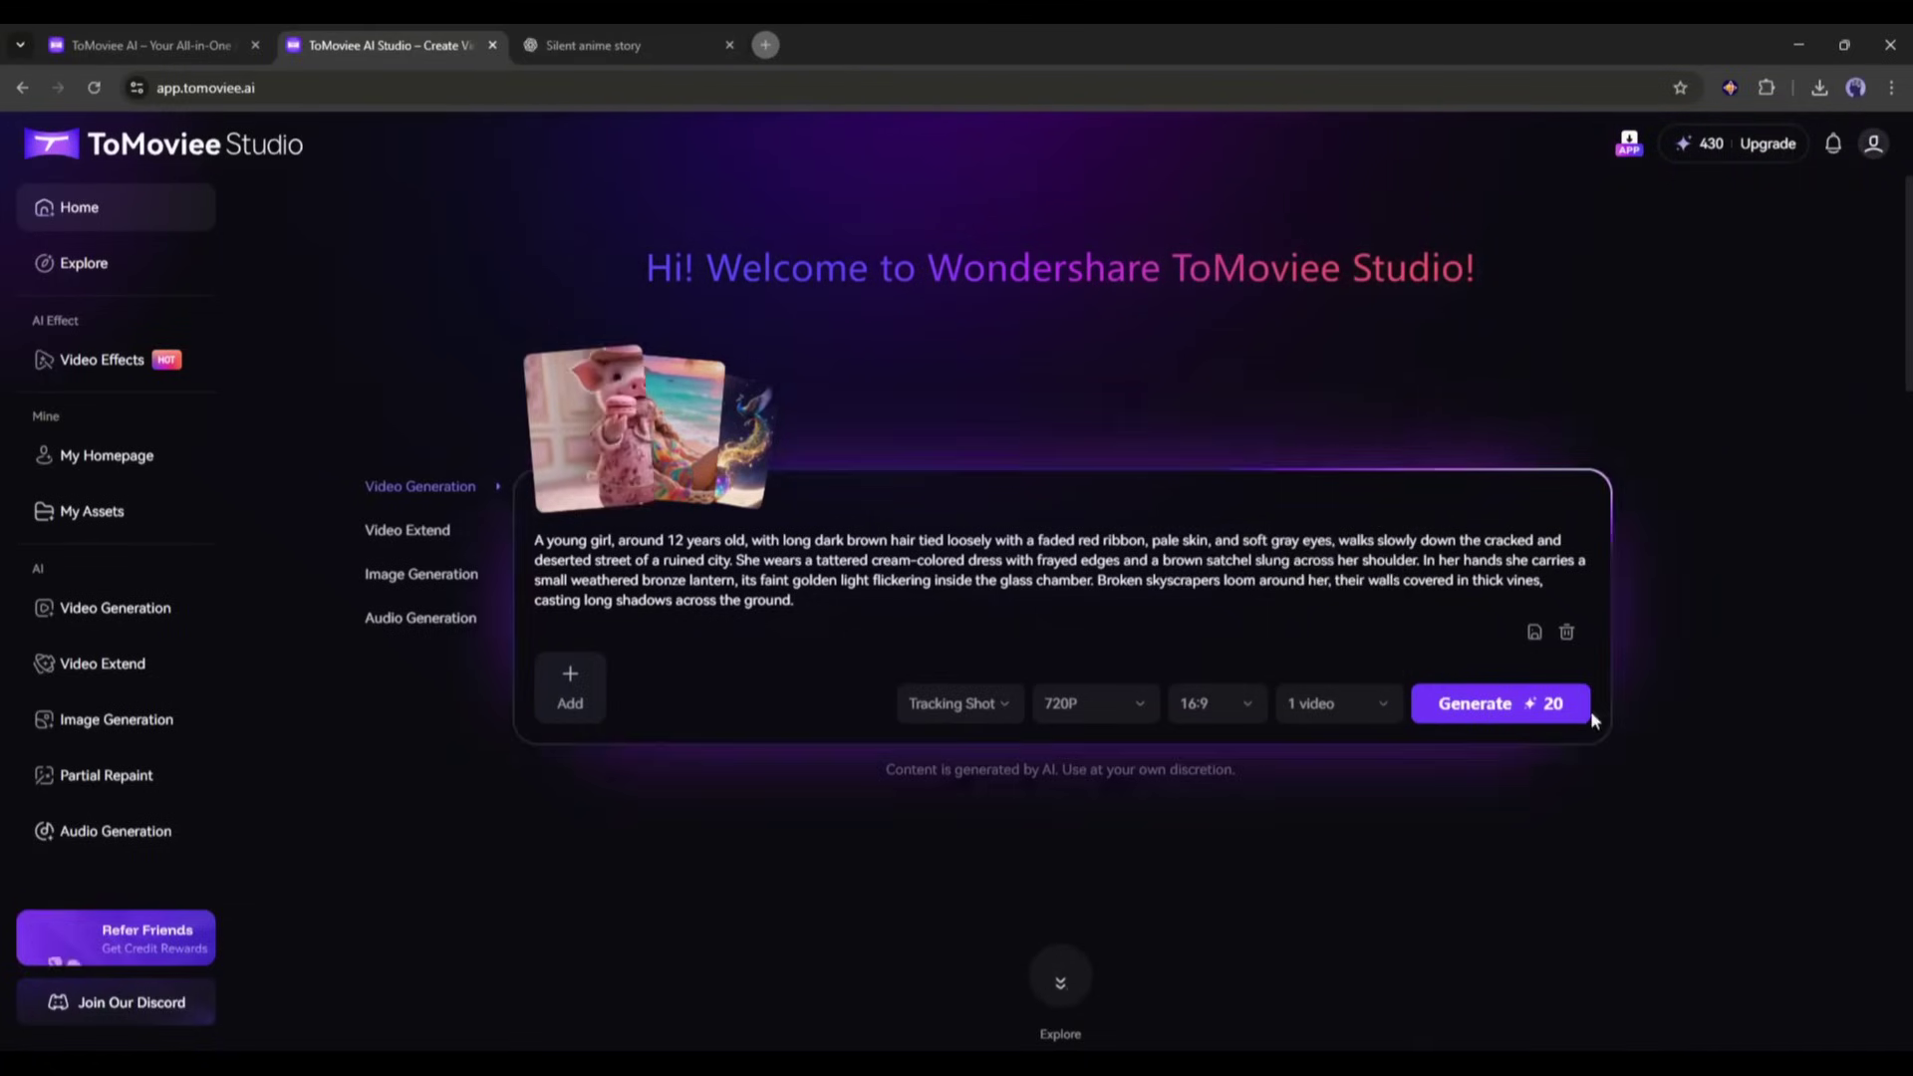
click(1506, 713)
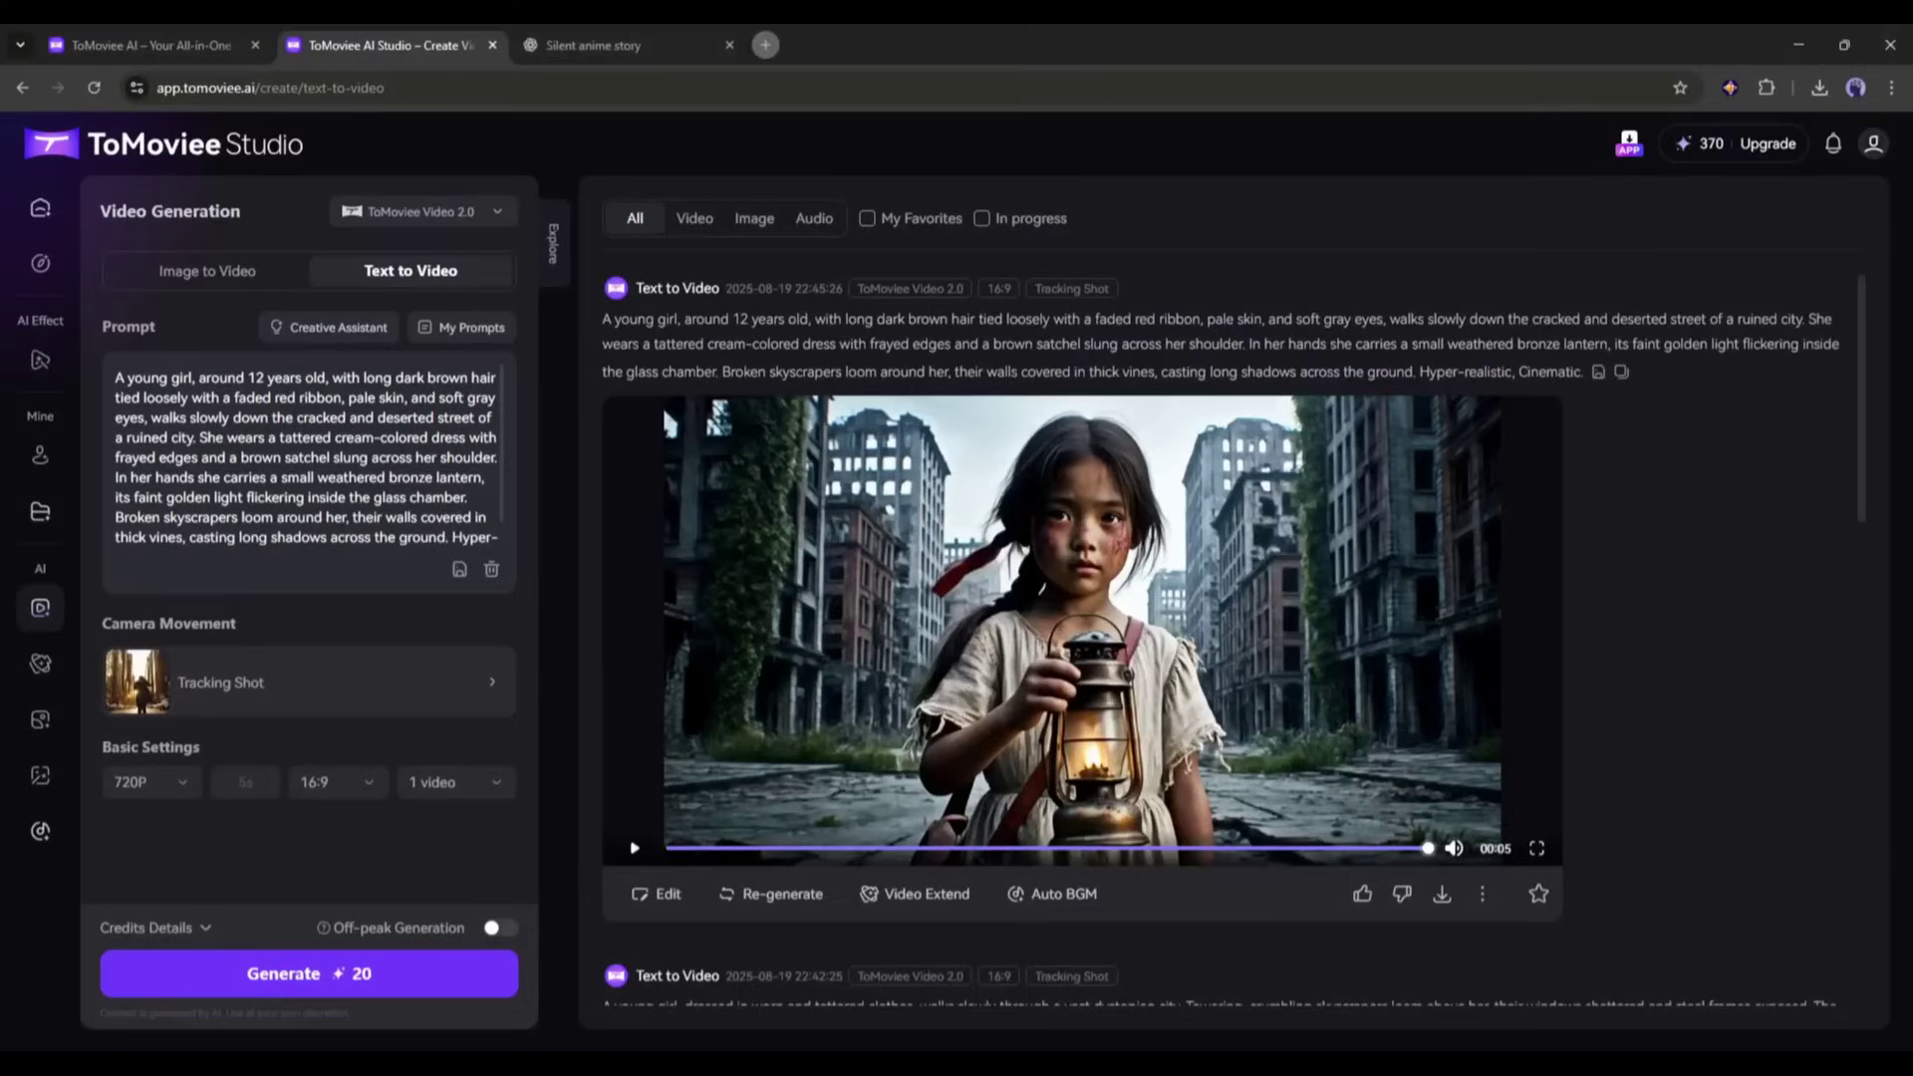
Play the generated video of the girl with the lantern and open Auto BGM for it.
click(634, 848)
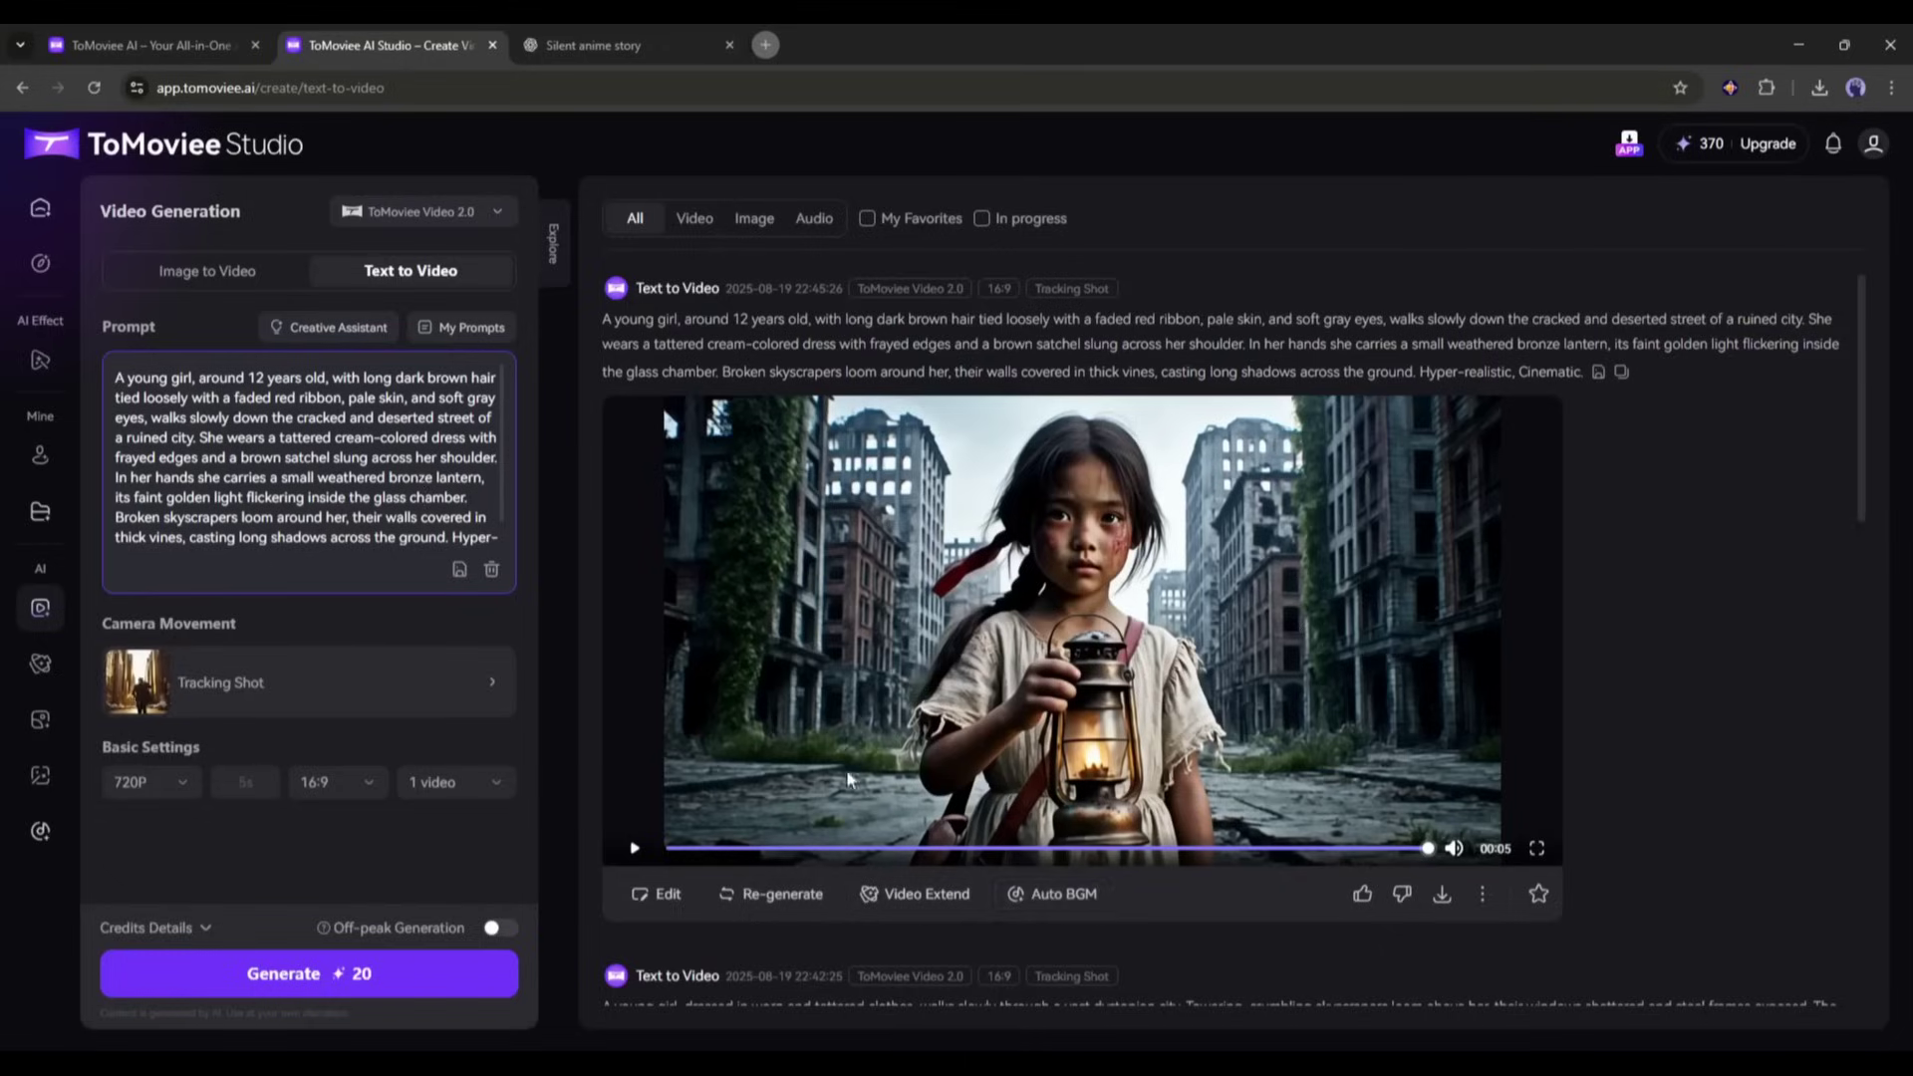
click(1028, 896)
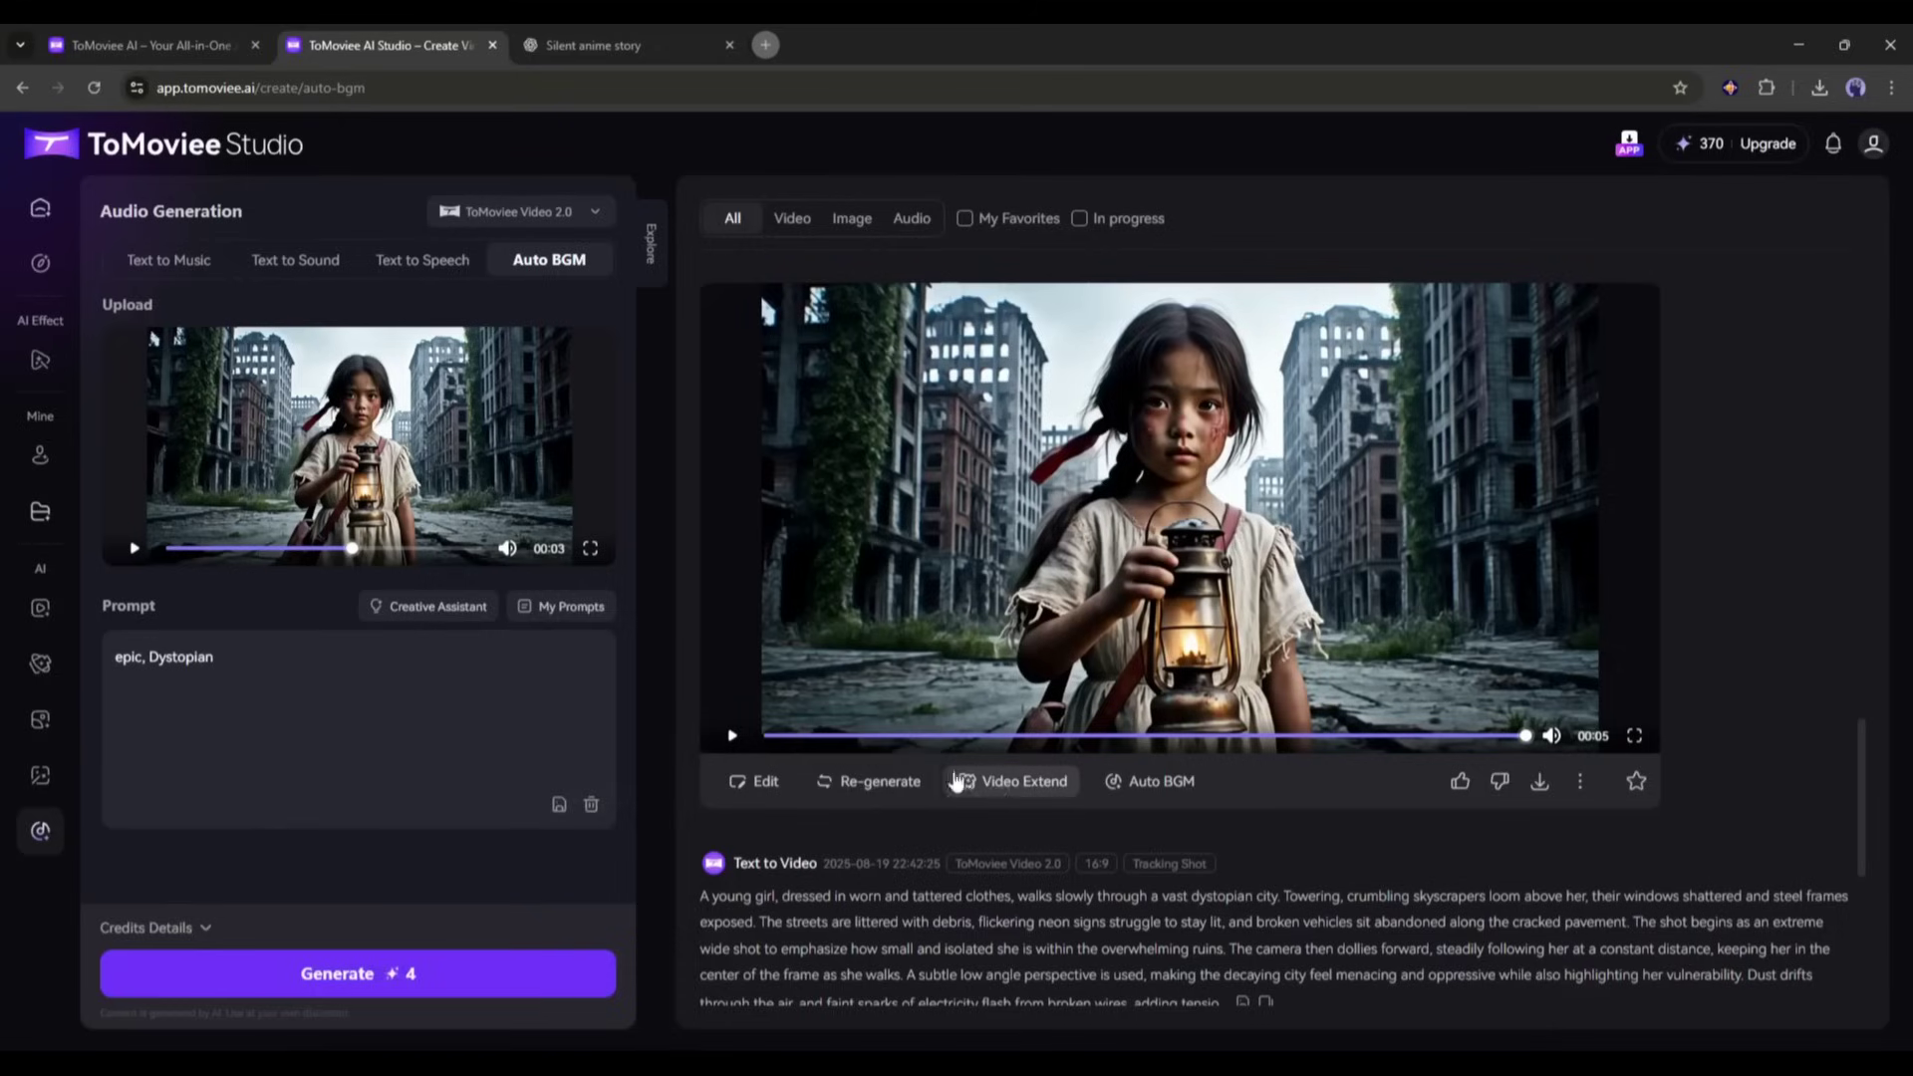
Open Video Extend for the lantern girl clip and ask the Creative Assistant to refine "the girl turn around and start walking".
click(1007, 781)
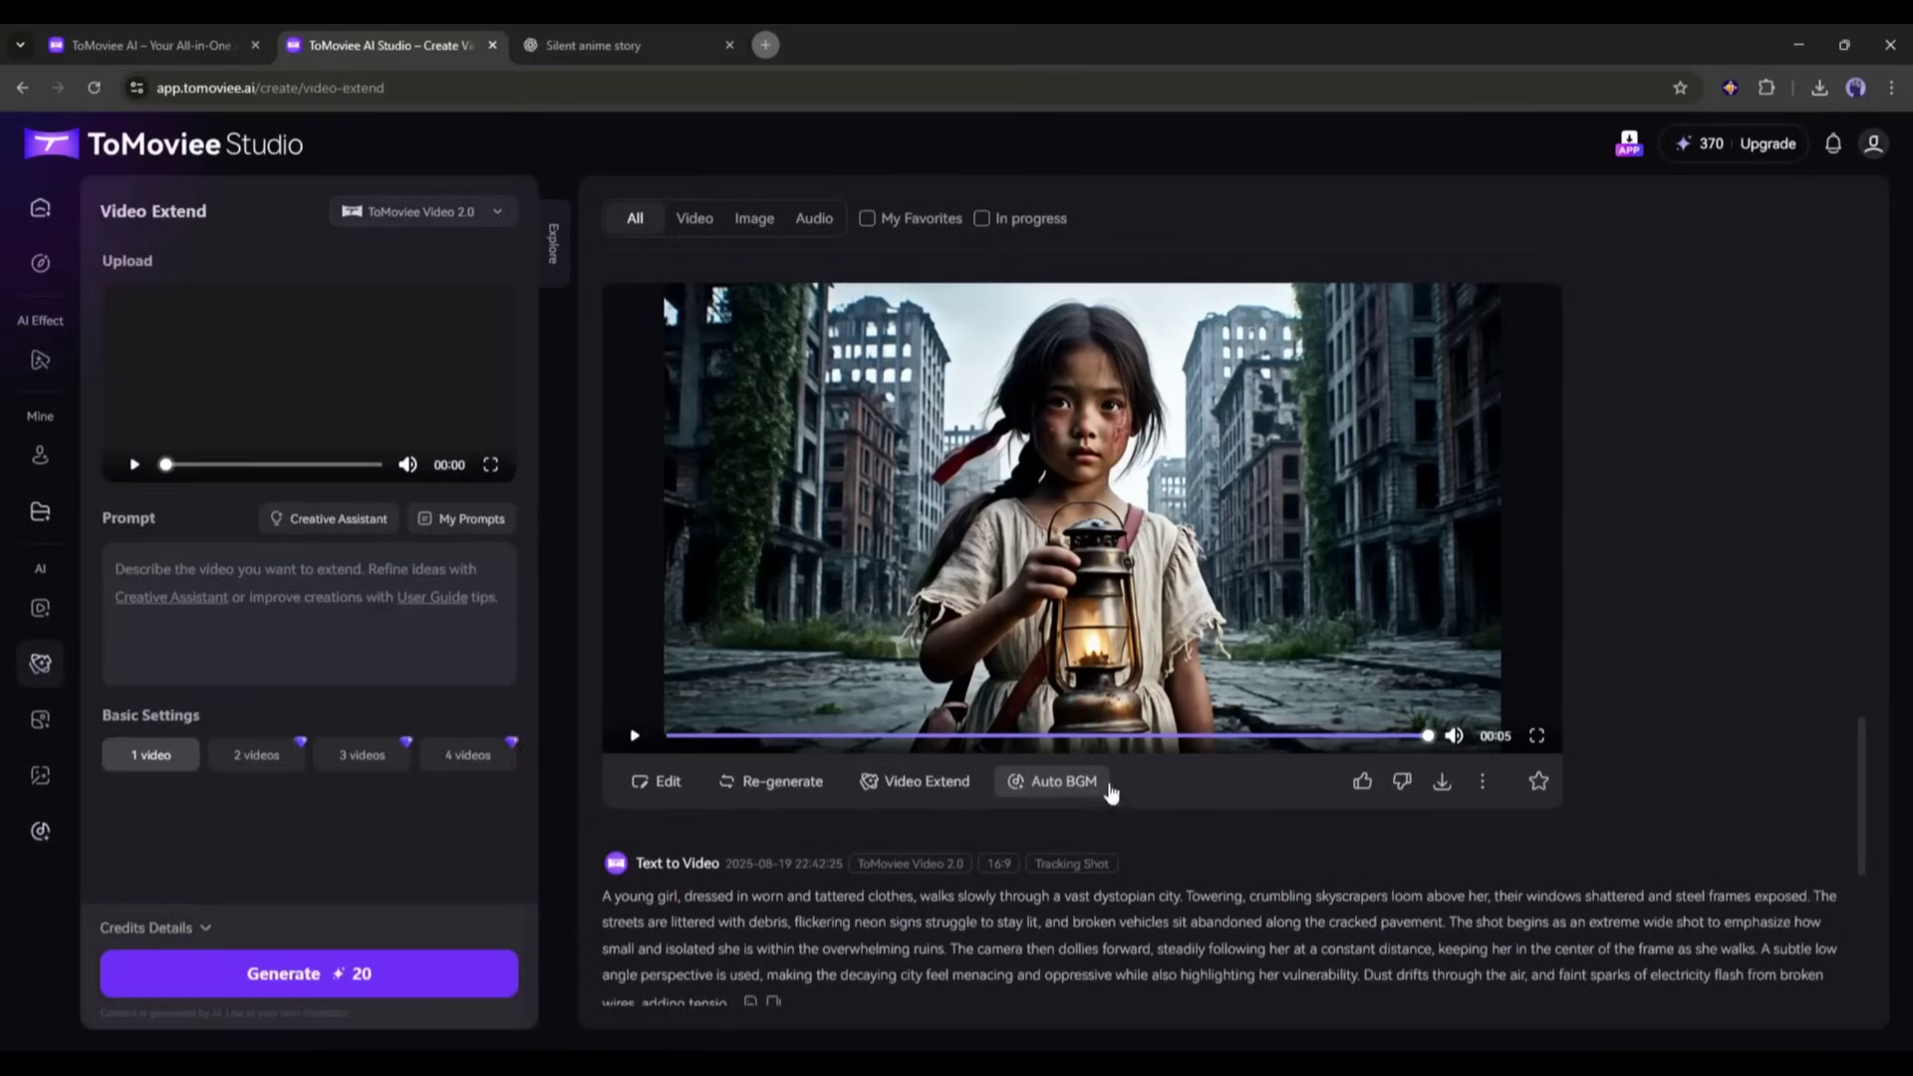
click(326, 570)
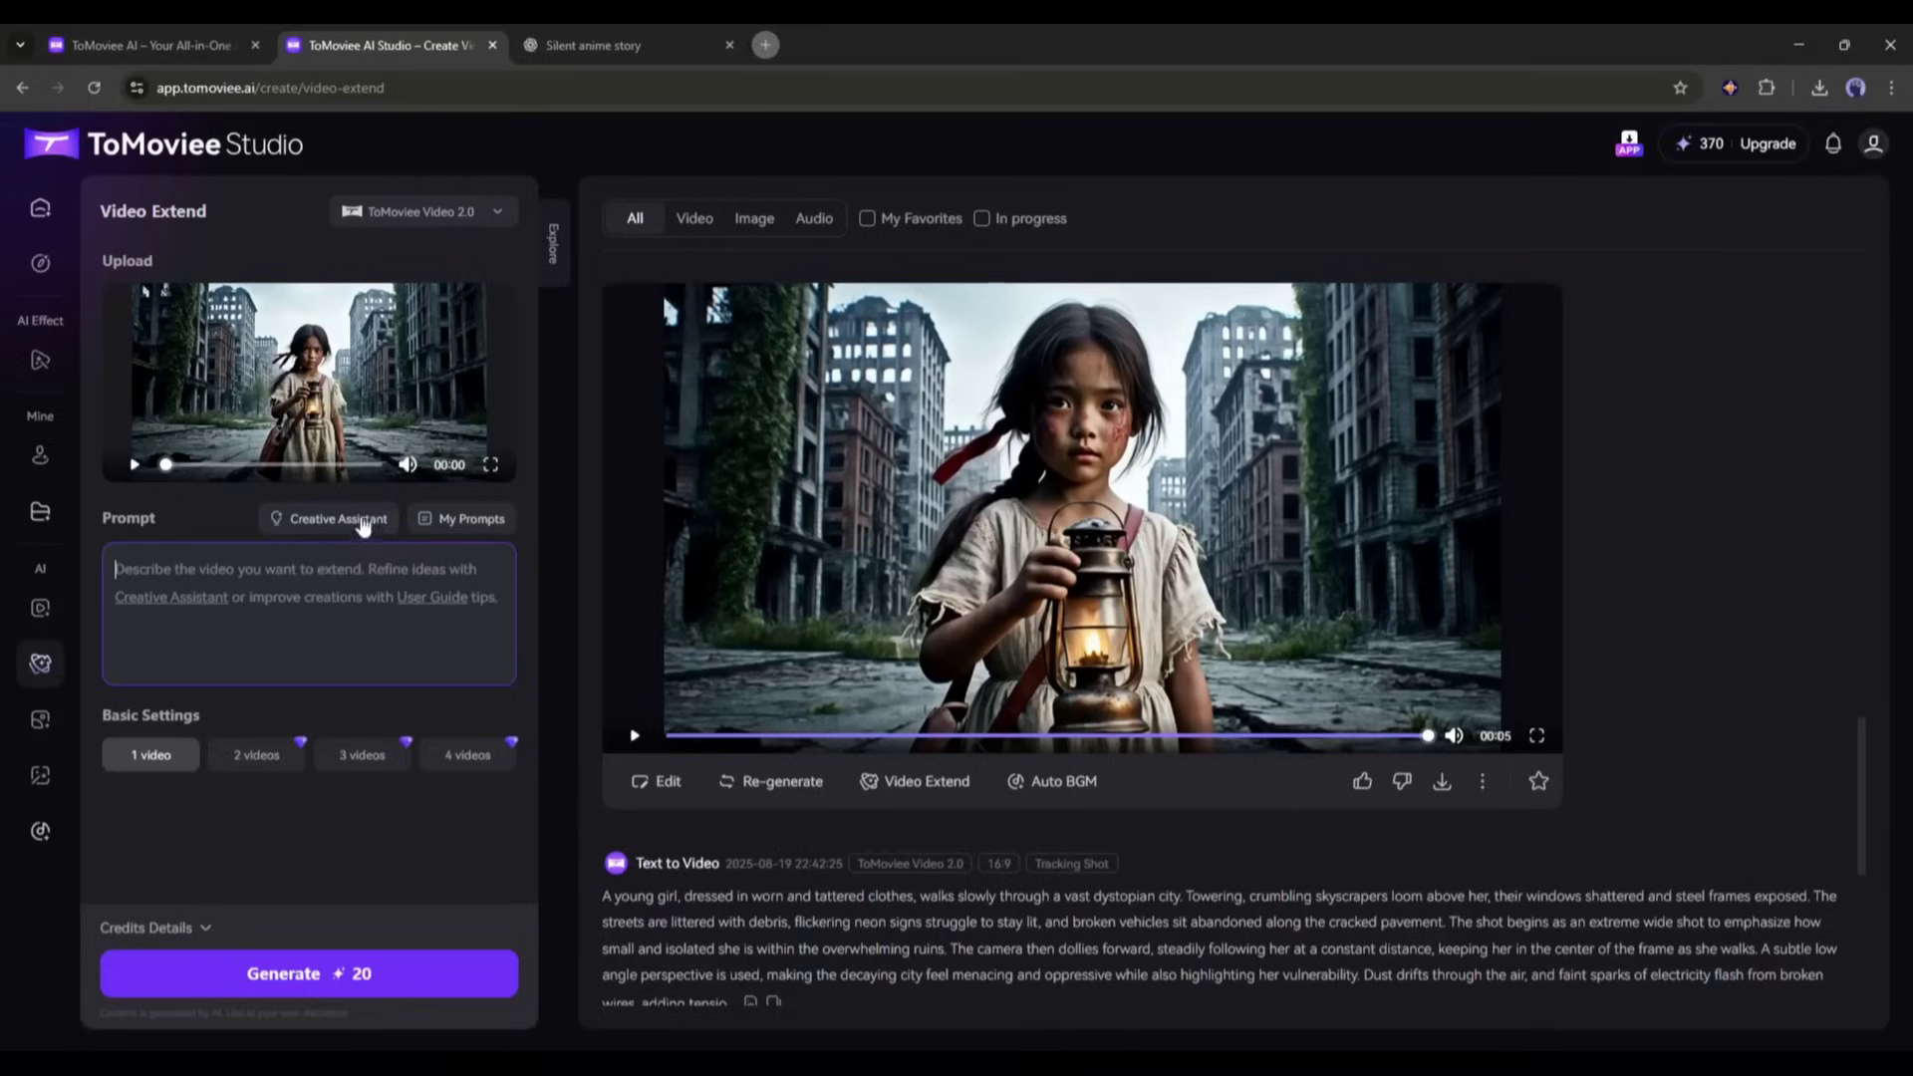
click(323, 519)
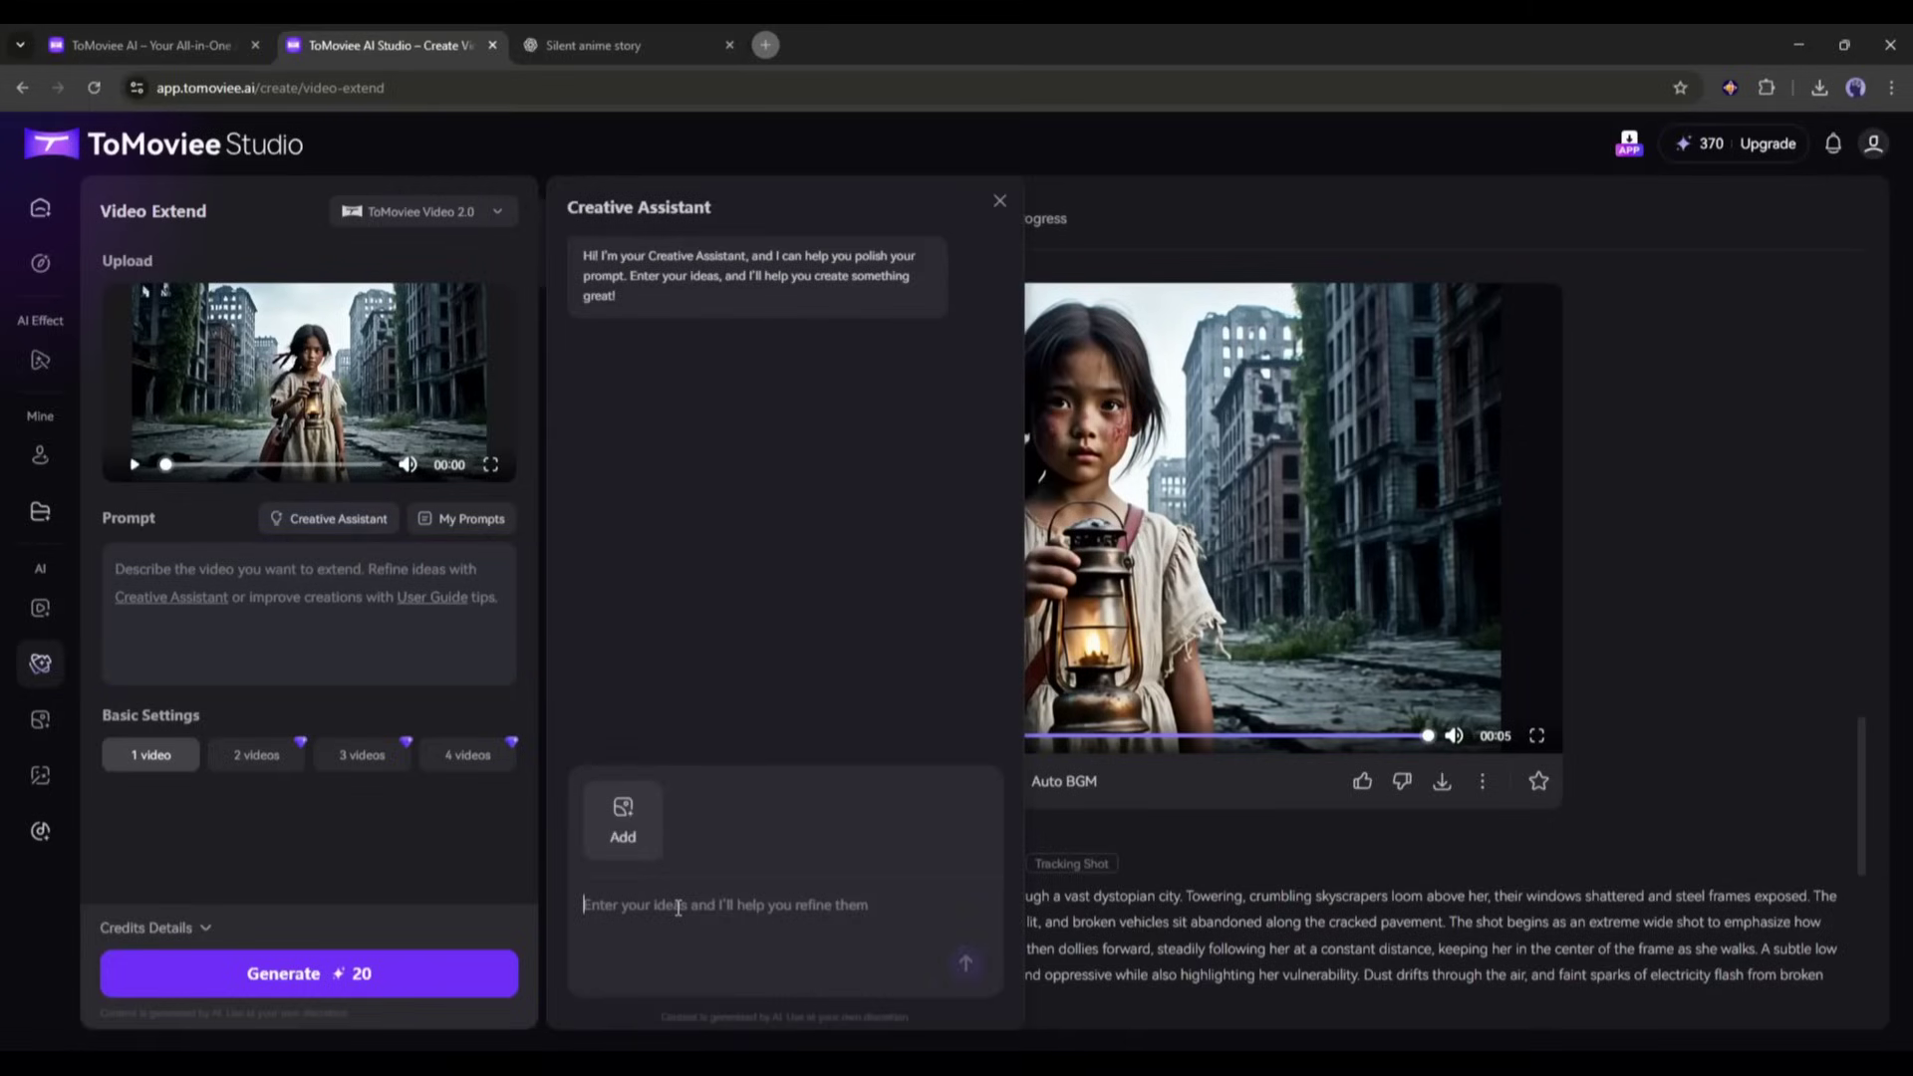
text(the girl)
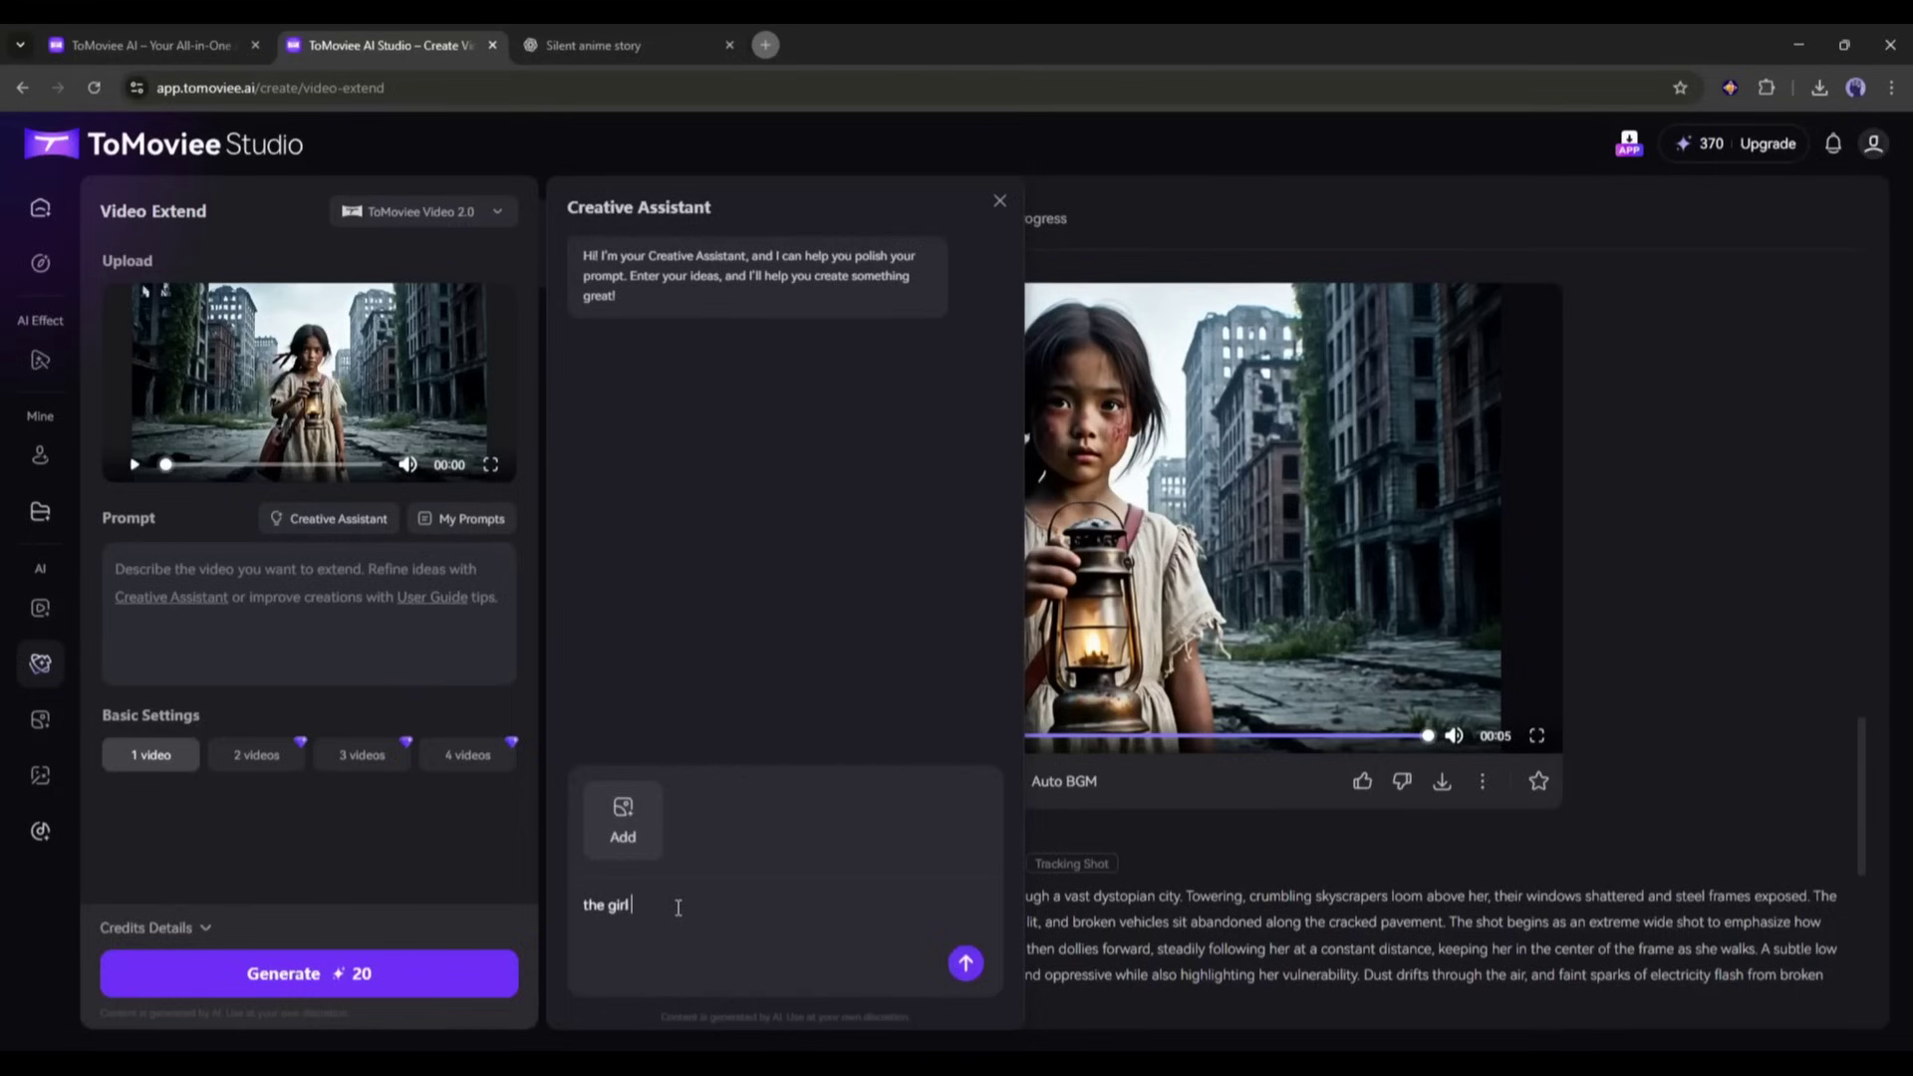
text( turn around and start walking)
key(Return)
Fill the extension prompt with "The girl" followed by the assistant's suggested text from "turns around" to "calm and thoughtful.".
drag(583, 416, 900, 482)
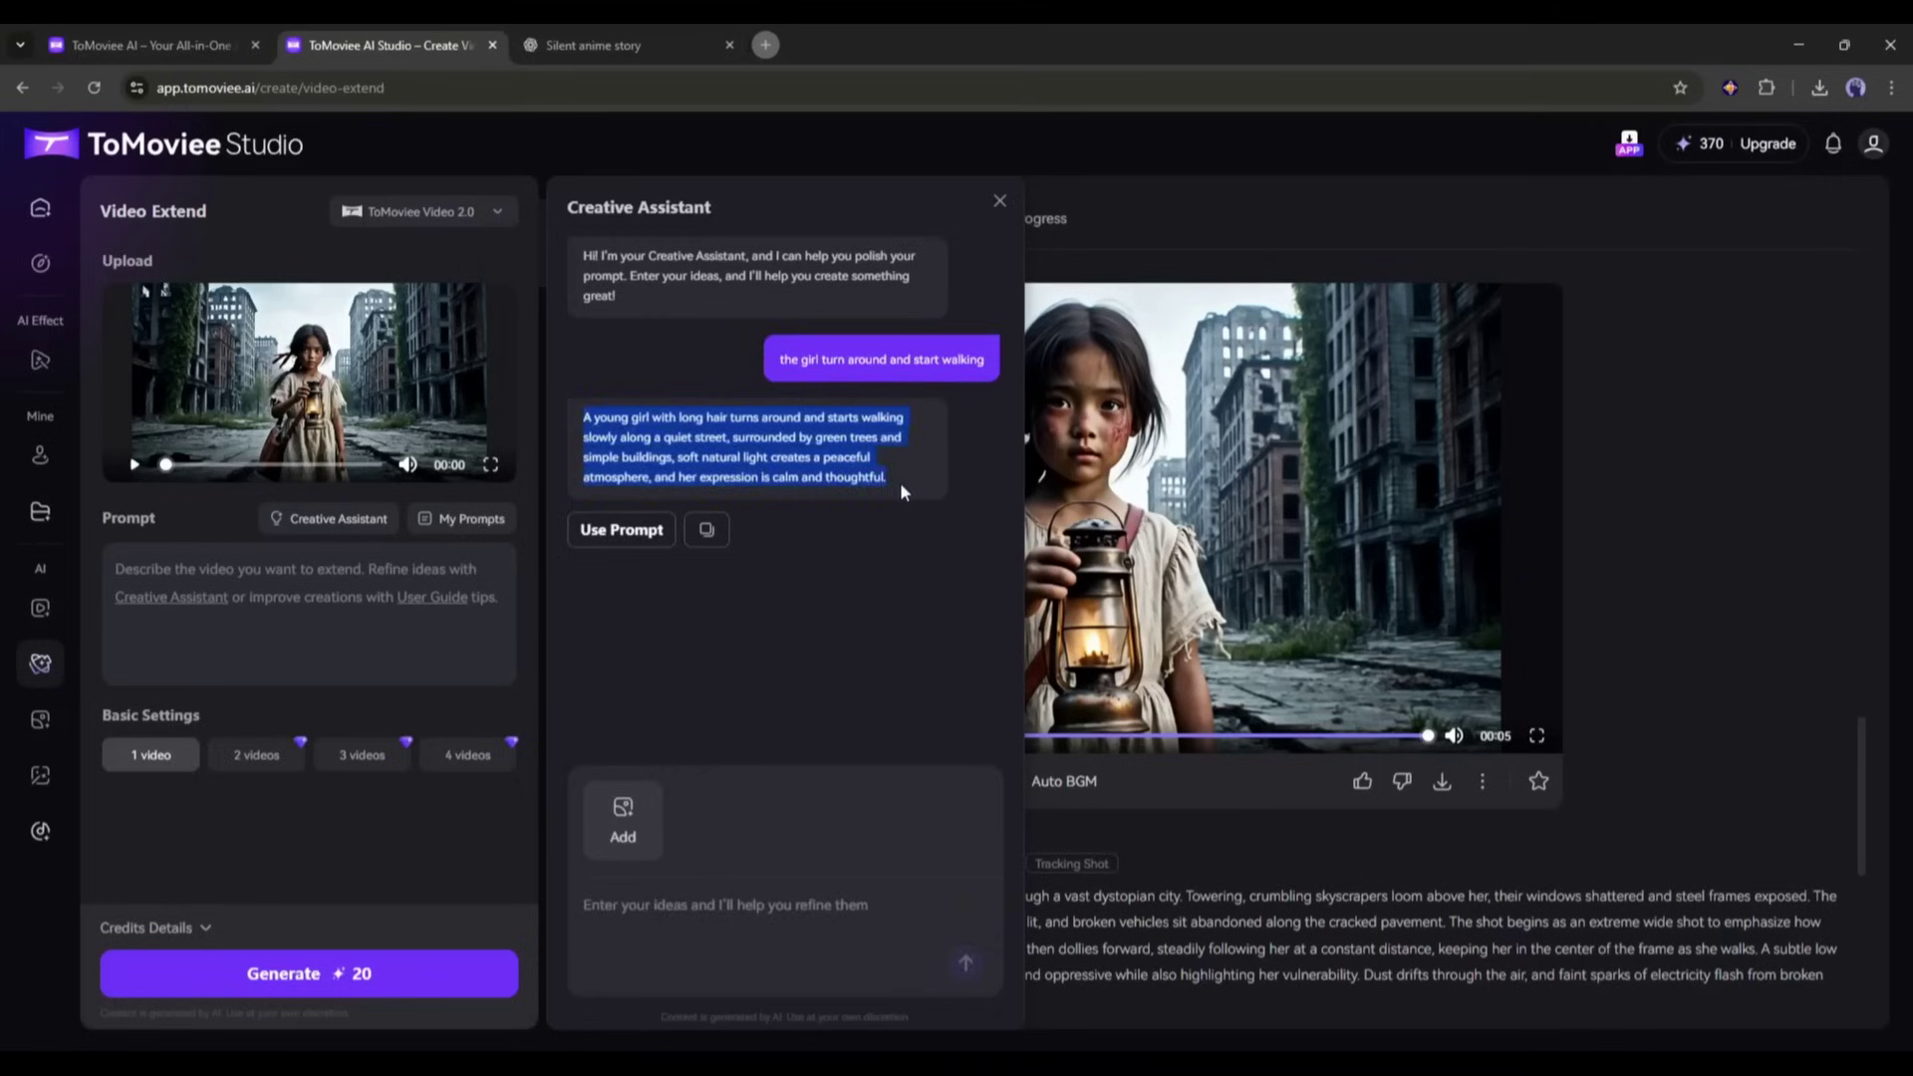
click(700, 415)
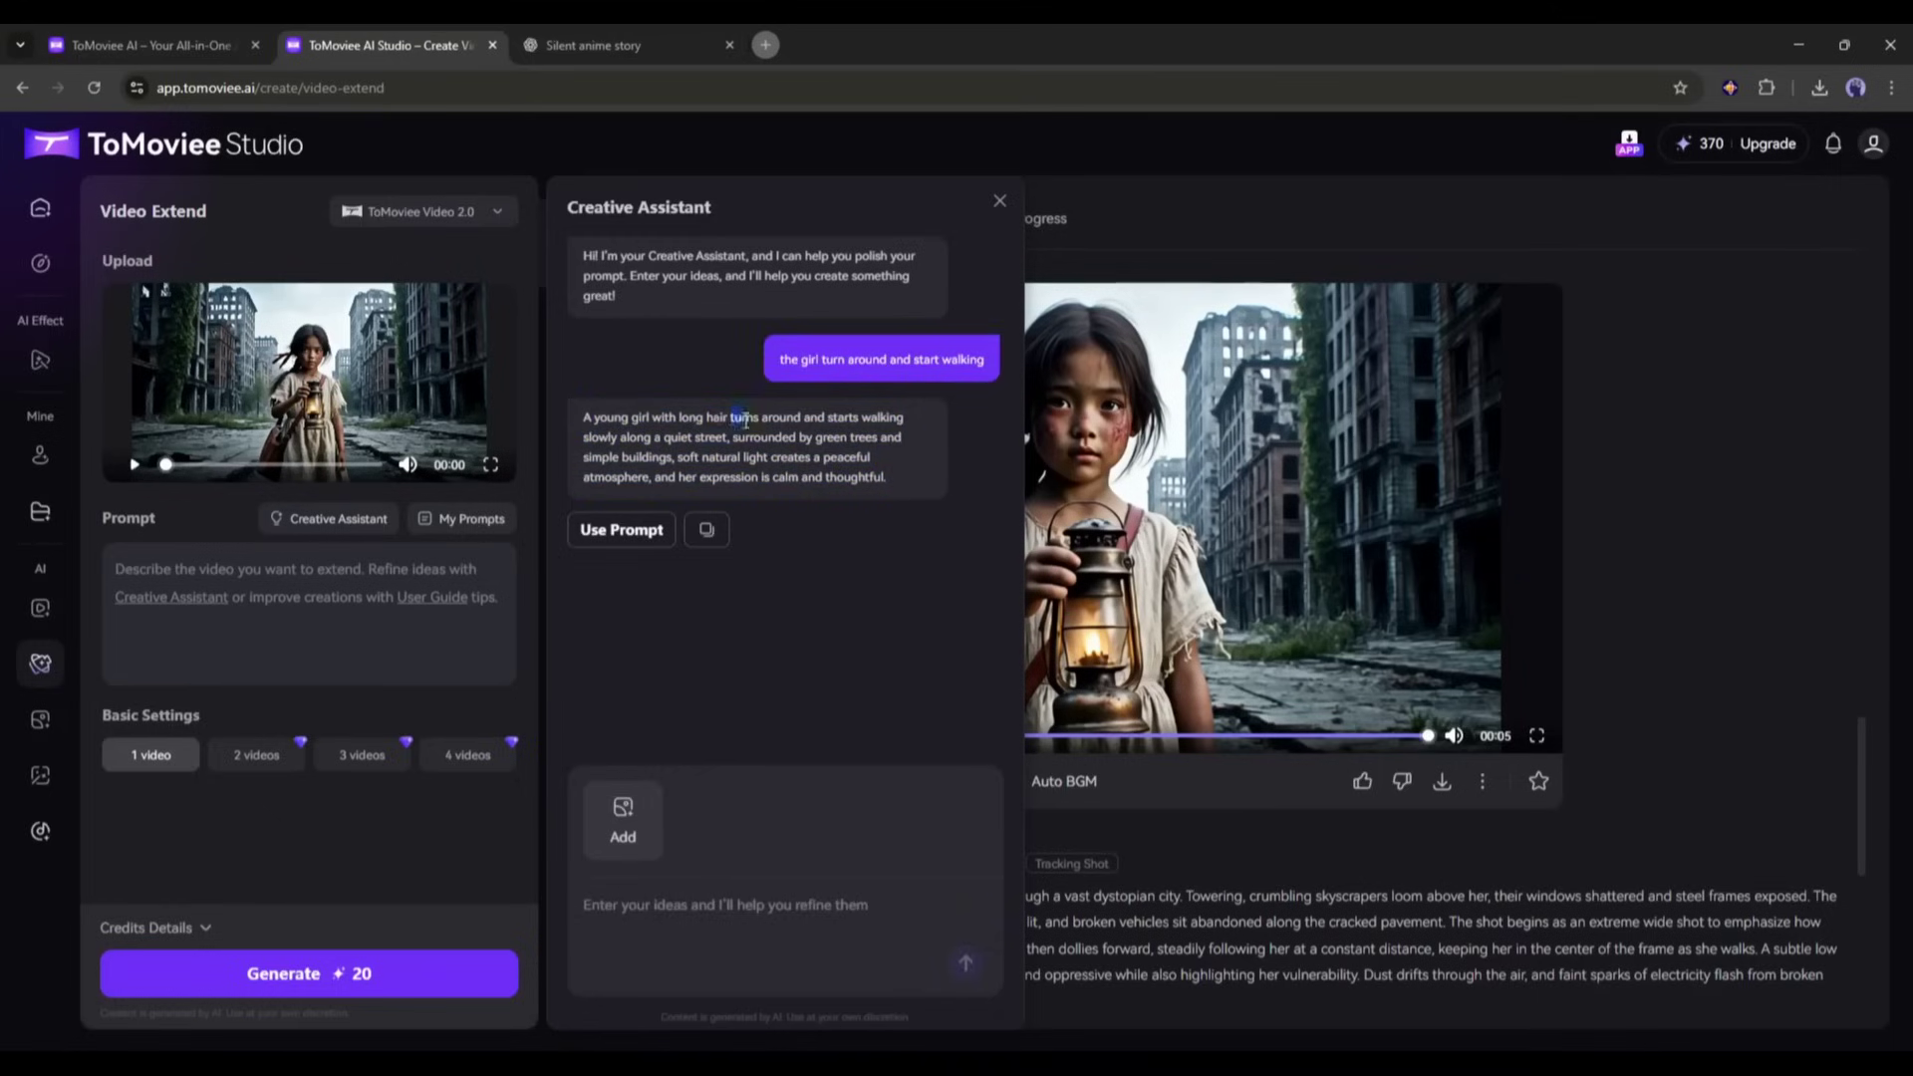
drag(762, 430, 889, 474)
key(ctrl+c)
click(271, 577)
text(The girl)
key(ctrl+v)
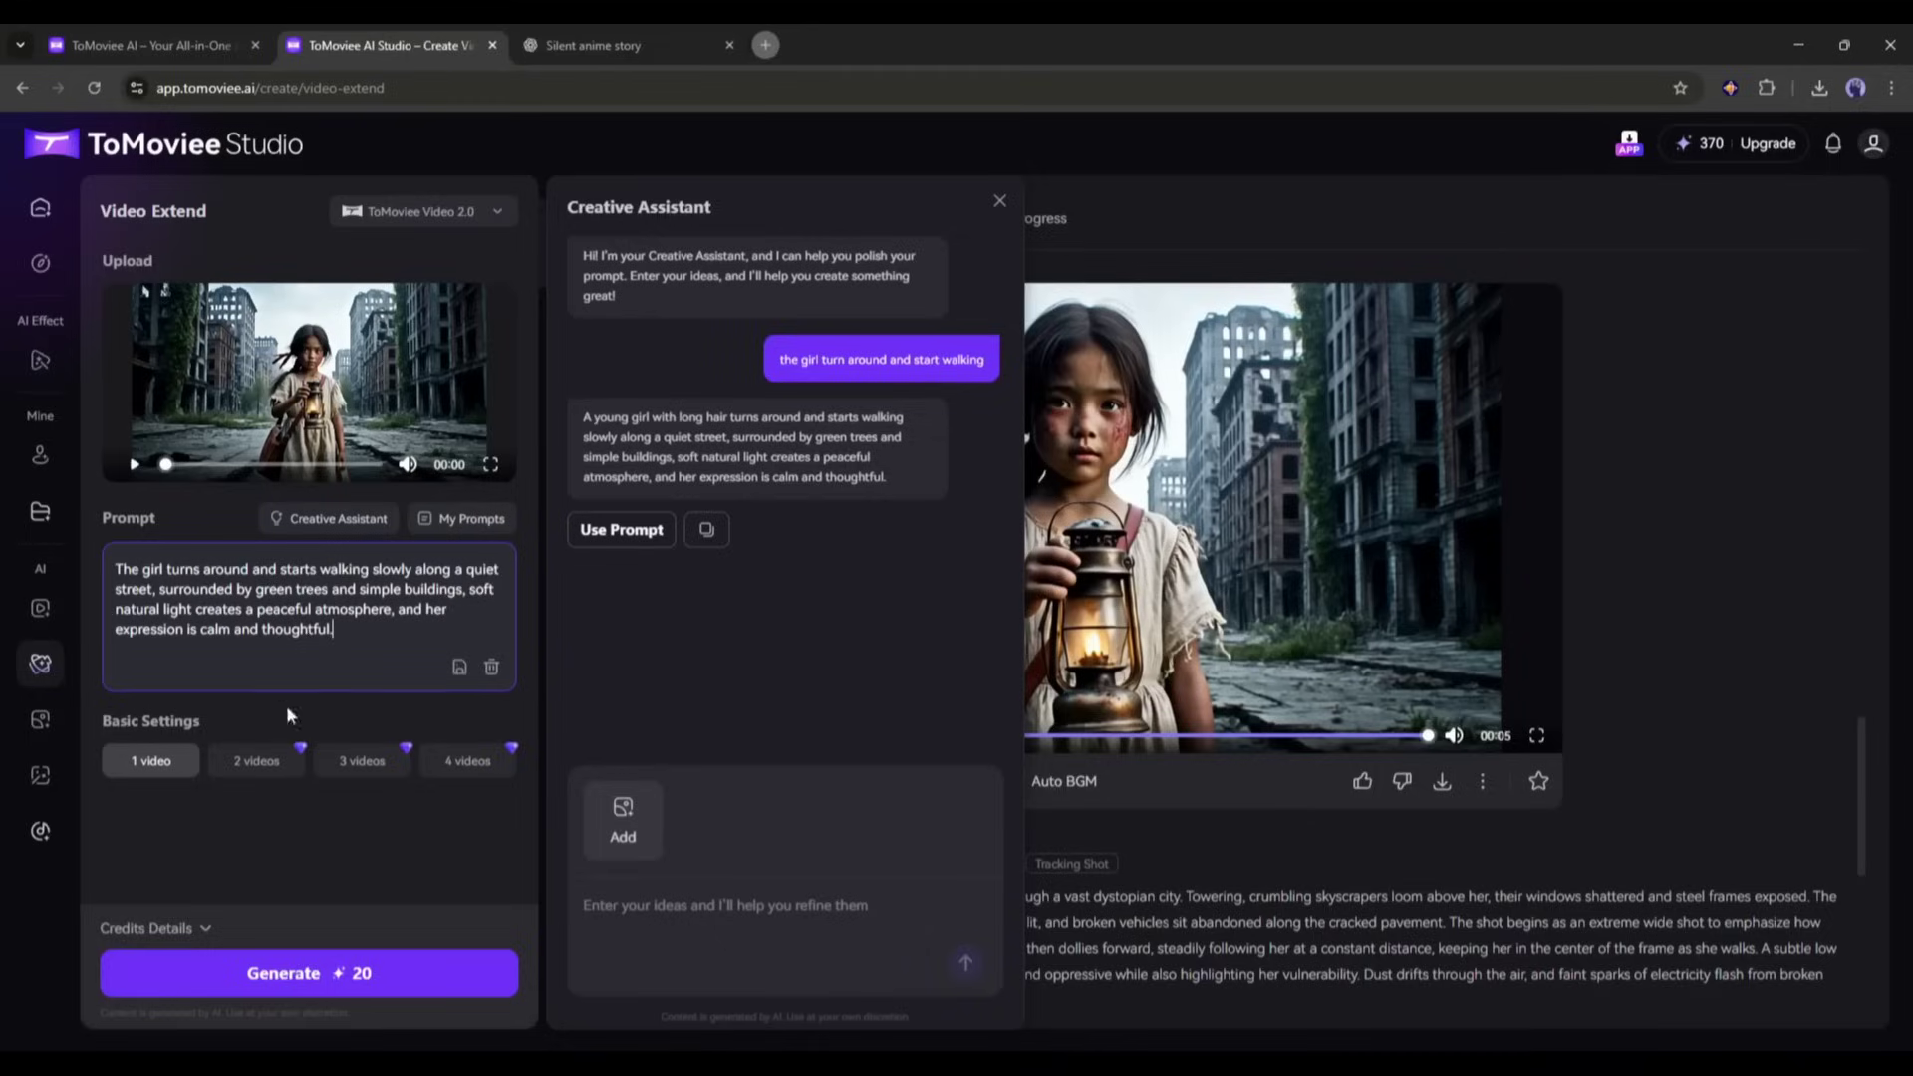
Generate the extended video and play the result.
click(284, 973)
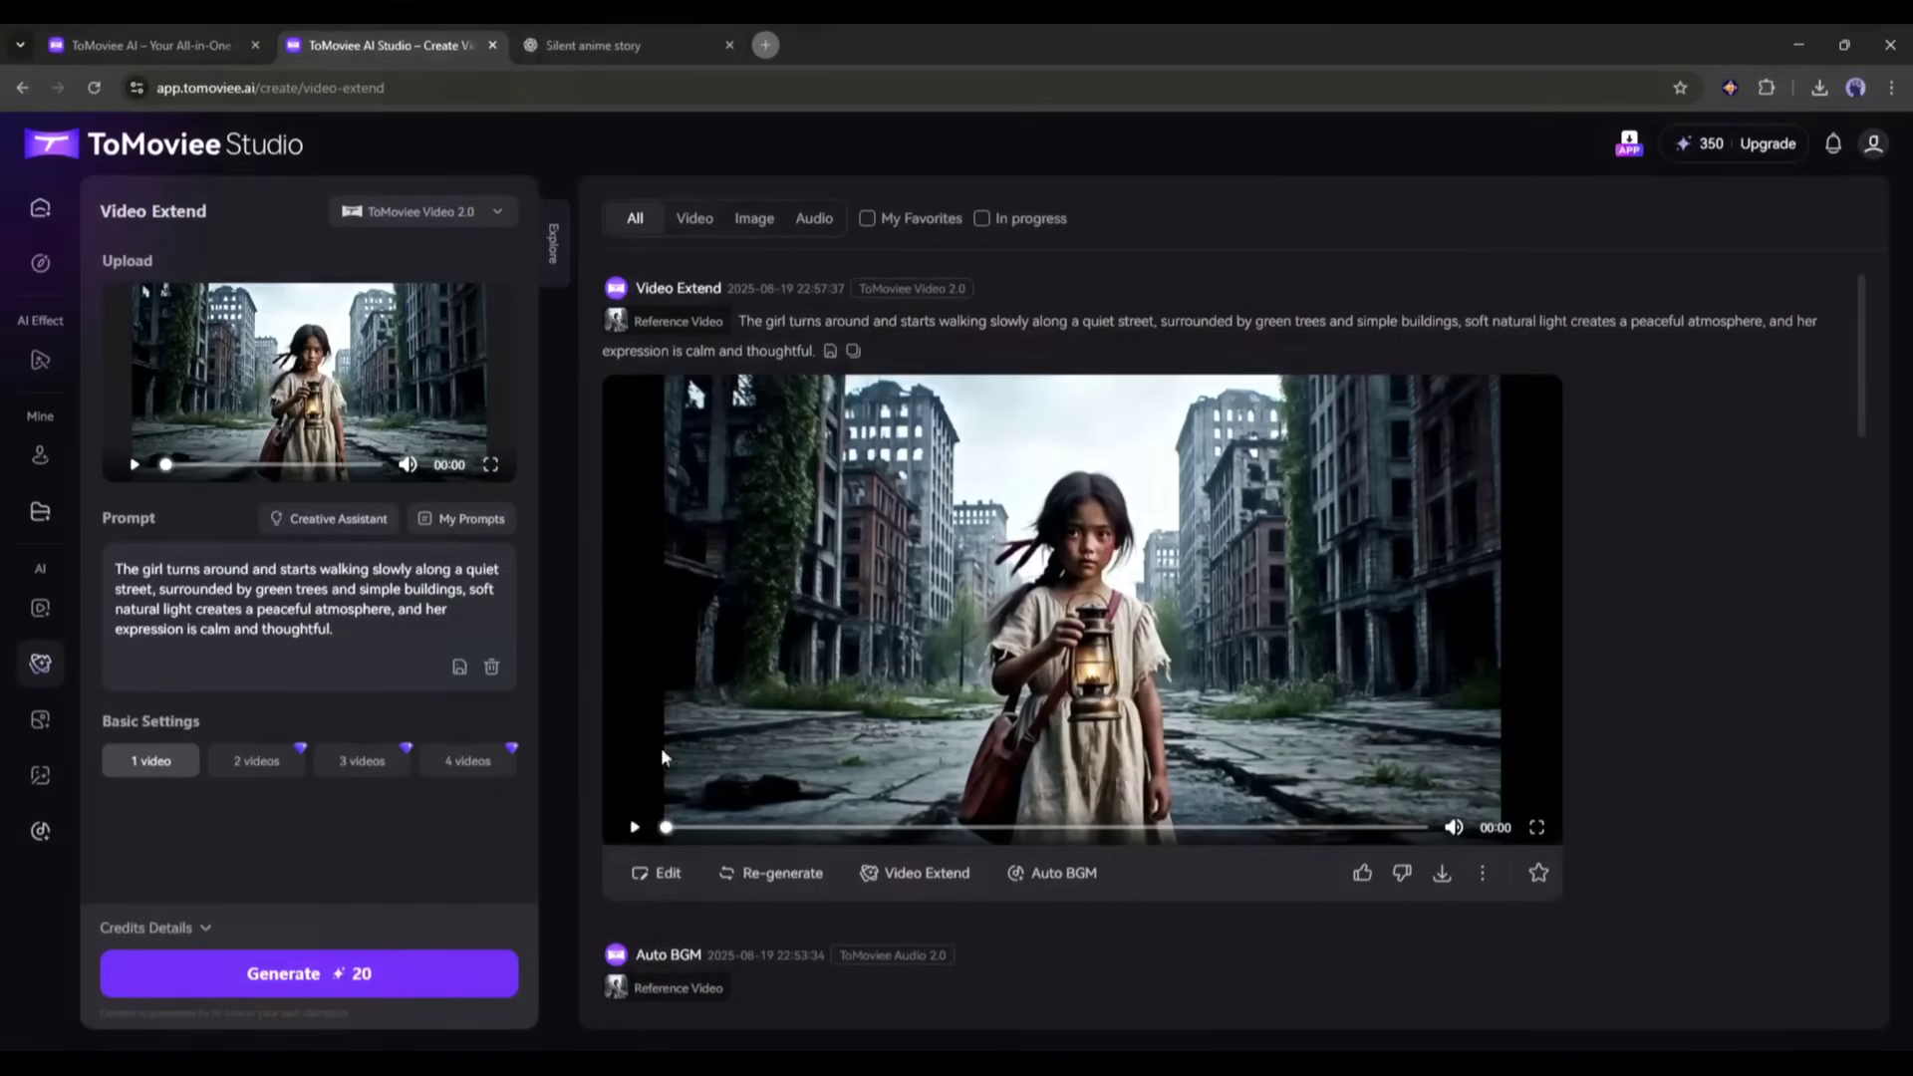
click(635, 828)
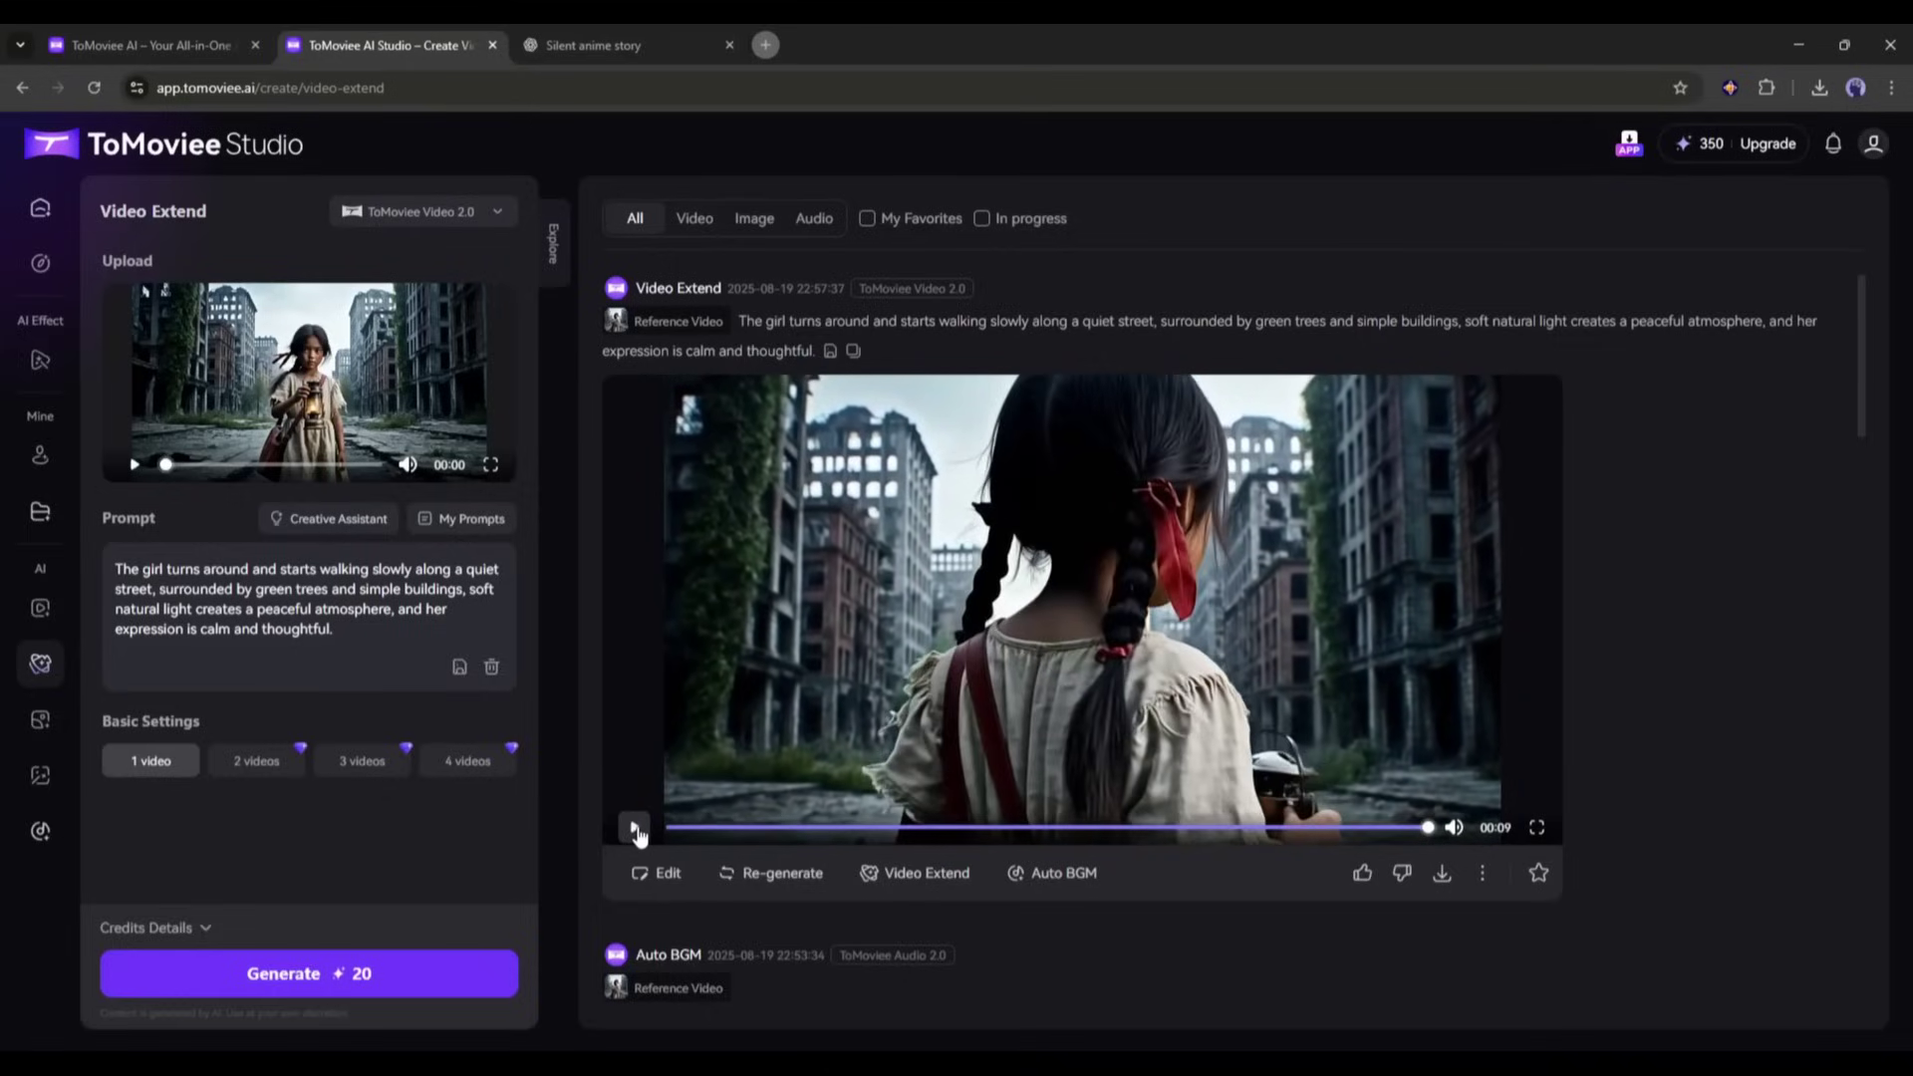
click(630, 831)
Switch Video Generation to Image to Video and upload the Eiffel Tower selfie from Downloads as the first frame.
click(42, 608)
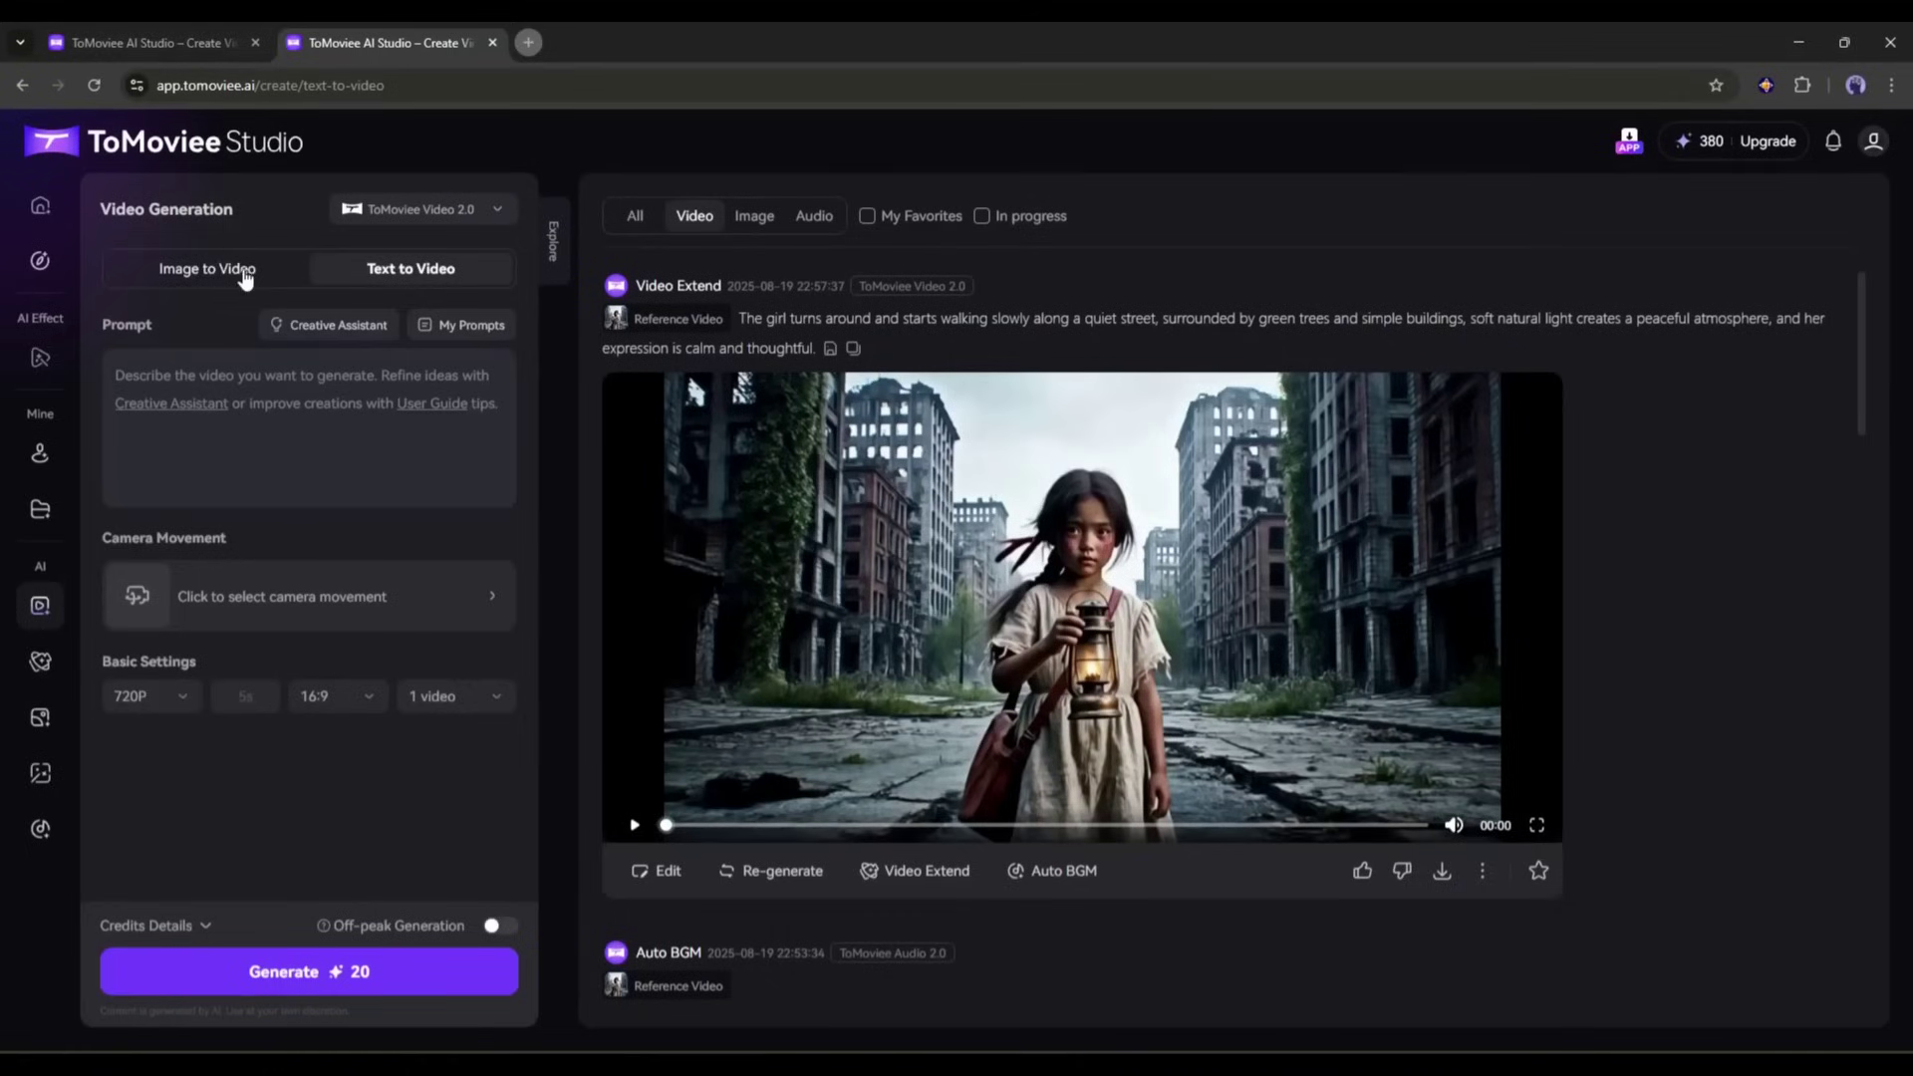
click(244, 277)
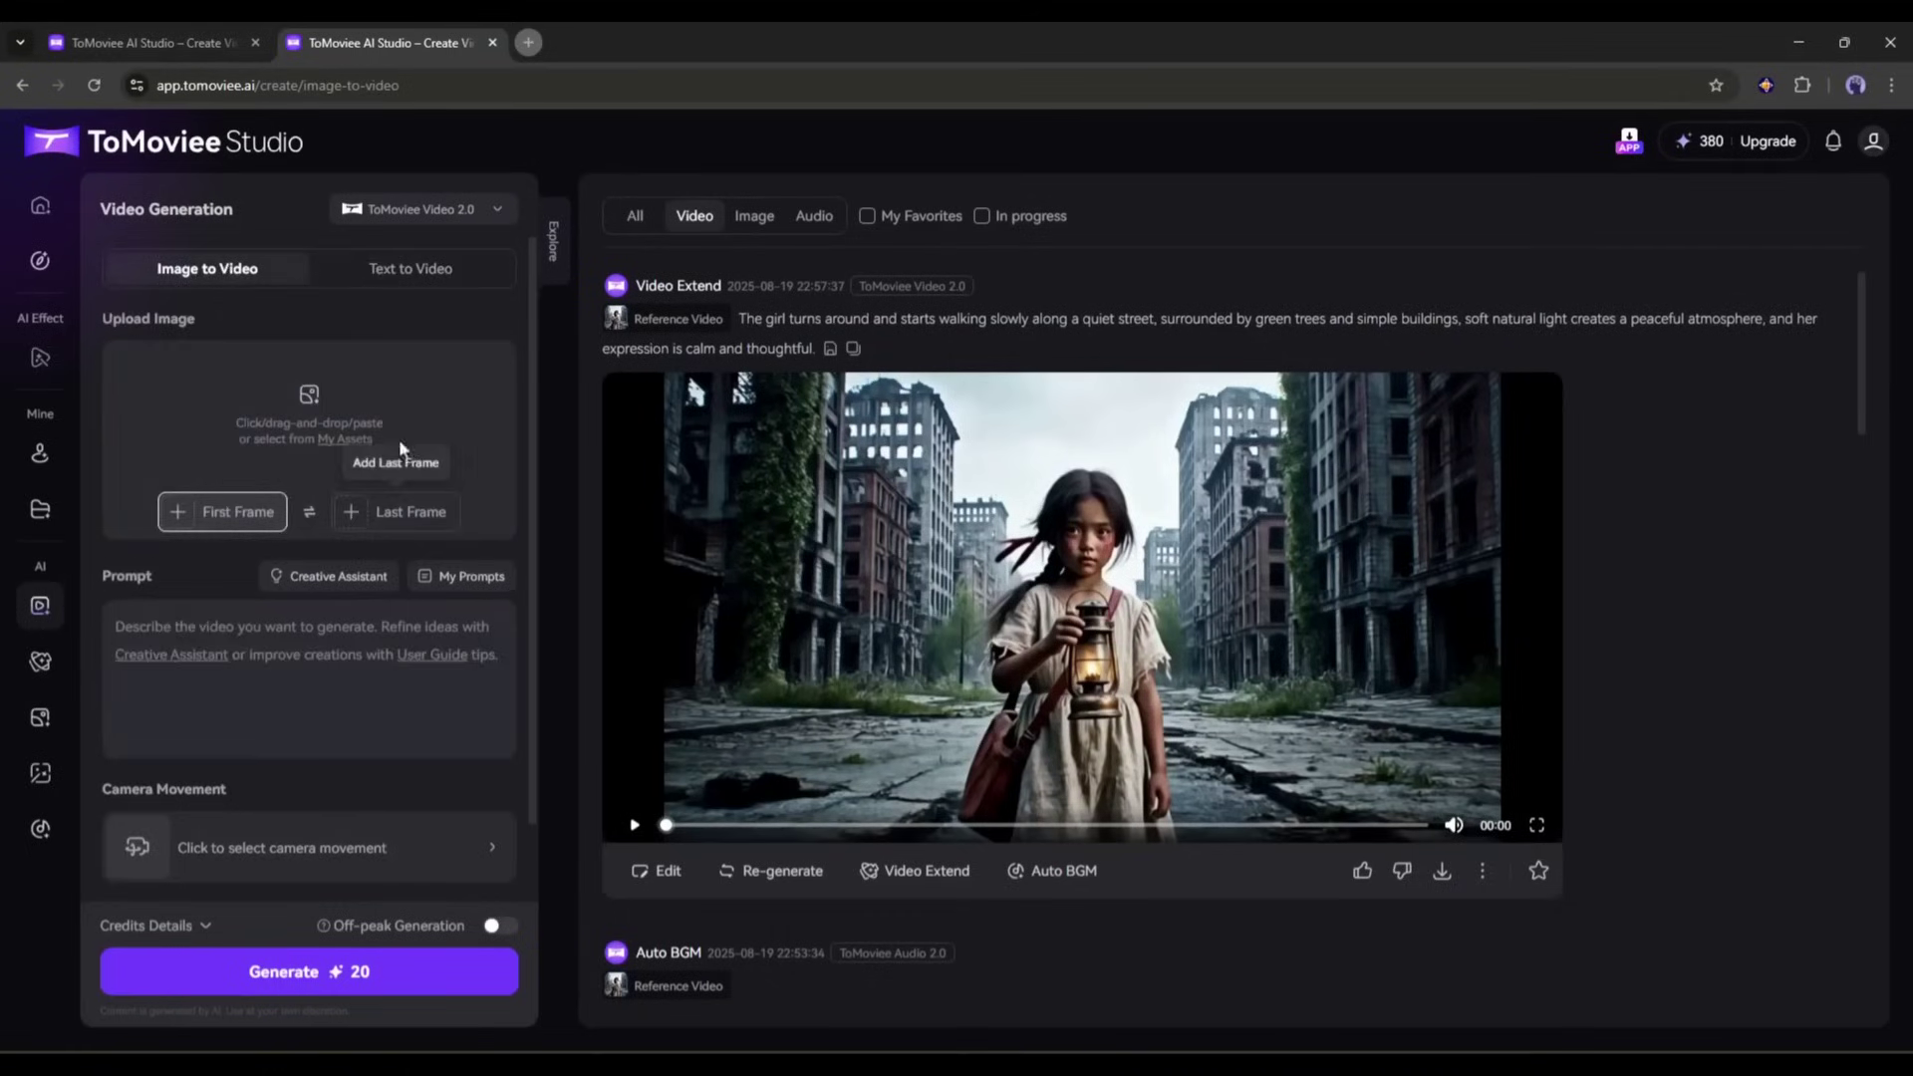
click(228, 412)
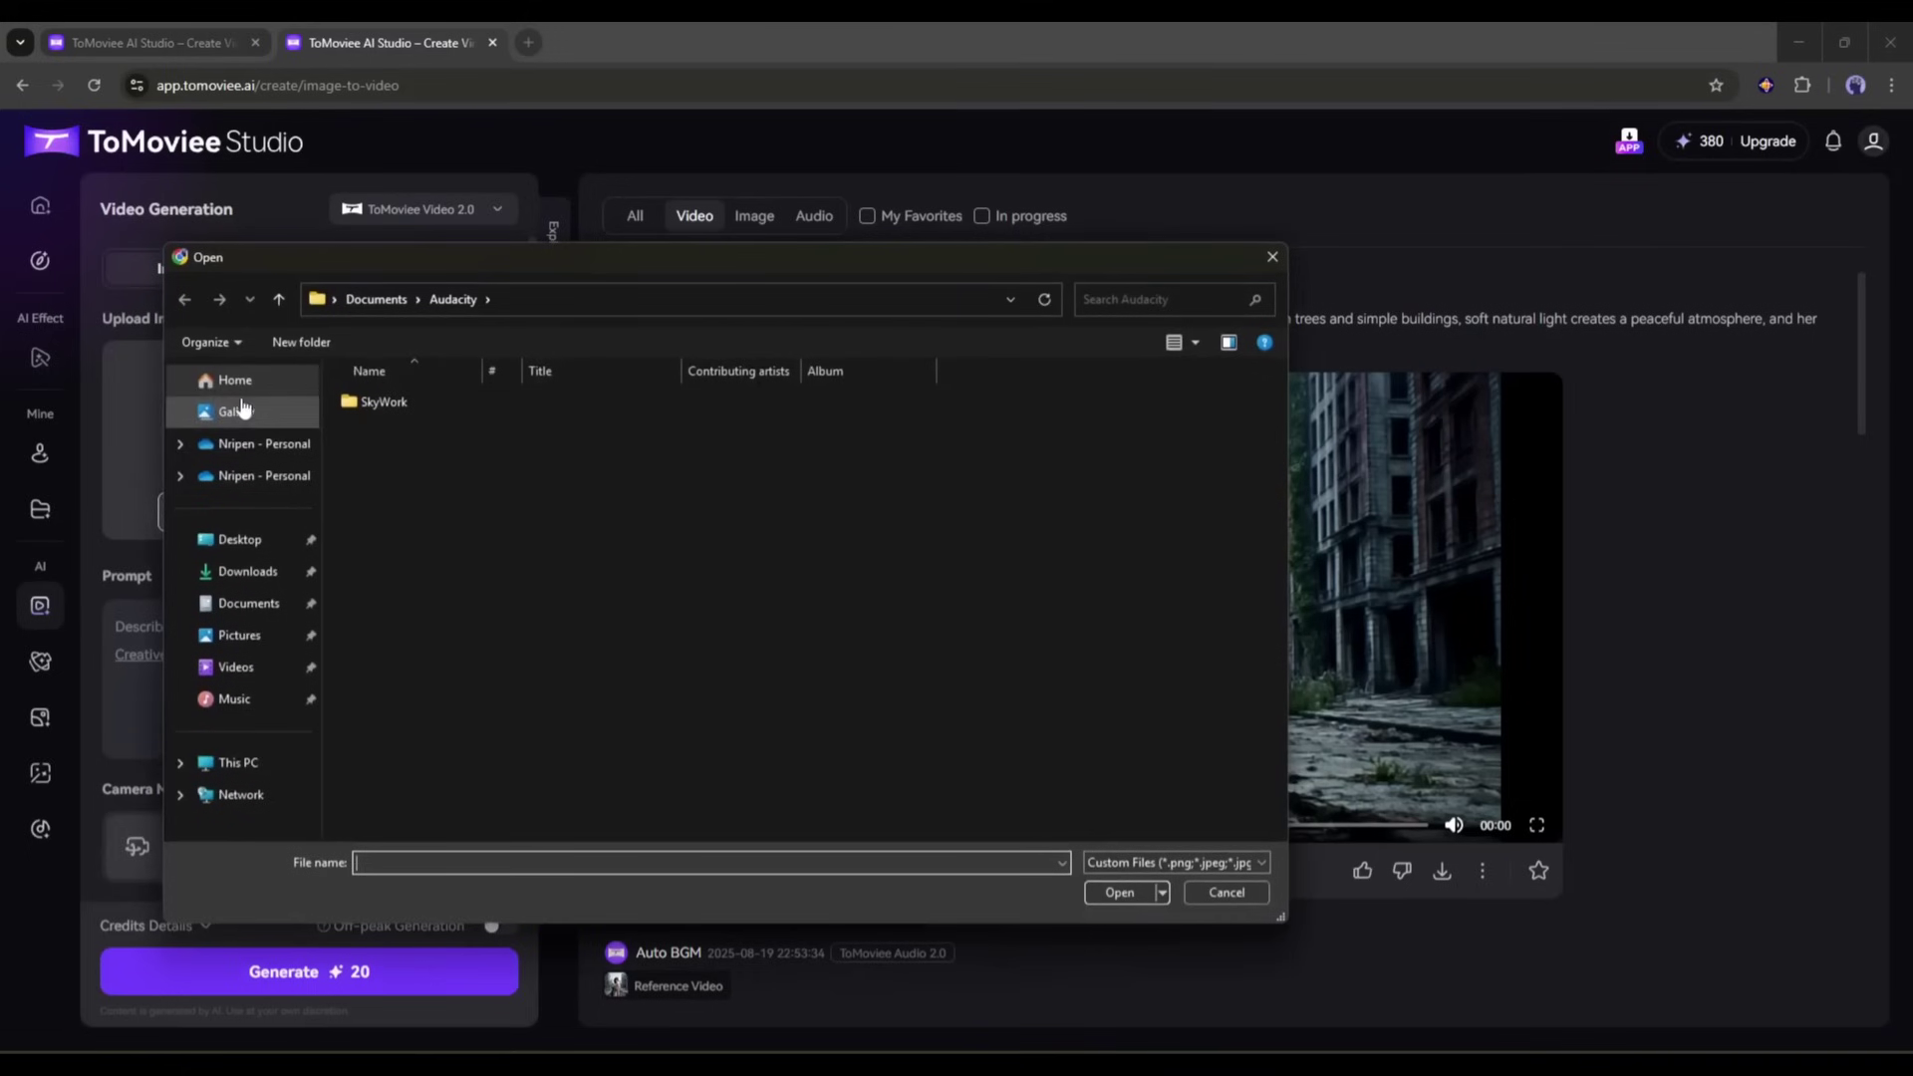
click(245, 581)
scroll(1234, 572, down, 10)
double_click(1211, 584)
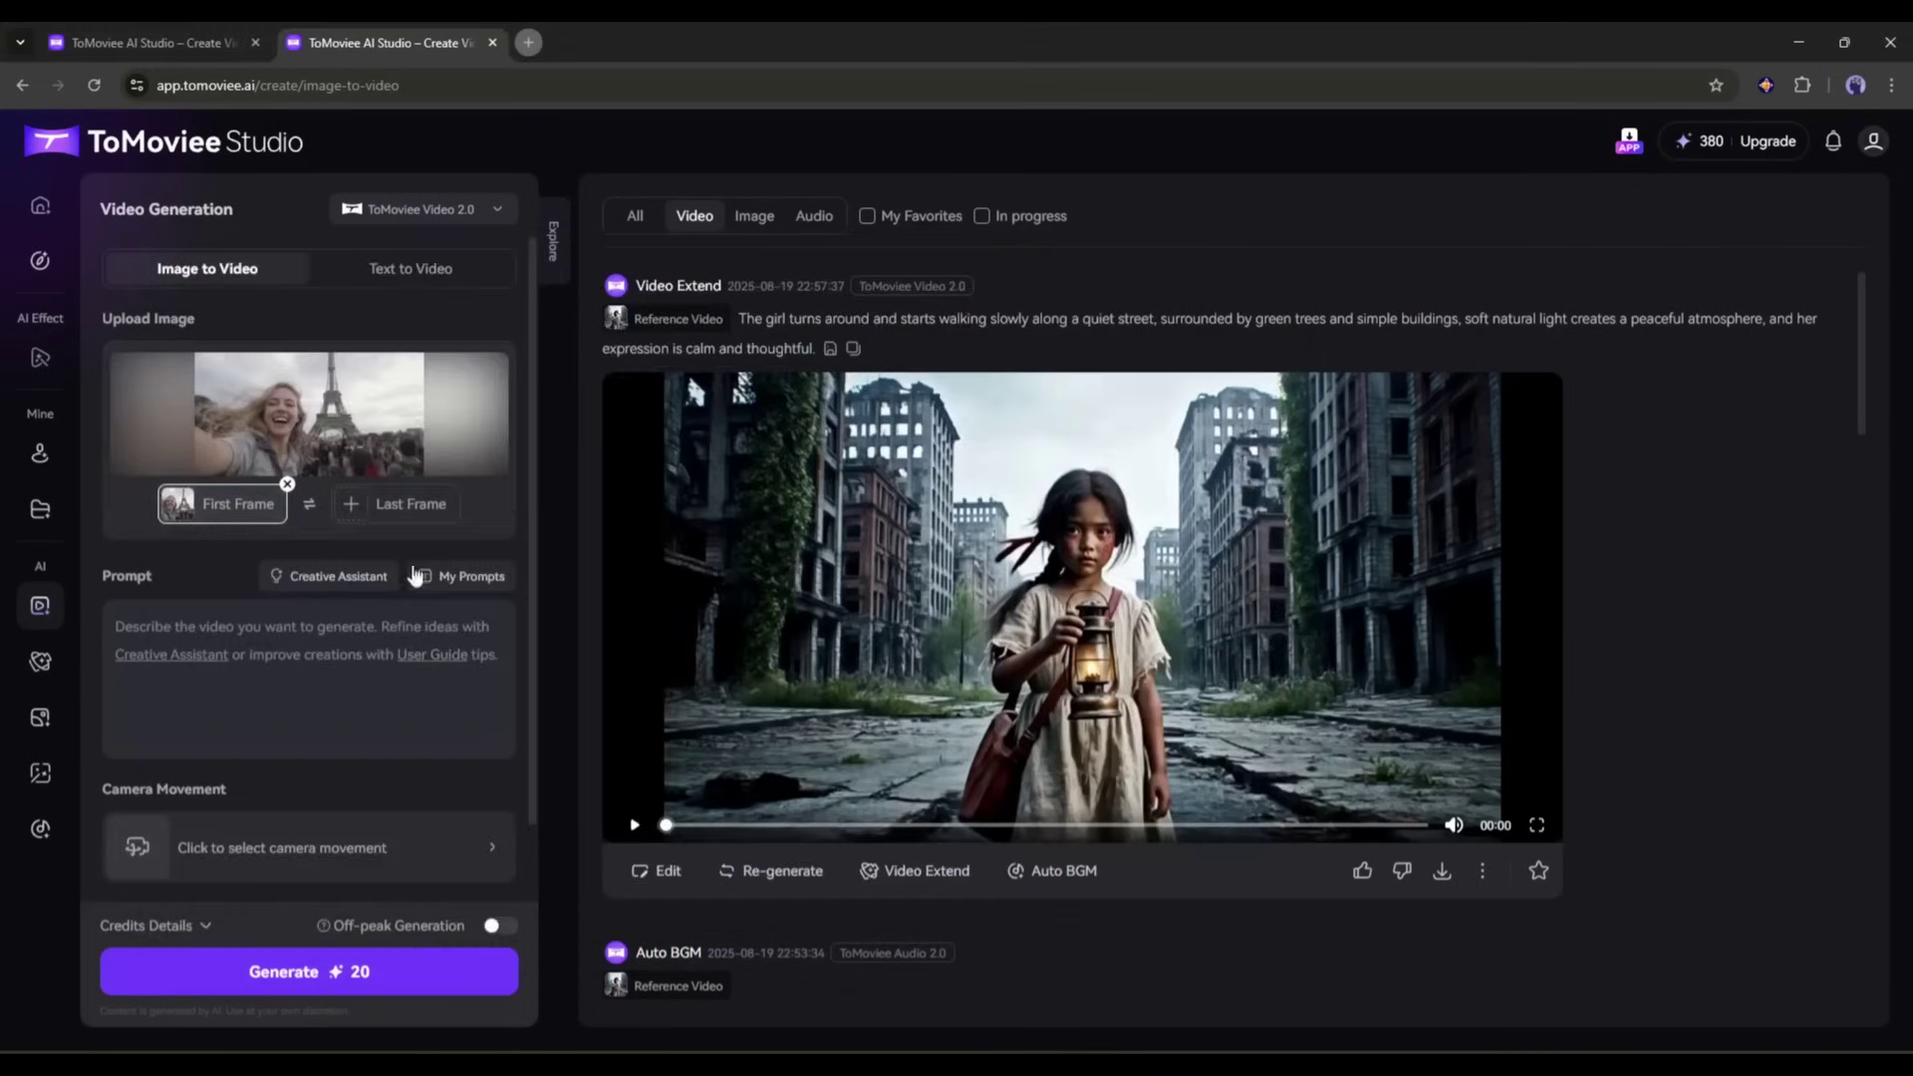
click(430, 514)
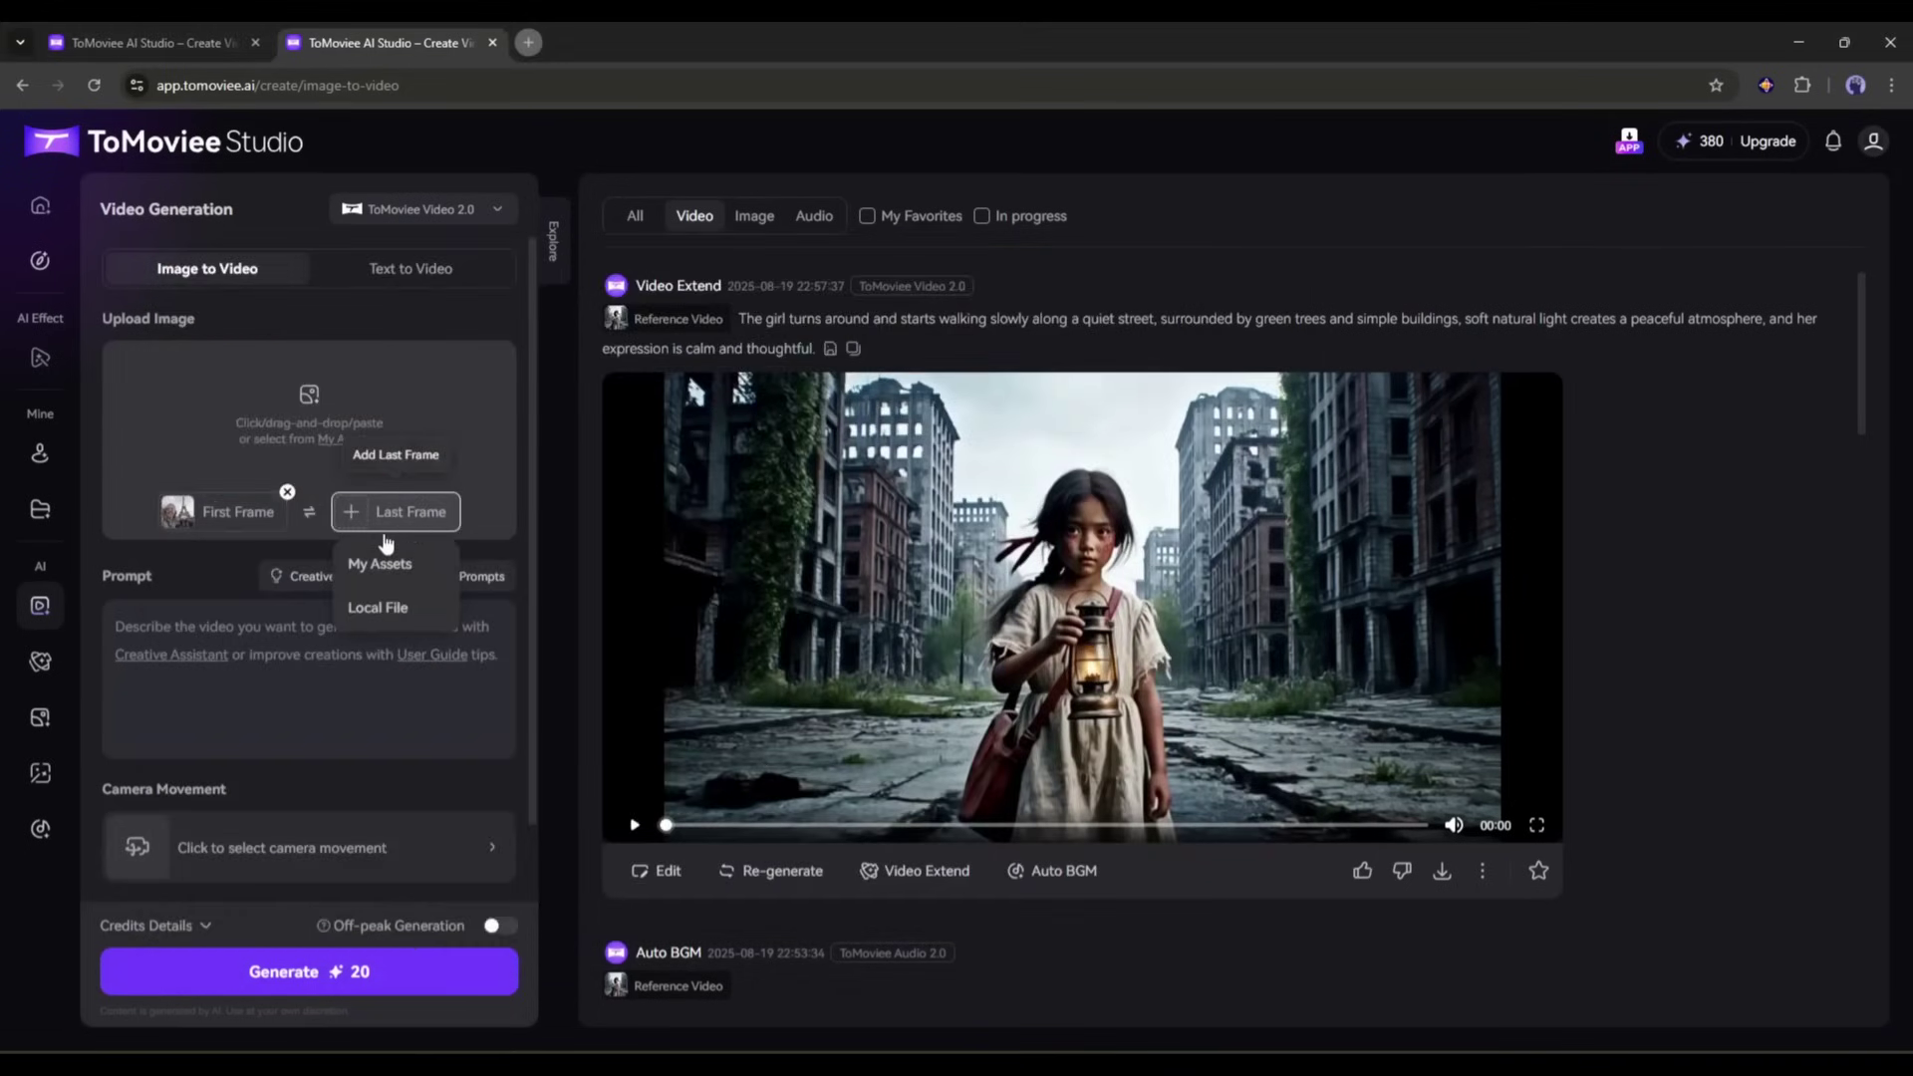
click(221, 510)
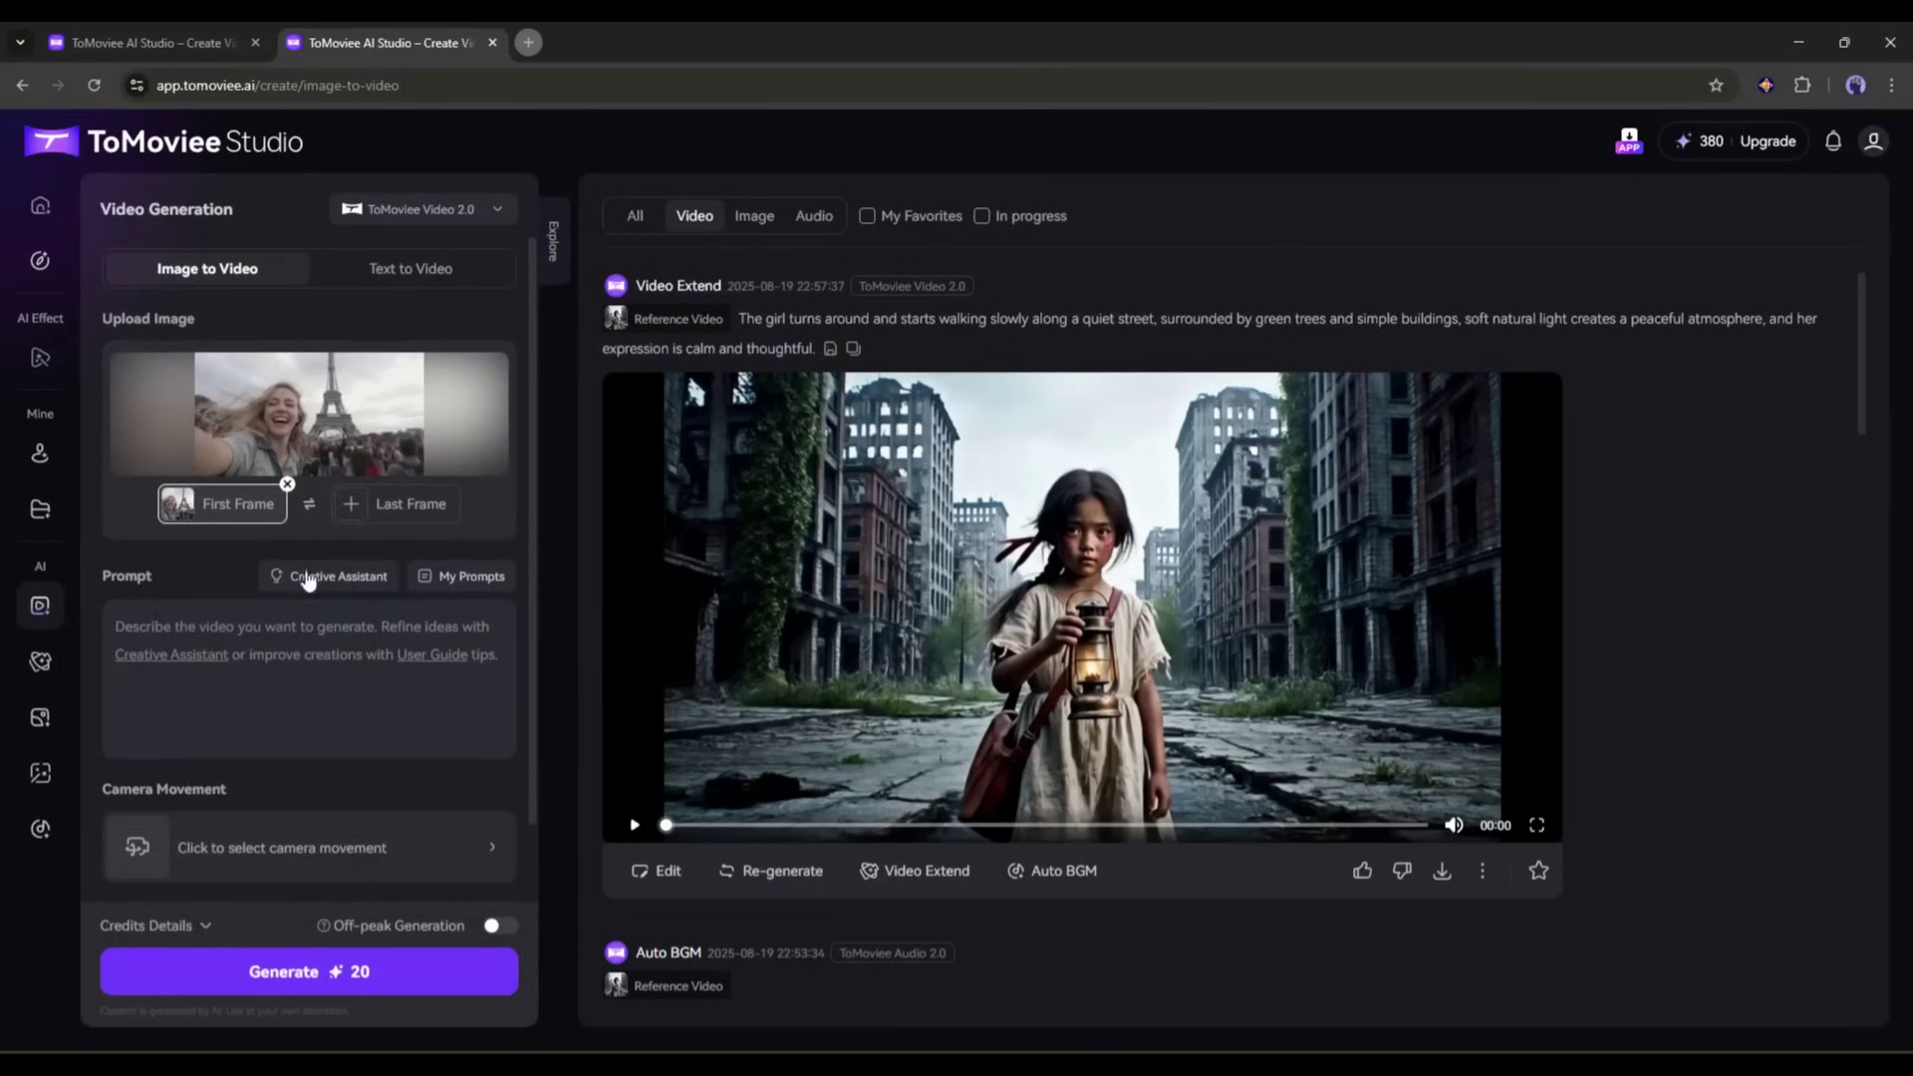
mouse_move(130, 501)
click(139, 620)
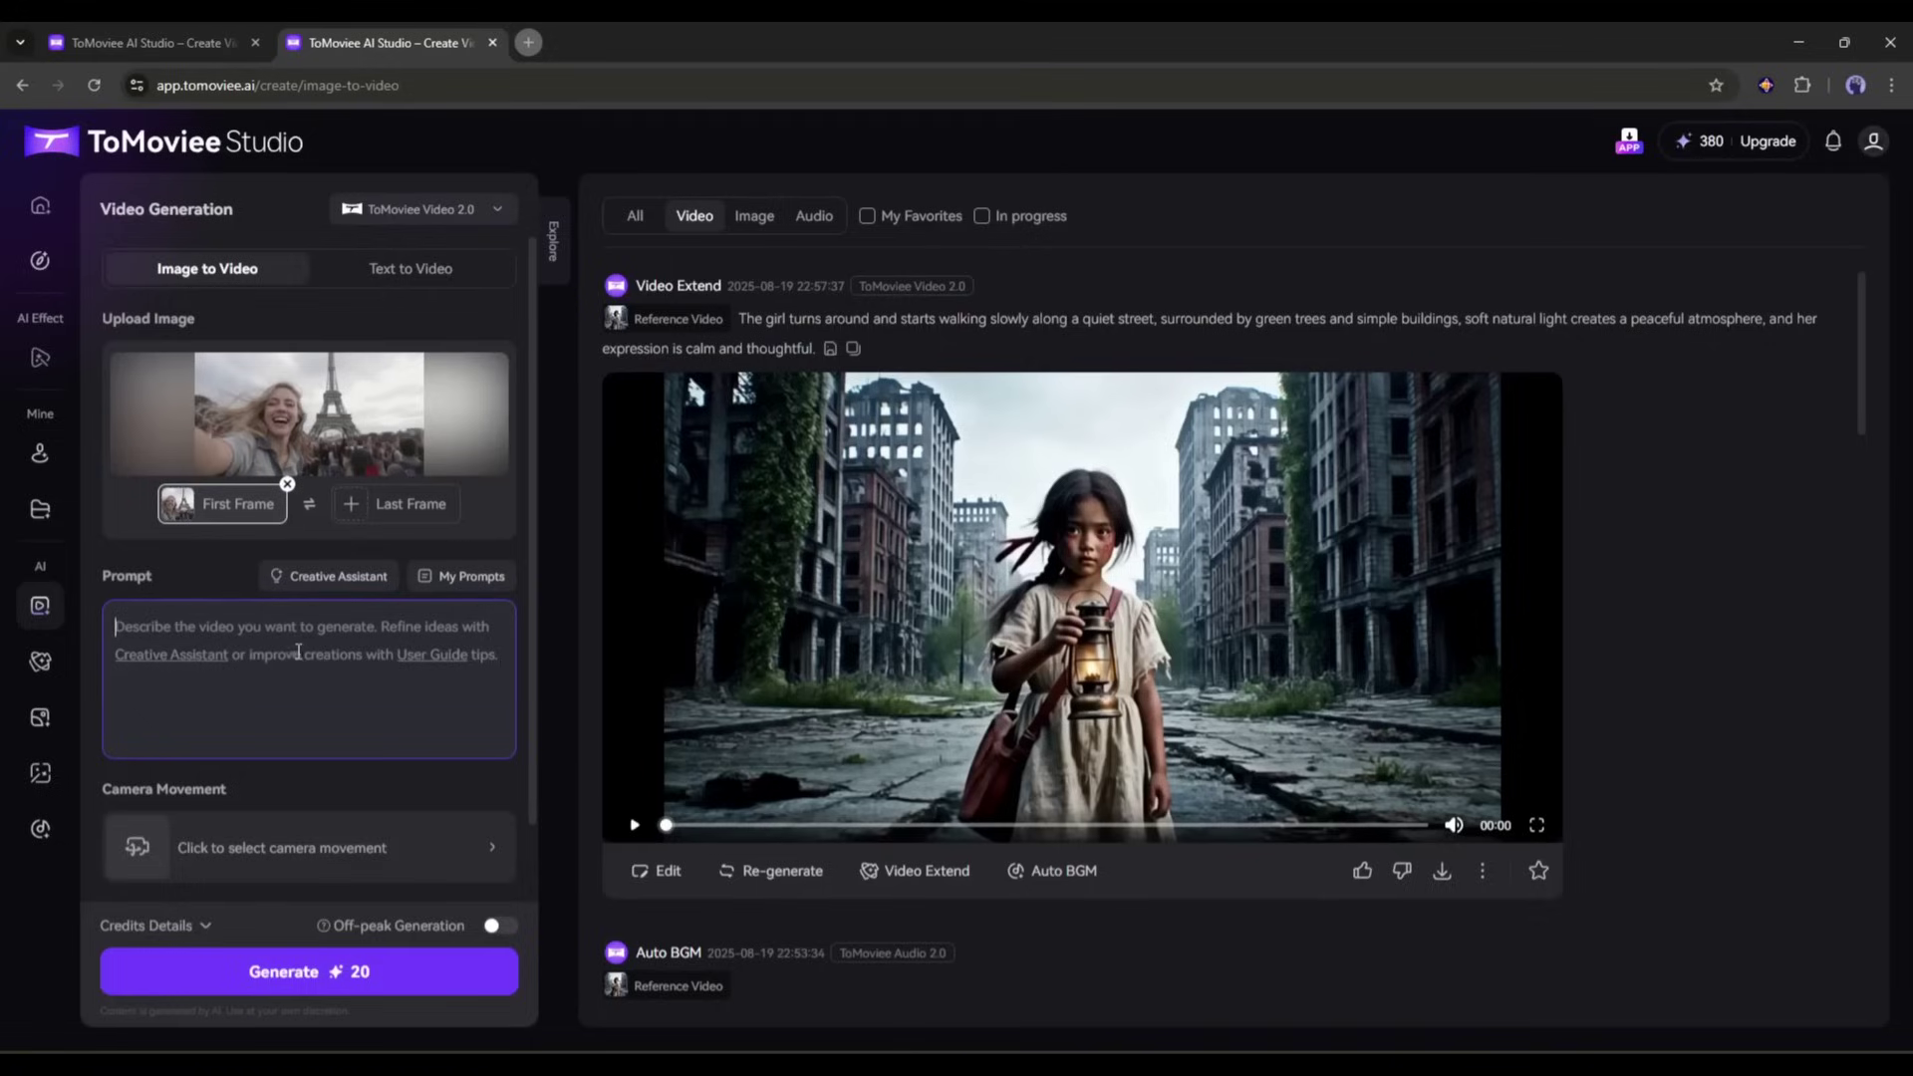
Have the Creative Assistant refine "The Woman talking directly to the camera while rotating like a travel vlogger." and use its suggested prompt.
click(321, 578)
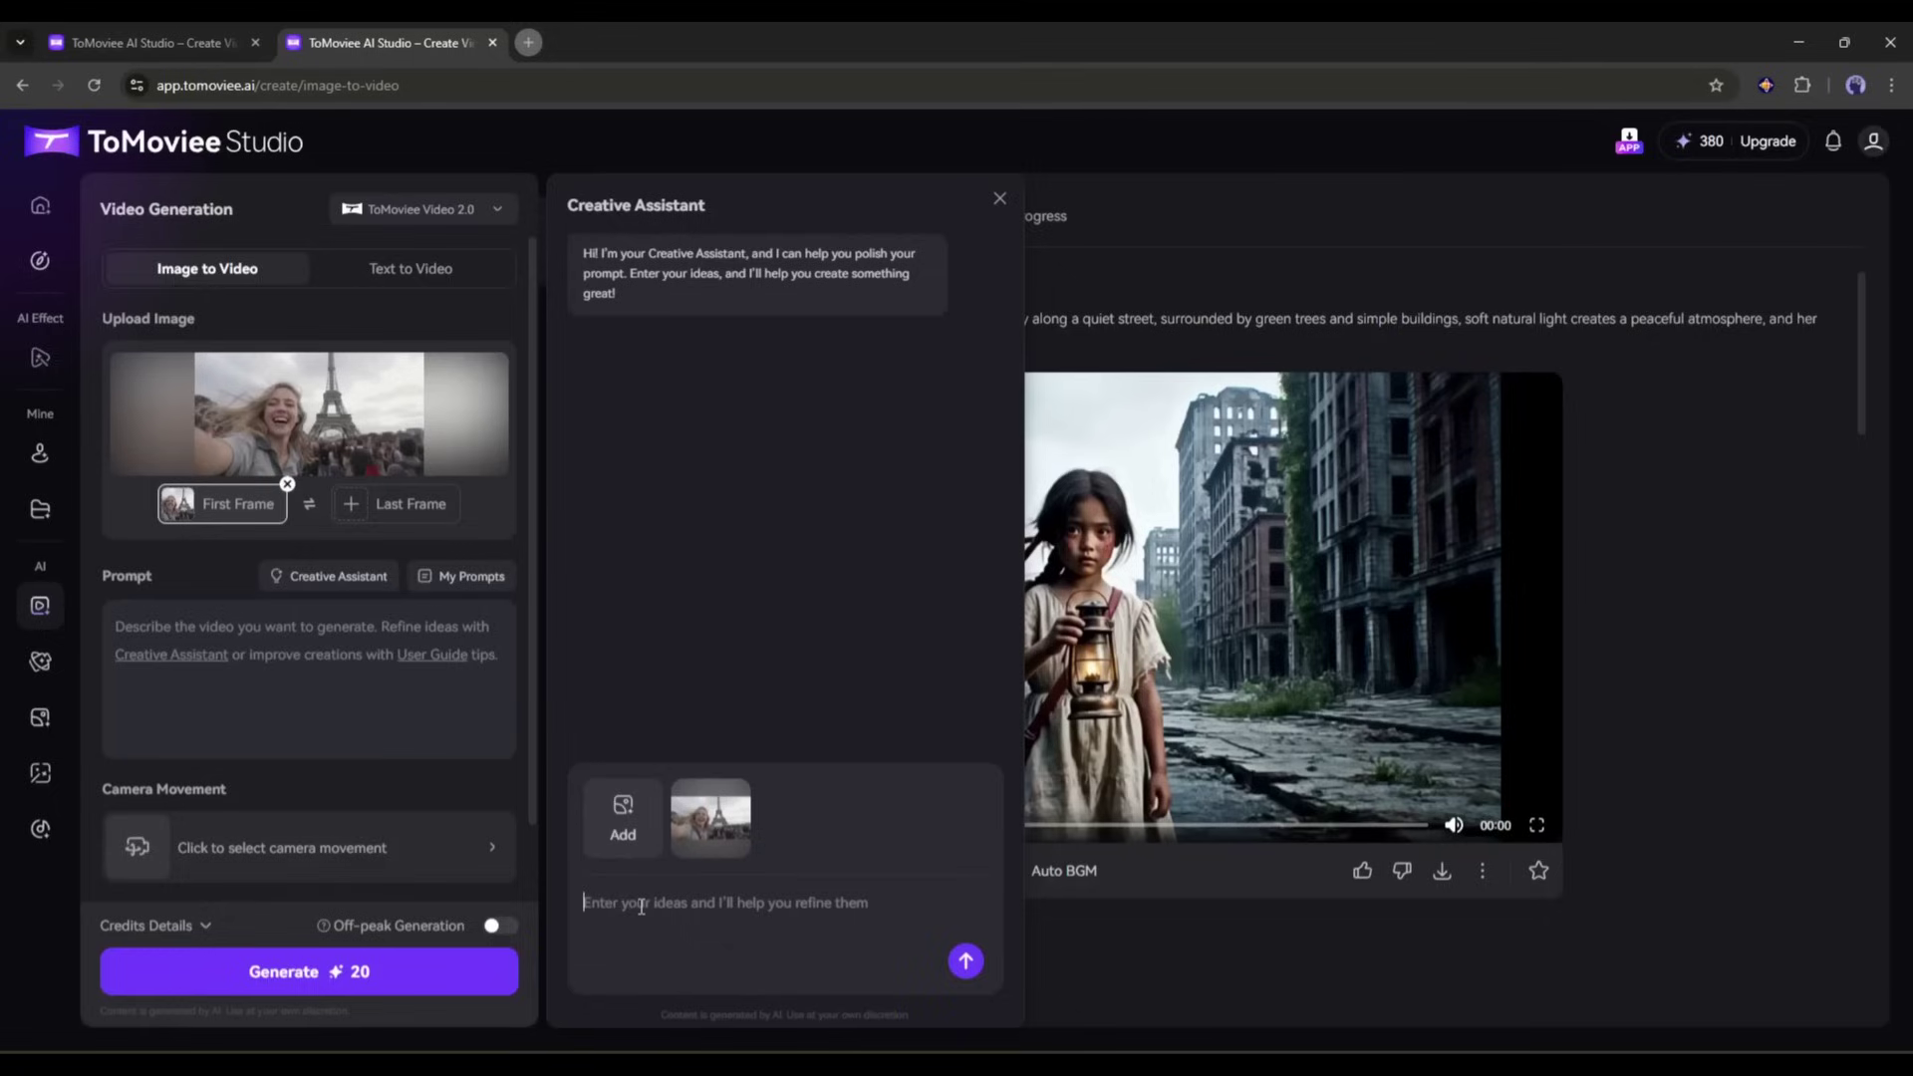
text(The Woman talking directly to the camera while rotating like a travel vlogger)
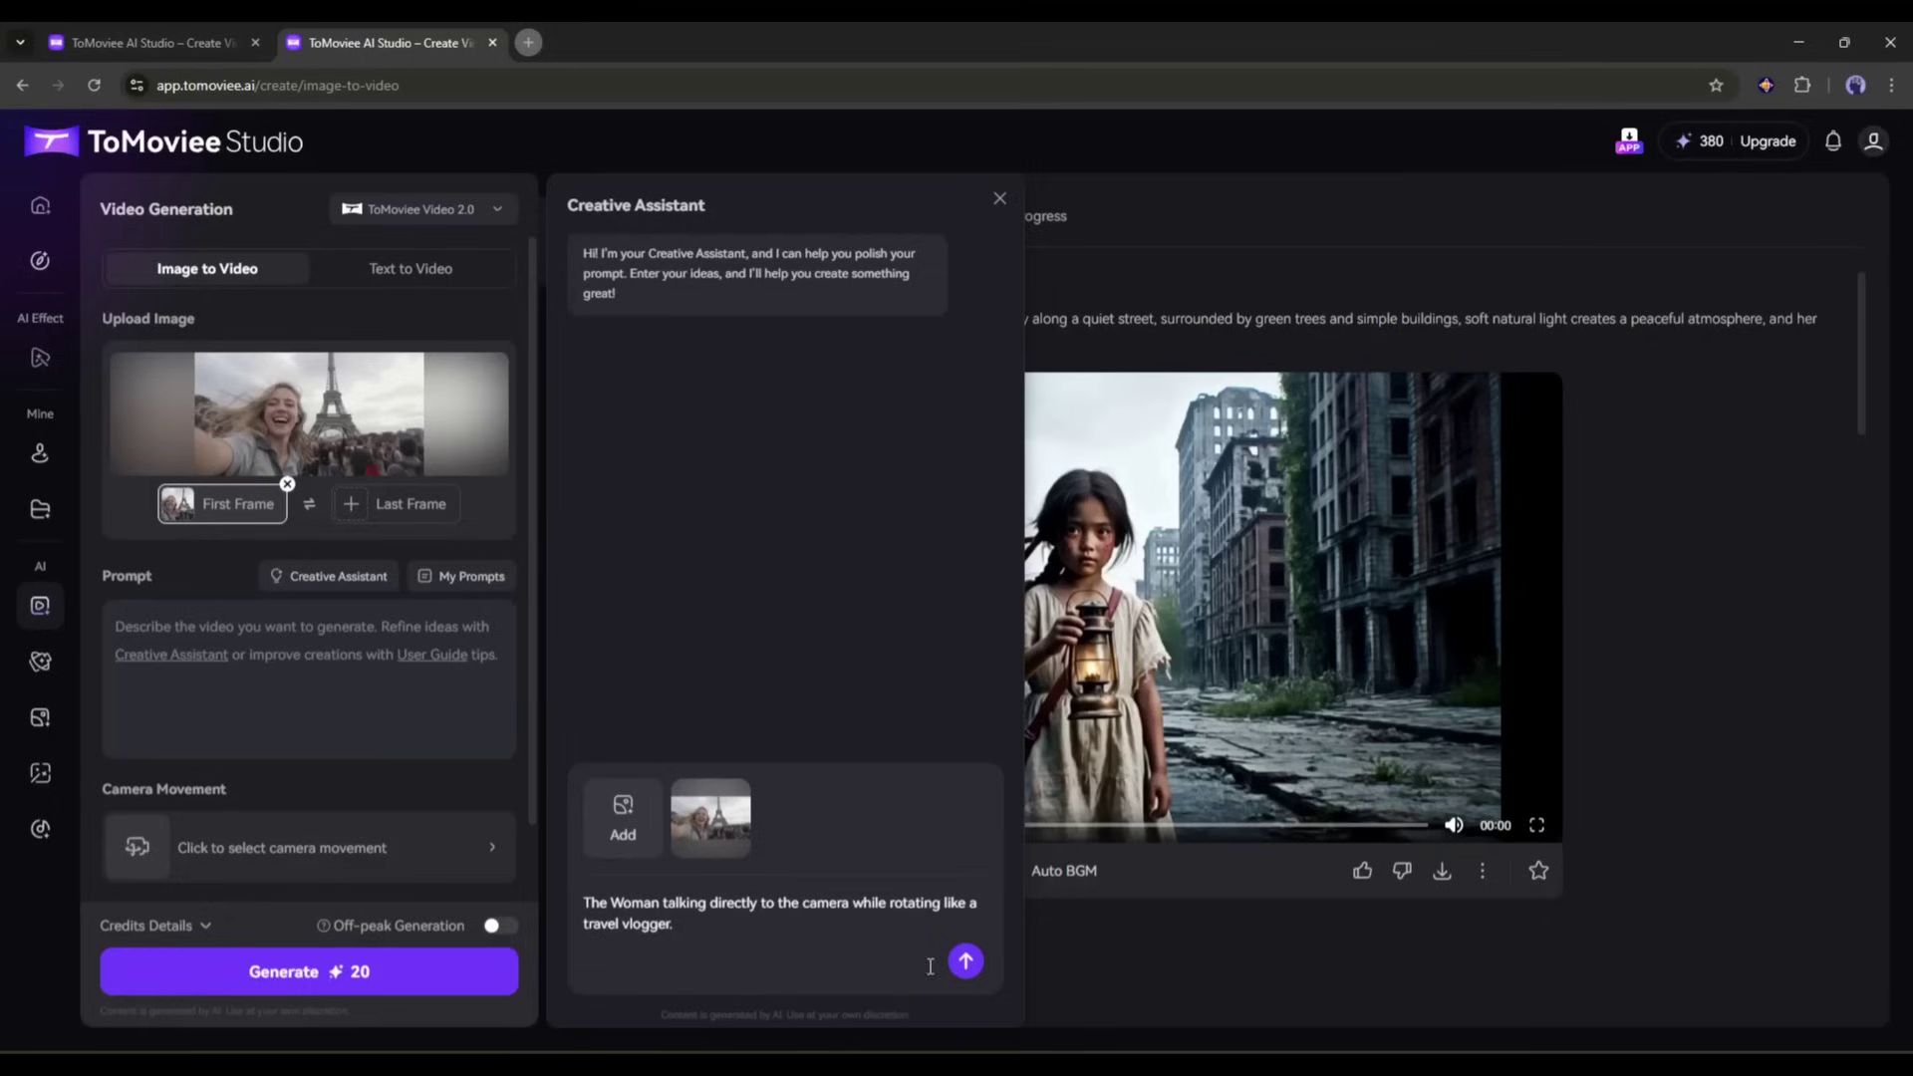
click(966, 961)
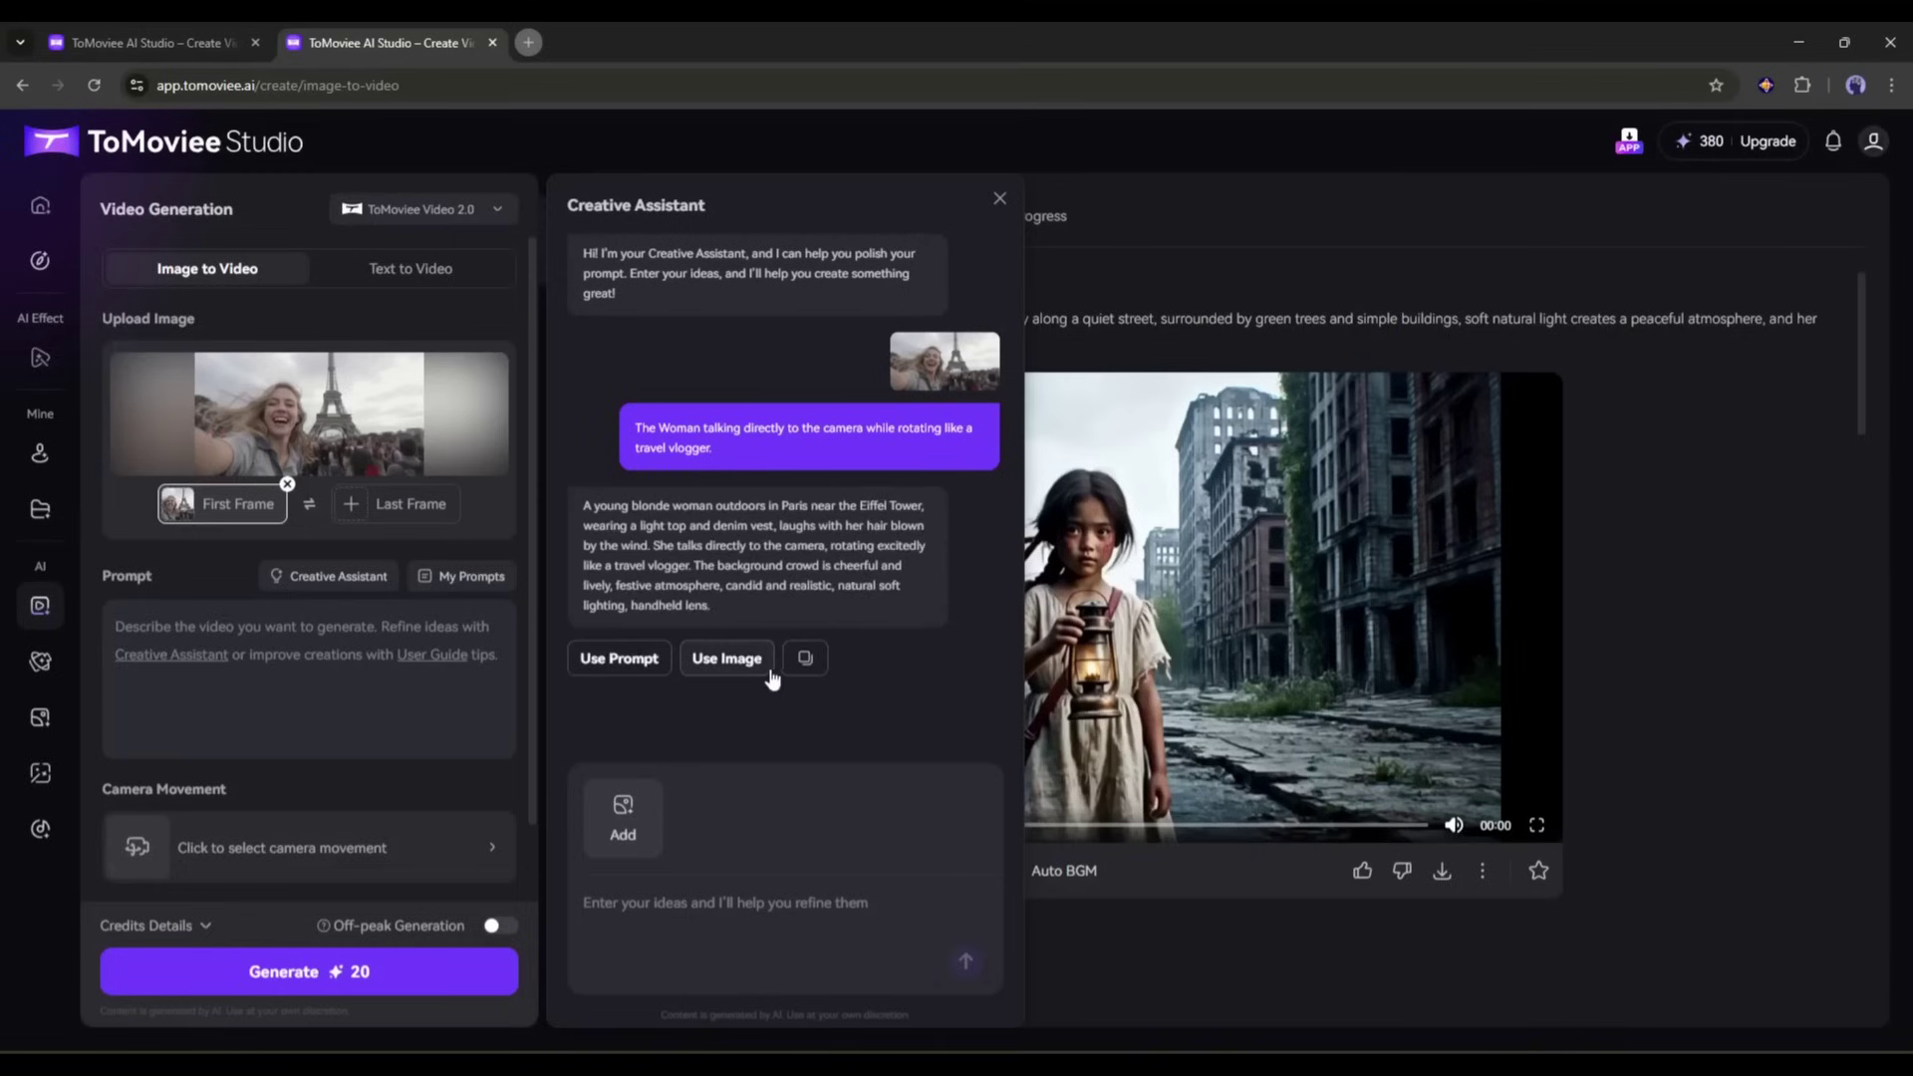
click(613, 663)
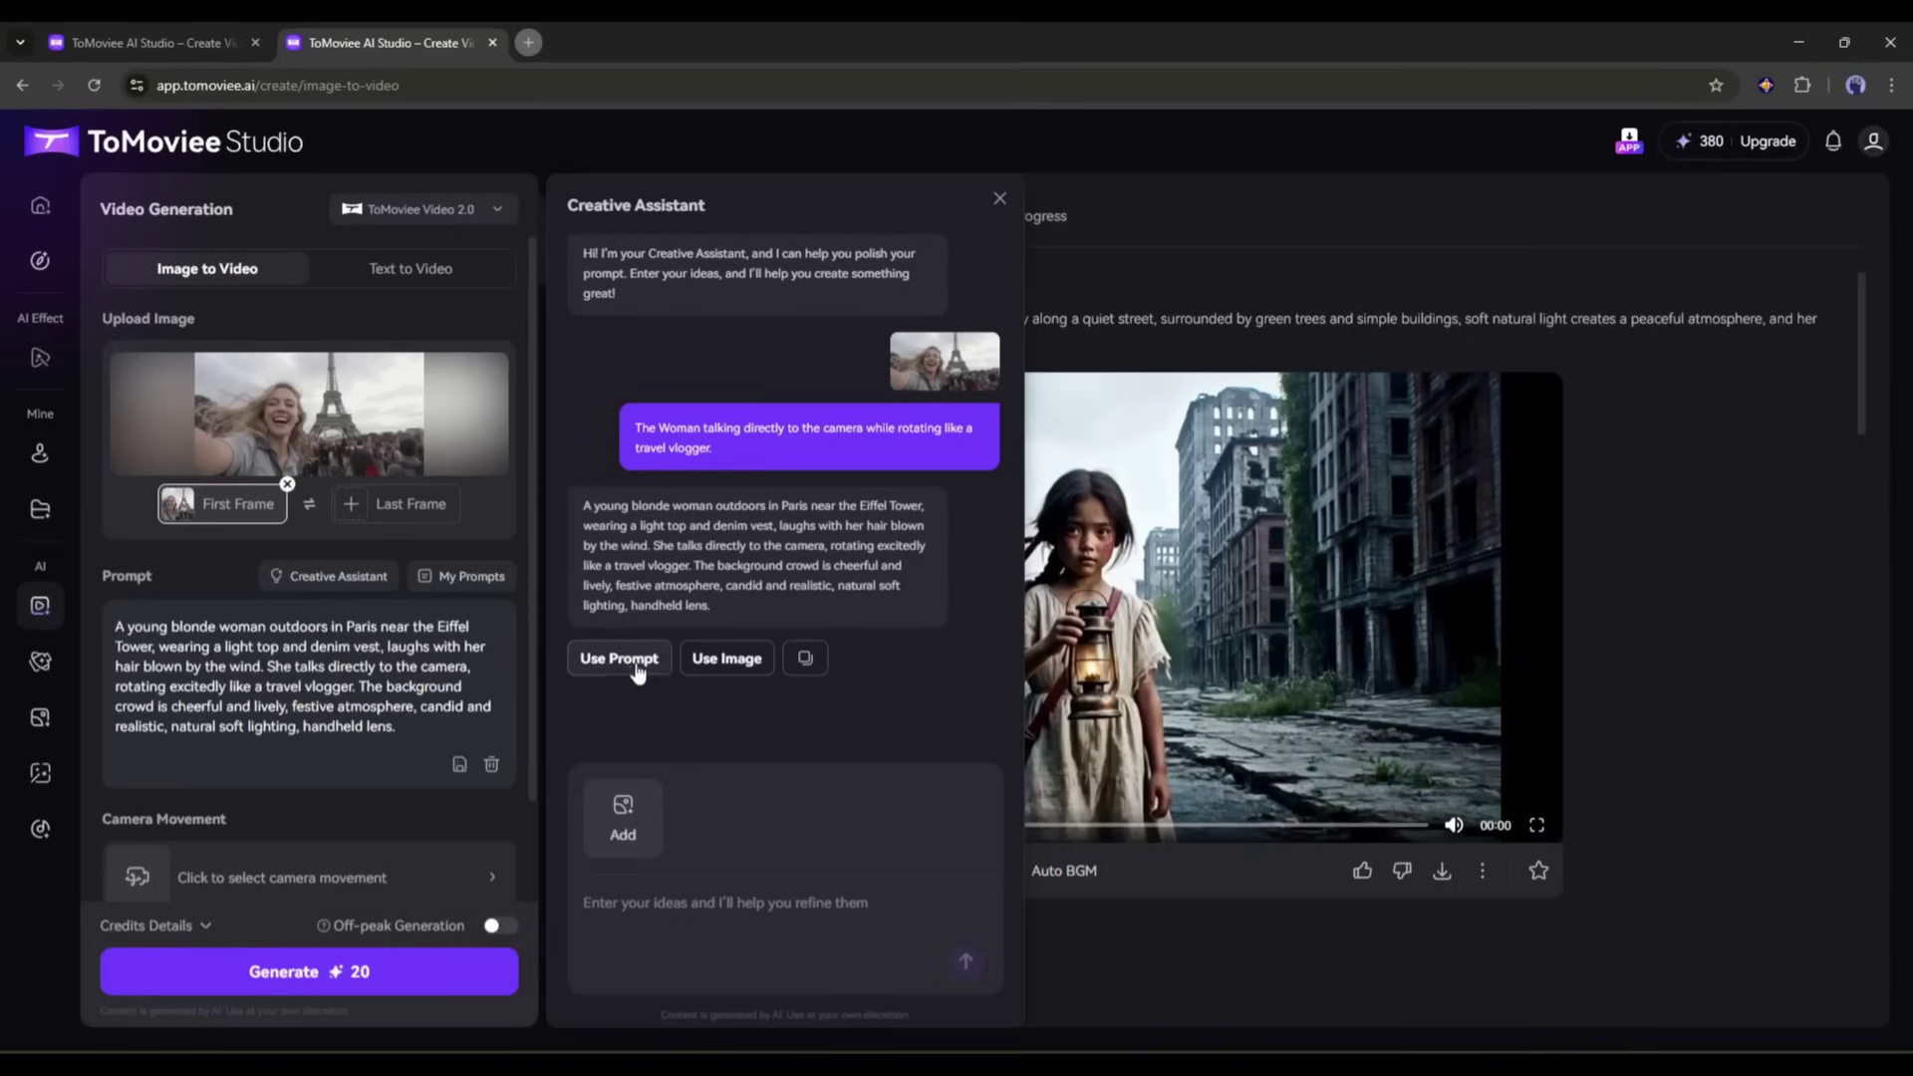
scroll(244, 784, down, 1)
click(244, 784)
scroll(649, 504, down, 5)
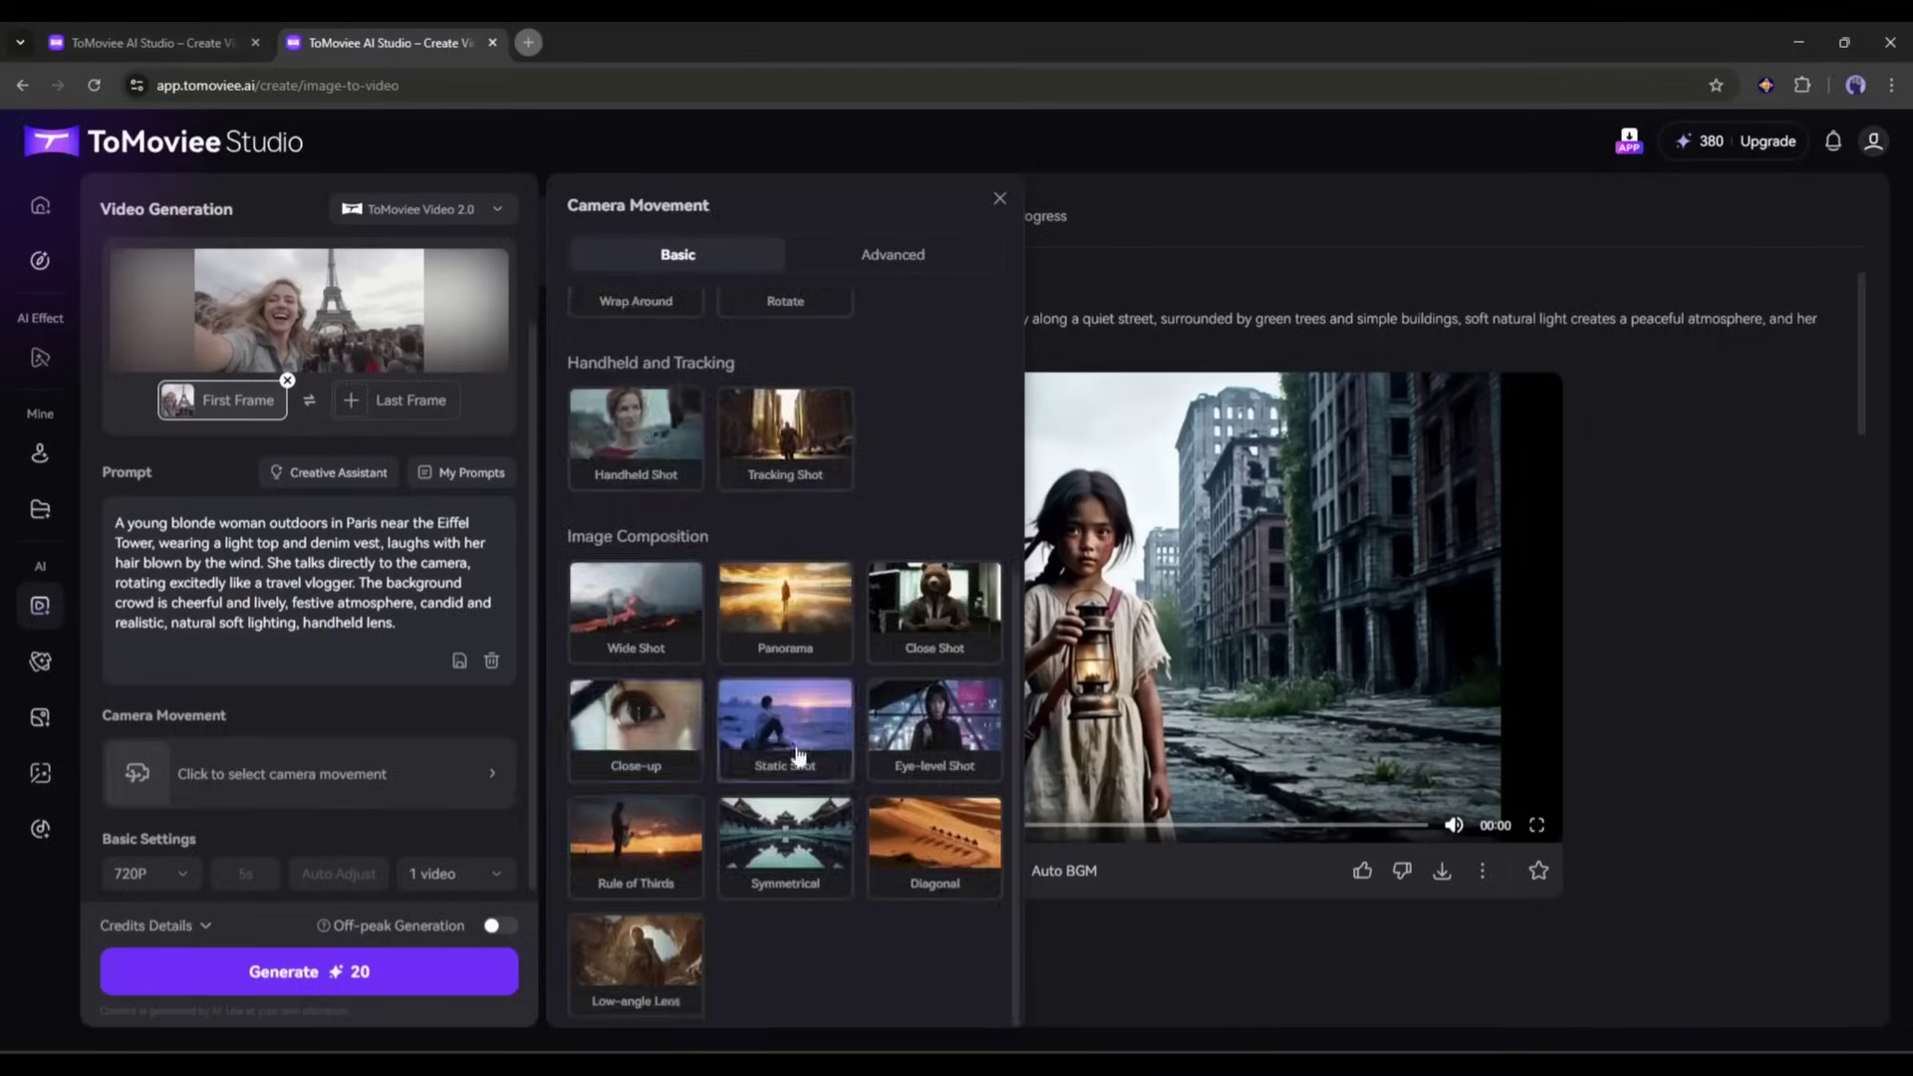
scroll(648, 504, up, 5)
Generate the travel vlogger video from the Eiffel Tower selfie and play the result.
click(331, 972)
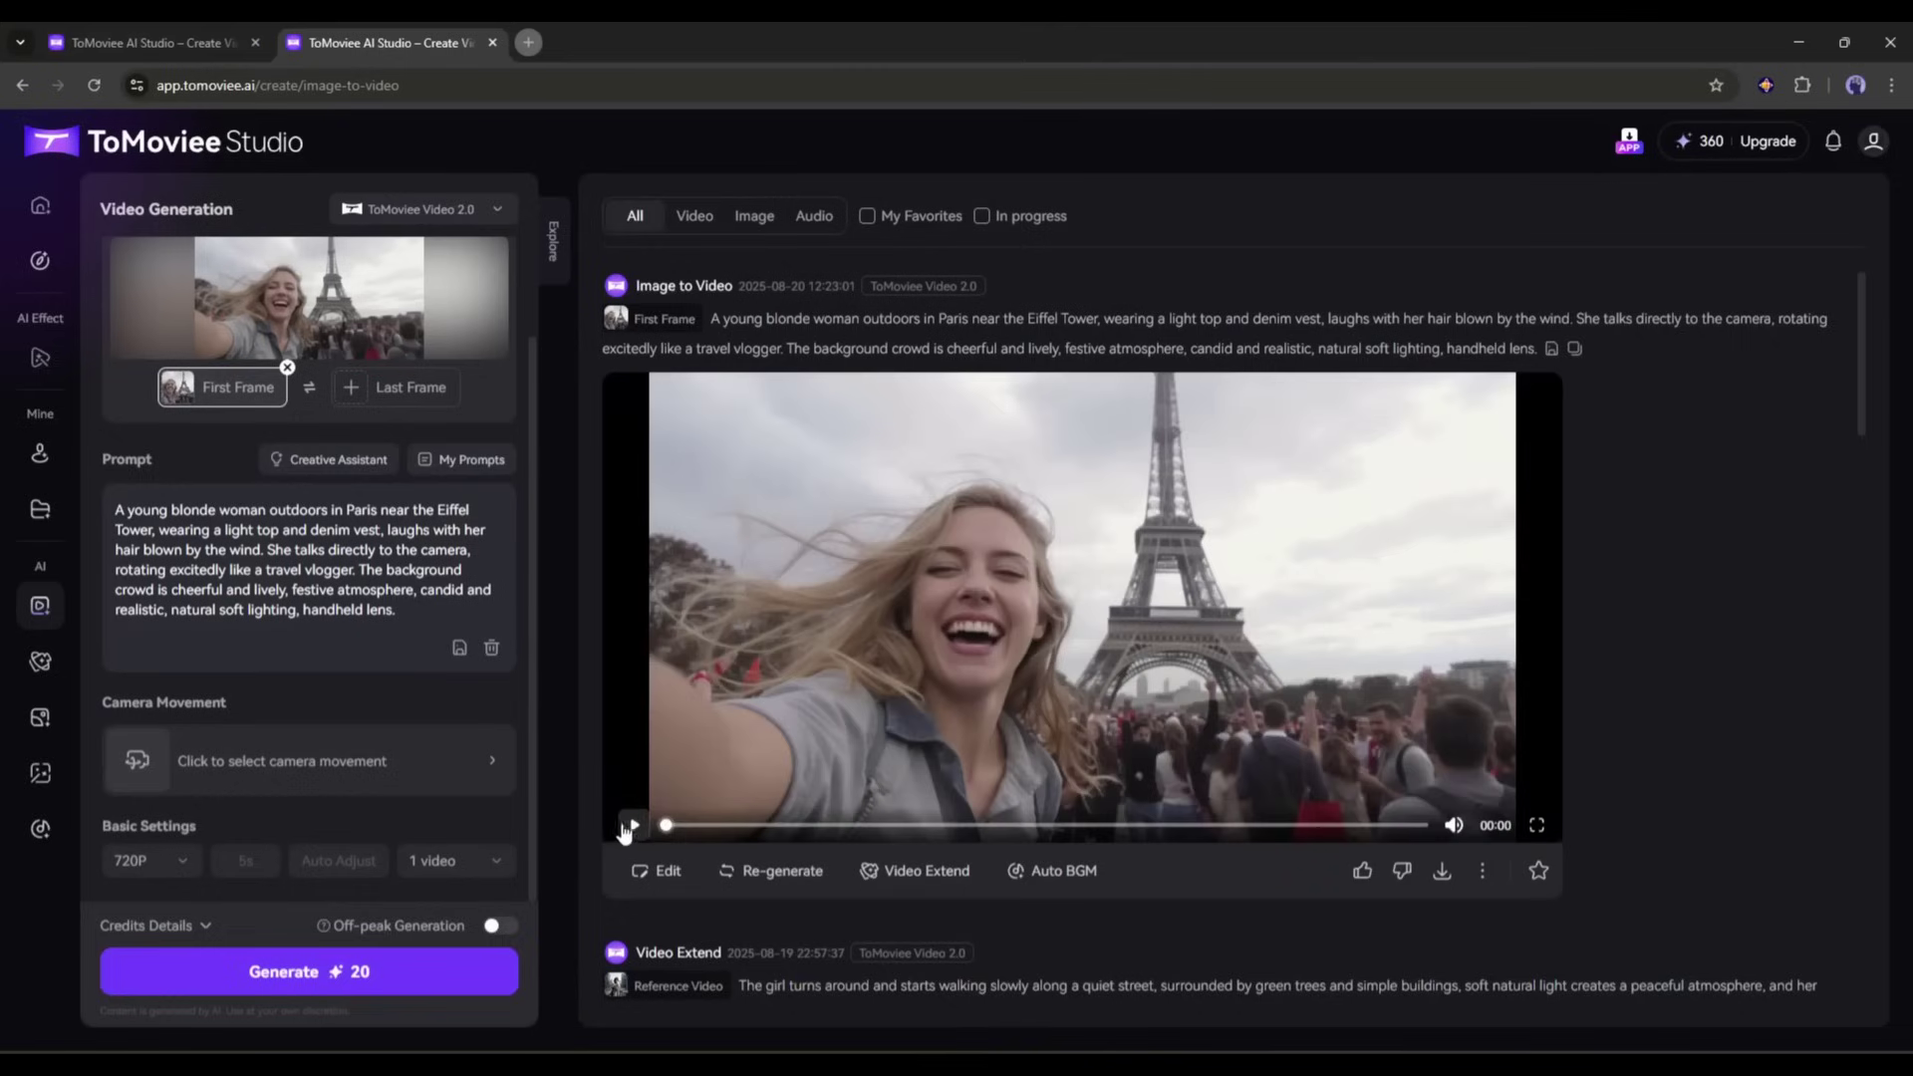
click(630, 826)
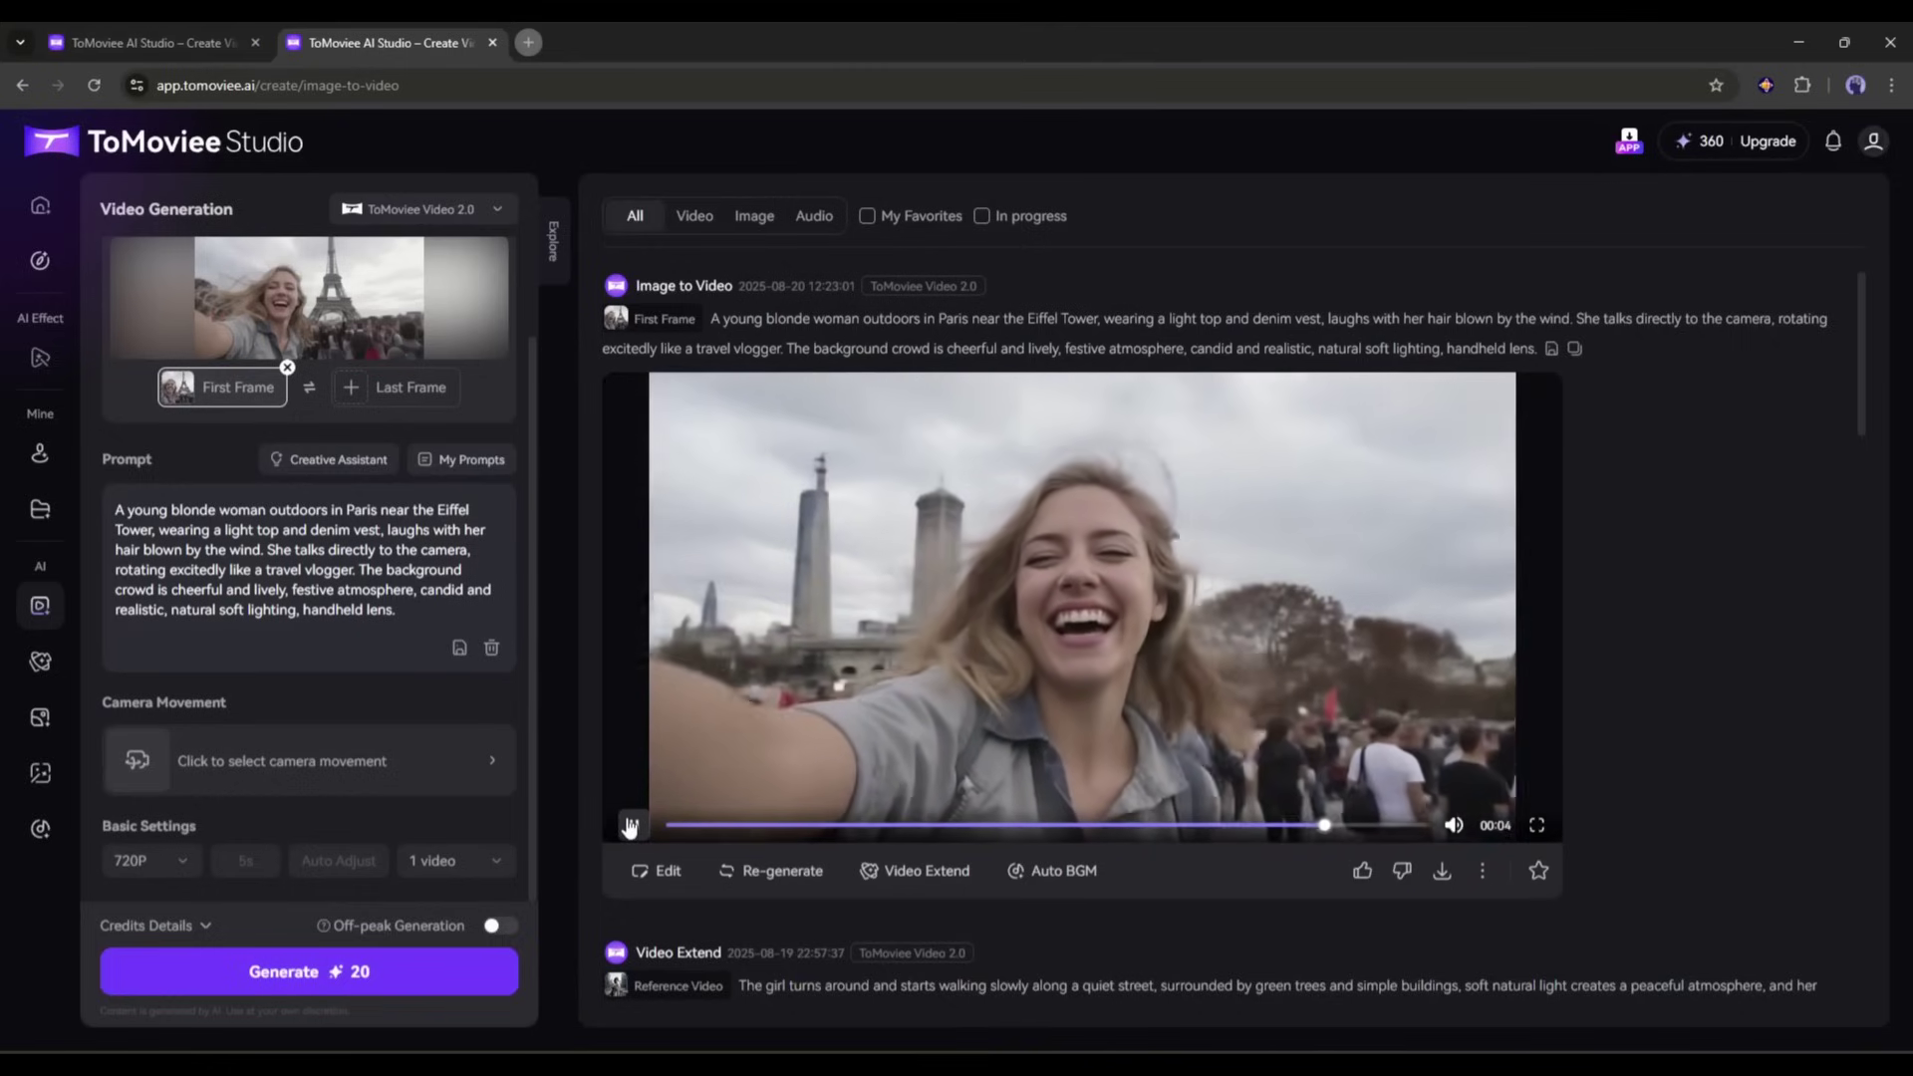
click(630, 825)
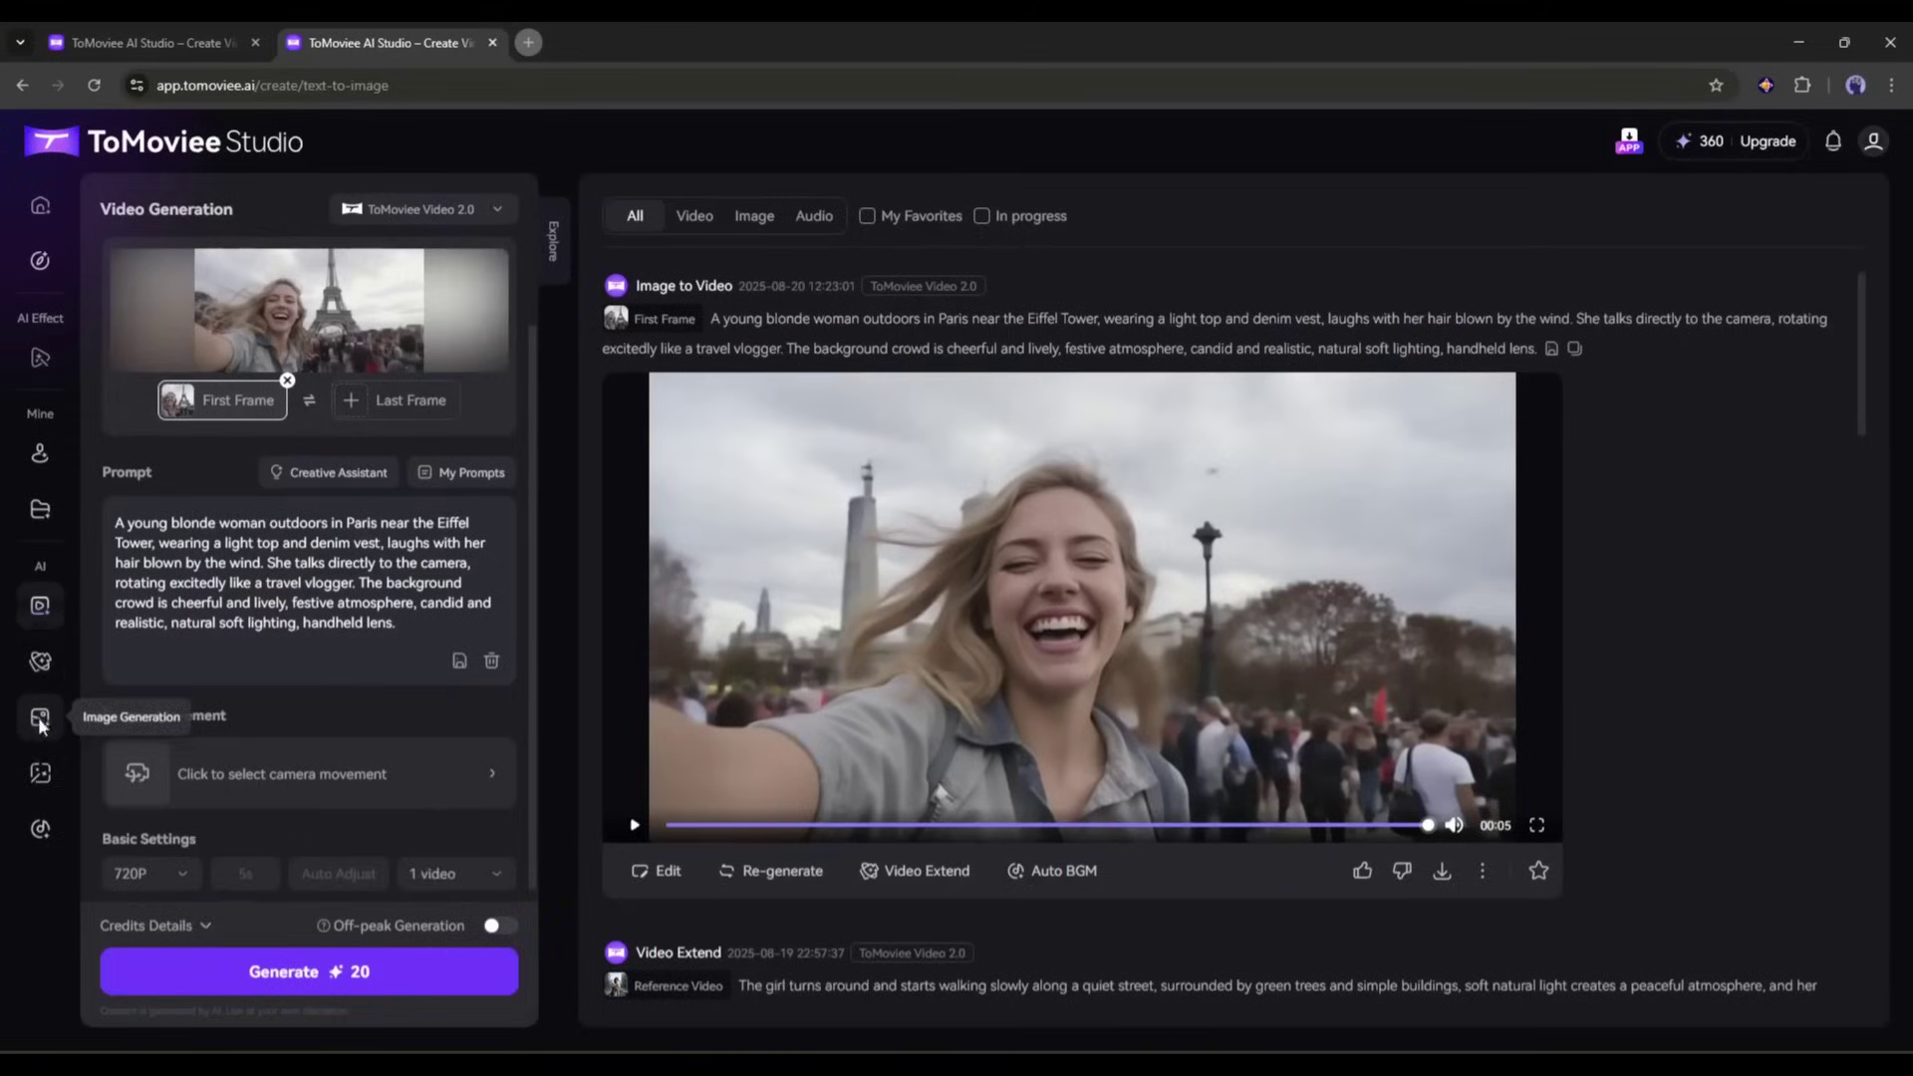
Switch to Image Generation and attach the uploaded Eiffel Tower selfie from My Assets to the Creative Assistant.
click(38, 722)
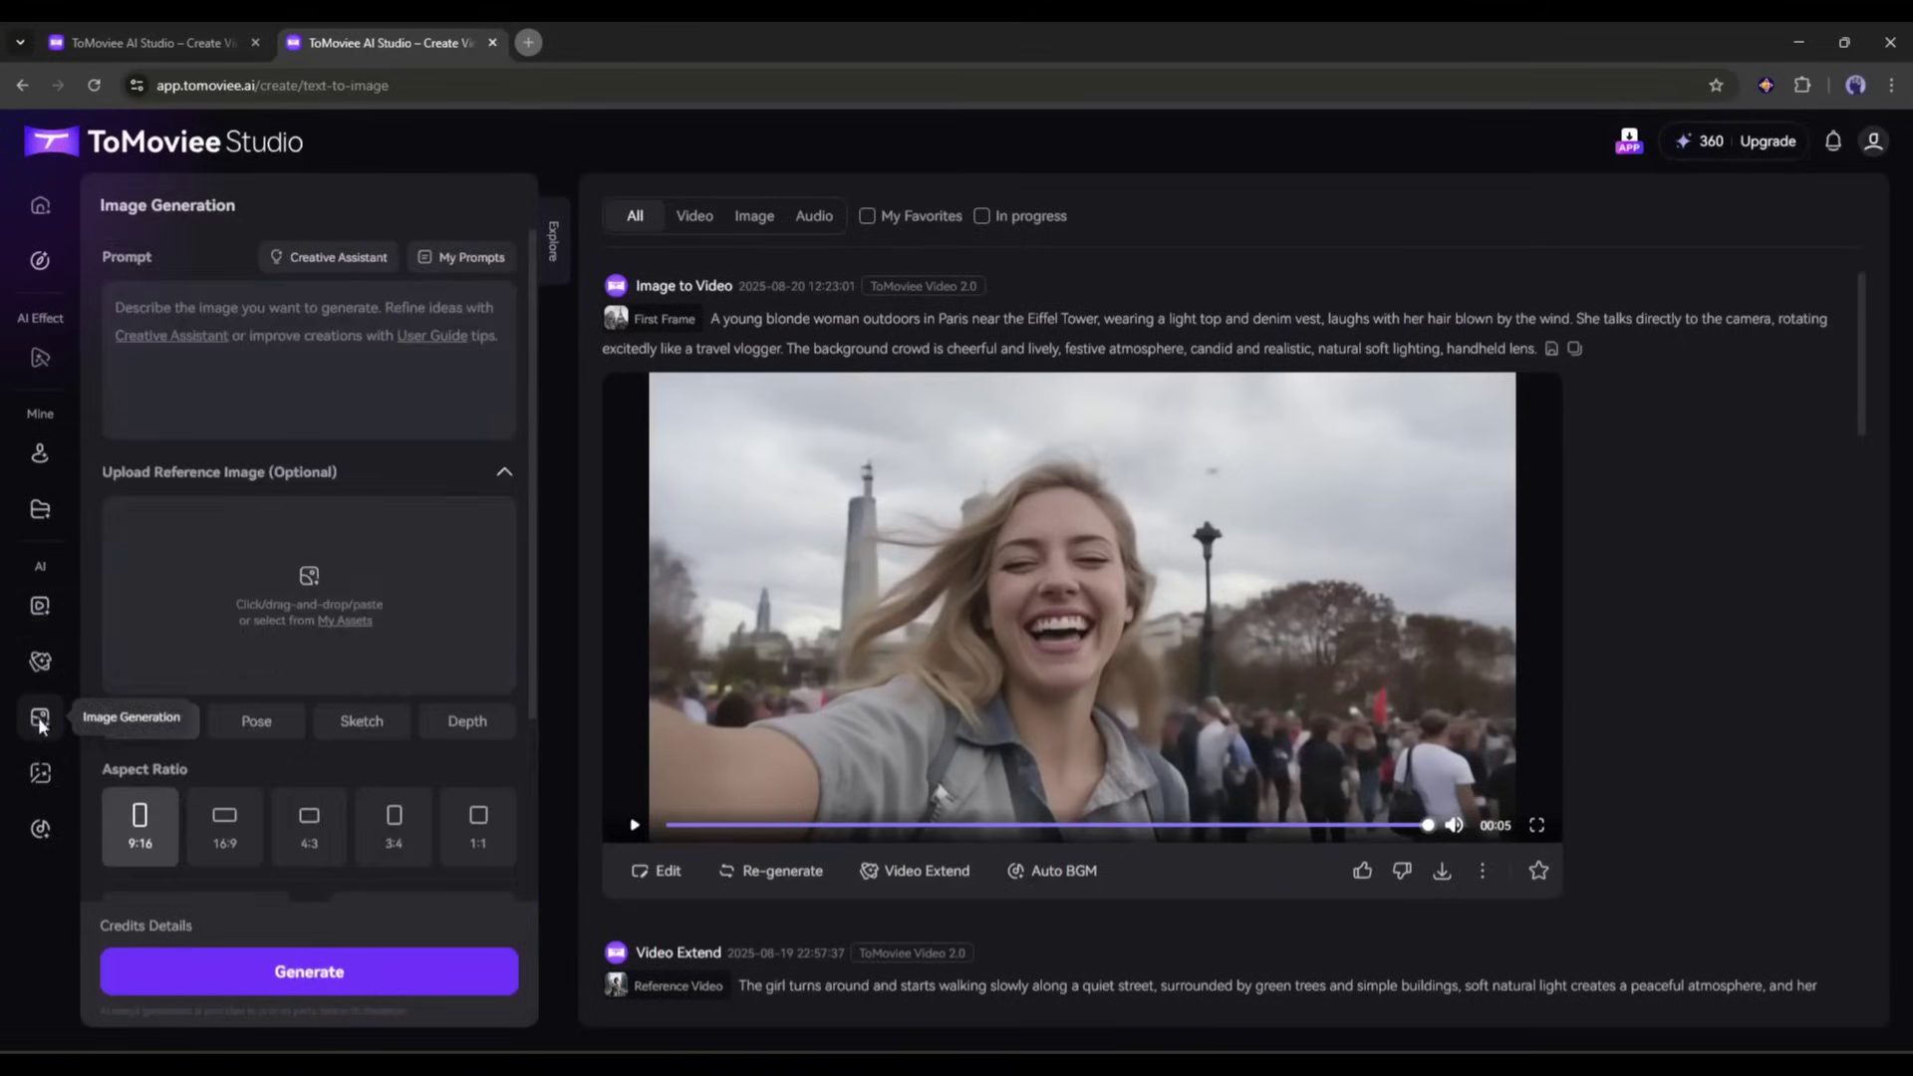
click(249, 306)
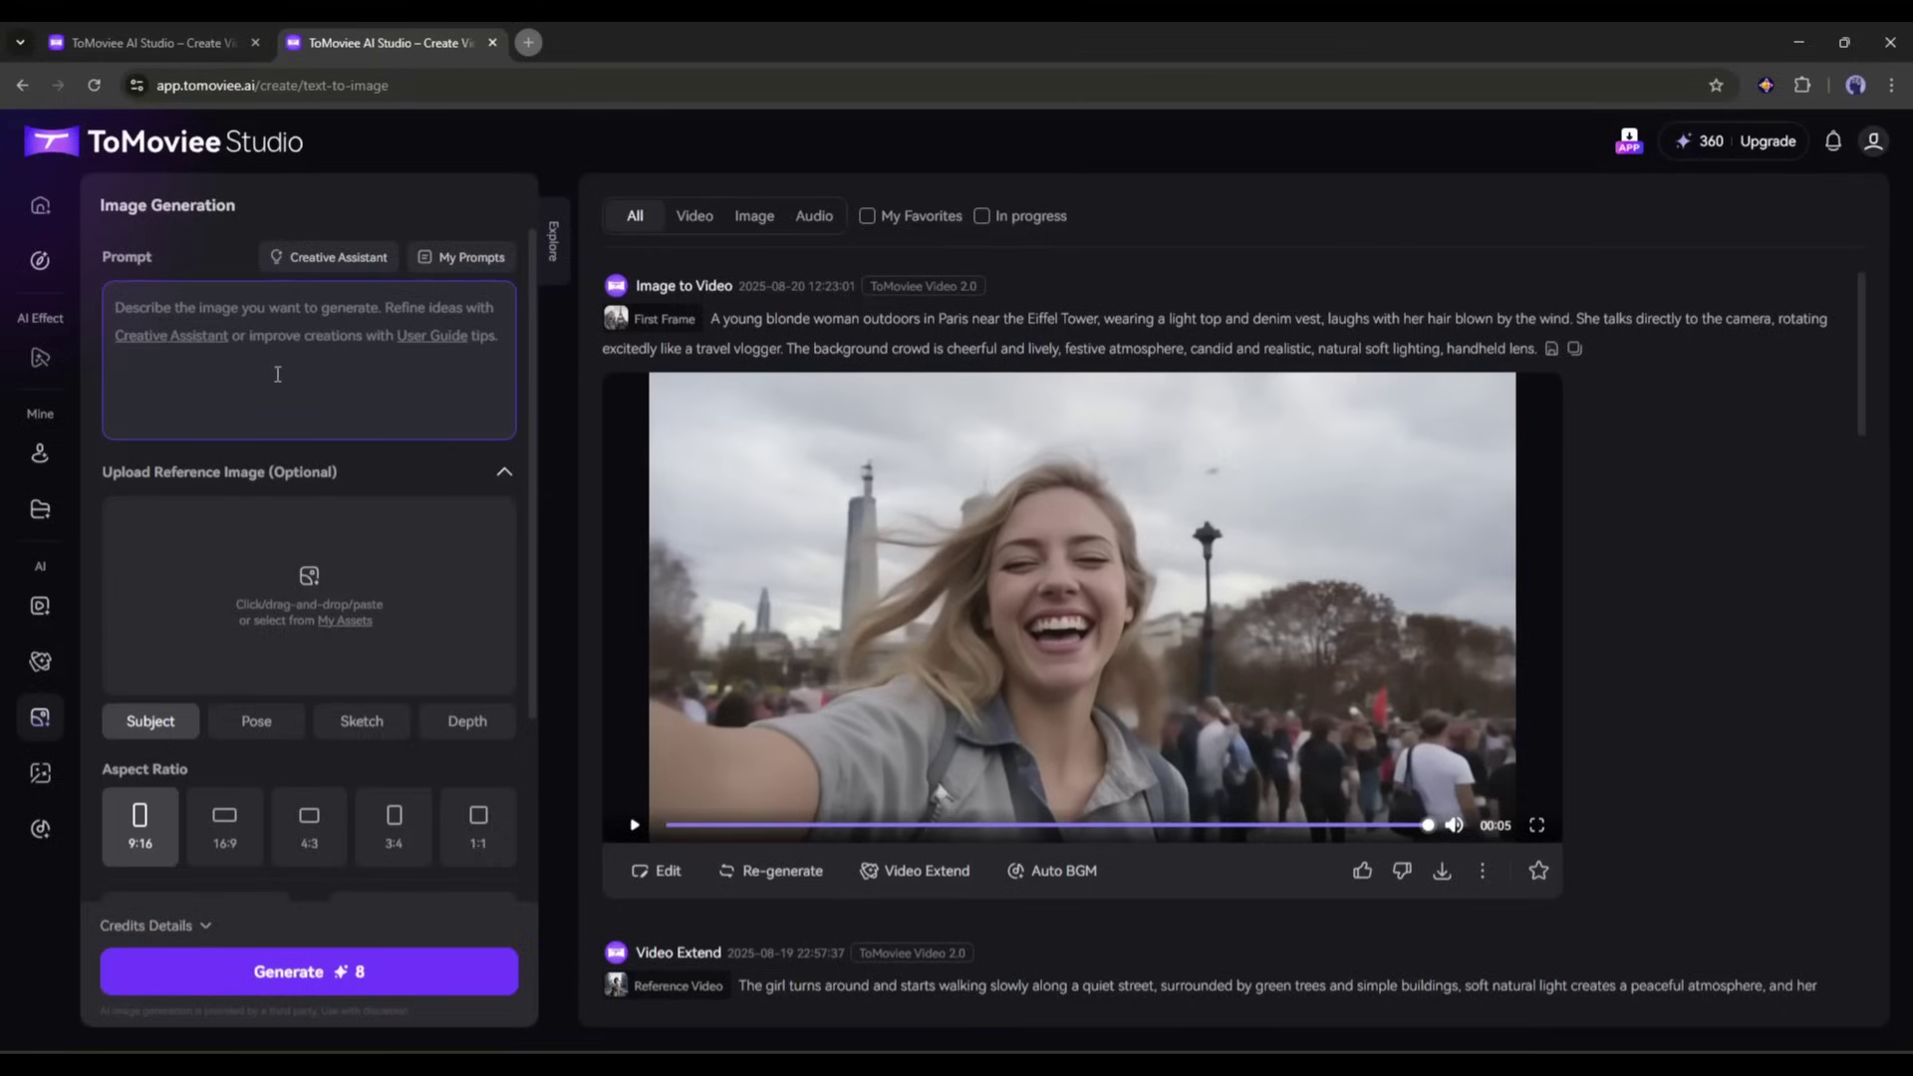
click(339, 257)
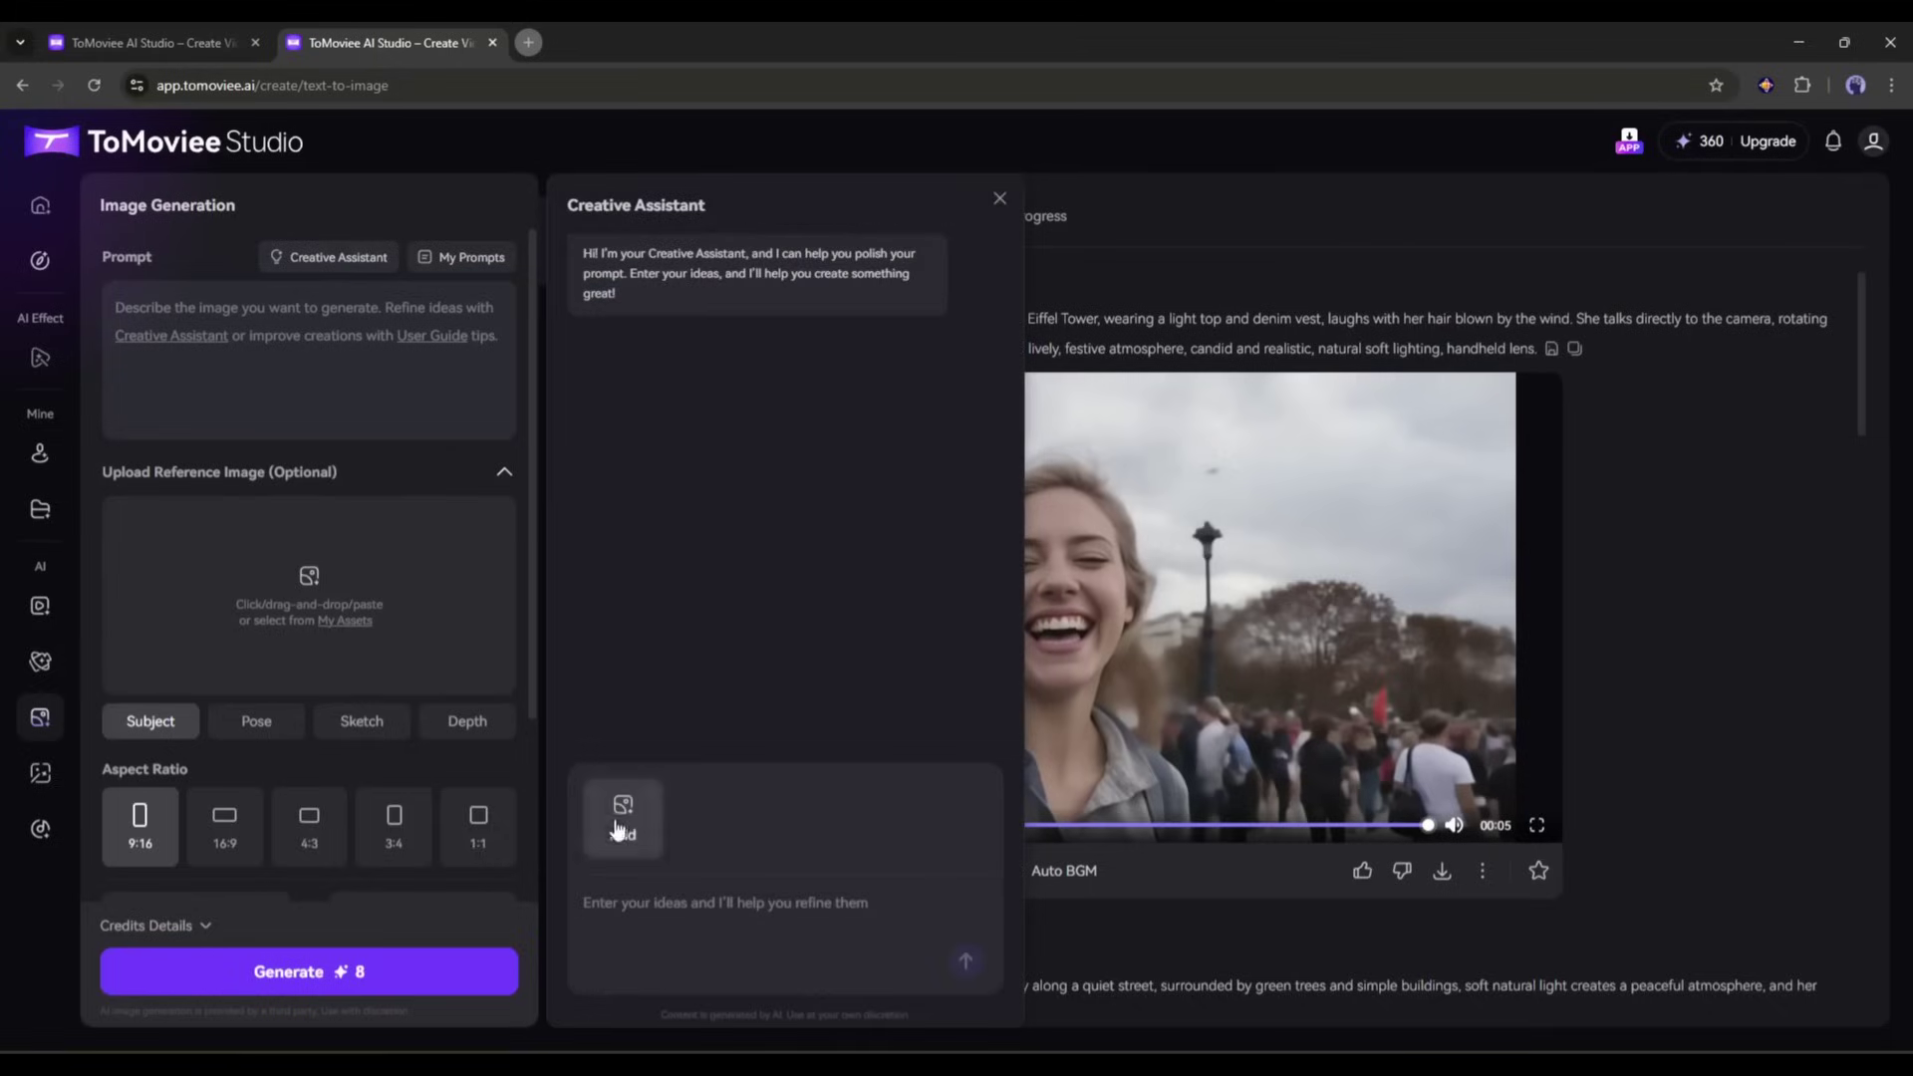
click(623, 819)
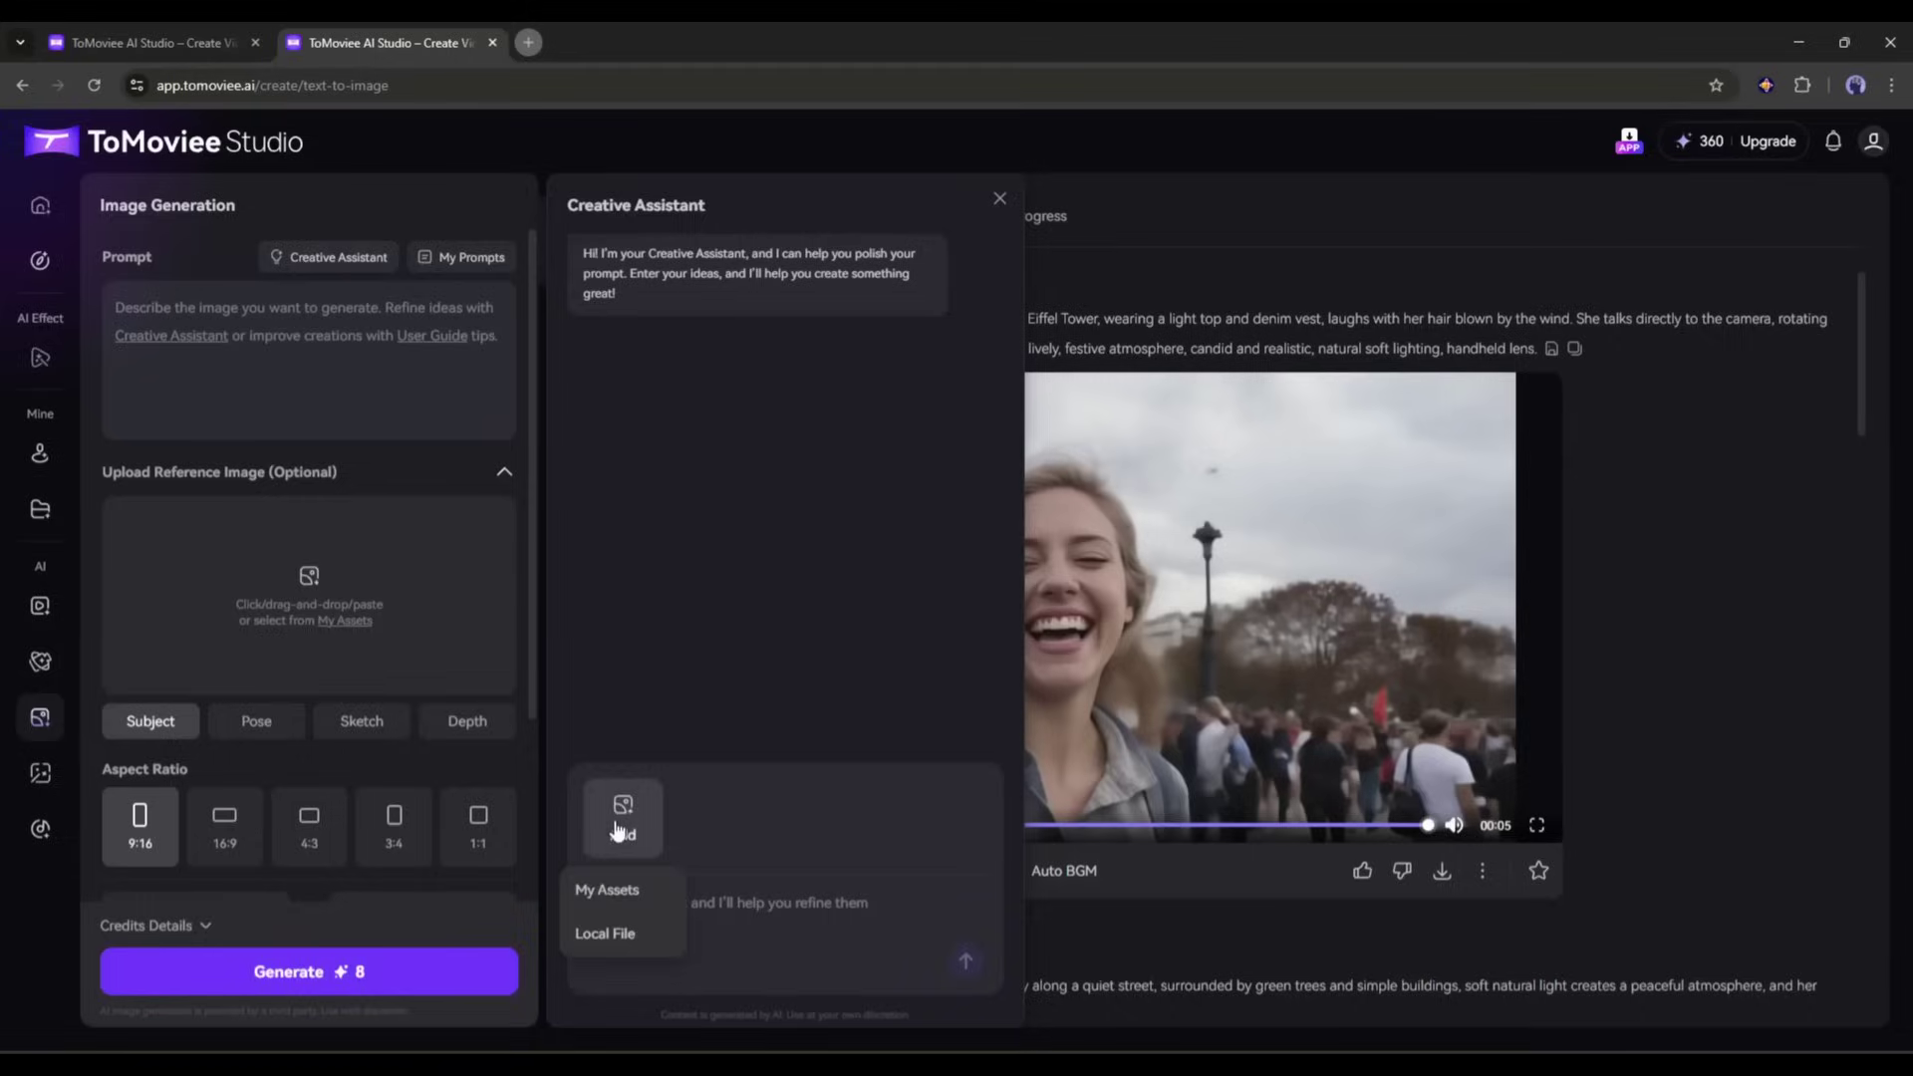
click(616, 890)
click(545, 244)
click(528, 458)
click(1428, 960)
Have the Creative Assistant refine "A man talking selfie in front of the Eifel Tower" and use its suggested prompt.
click(762, 912)
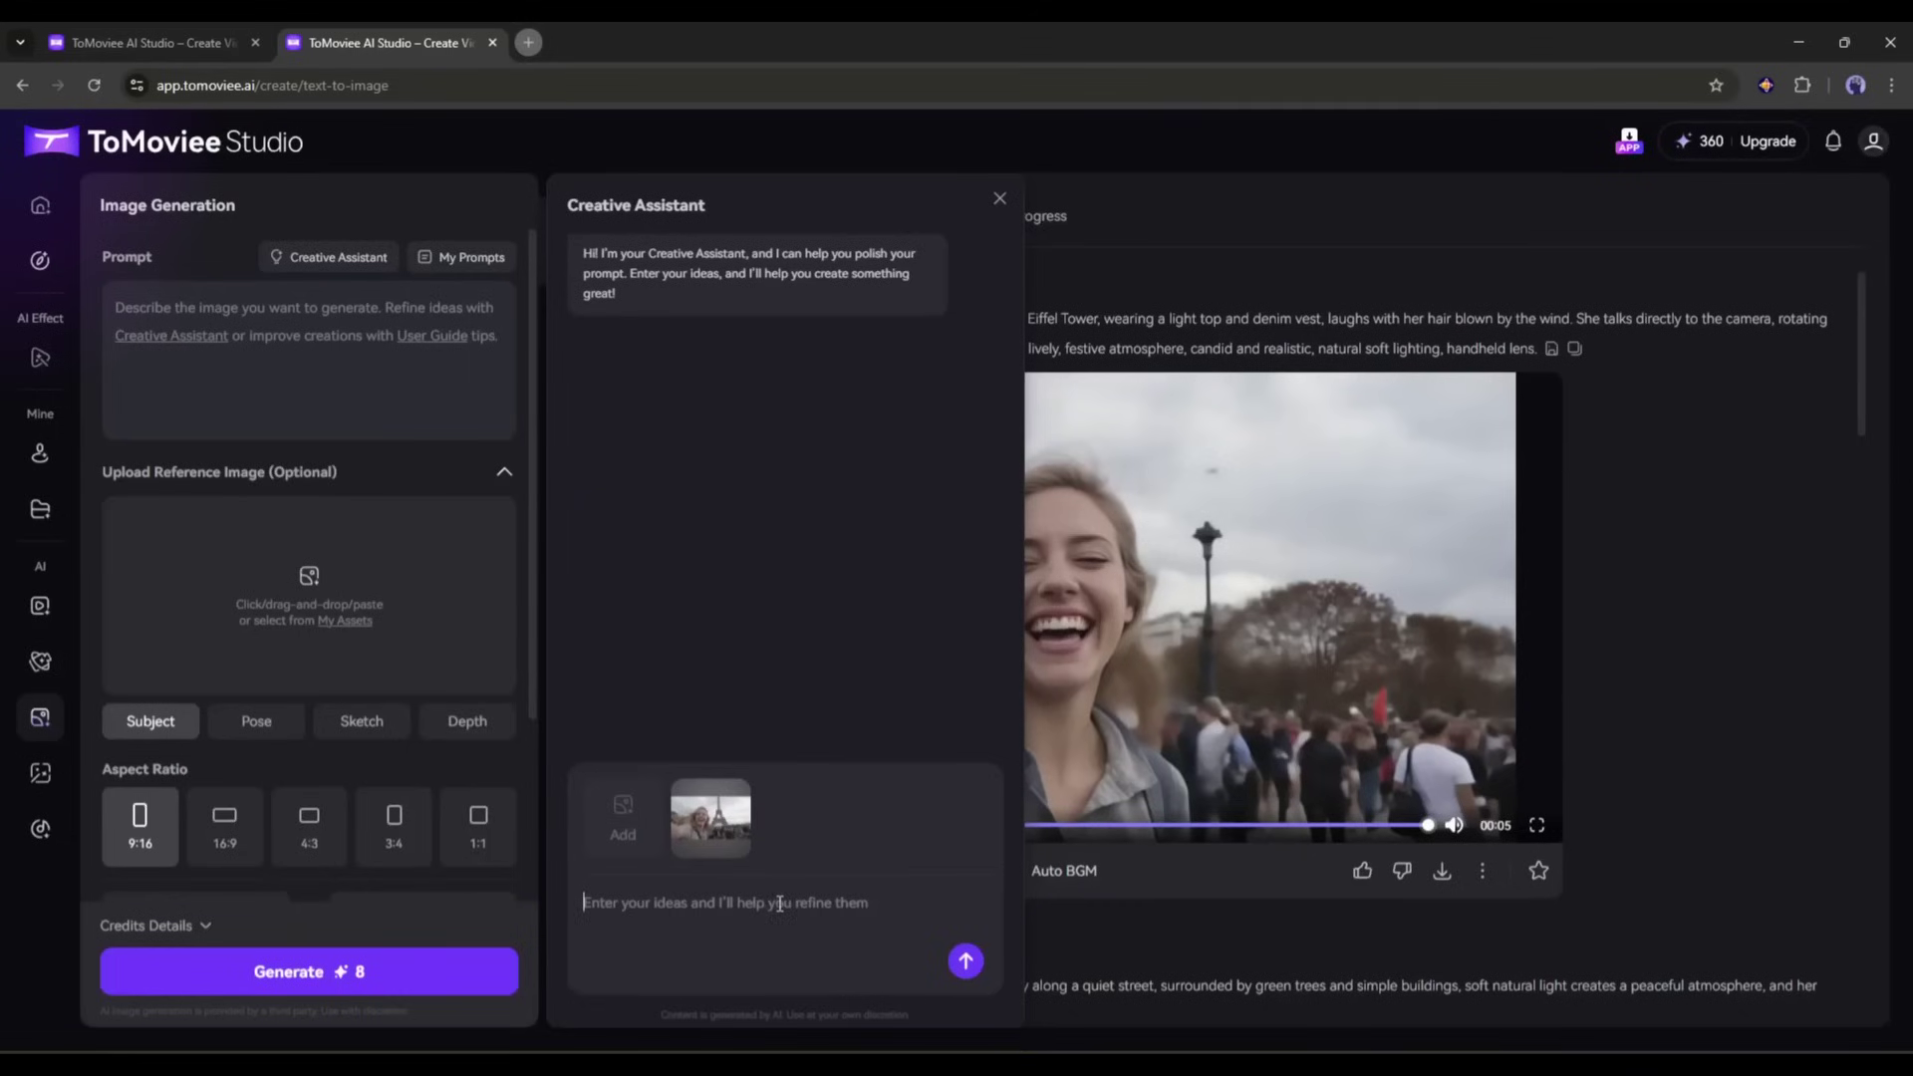
text(A man talking selfie in front)
key(BackSpace)
key(BackSpace)
key(BackSpace)
key(BackSpace)
key(BackSpace)
key(BackSpace)
text(front of the Eifel Tower)
key(Return)
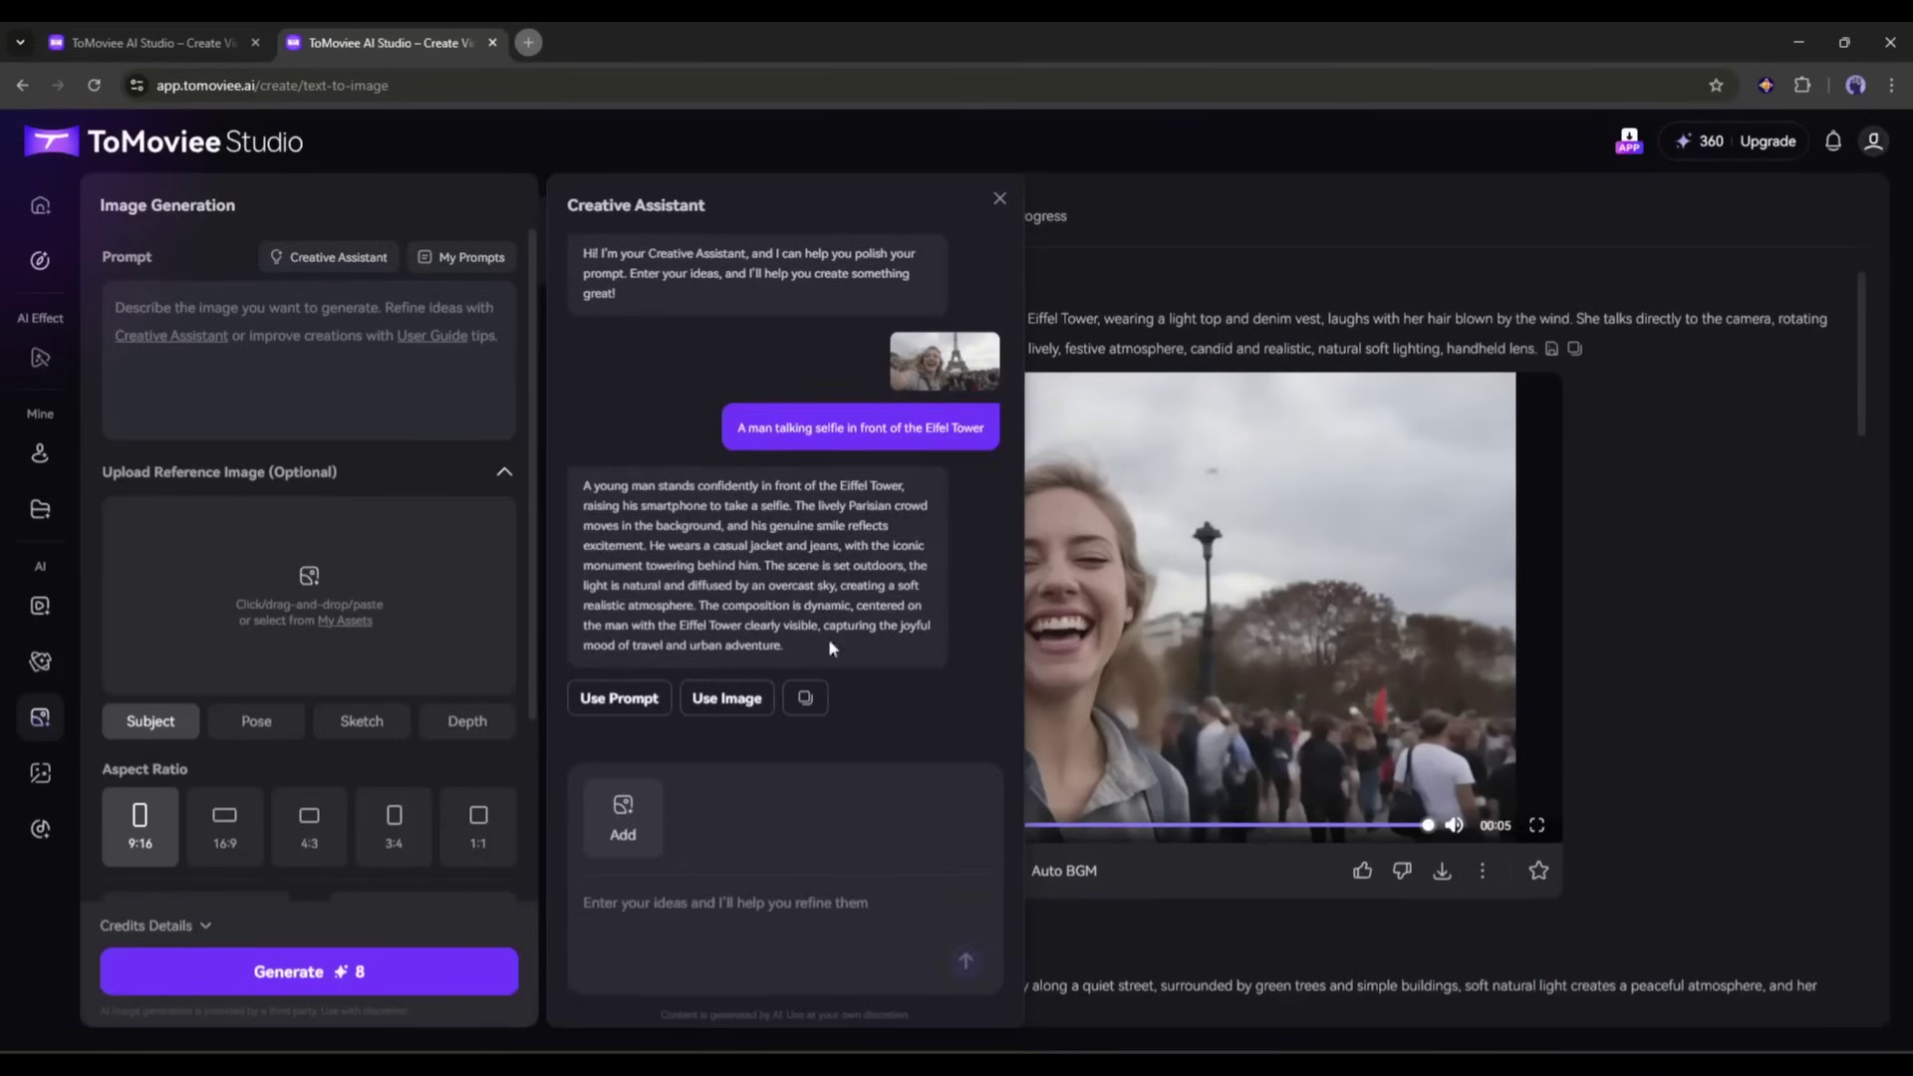
click(628, 709)
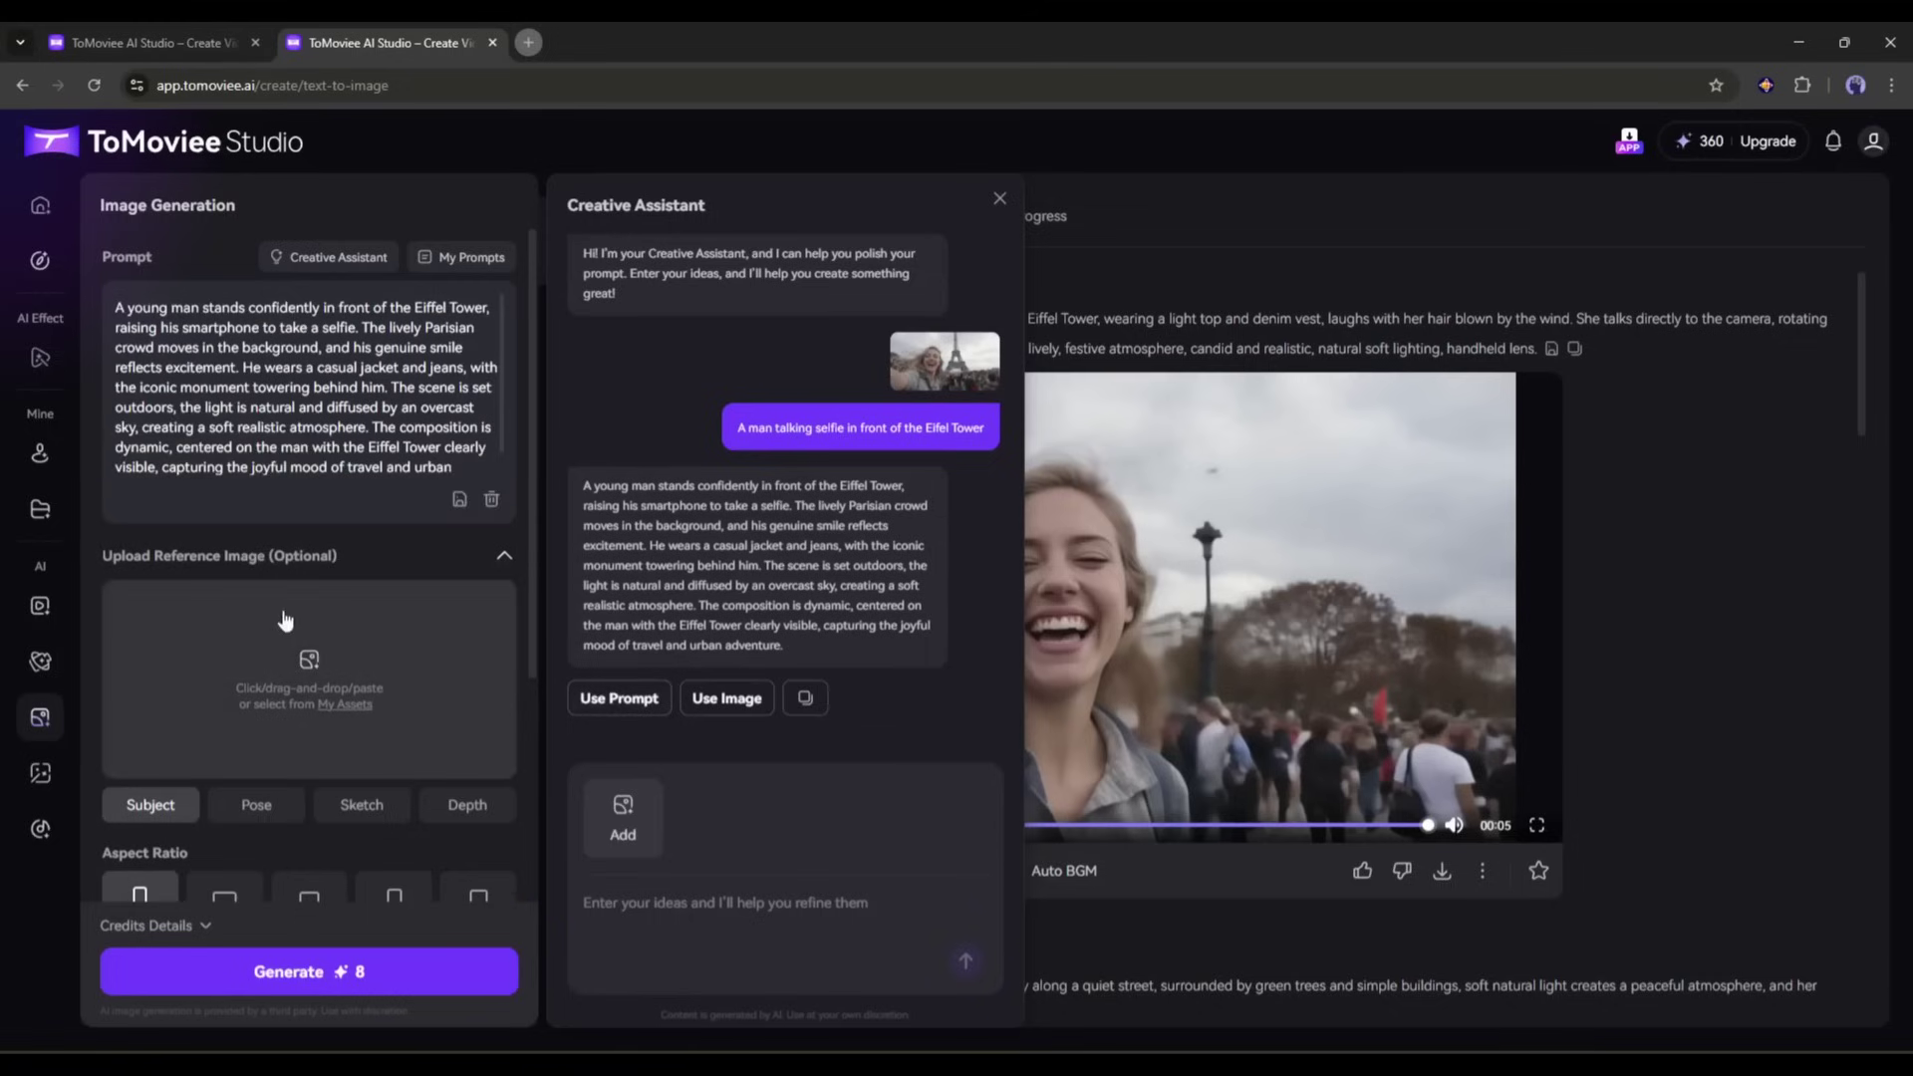
Shorten the prompt to end at "with the Eiffel Tower clearly visible." and add the uploaded selfie from My Assets as reference image.
click(245, 384)
click(309, 687)
click(545, 244)
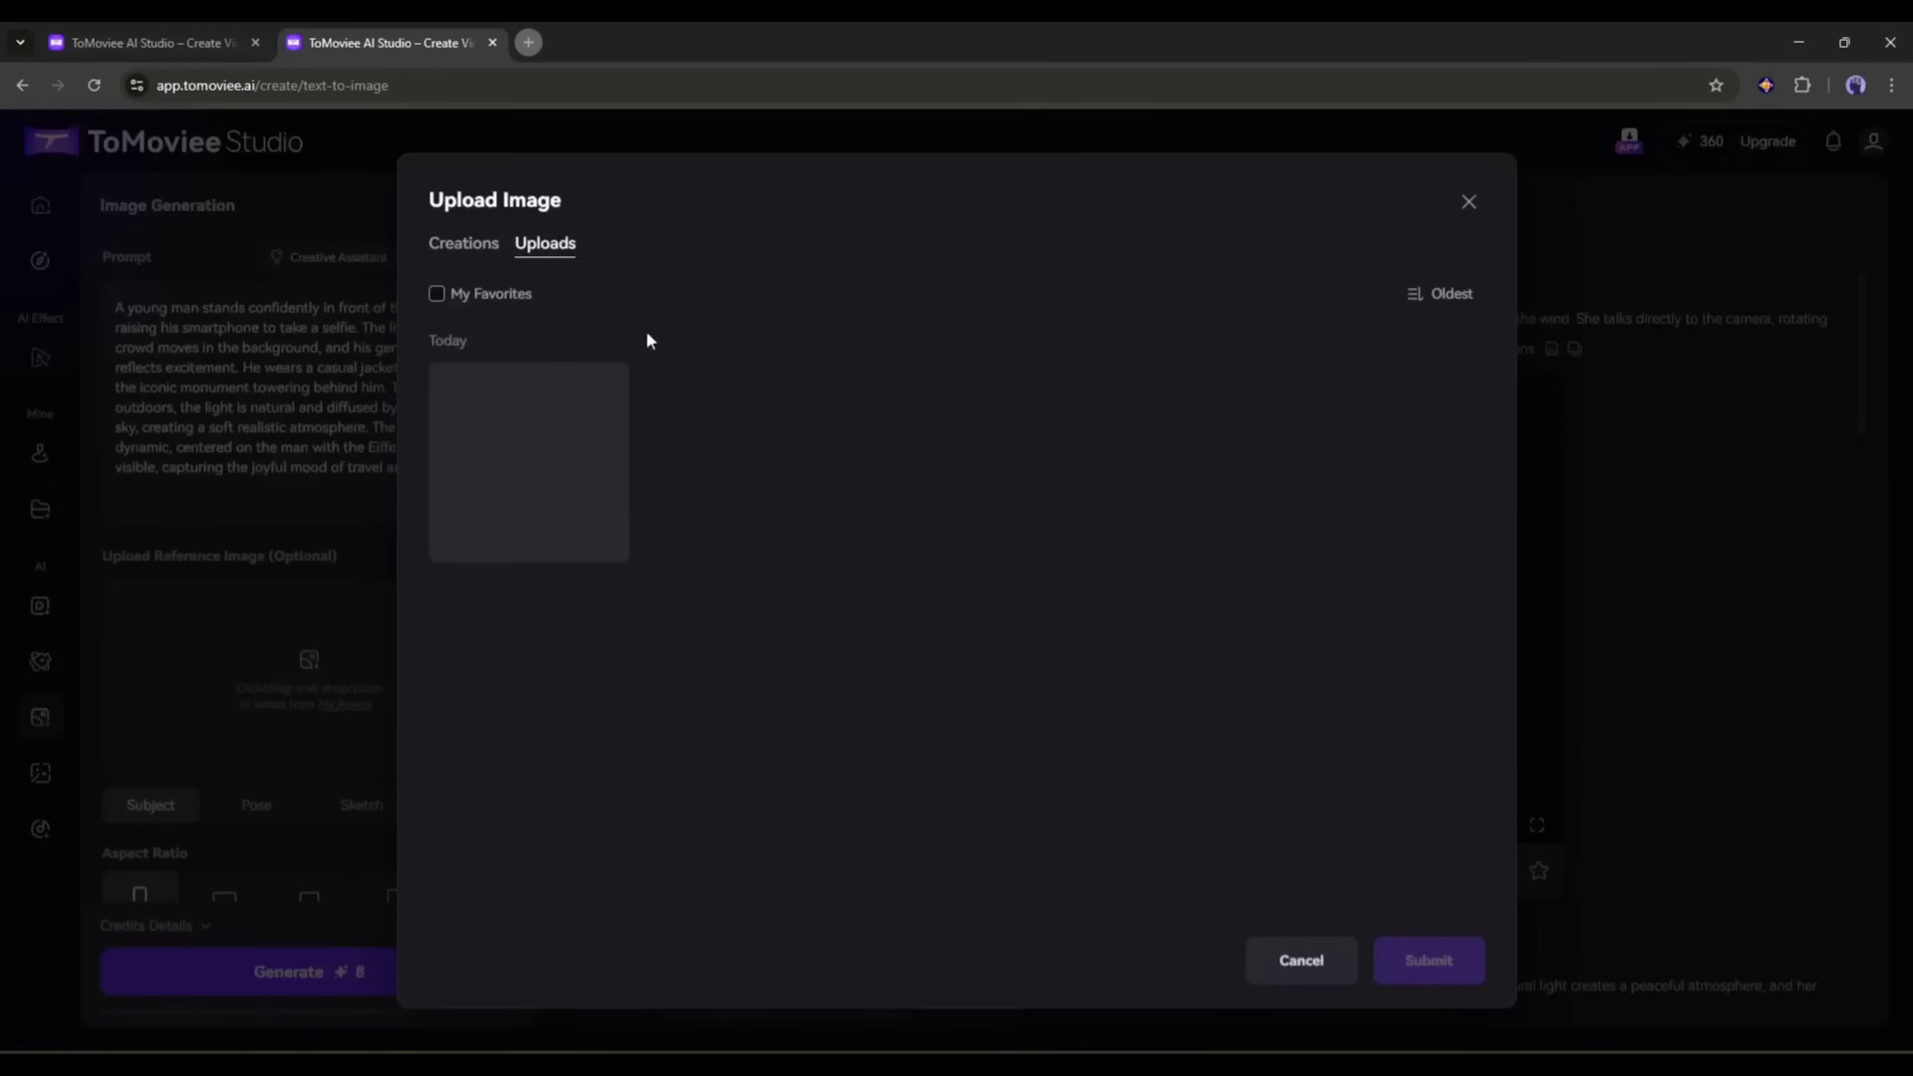
click(528, 464)
click(1409, 957)
Set the reference mode to Pose with a reference level of 98 and choose the 16:9 aspect ratio.
scroll(320, 494, down, 3)
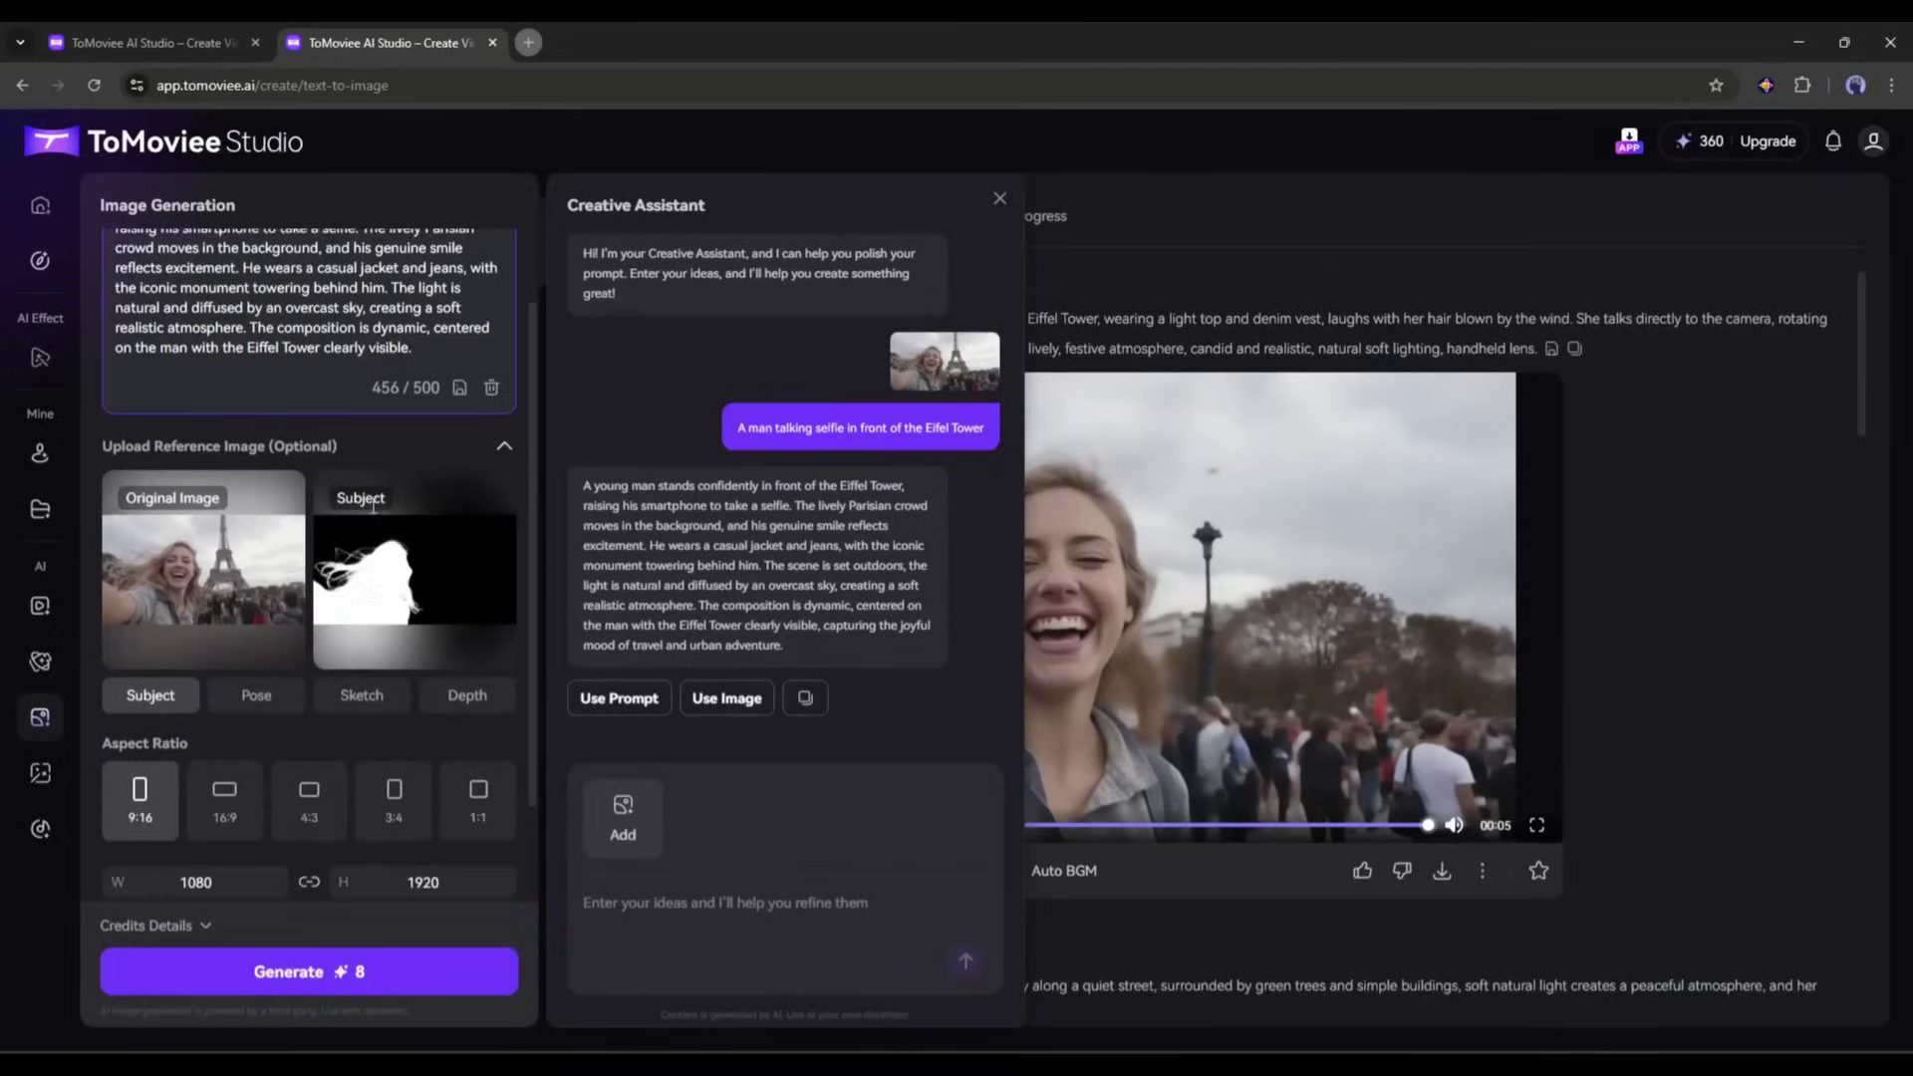
mouse_move(110, 574)
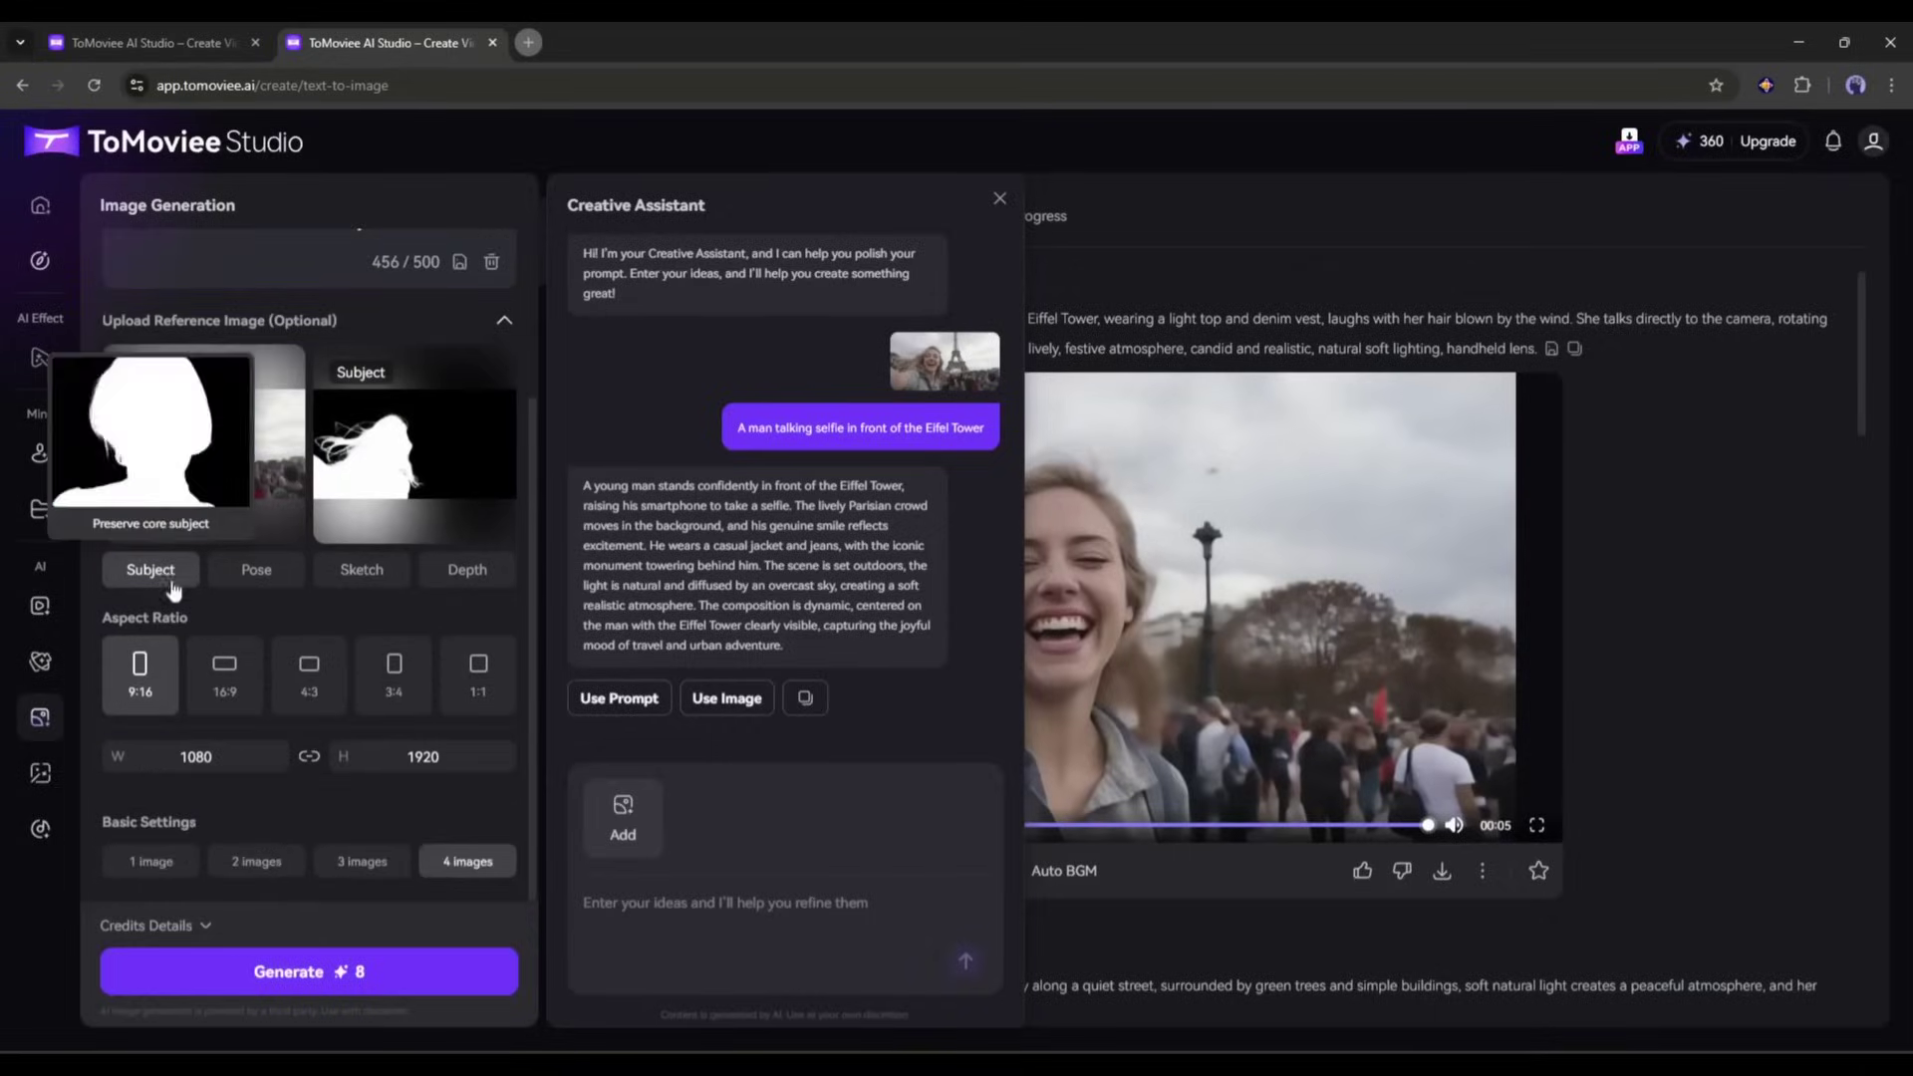
click(251, 576)
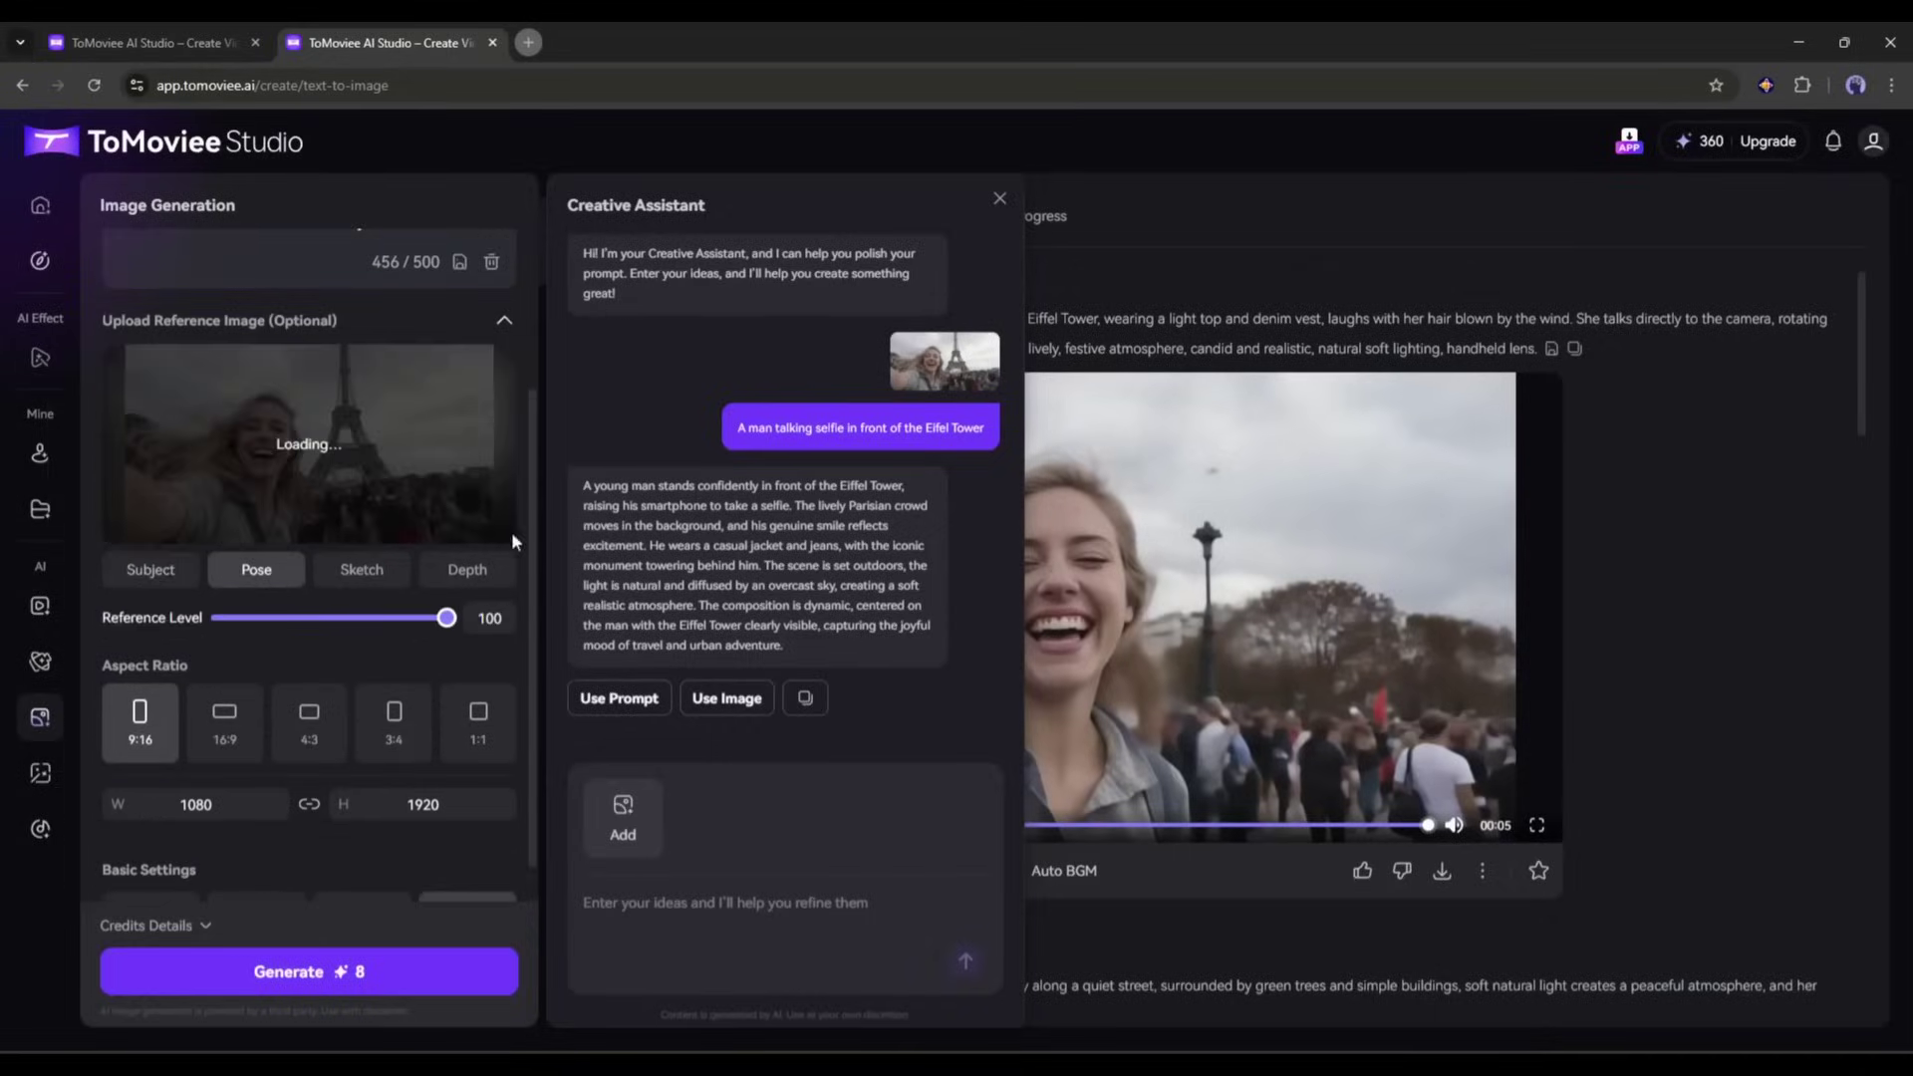
click(362, 569)
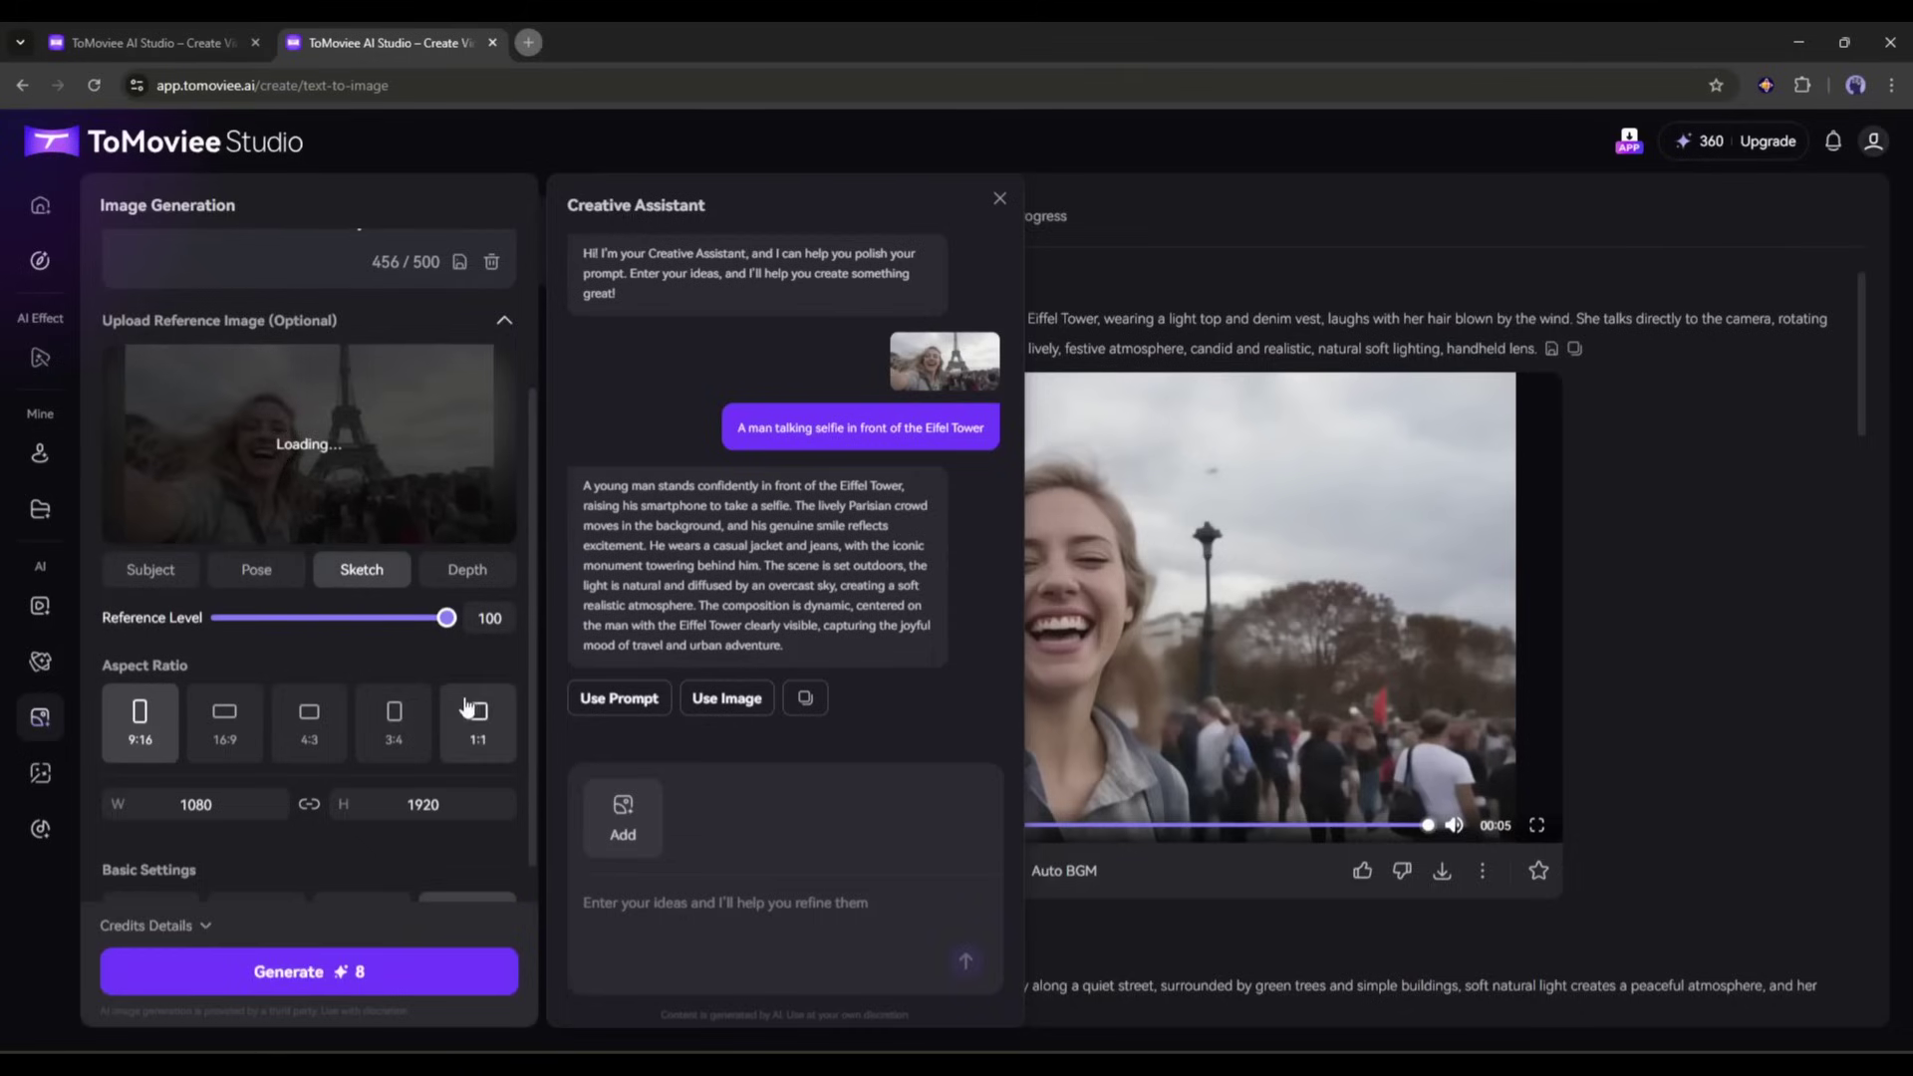
click(468, 569)
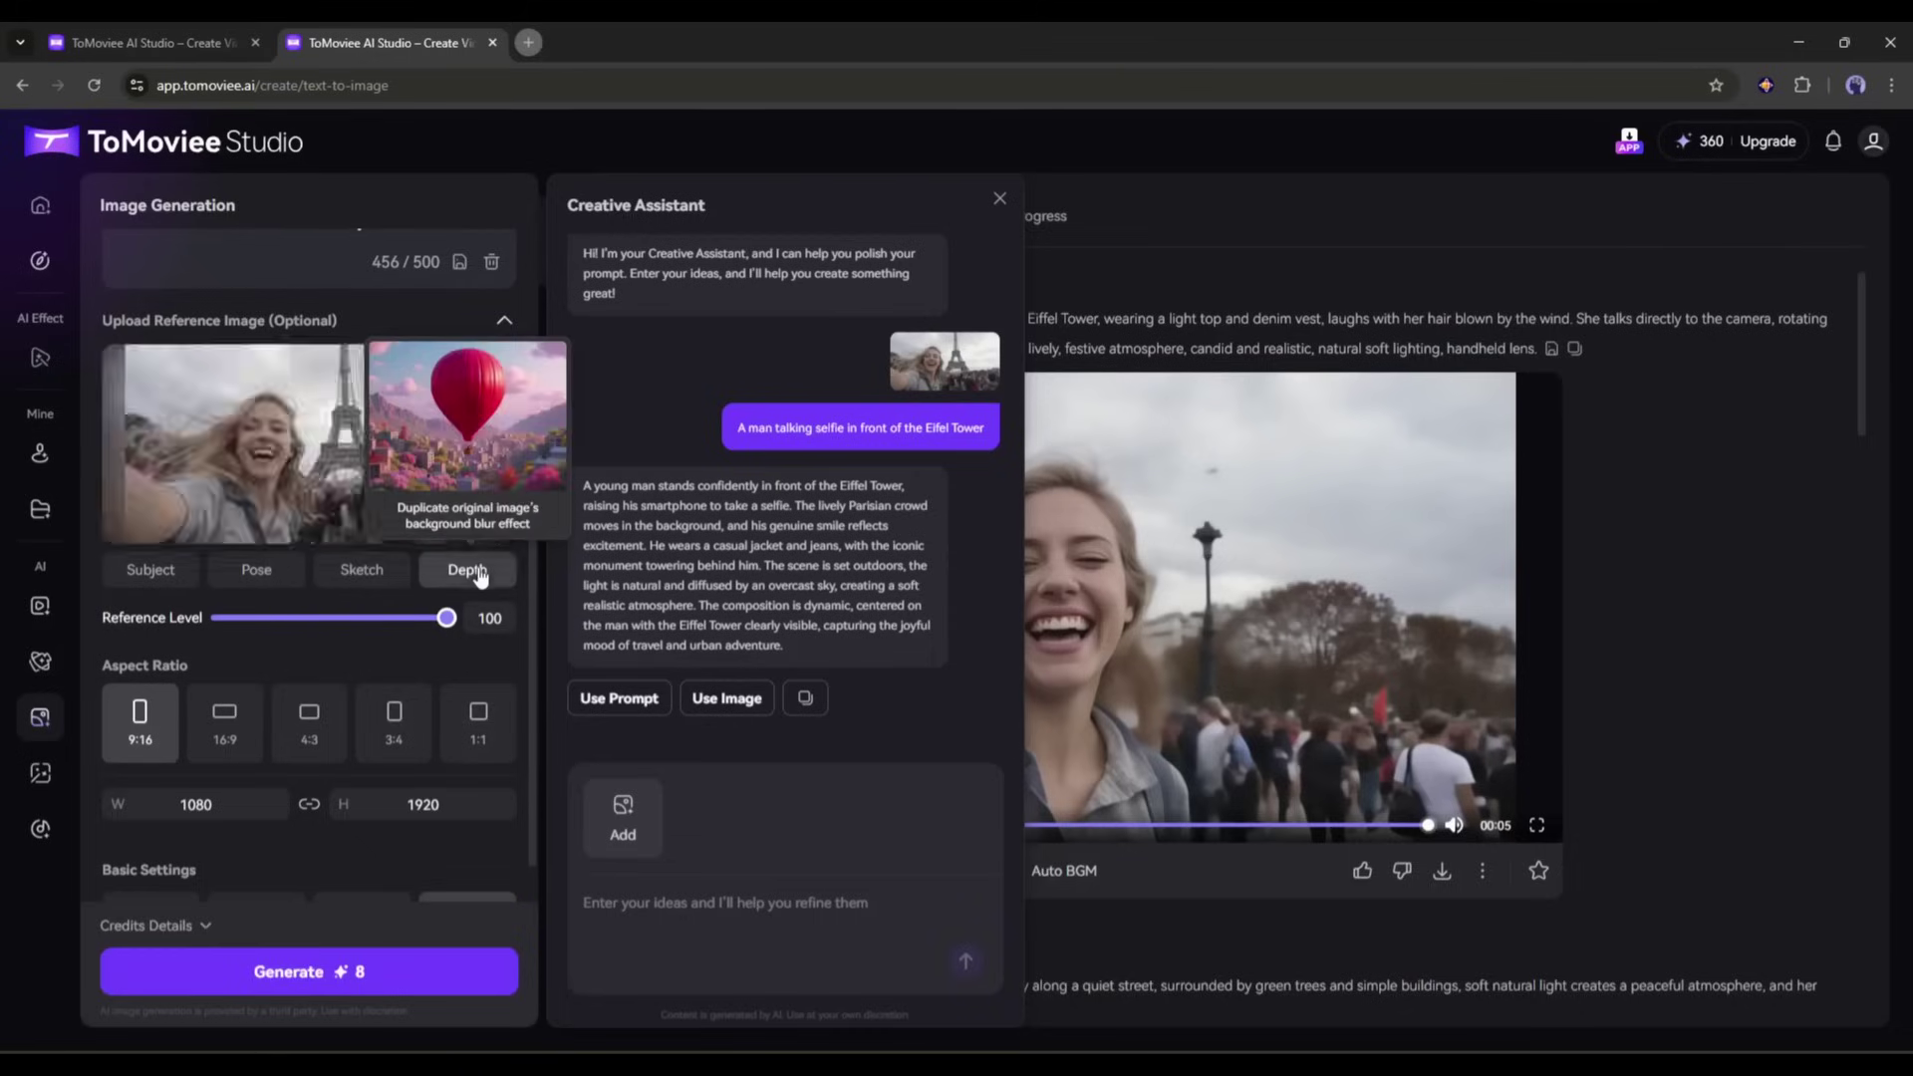
click(287, 581)
drag(446, 618, 441, 618)
click(224, 719)
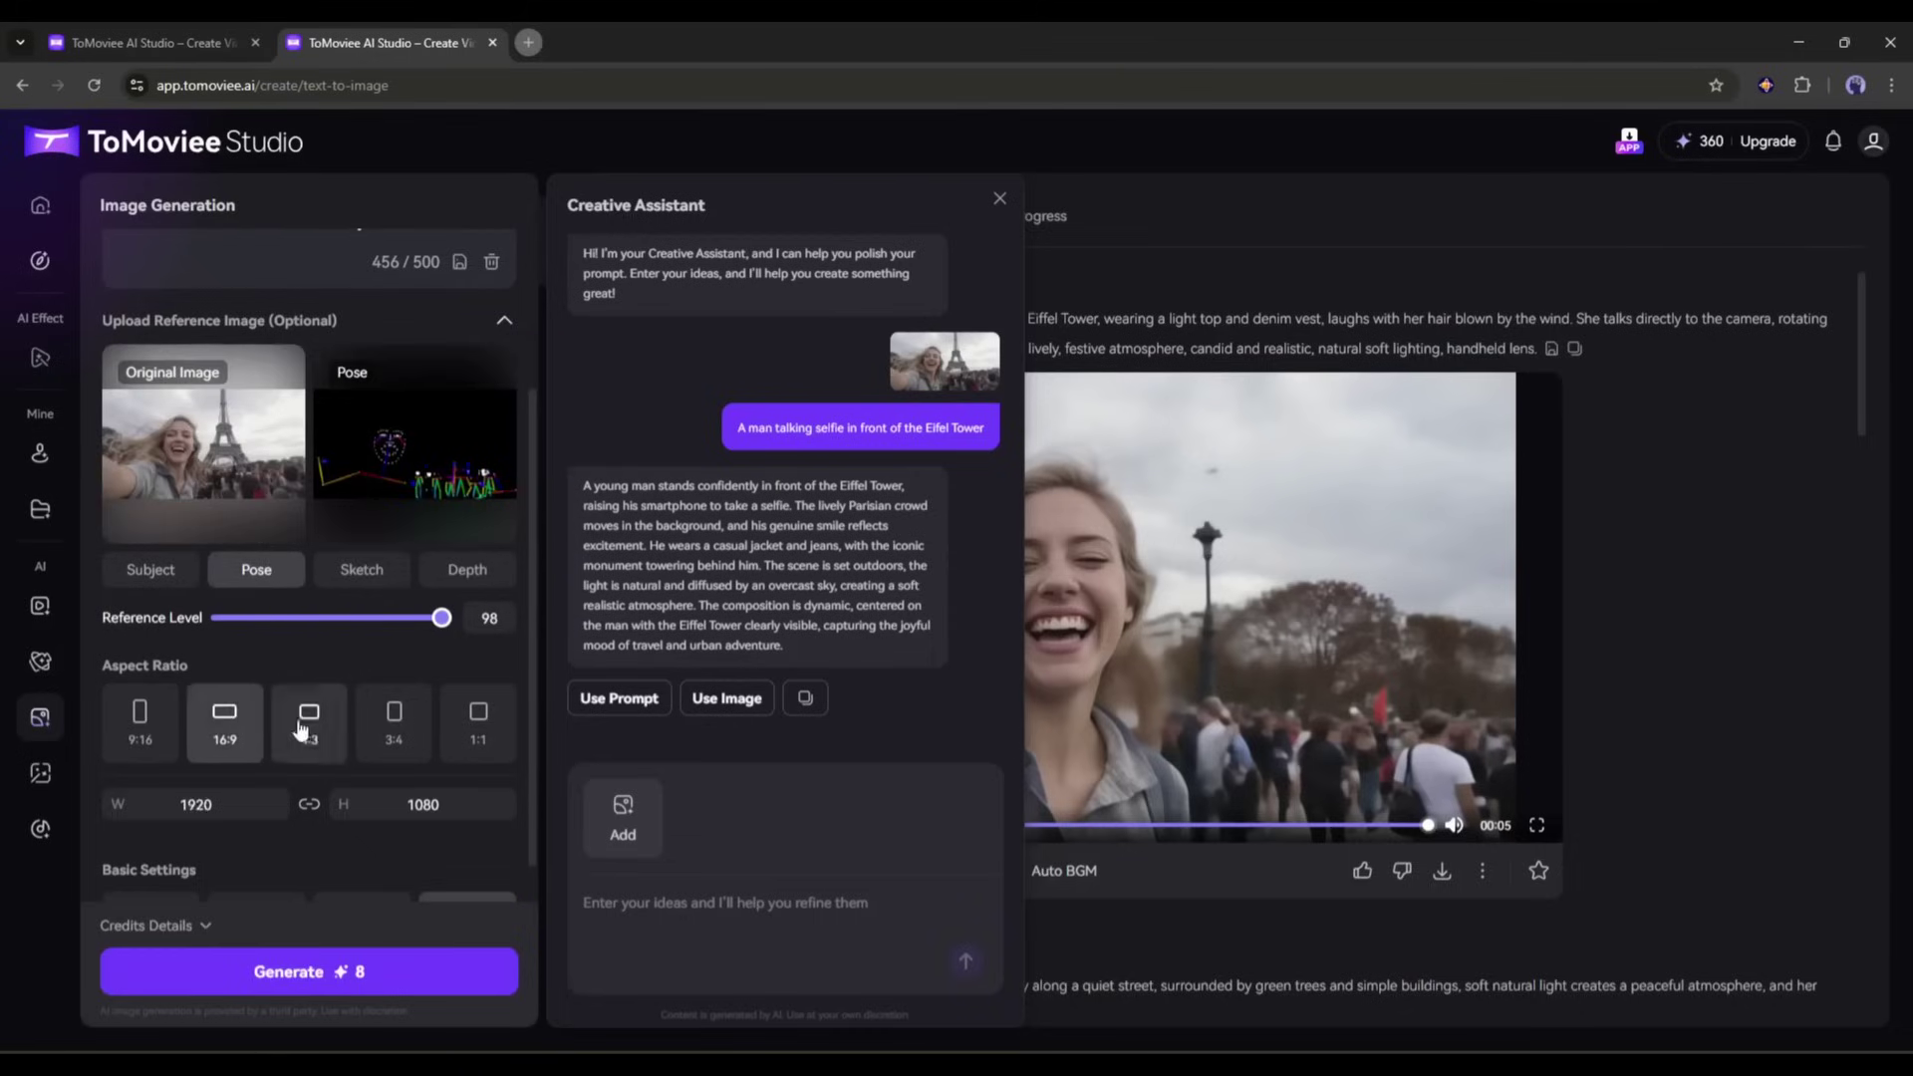
Set the image size to 1909 by 1074 and generate the images of the man's selfie.
scroll(289, 748, down, 1)
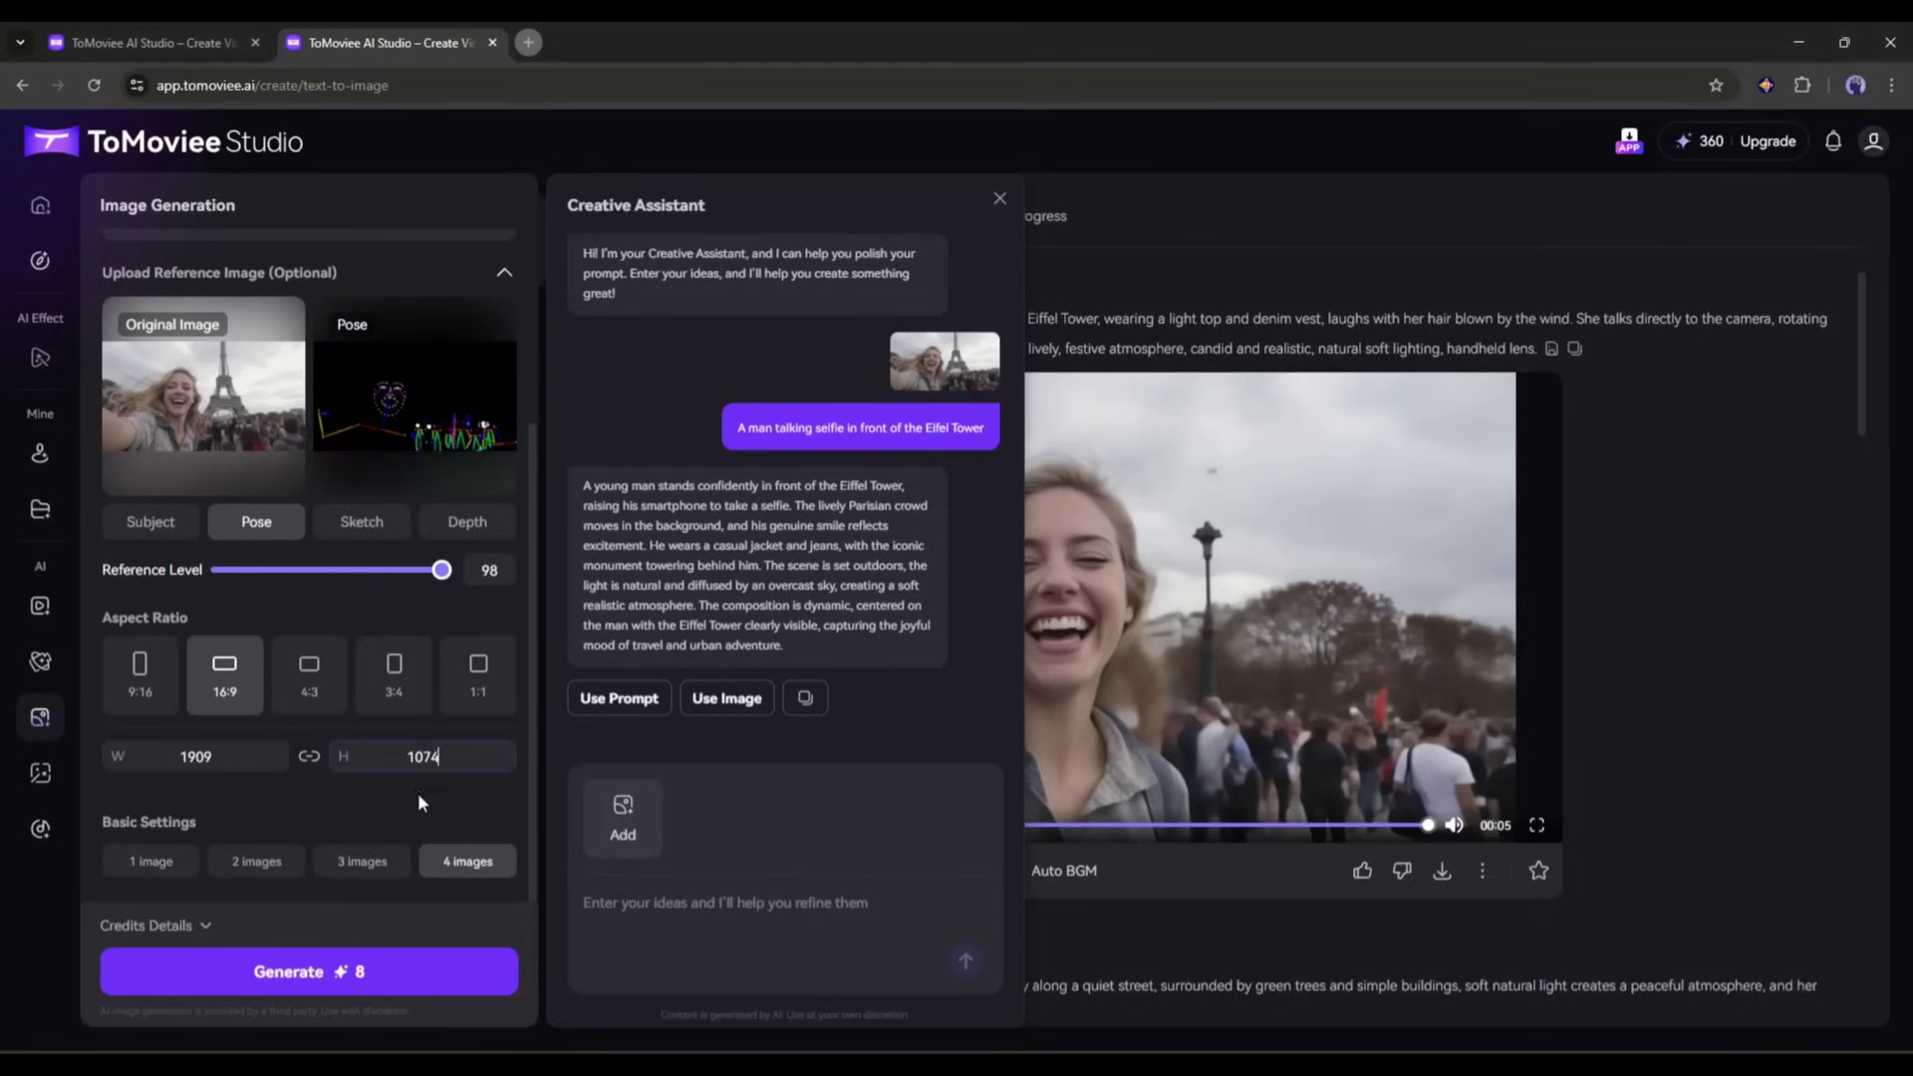
scroll(402, 797, up, 3)
scroll(369, 800, down, 3)
click(284, 968)
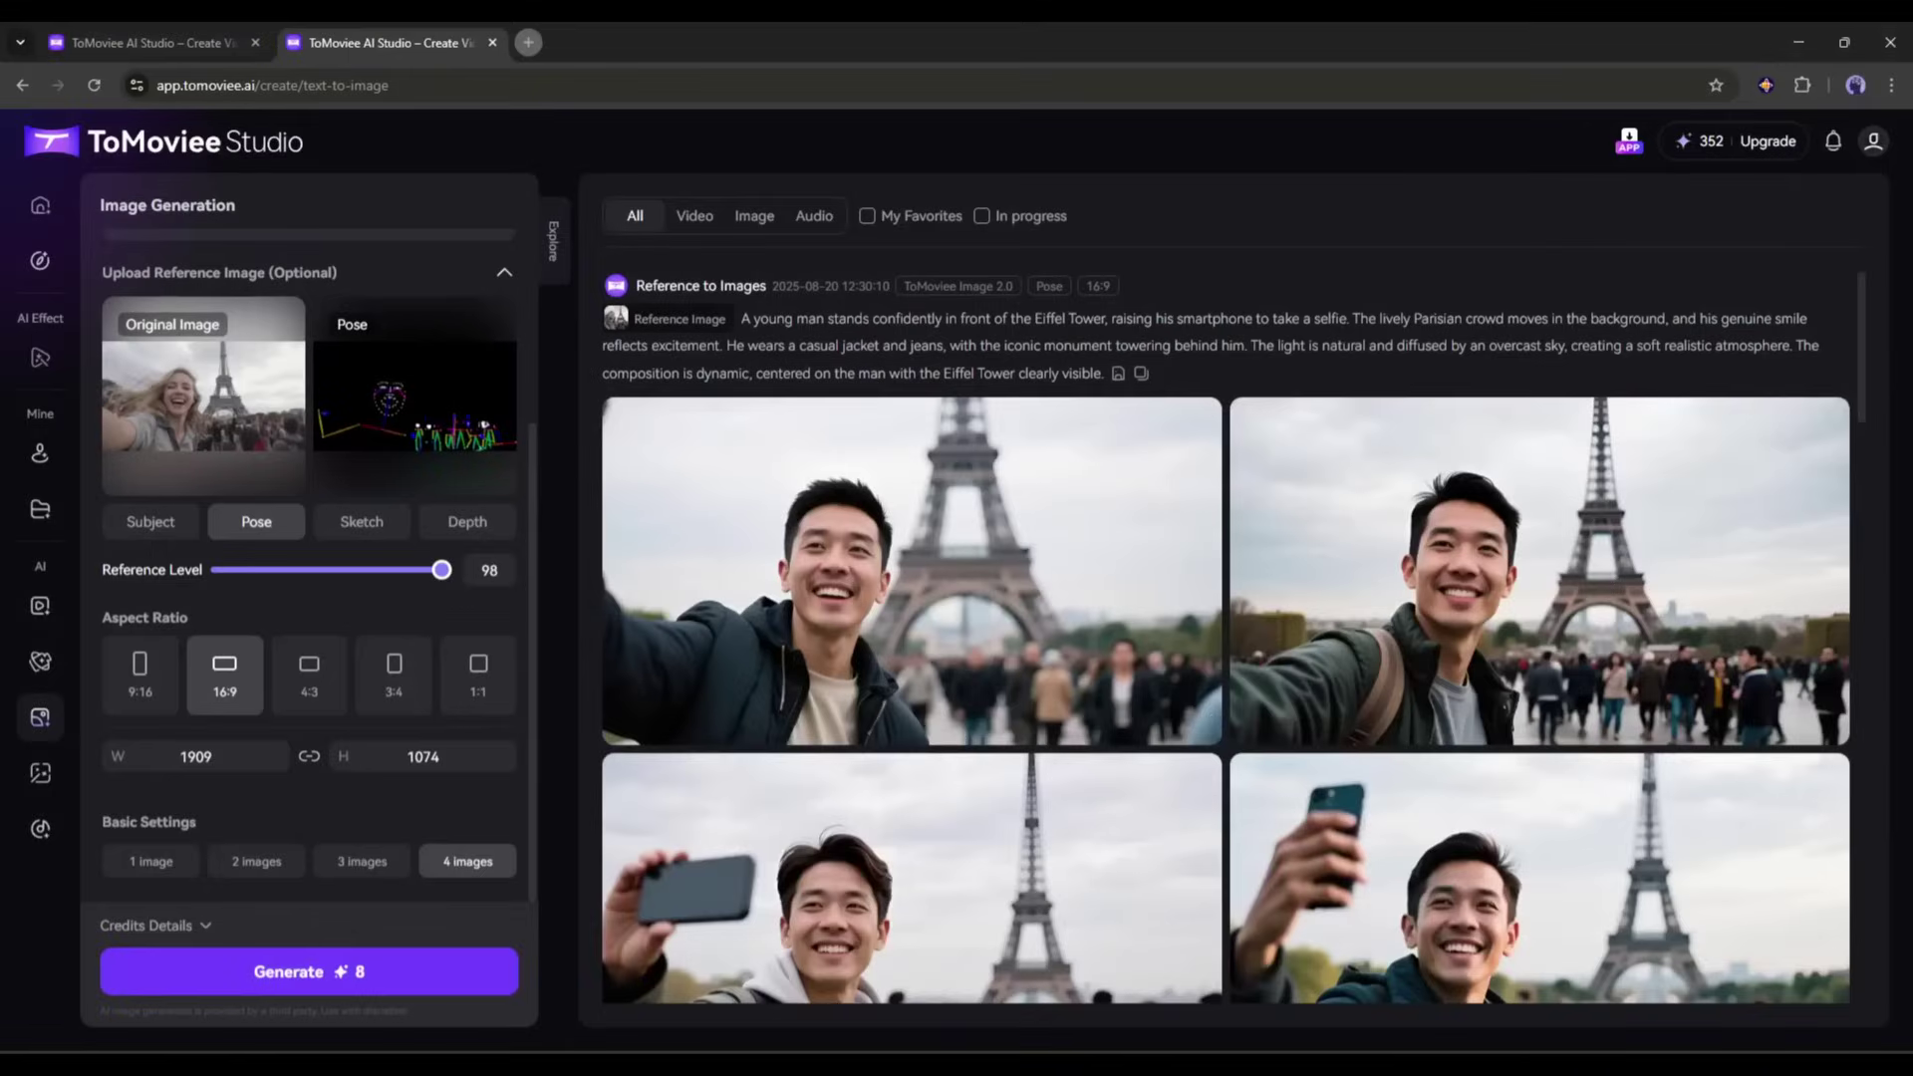
Examine the four generated selfie images of the man one by one in the enlarged view.
scroll(917, 558, down, 3)
scroll(946, 672, up, 3)
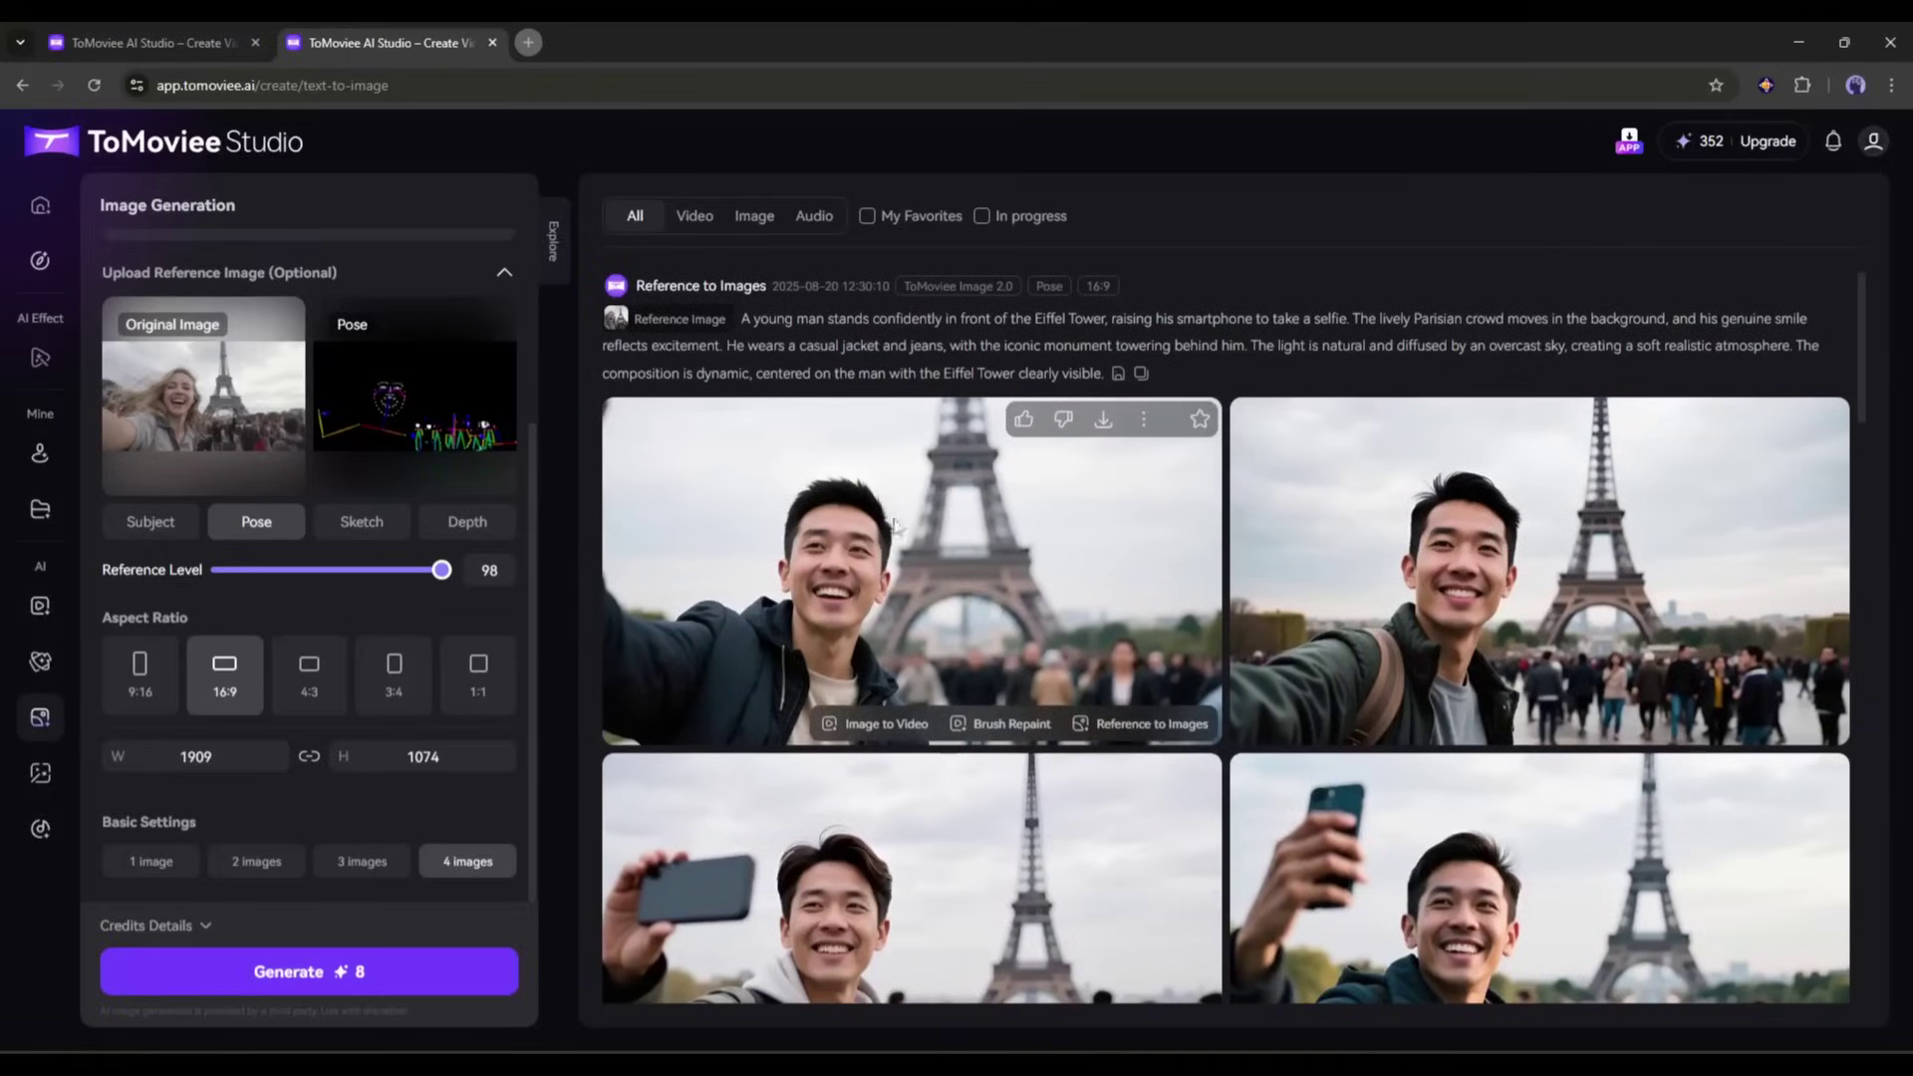
click(849, 550)
click(129, 532)
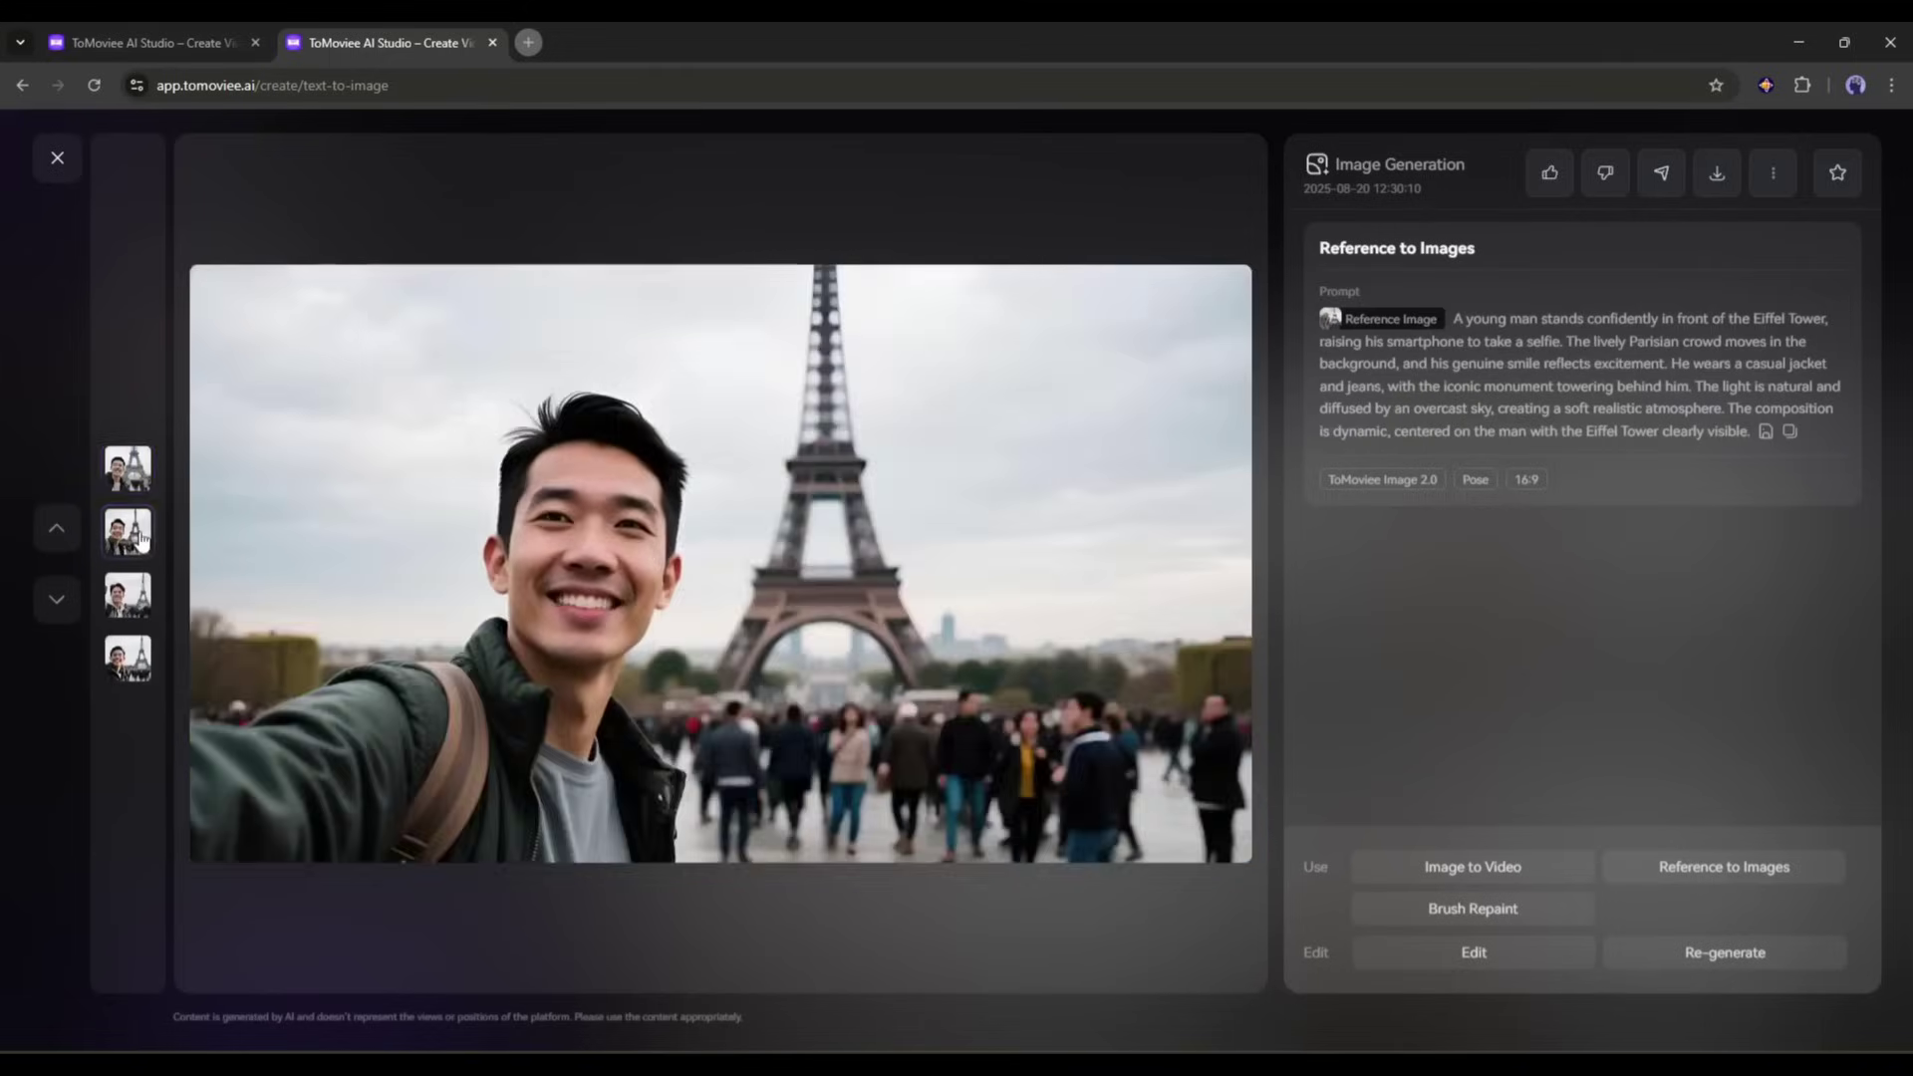
click(128, 469)
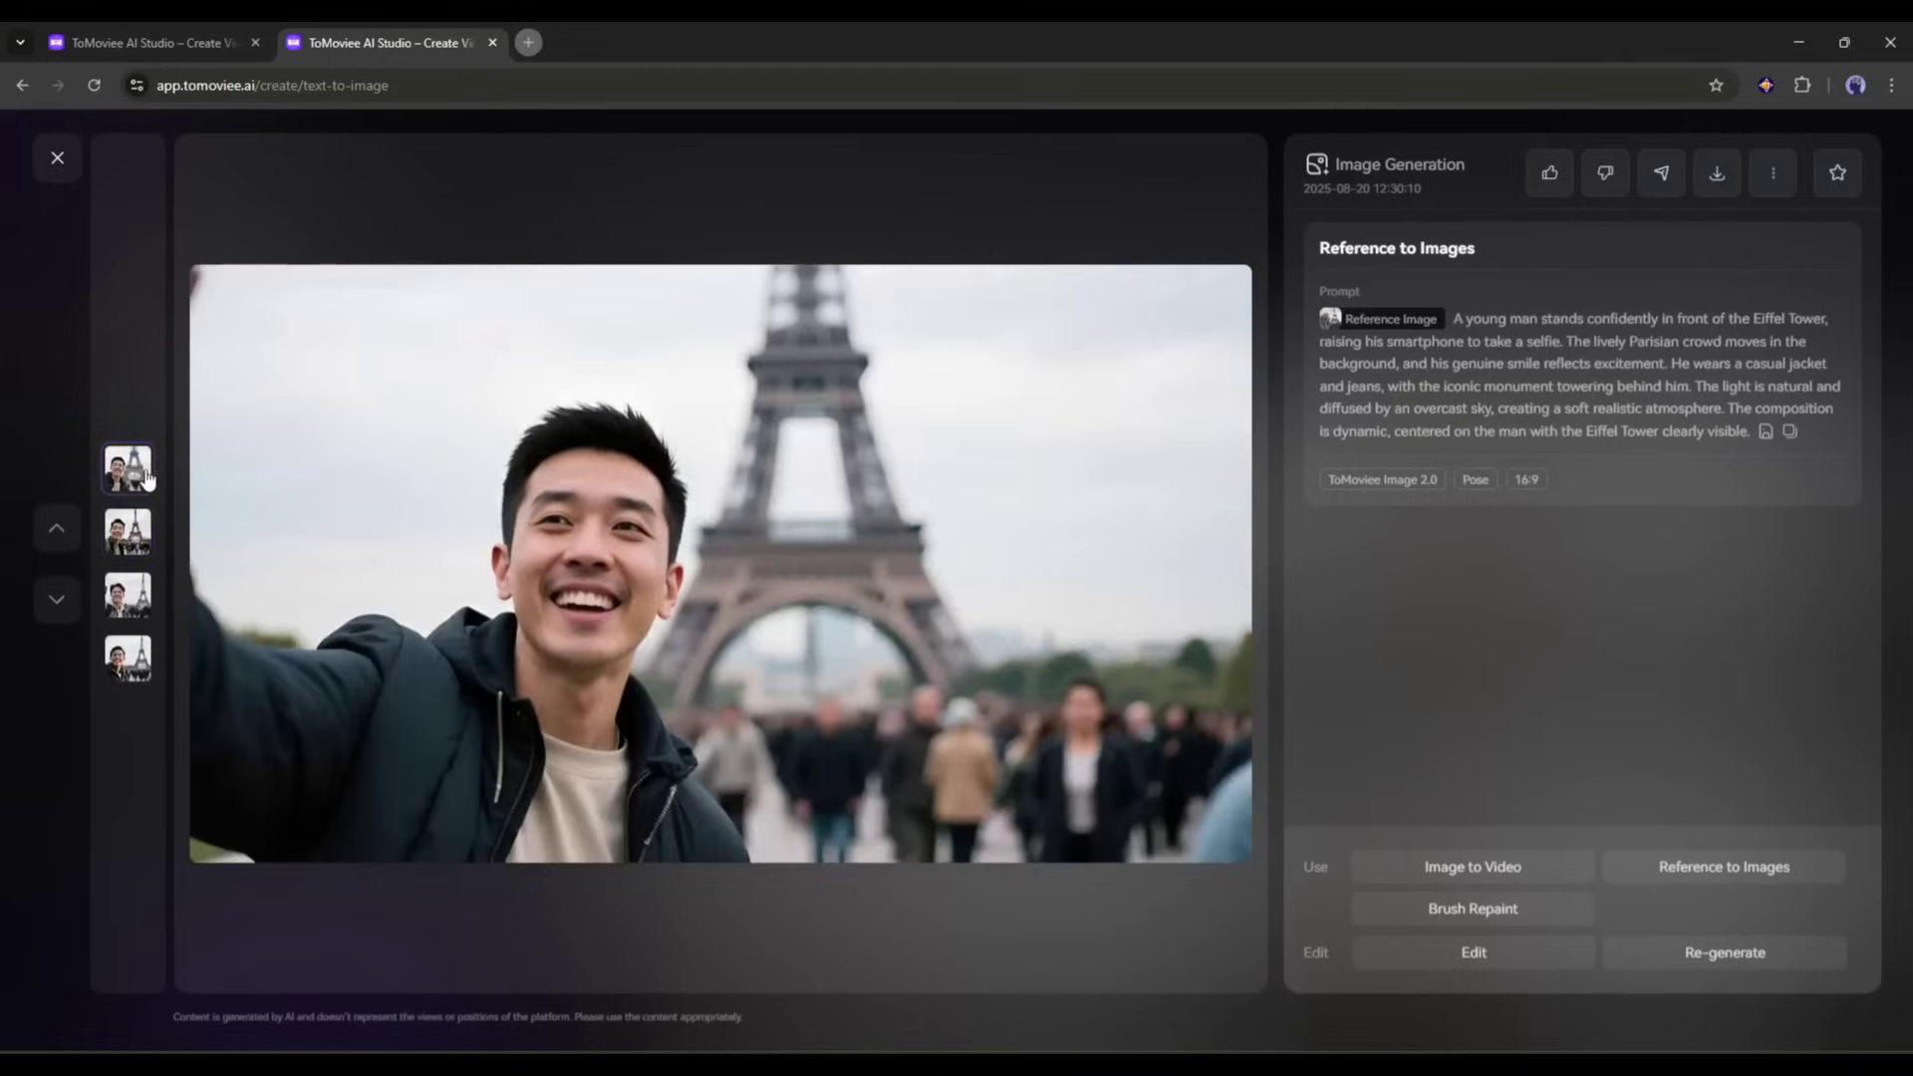
click(128, 532)
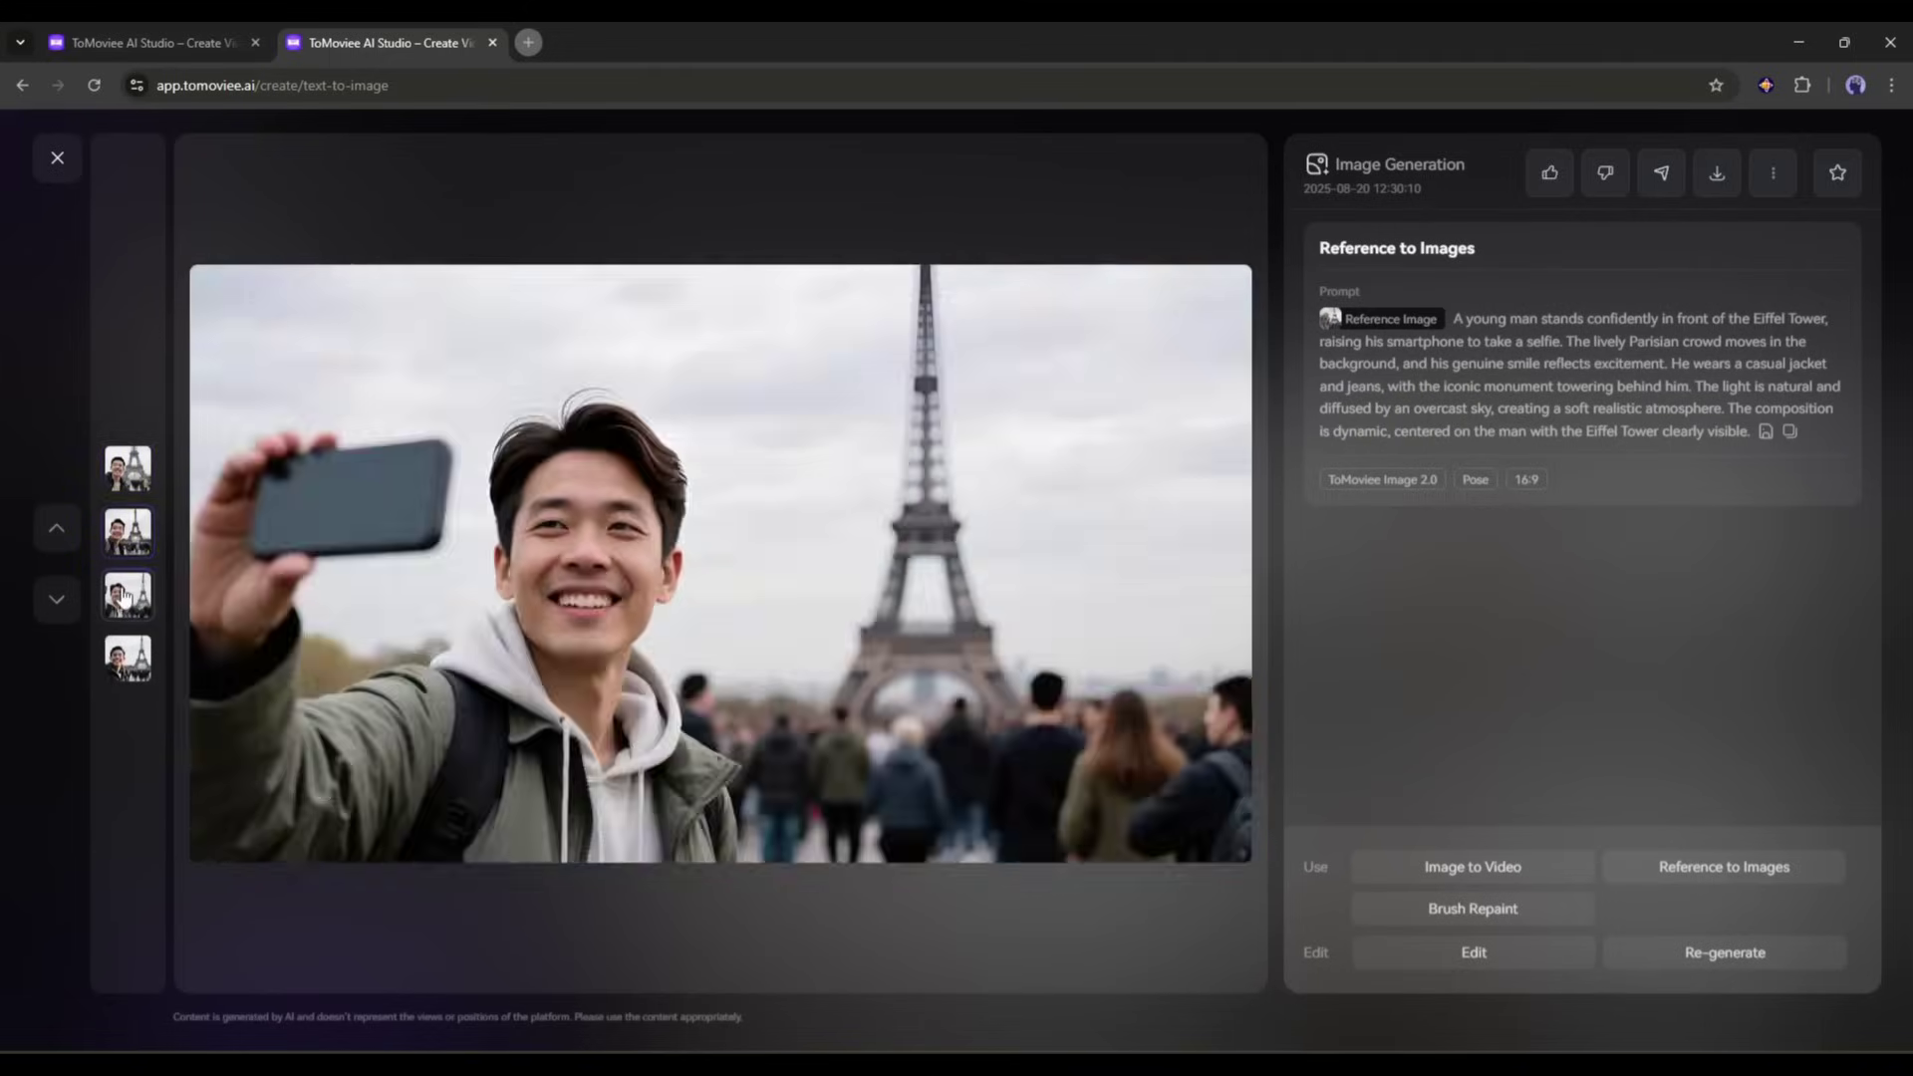
click(130, 658)
click(129, 595)
click(138, 534)
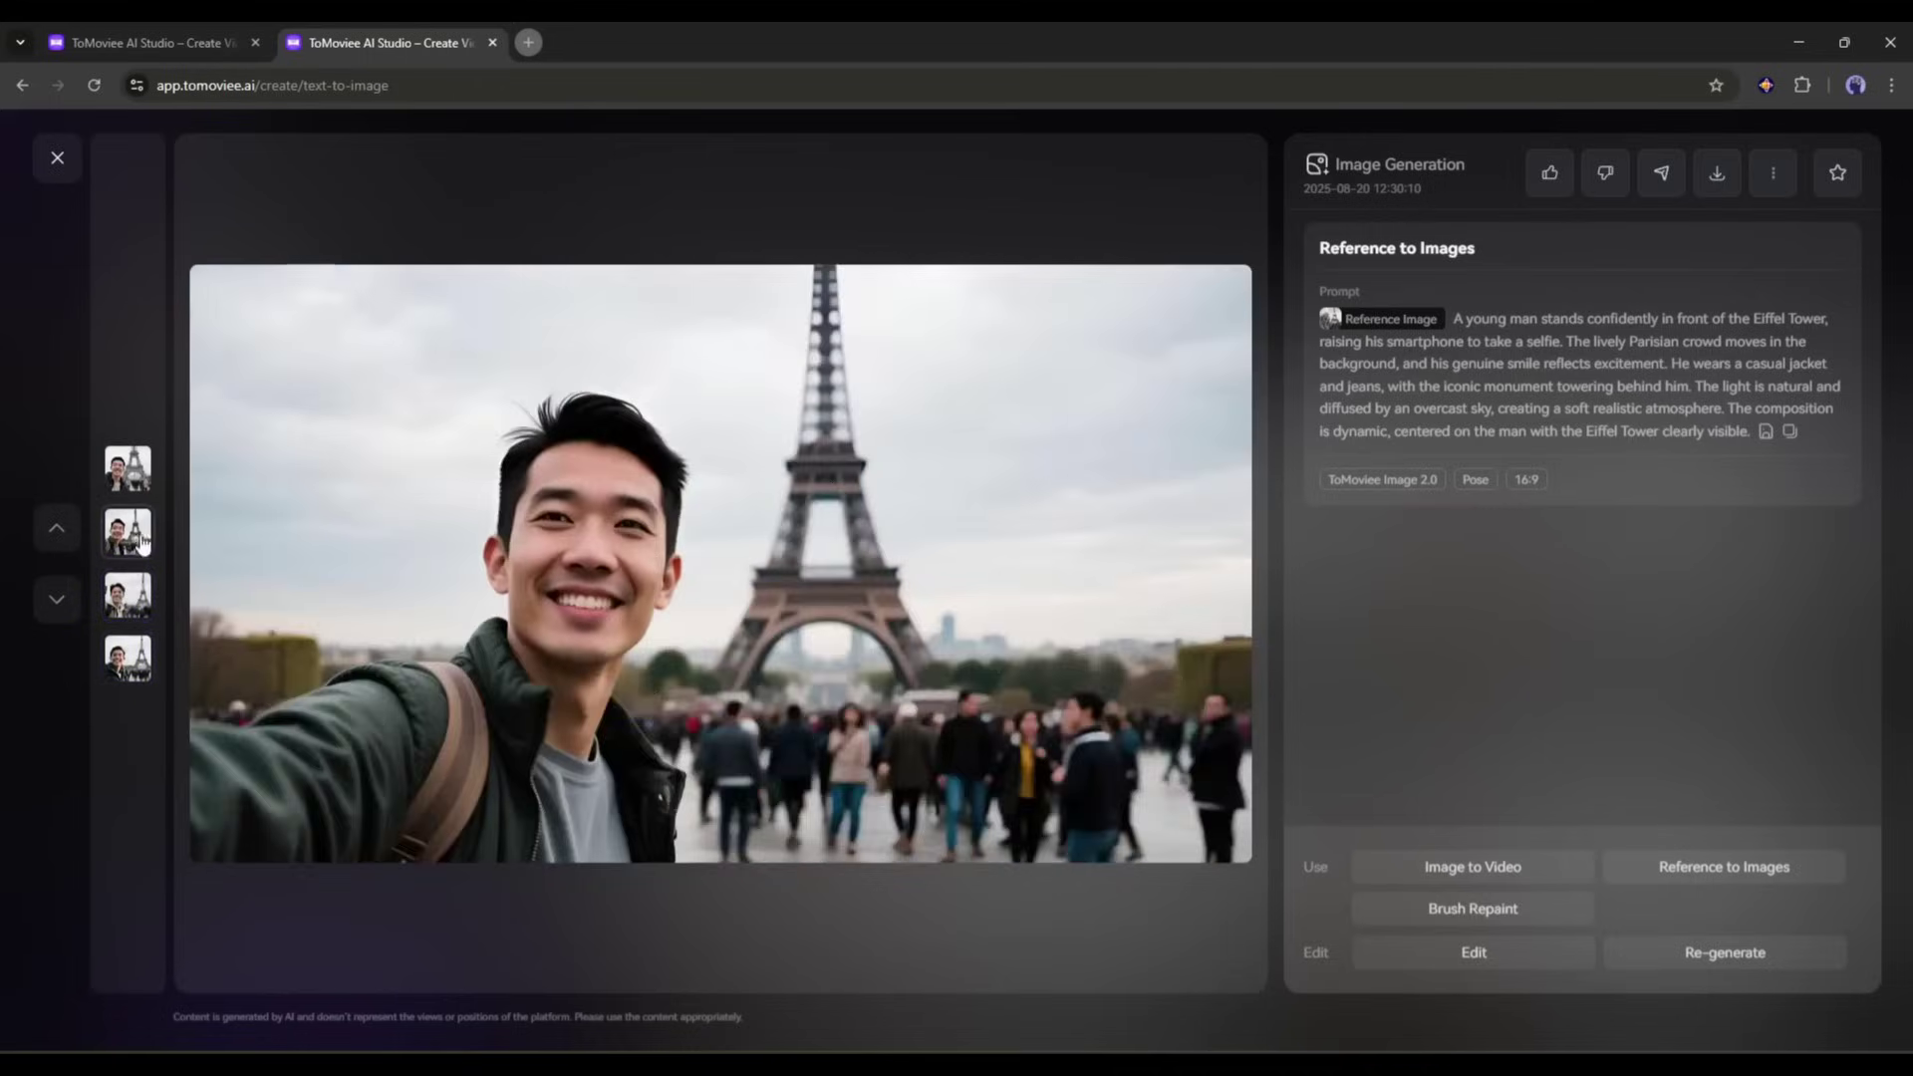
click(128, 468)
click(57, 158)
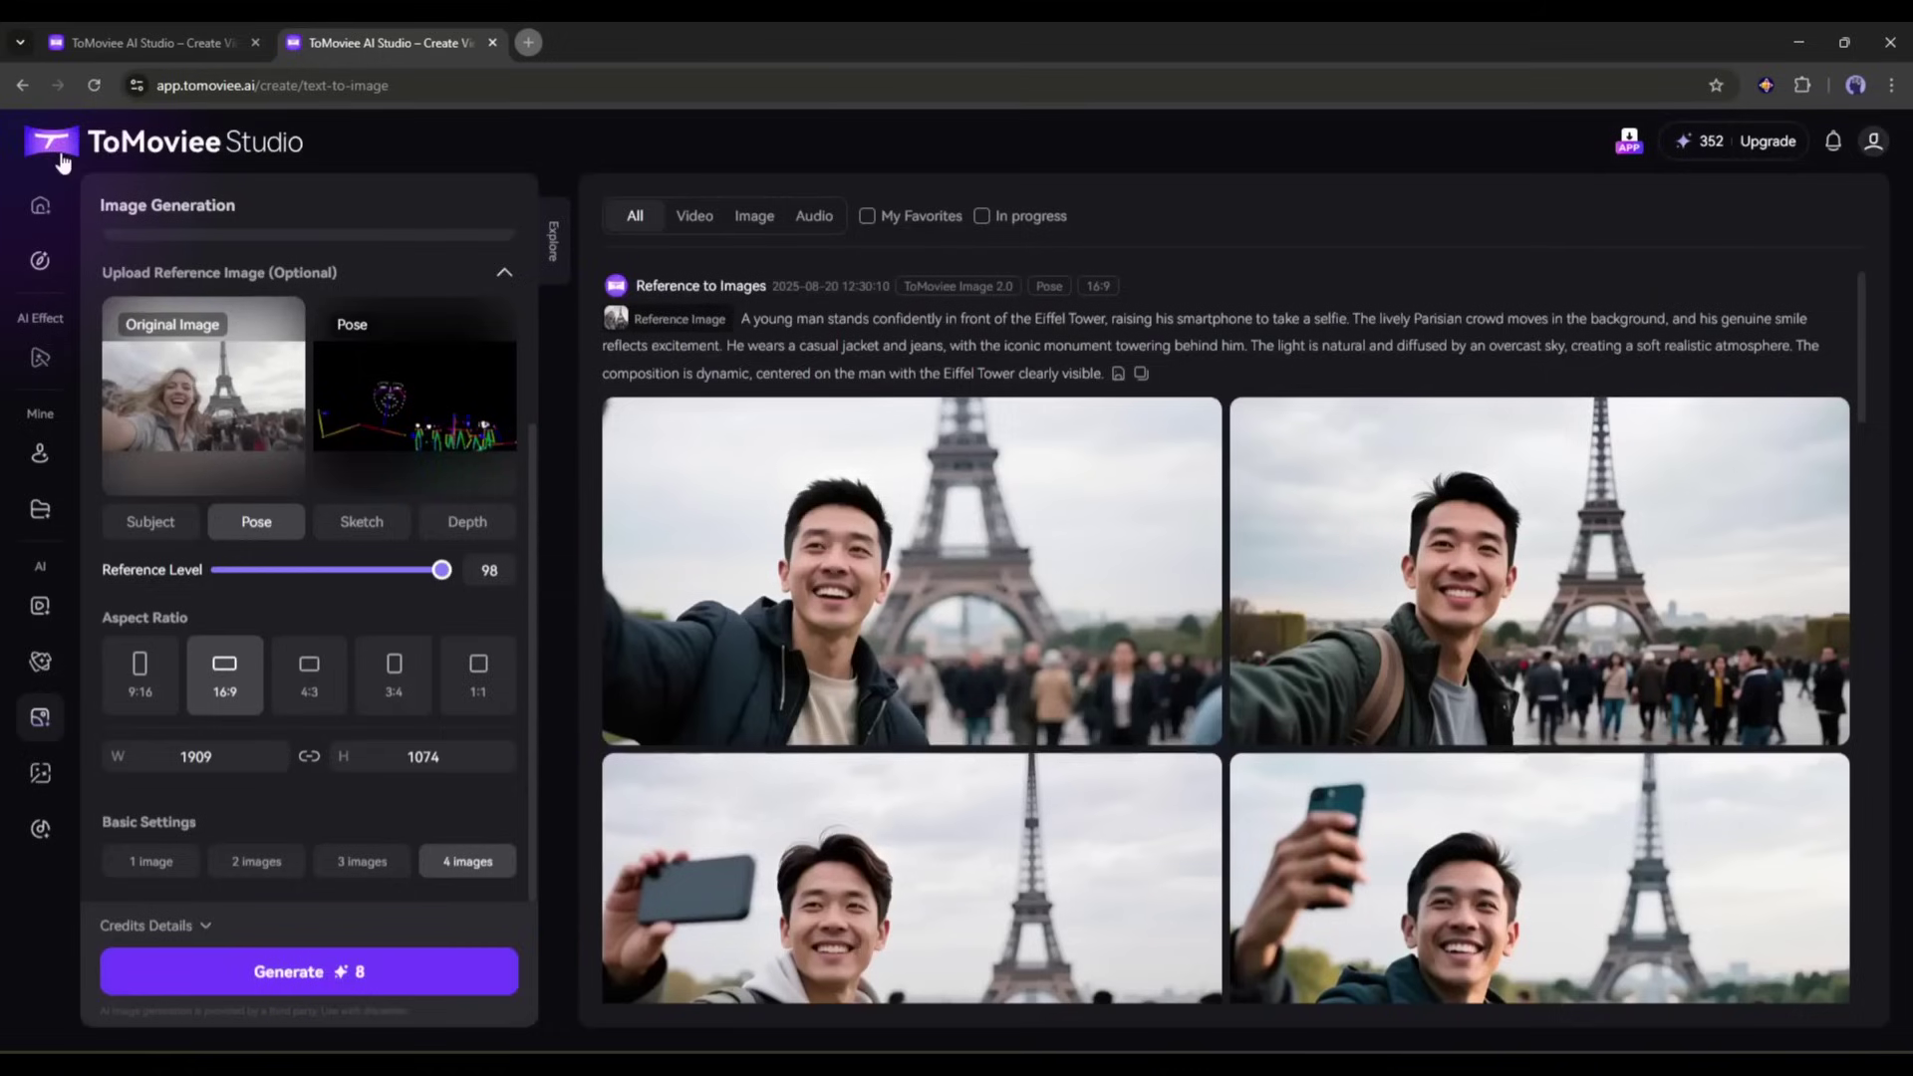
Download the first generated image of the man's selfie and open Partial Repaint.
click(1143, 419)
click(1046, 474)
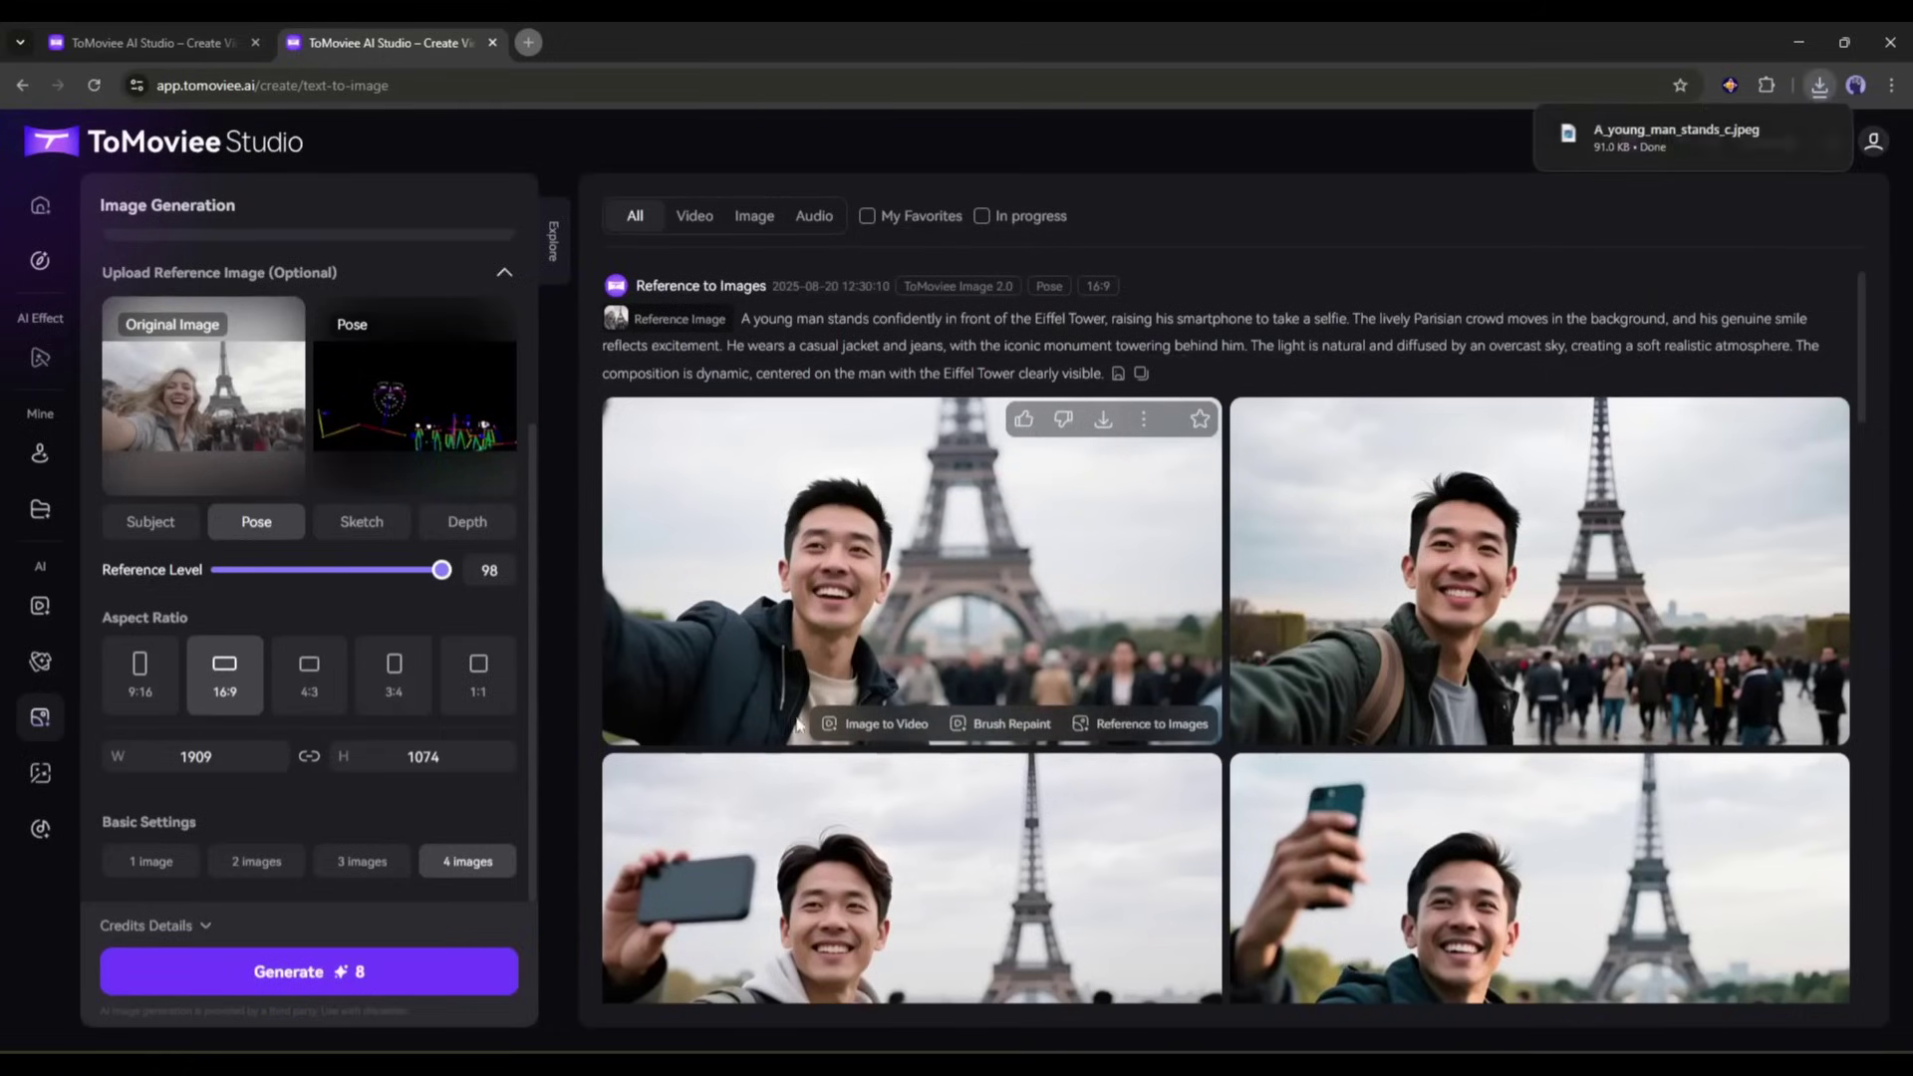
click(41, 782)
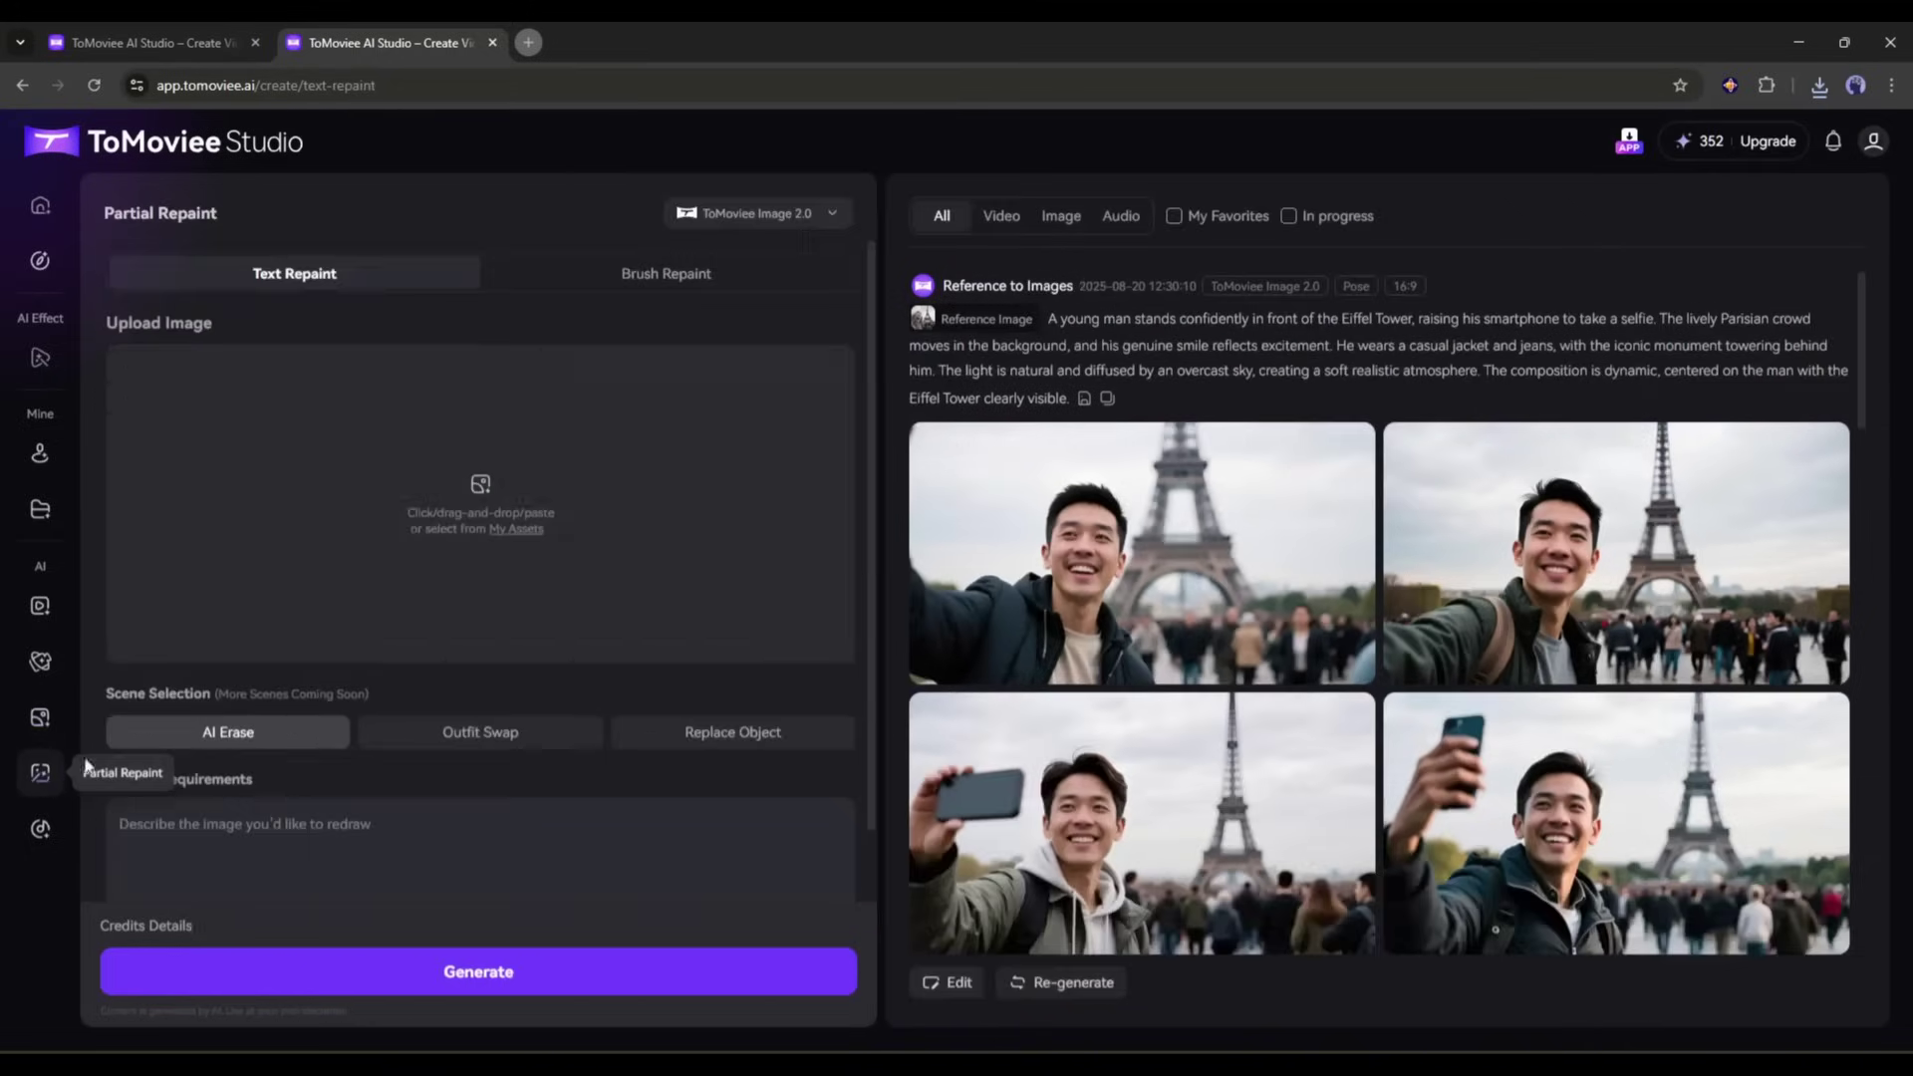
Load the first generated selfie of the man from My Assets as the image for Text Repaint.
click(515, 529)
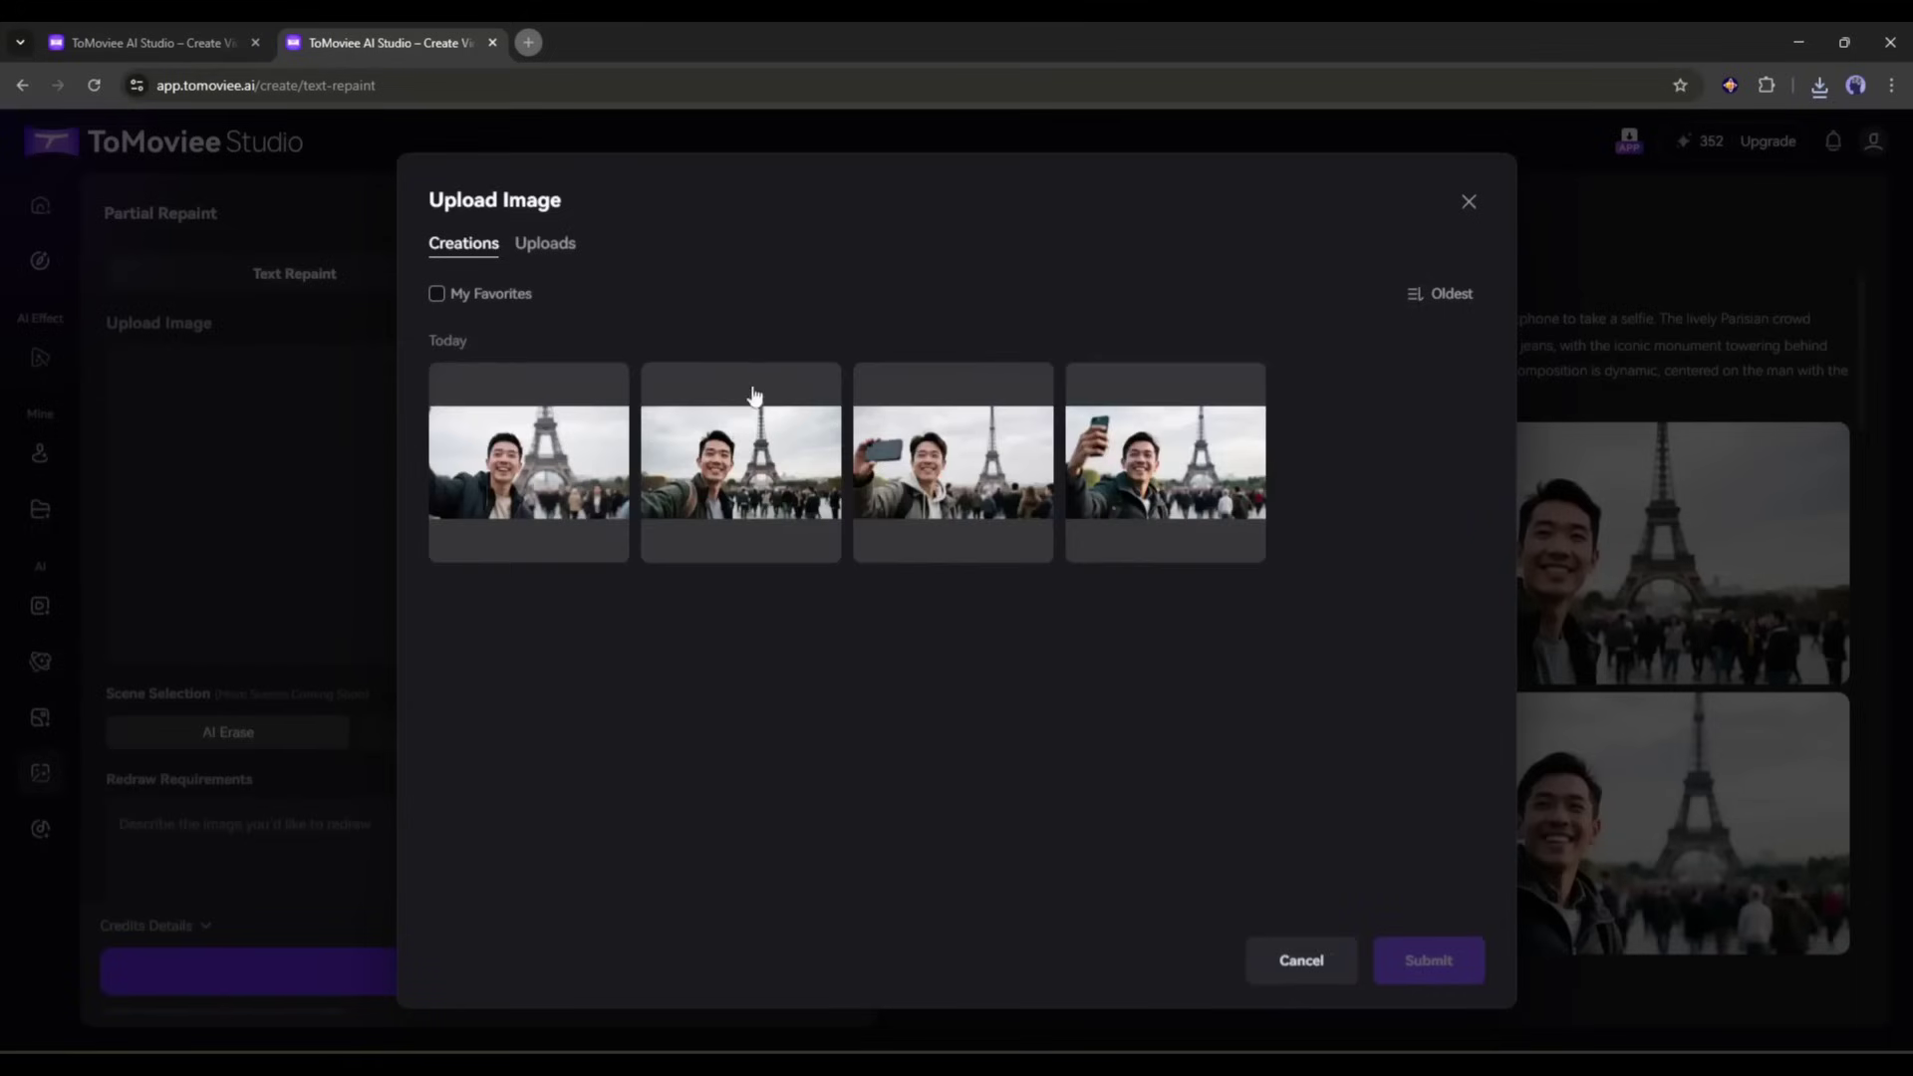
click(453, 476)
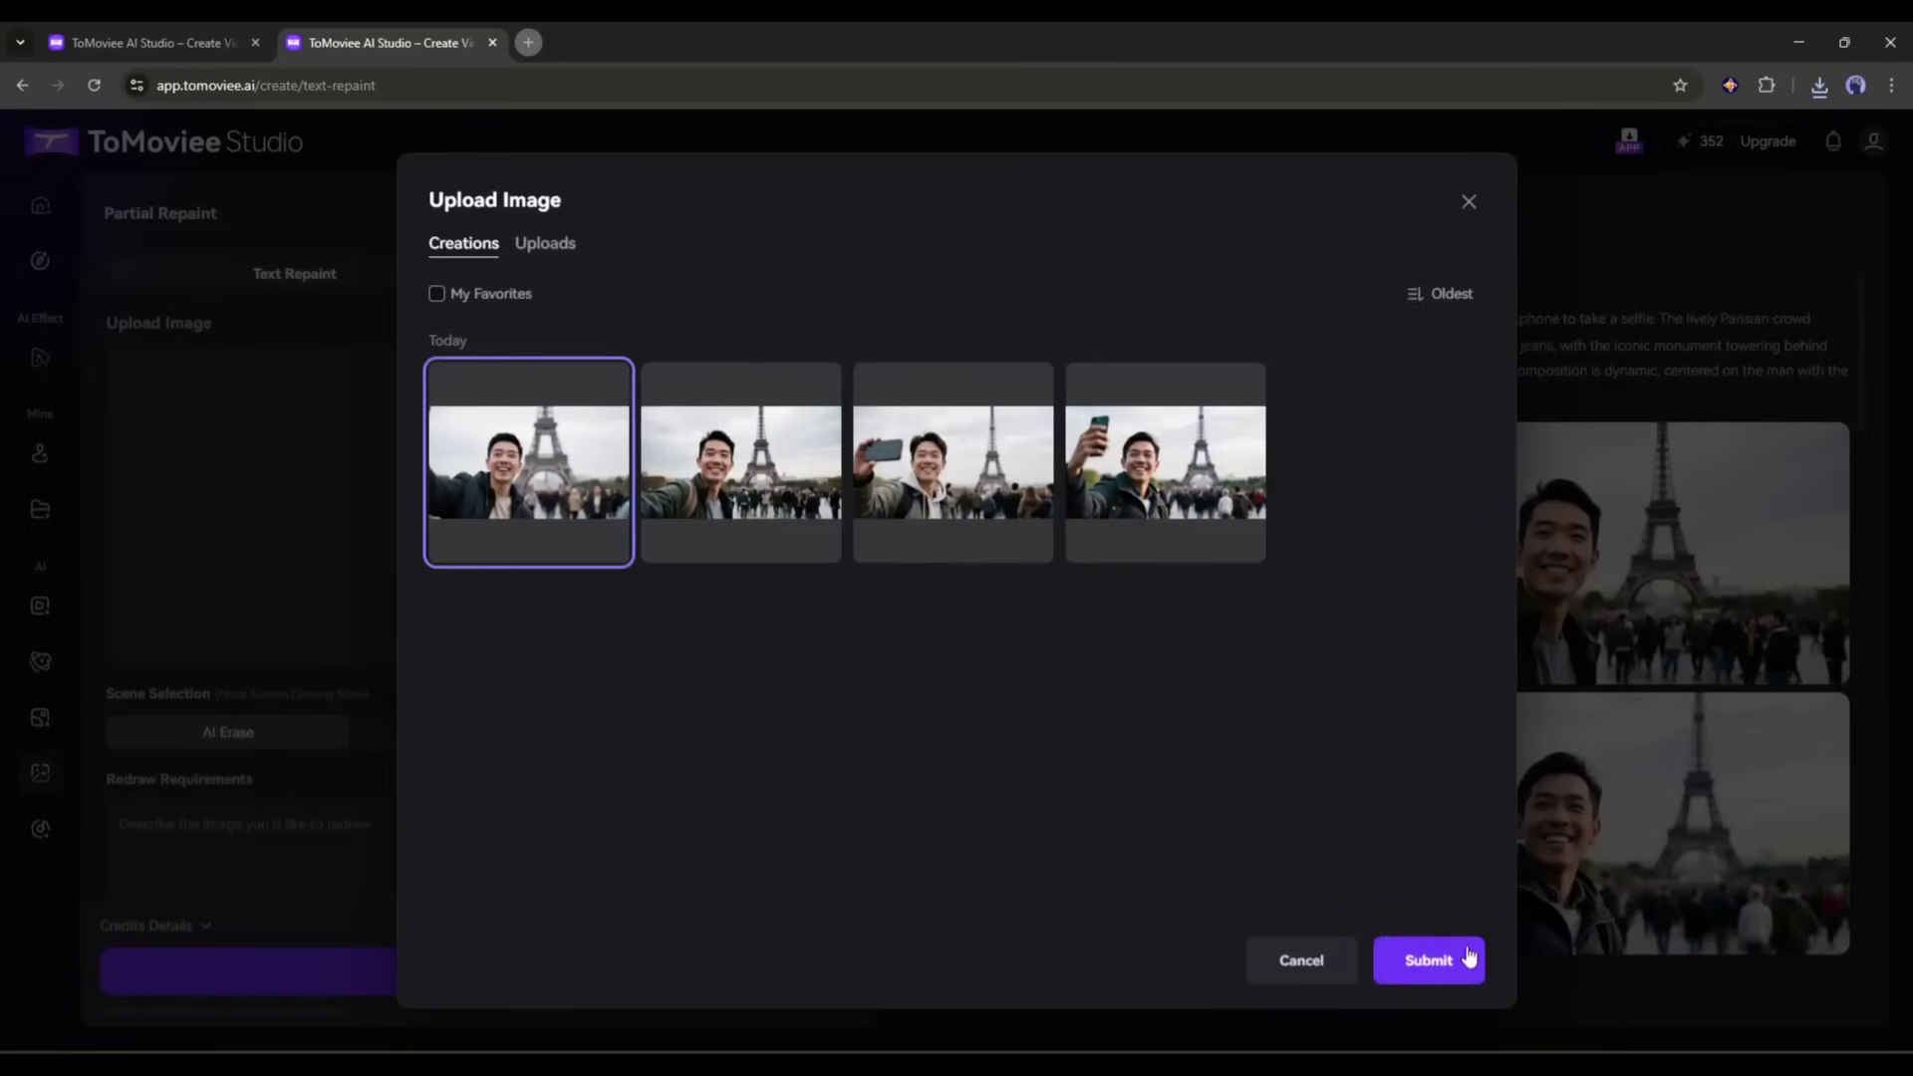
click(1428, 960)
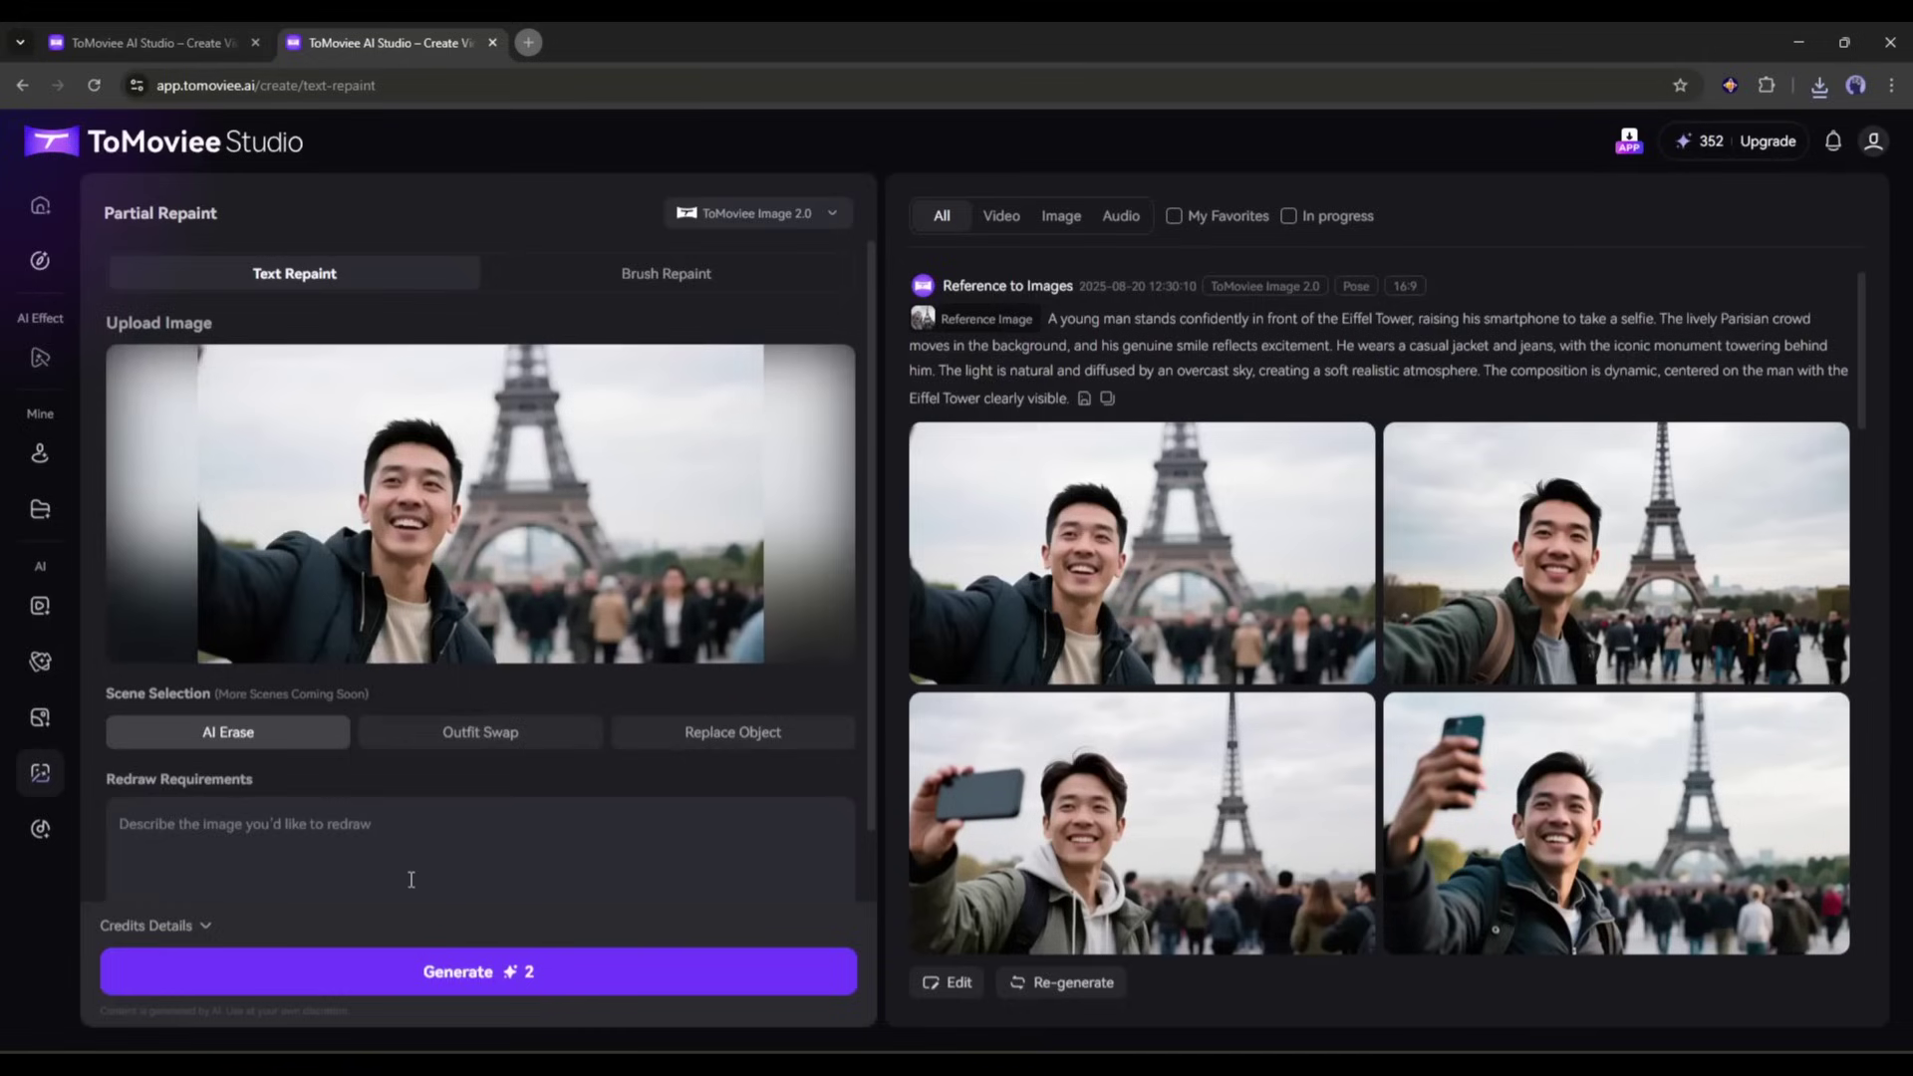
Generate an AI Erase repaint with the requirement "remove all the person from the background" and view the result enlarged.
scroll(409, 879, down, 1)
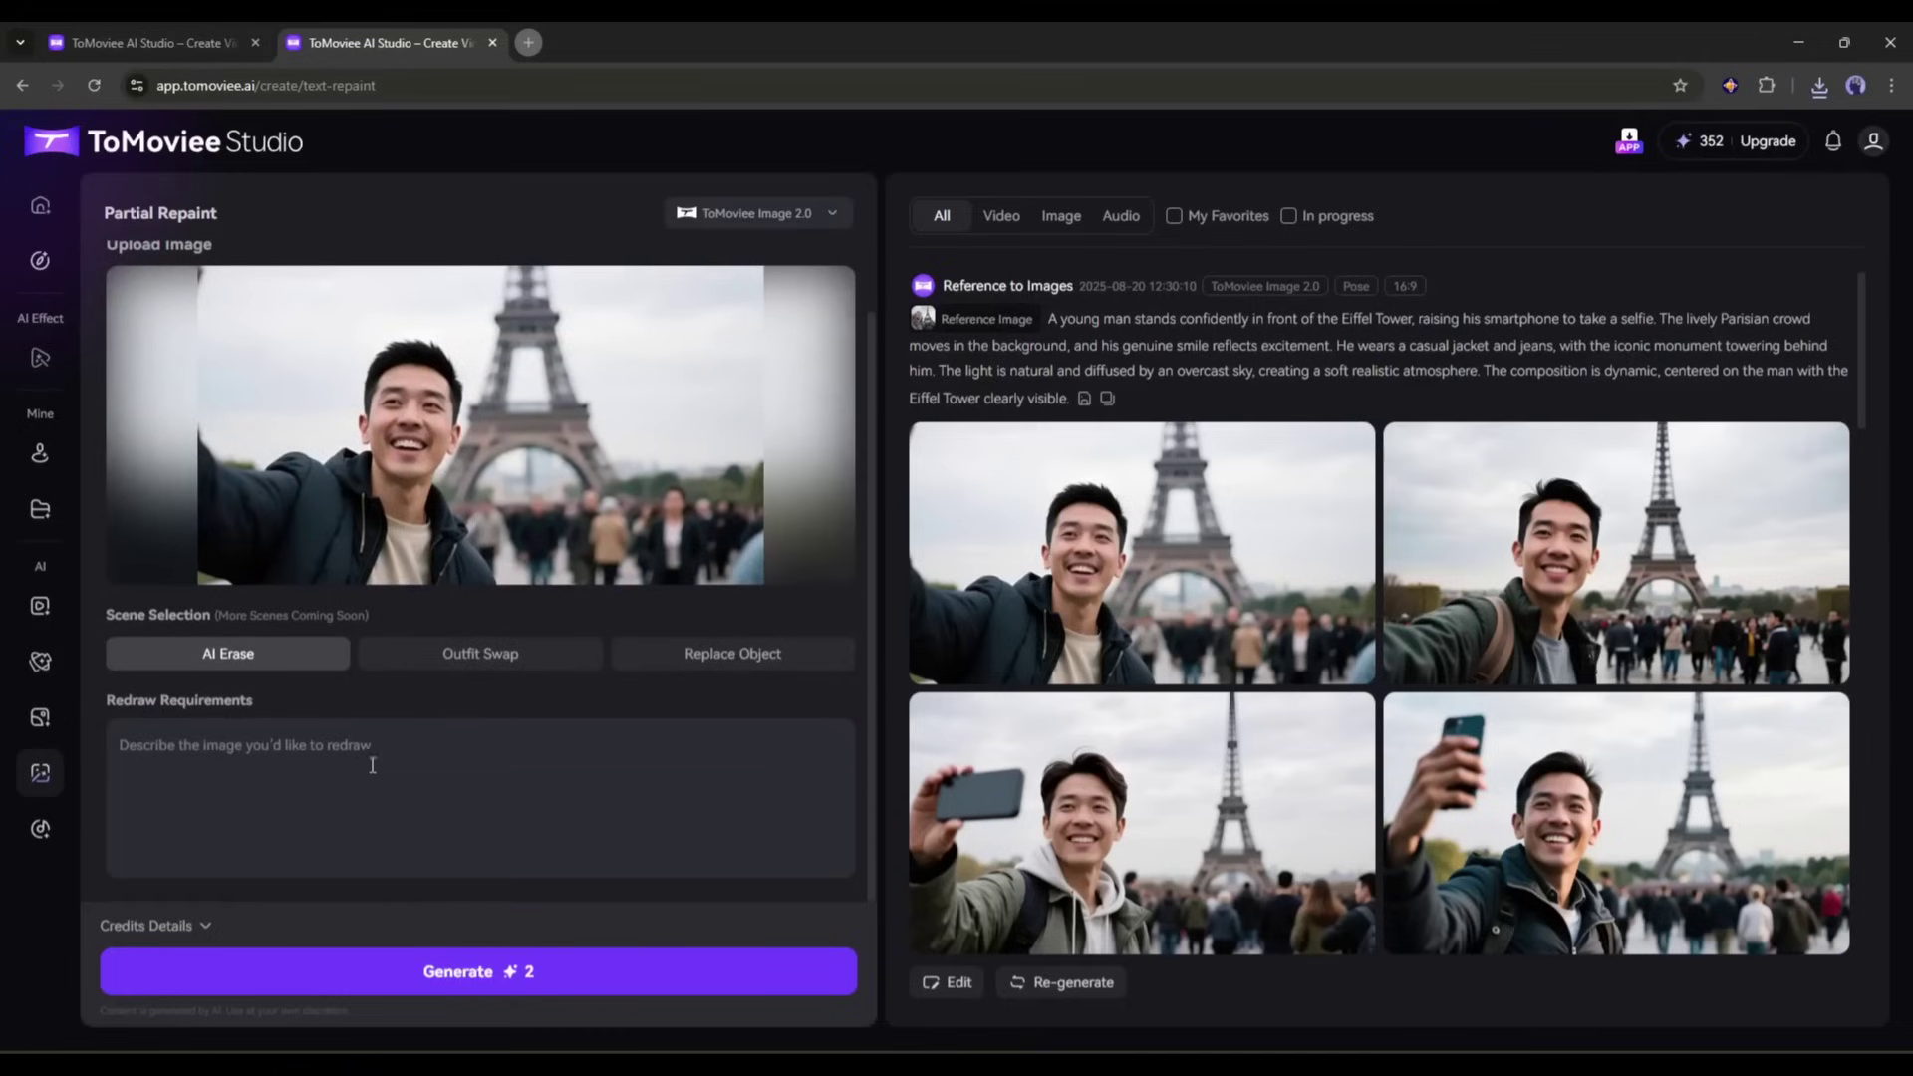
click(330, 744)
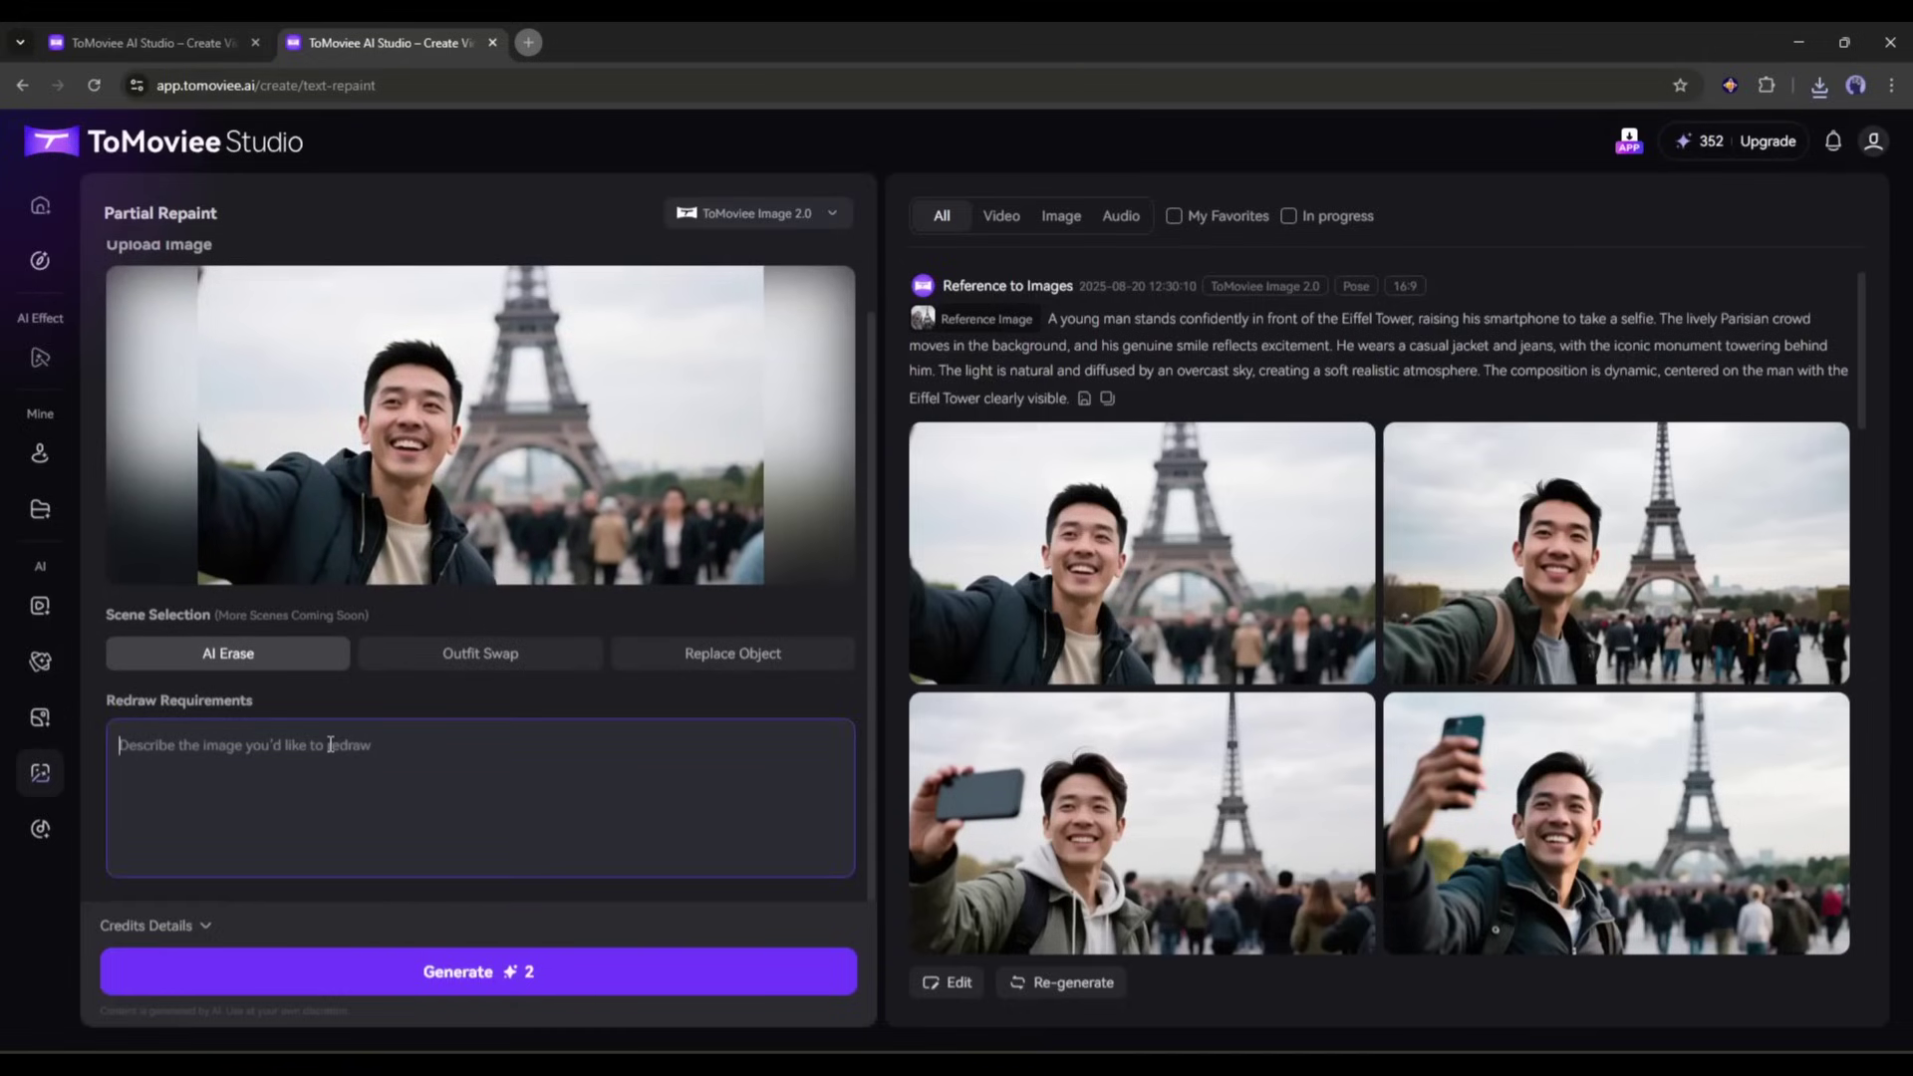
text(re)
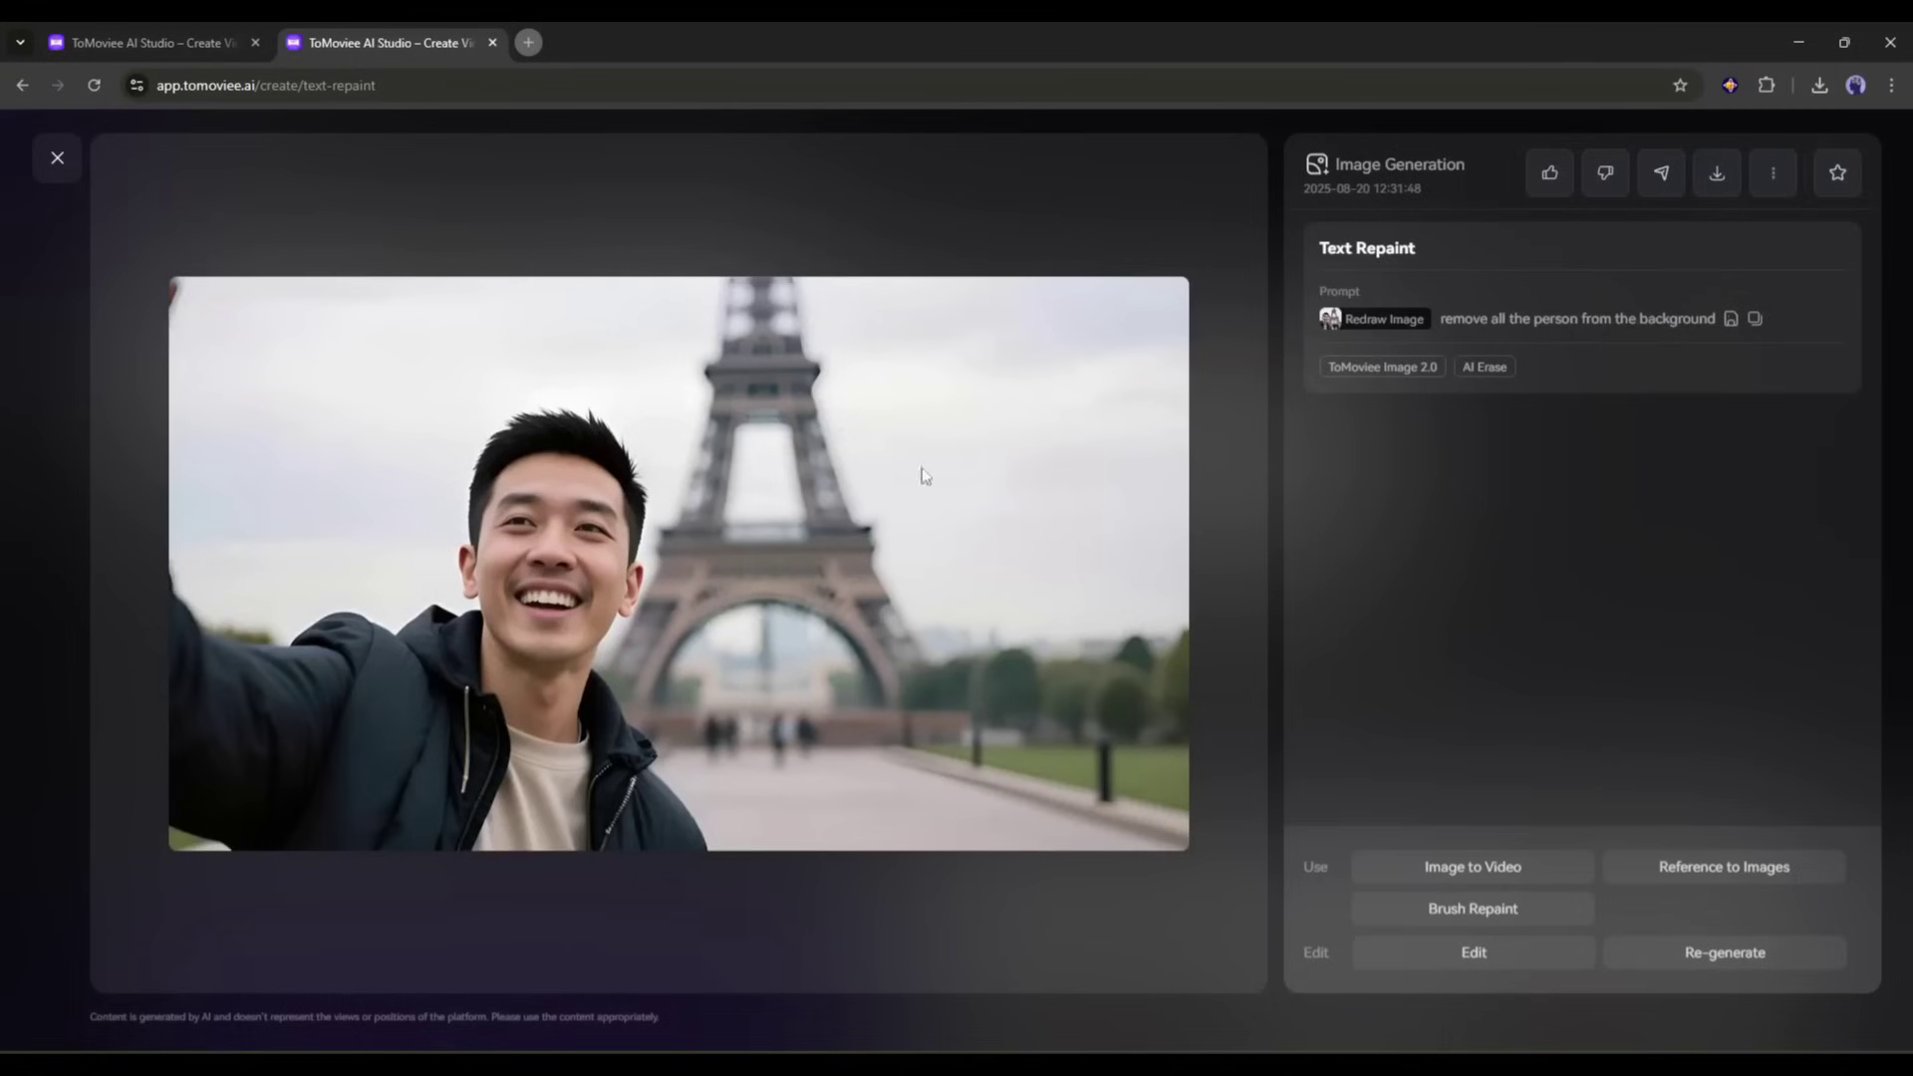
click(57, 157)
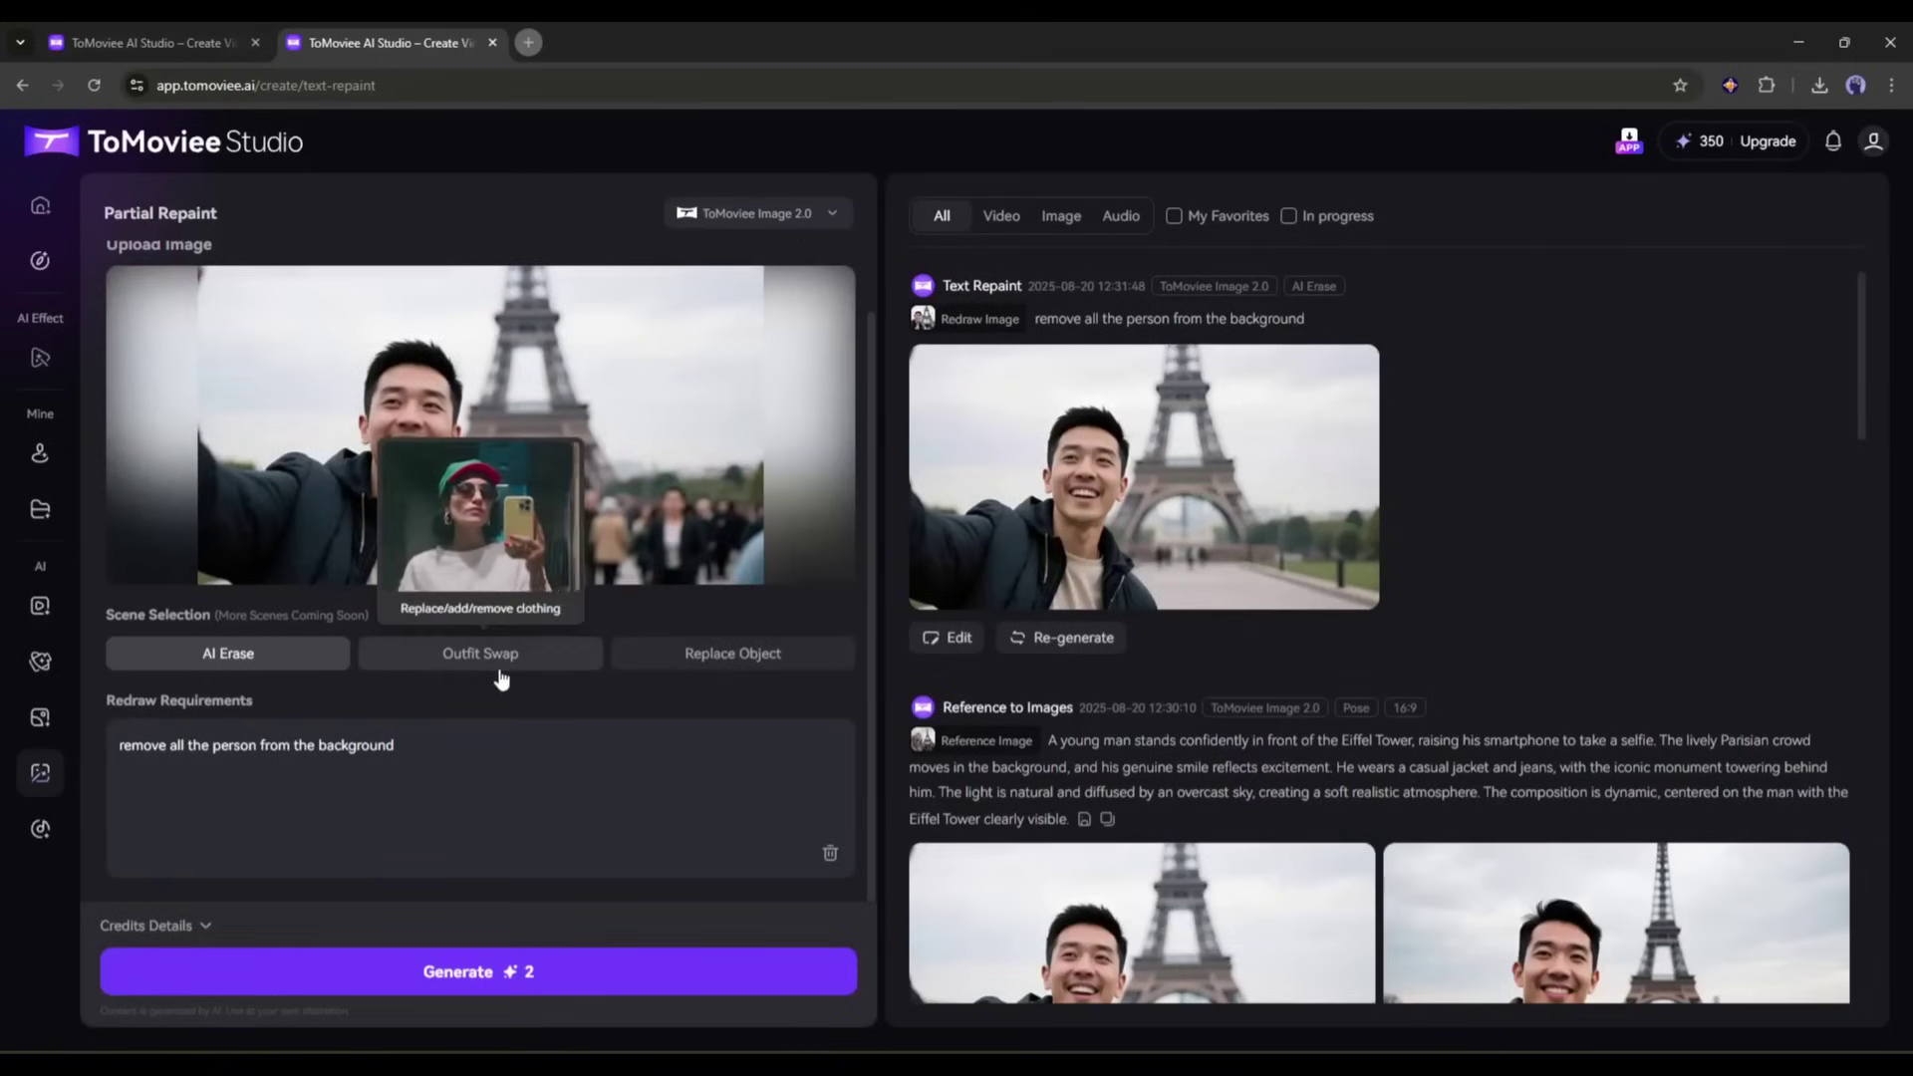
Generate an Outfit Swap repaint with the requirement "Chnage the jacket color to red" and view the result enlarged.
click(501, 677)
click(441, 756)
key(ctrl+a)
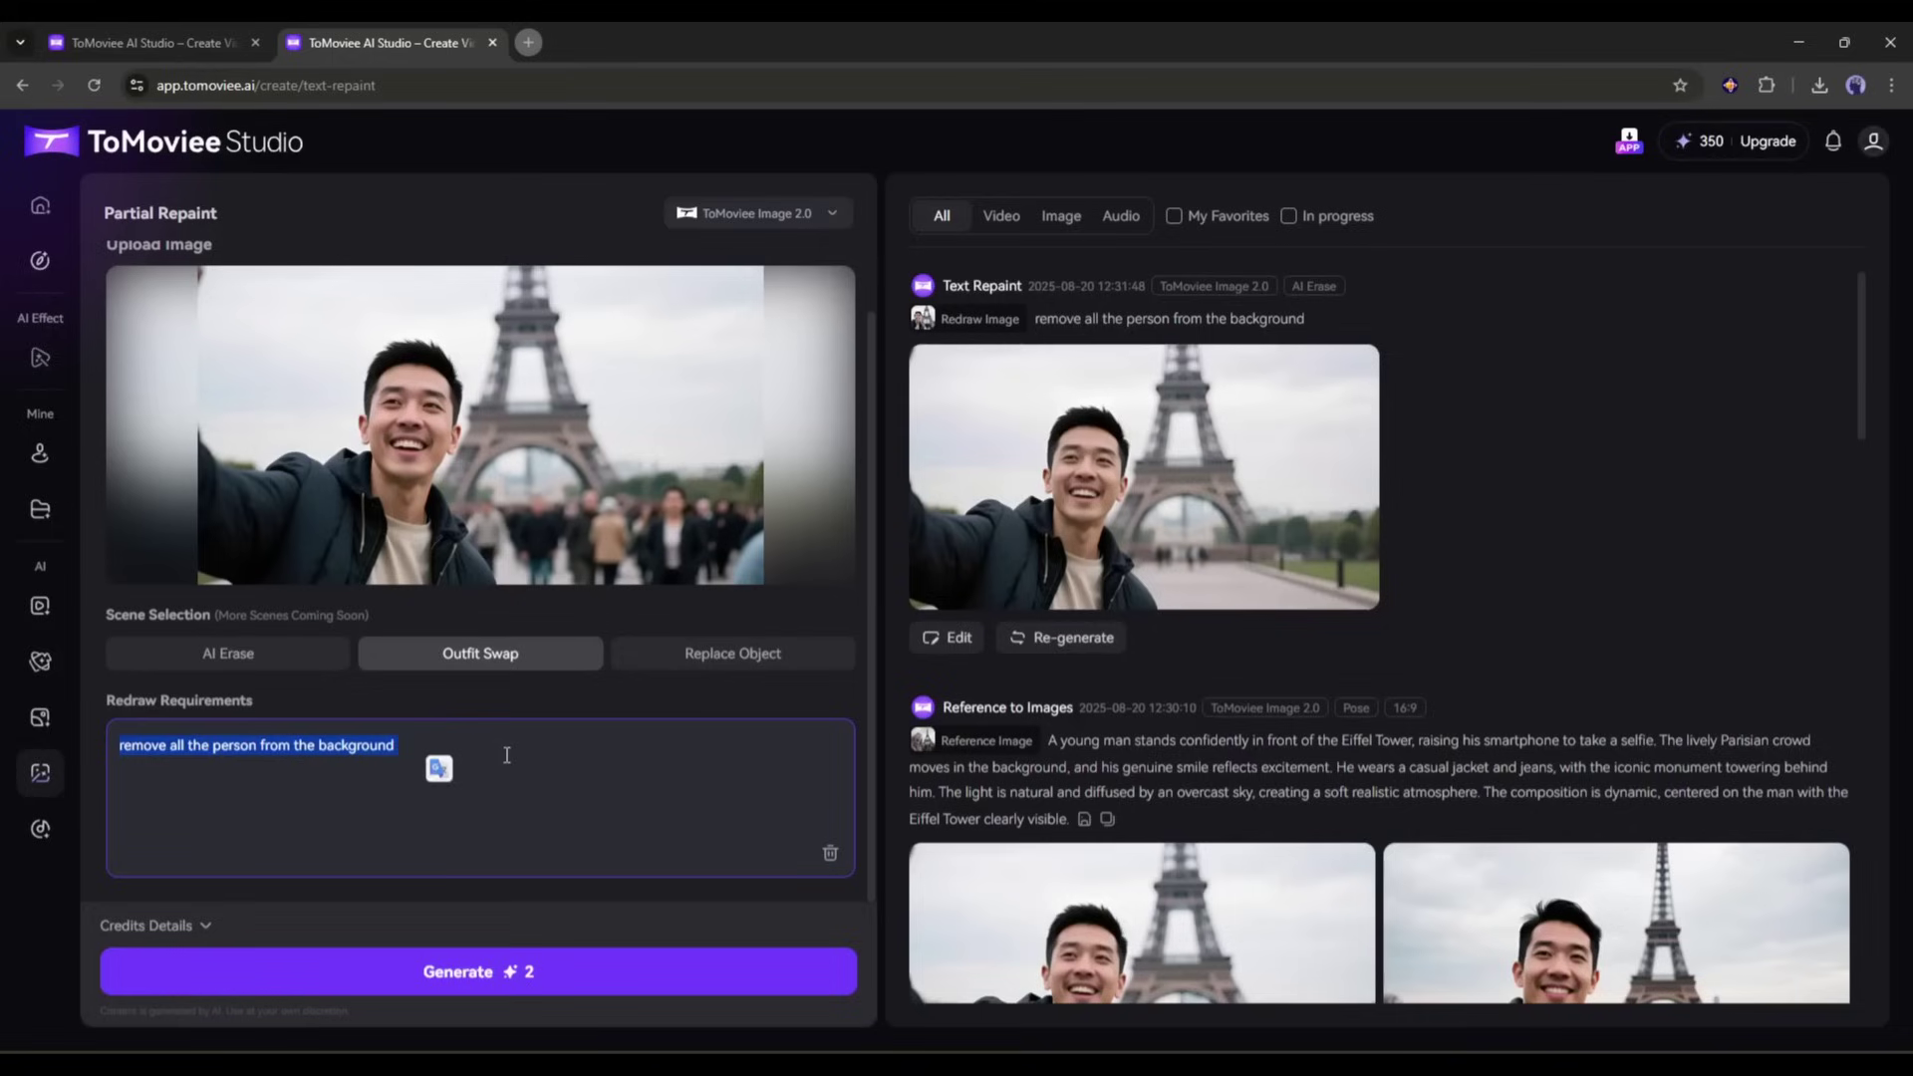
key(BackSpace)
text(Chnage the jacket col)
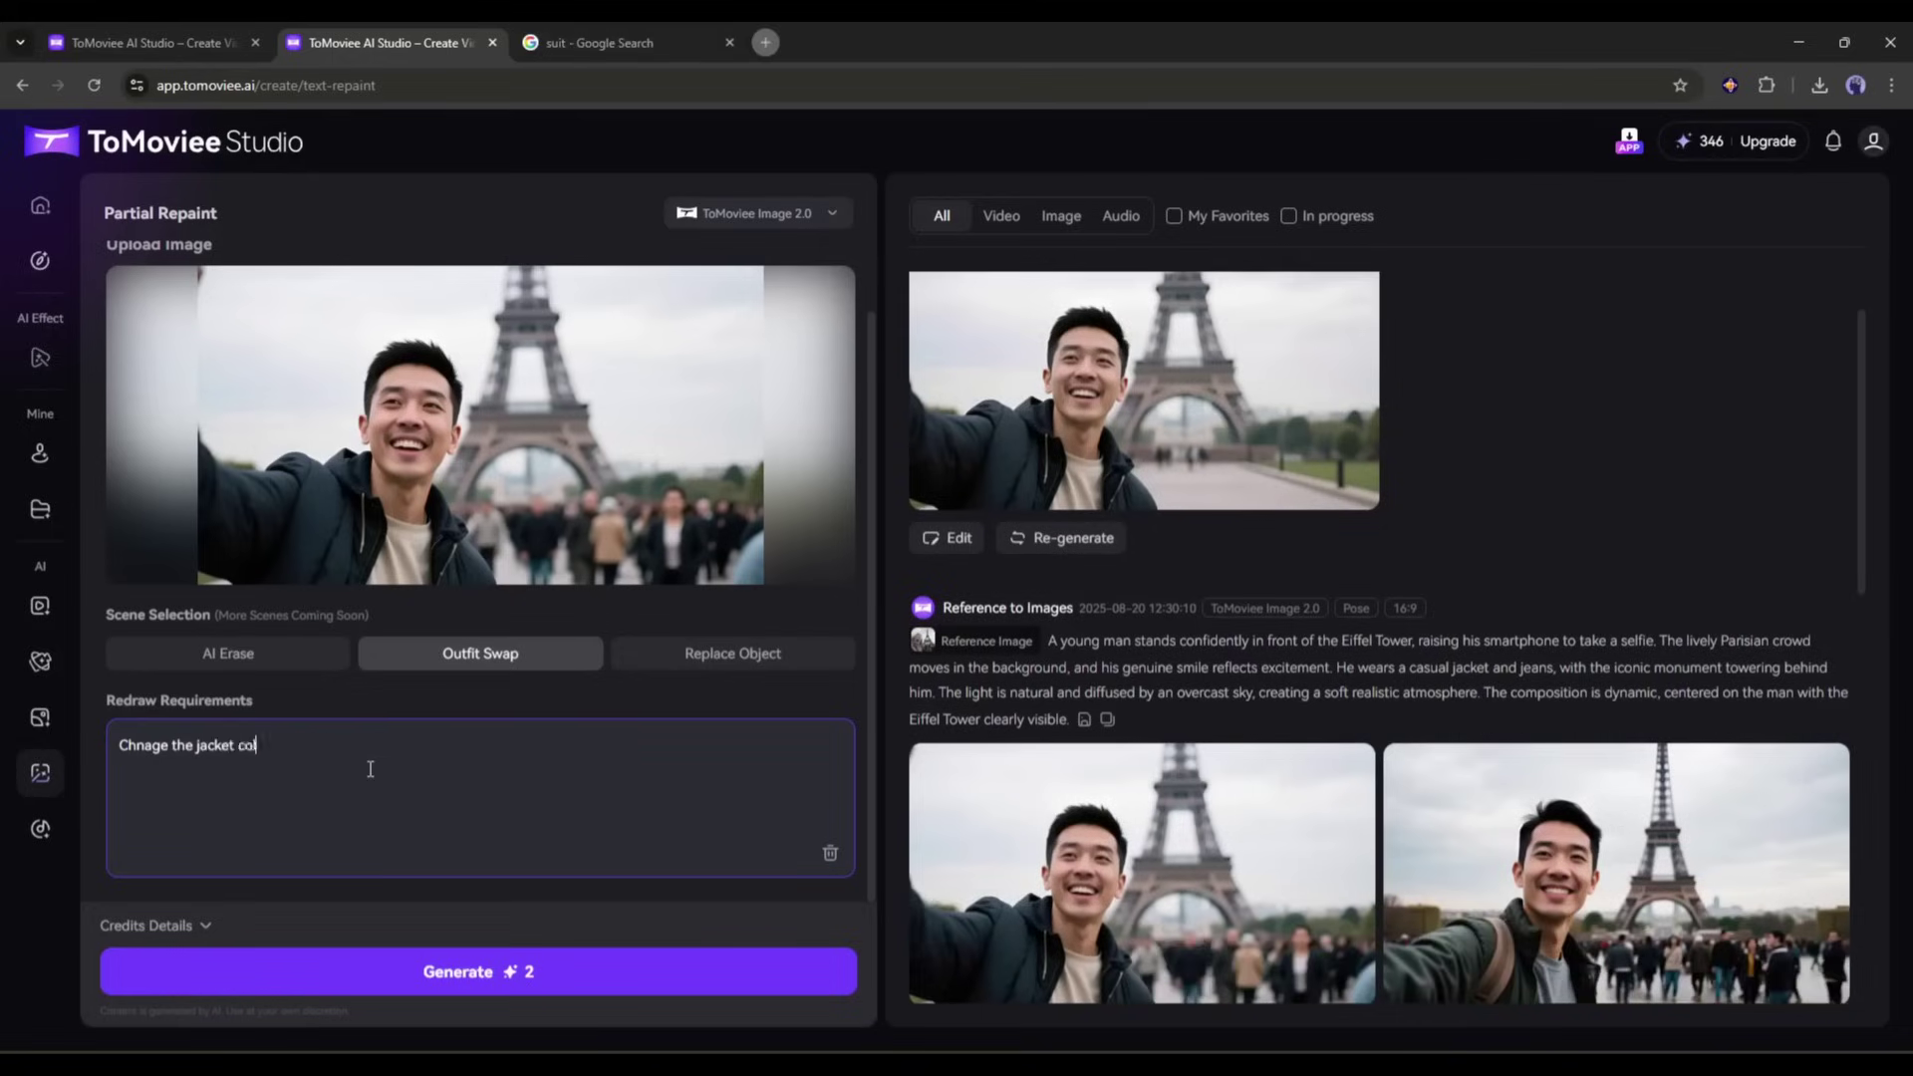
text(or to red)
click(476, 972)
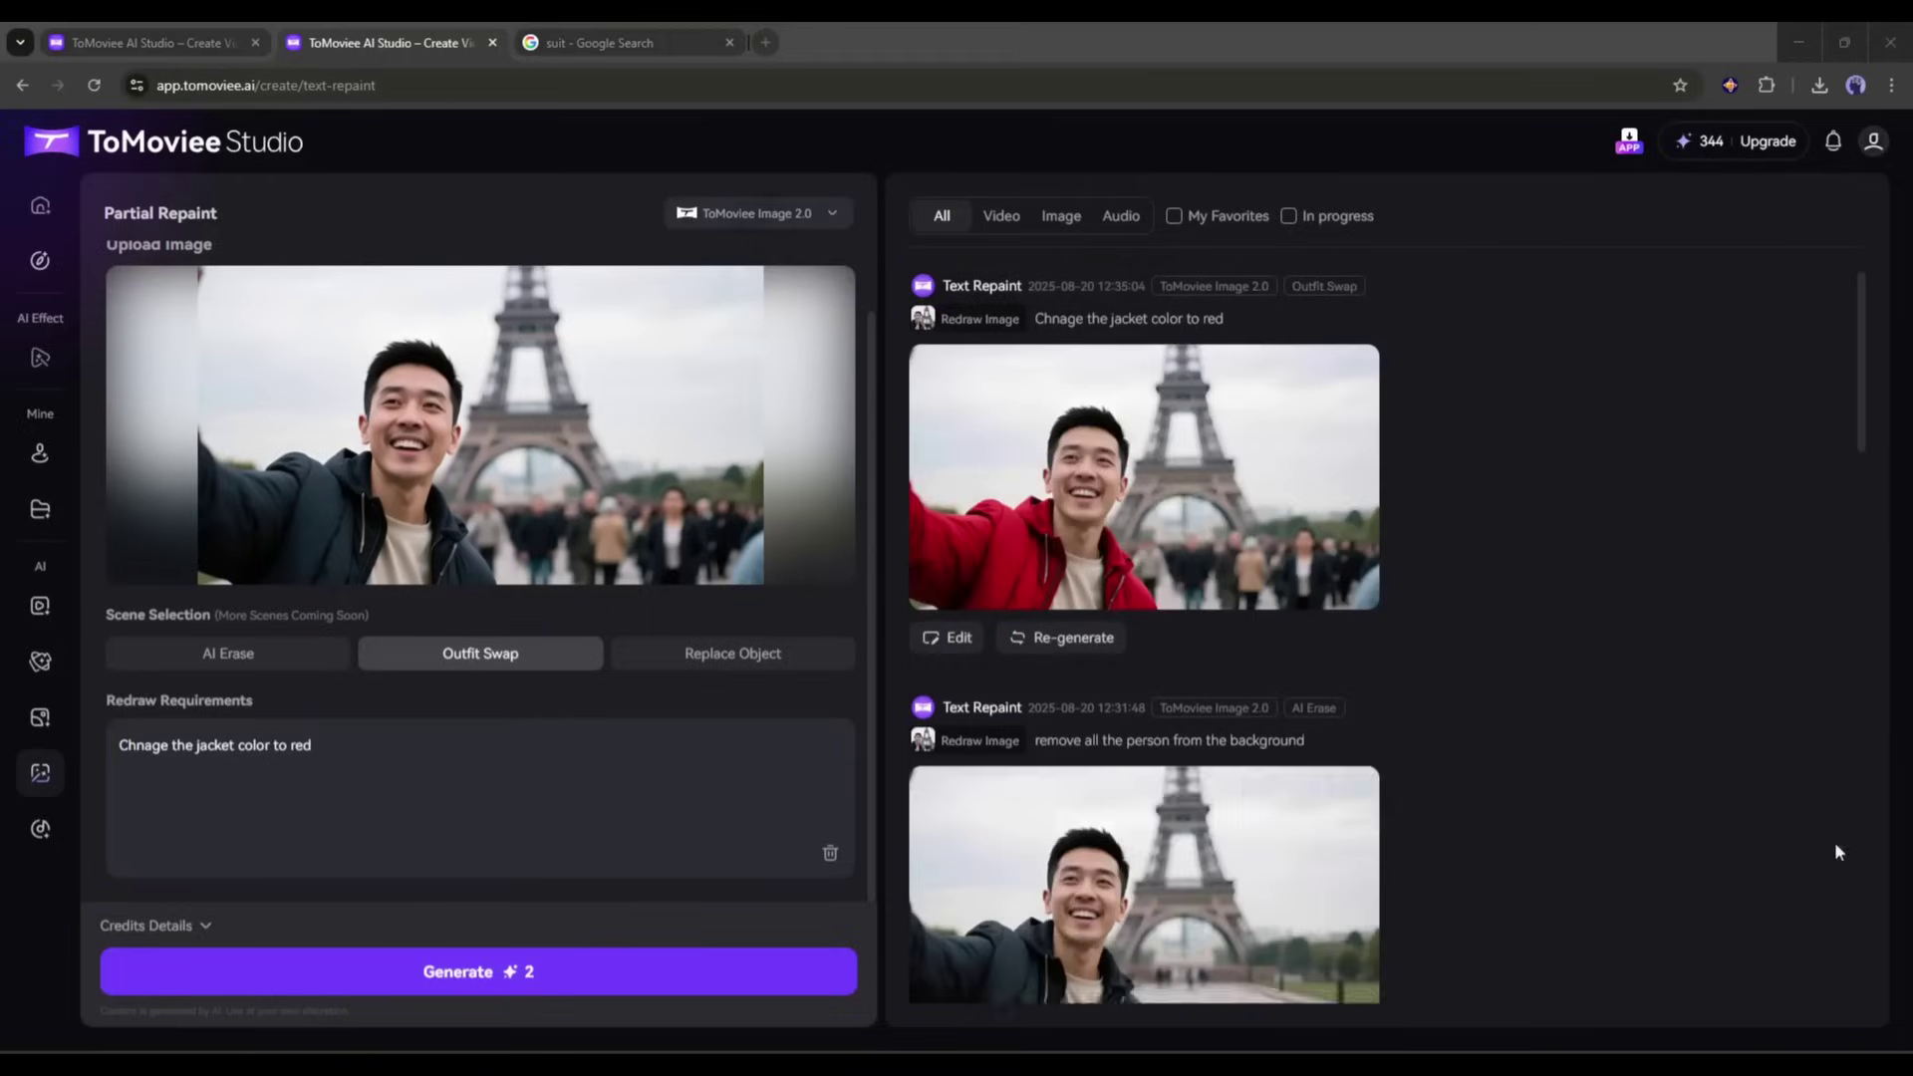
click(1150, 471)
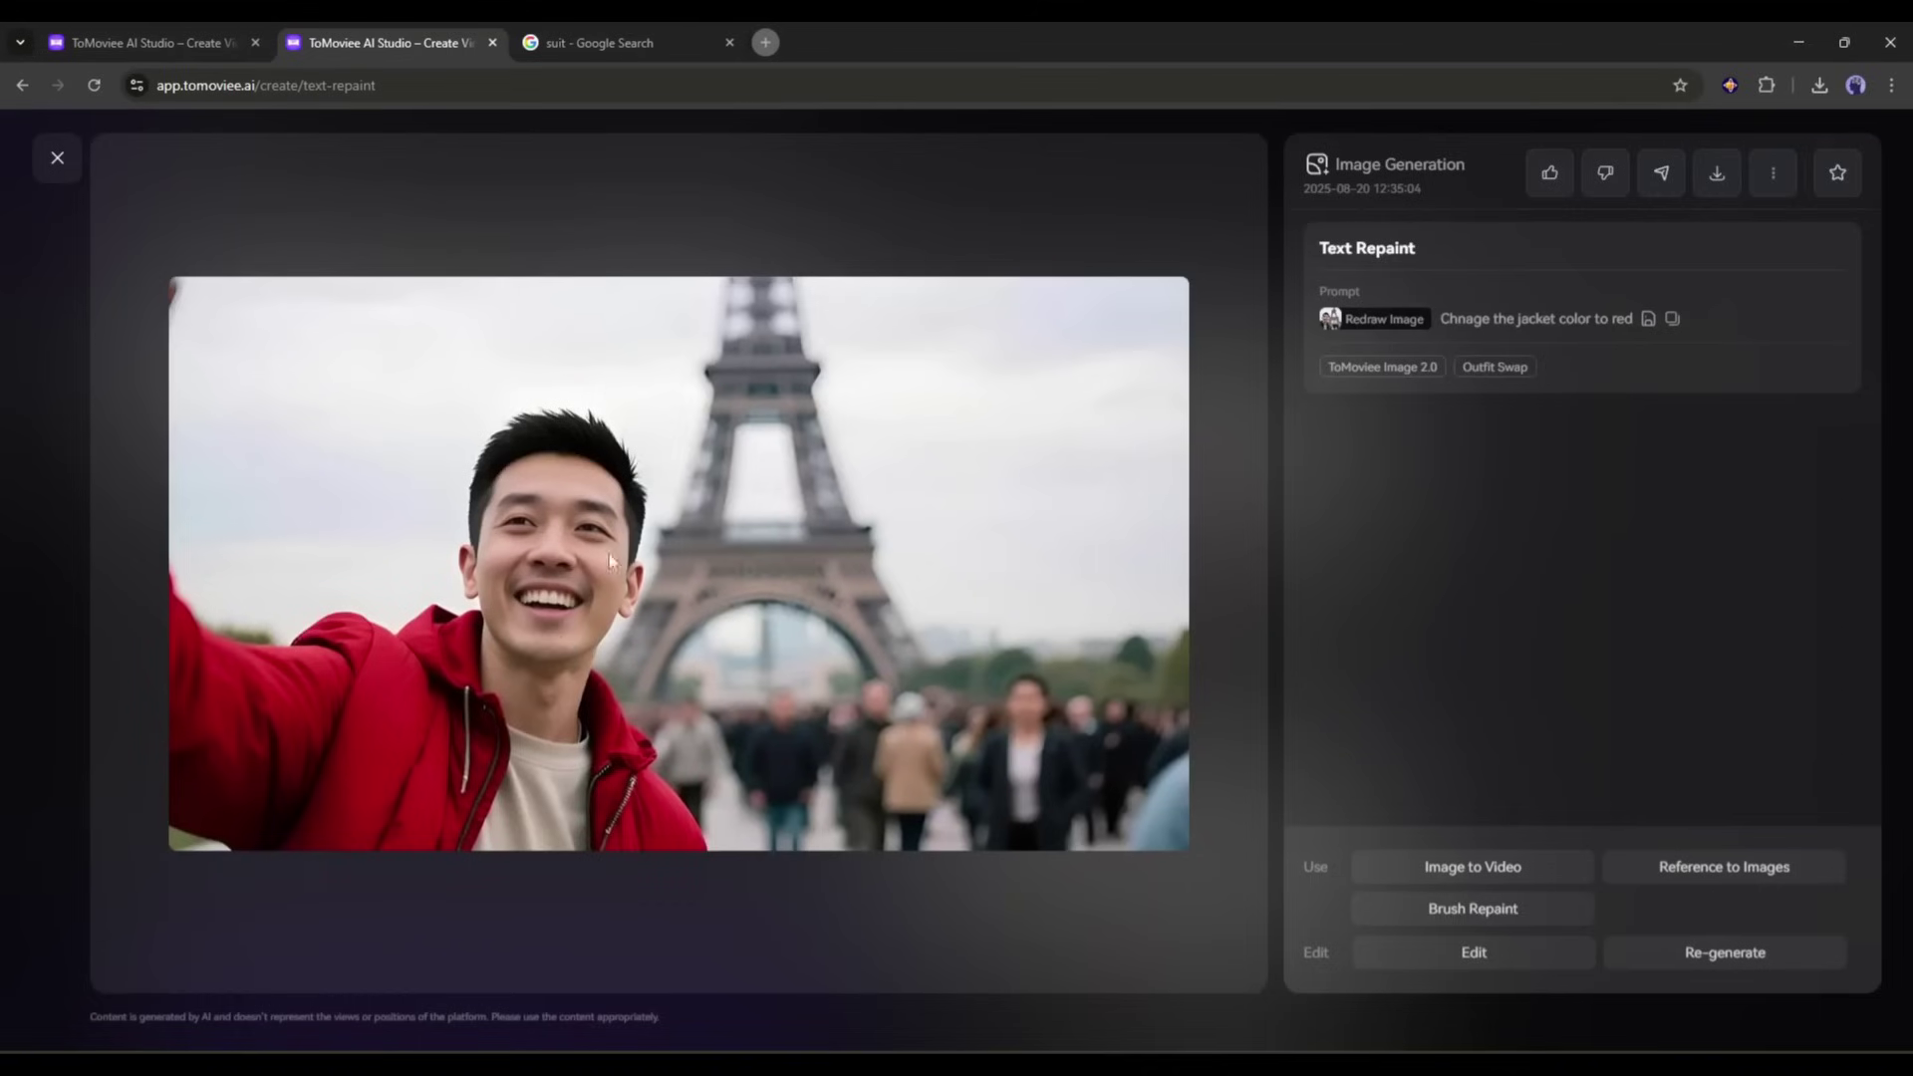
click(57, 158)
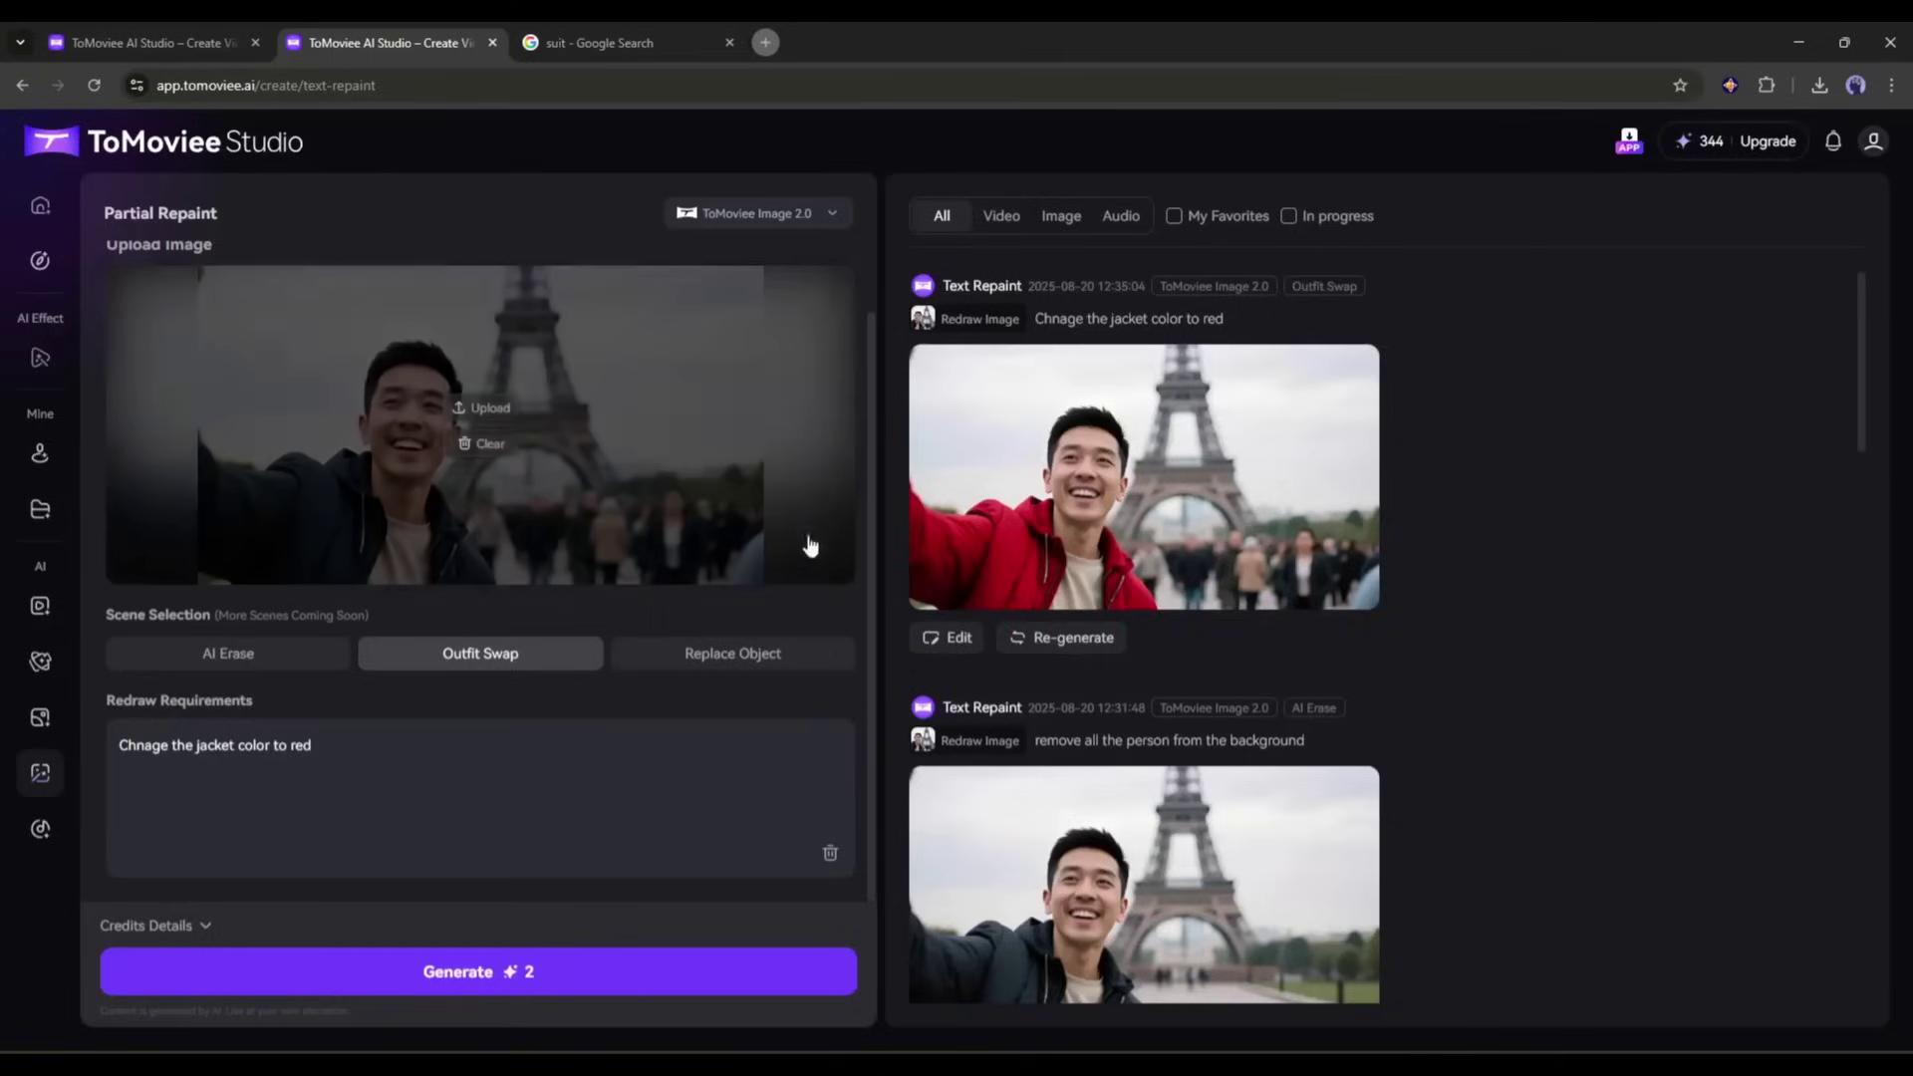
Generate a Replace Object repaint with the requirement "Chnage the Eifel Tower to Burj Khalifa" and view the result enlarged.
click(732, 674)
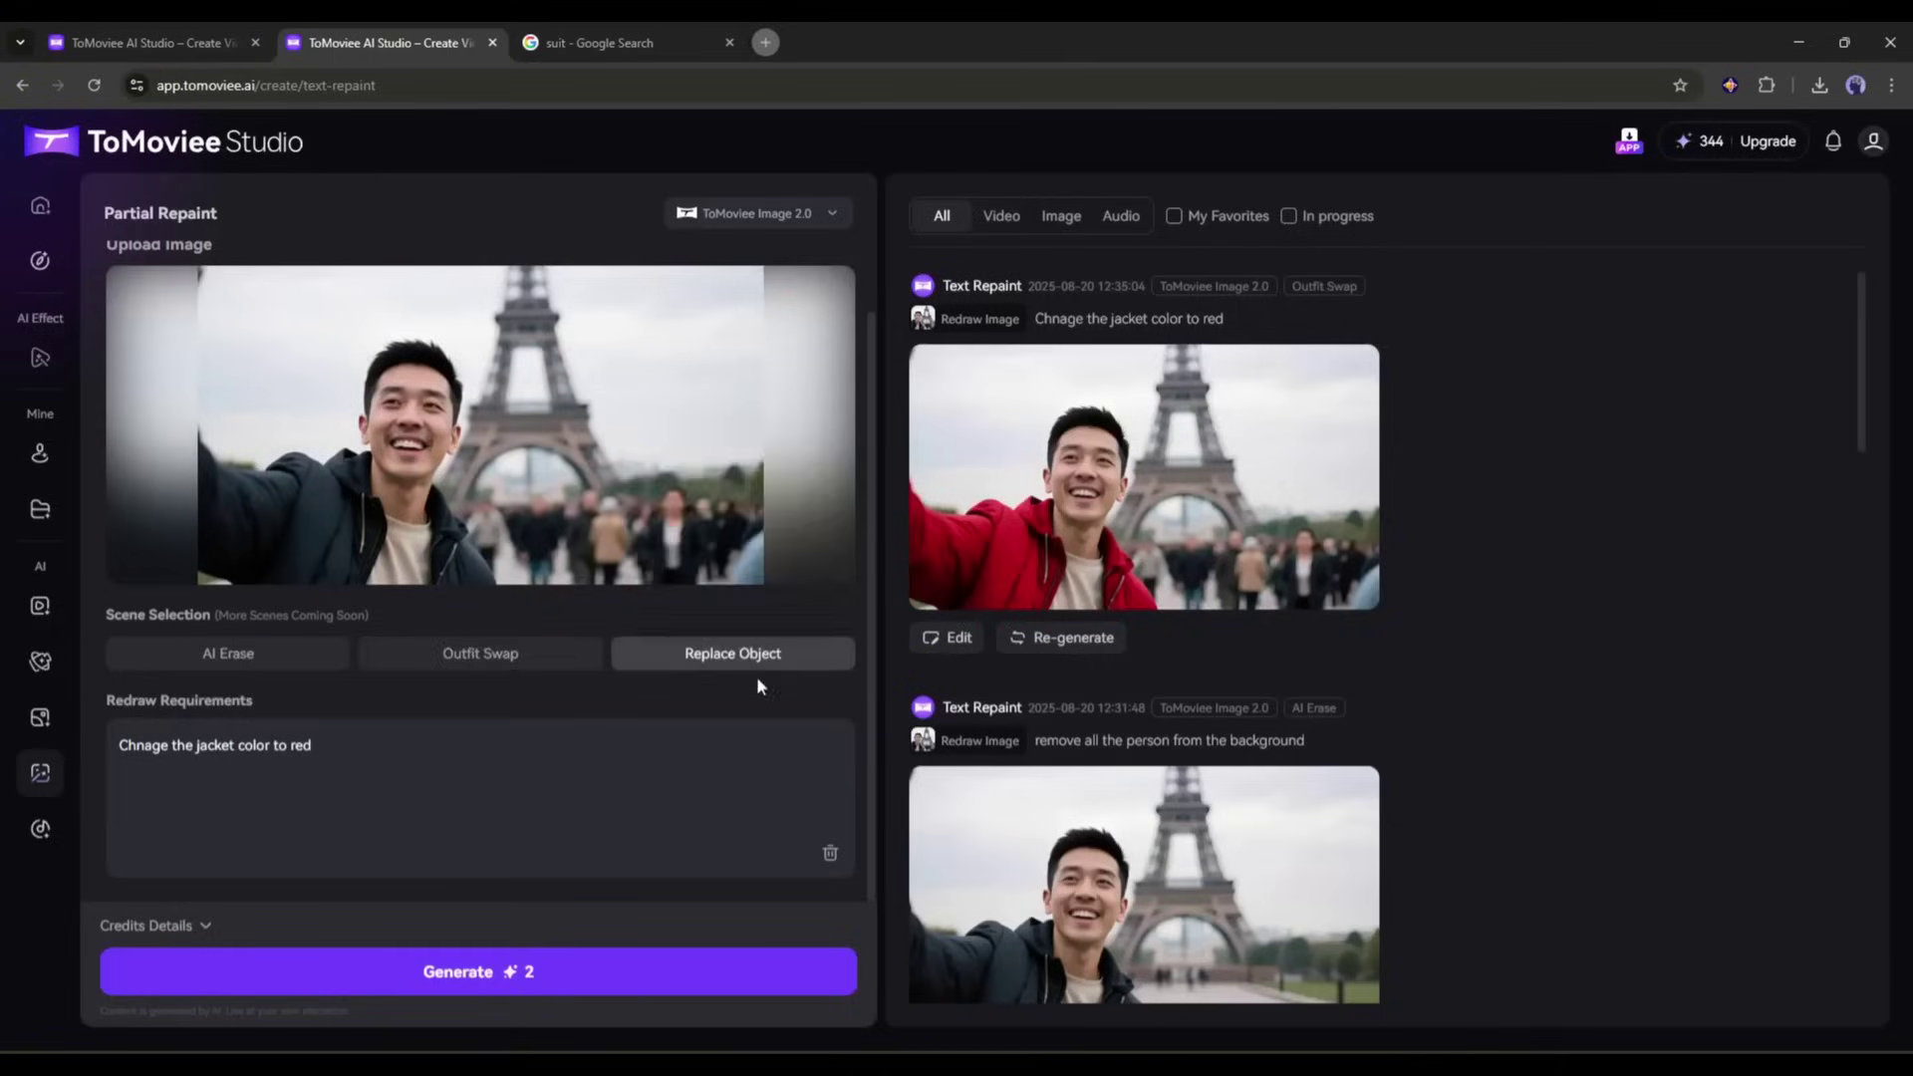
mouse_move(586, 426)
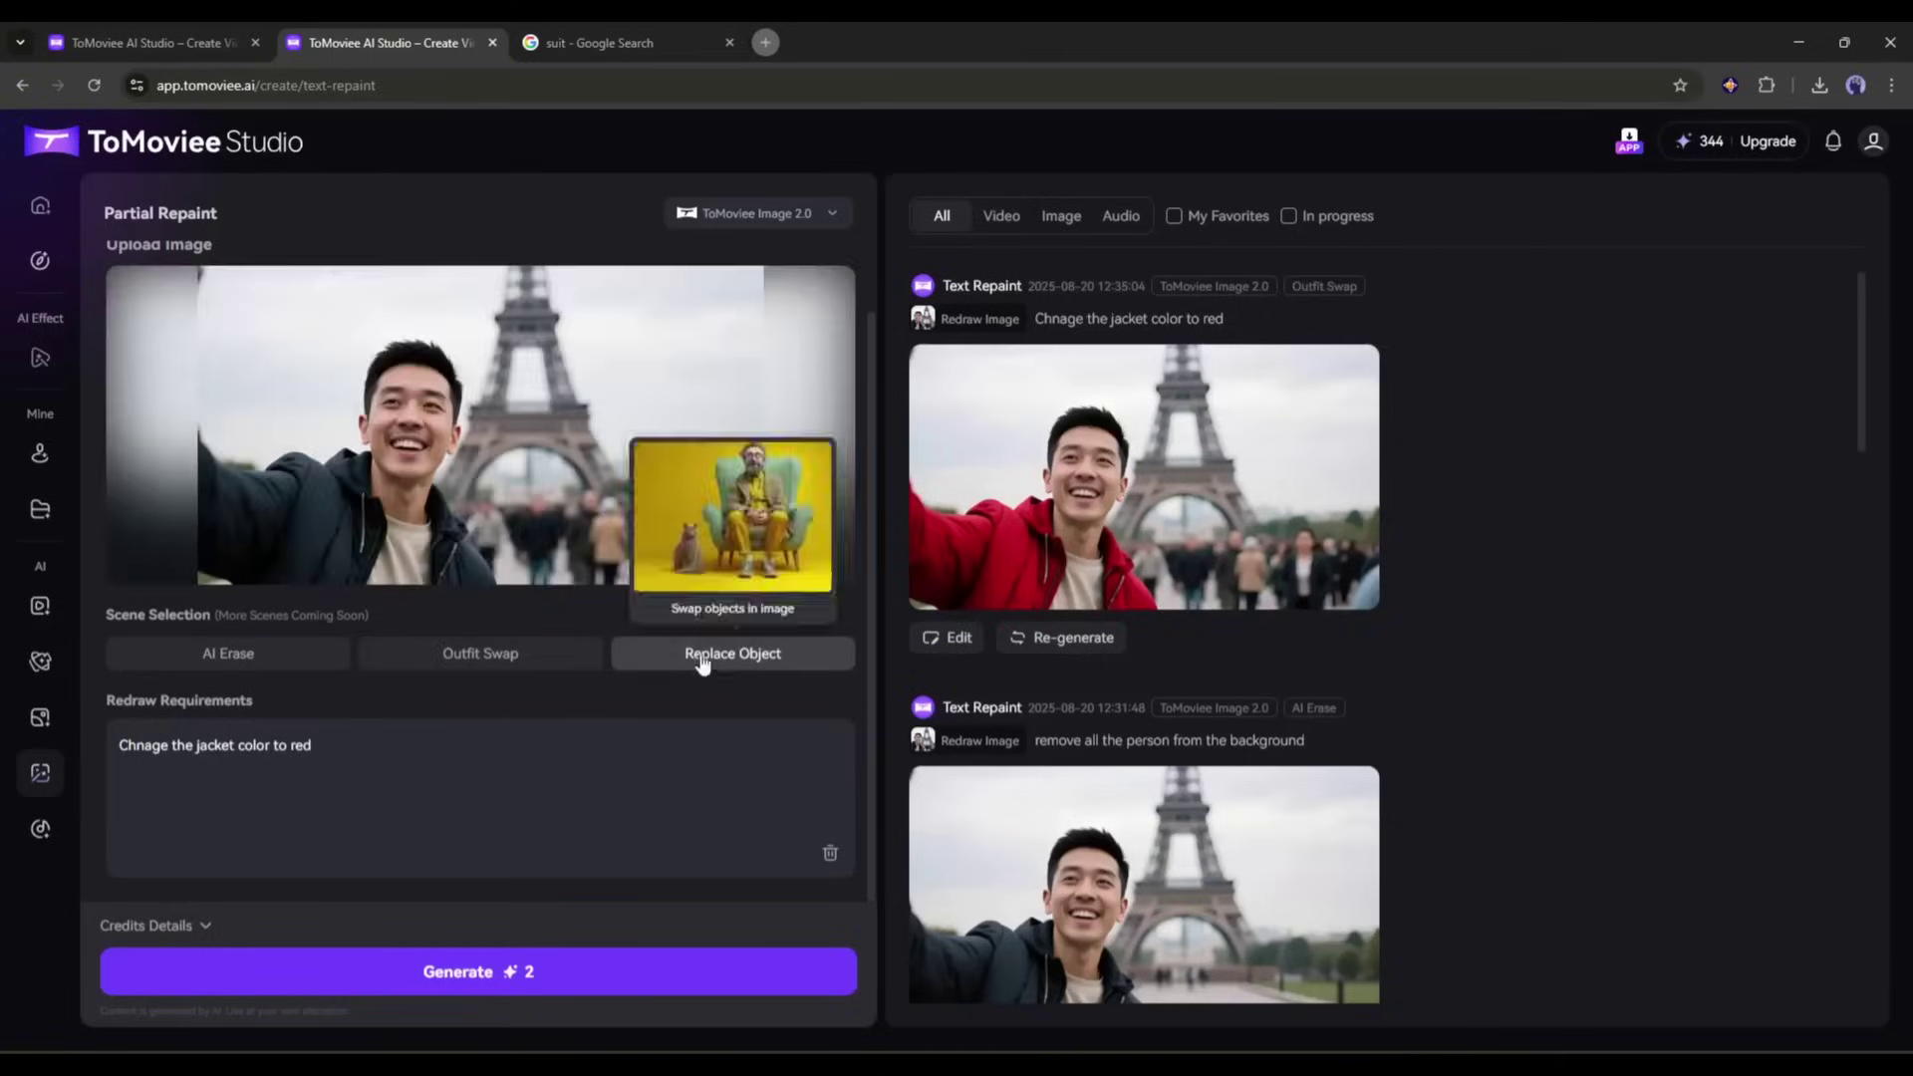
triple_click(389, 769)
key(BackSpace)
text(Chnage the Eifel)
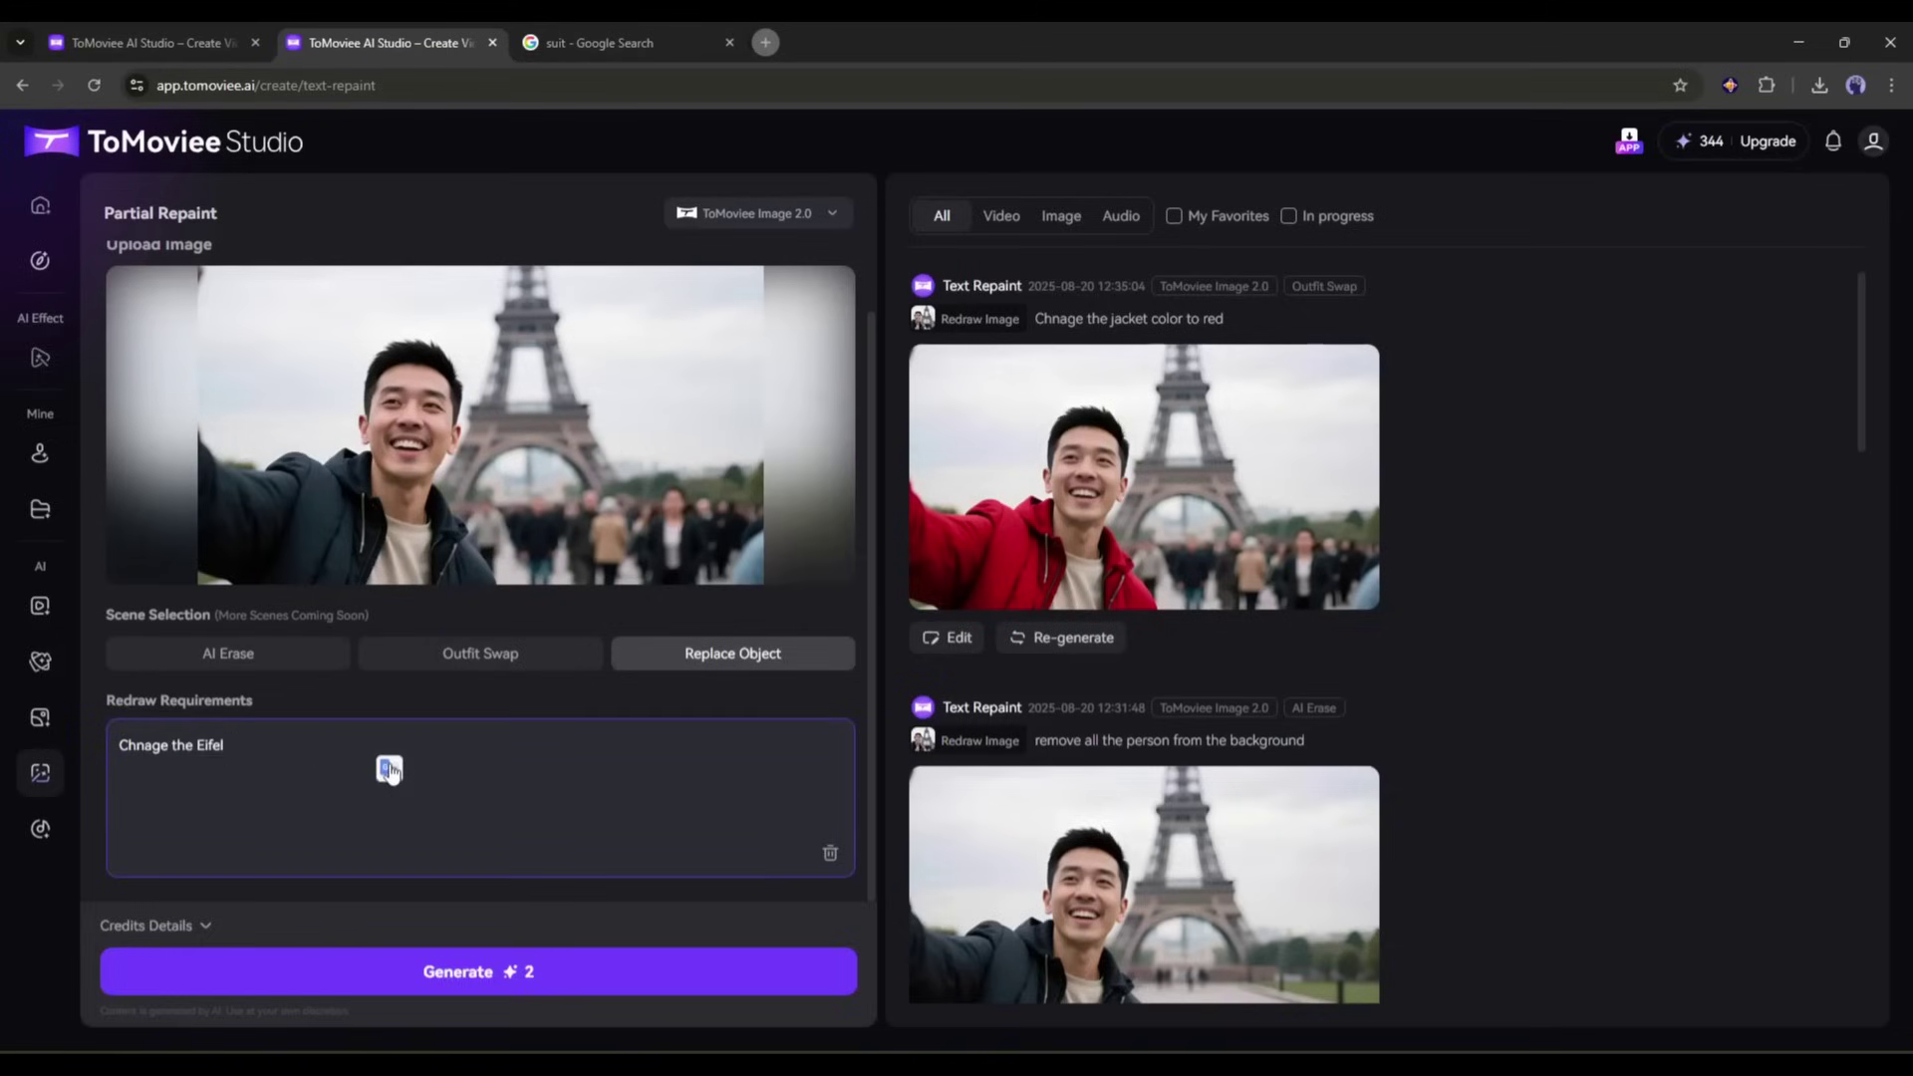
text( Tower to Burj Khalifa)
click(478, 973)
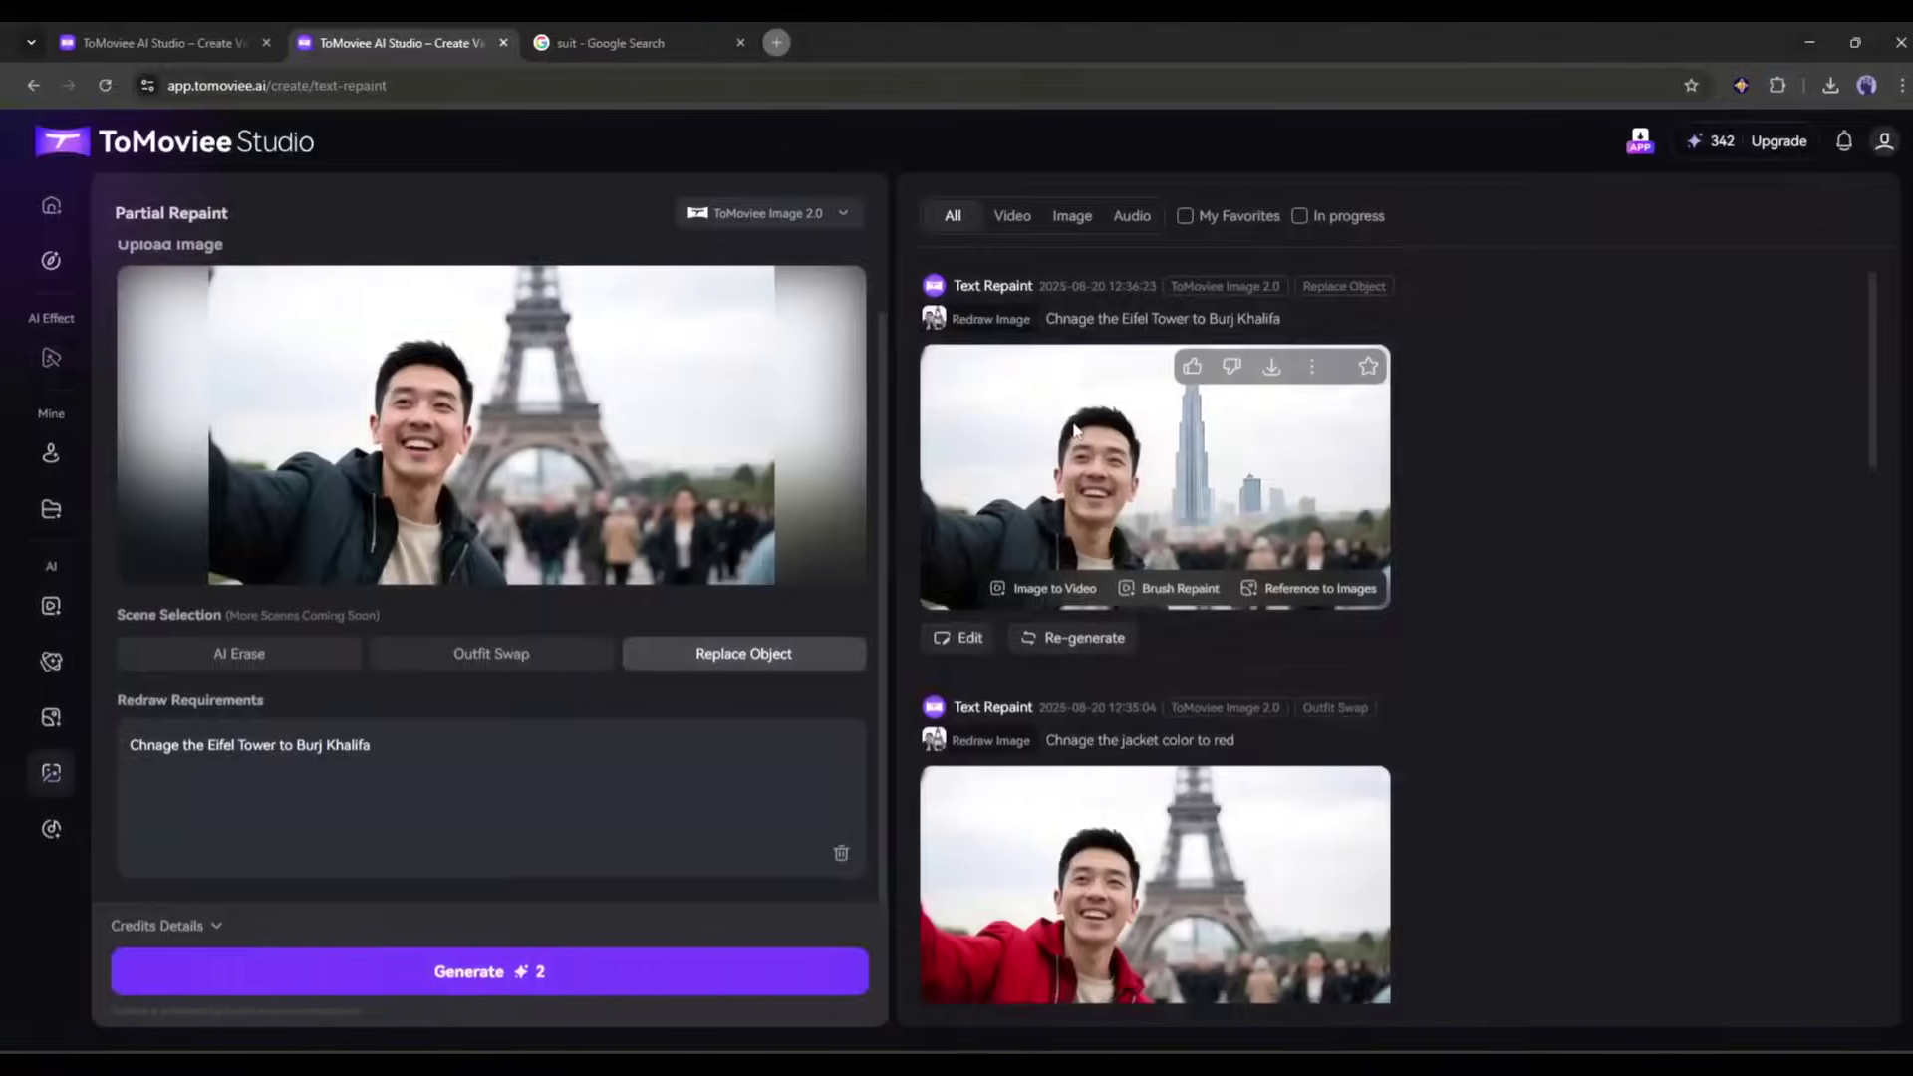
click(1064, 433)
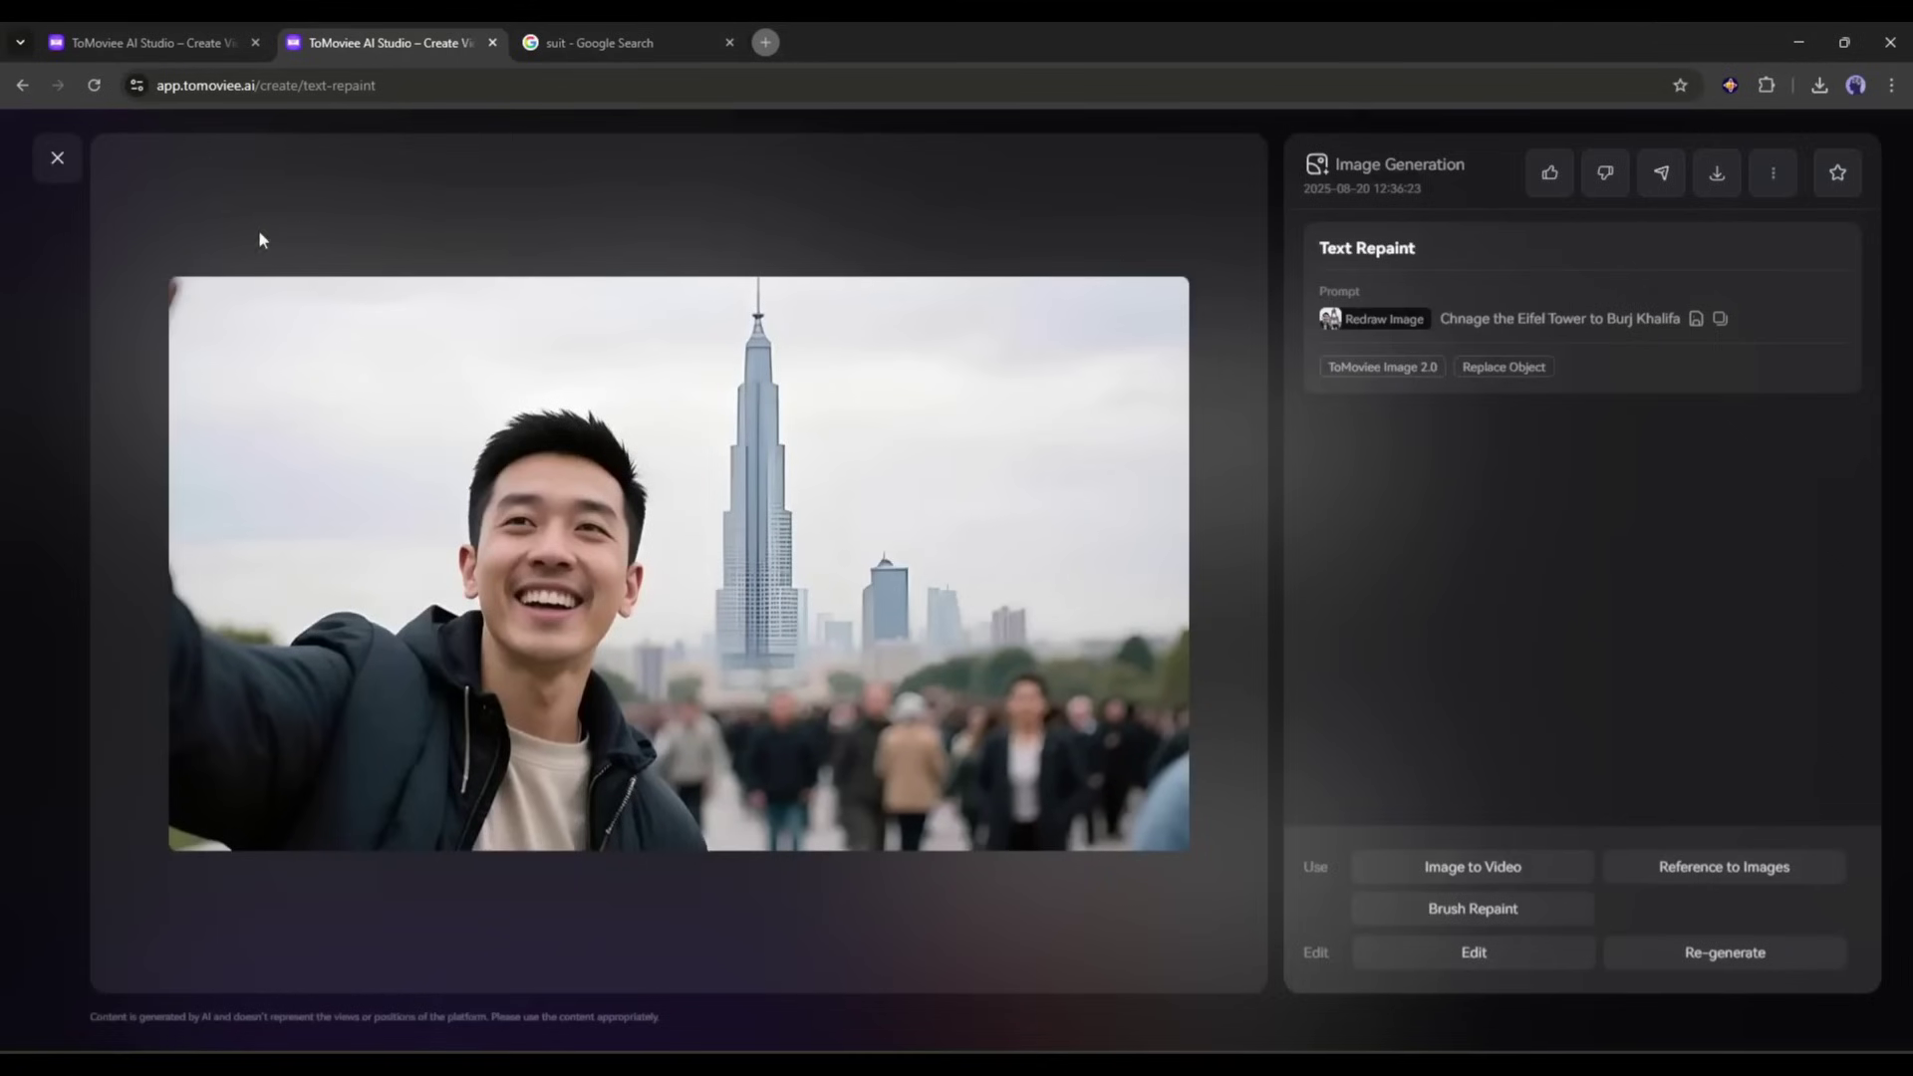
click(57, 157)
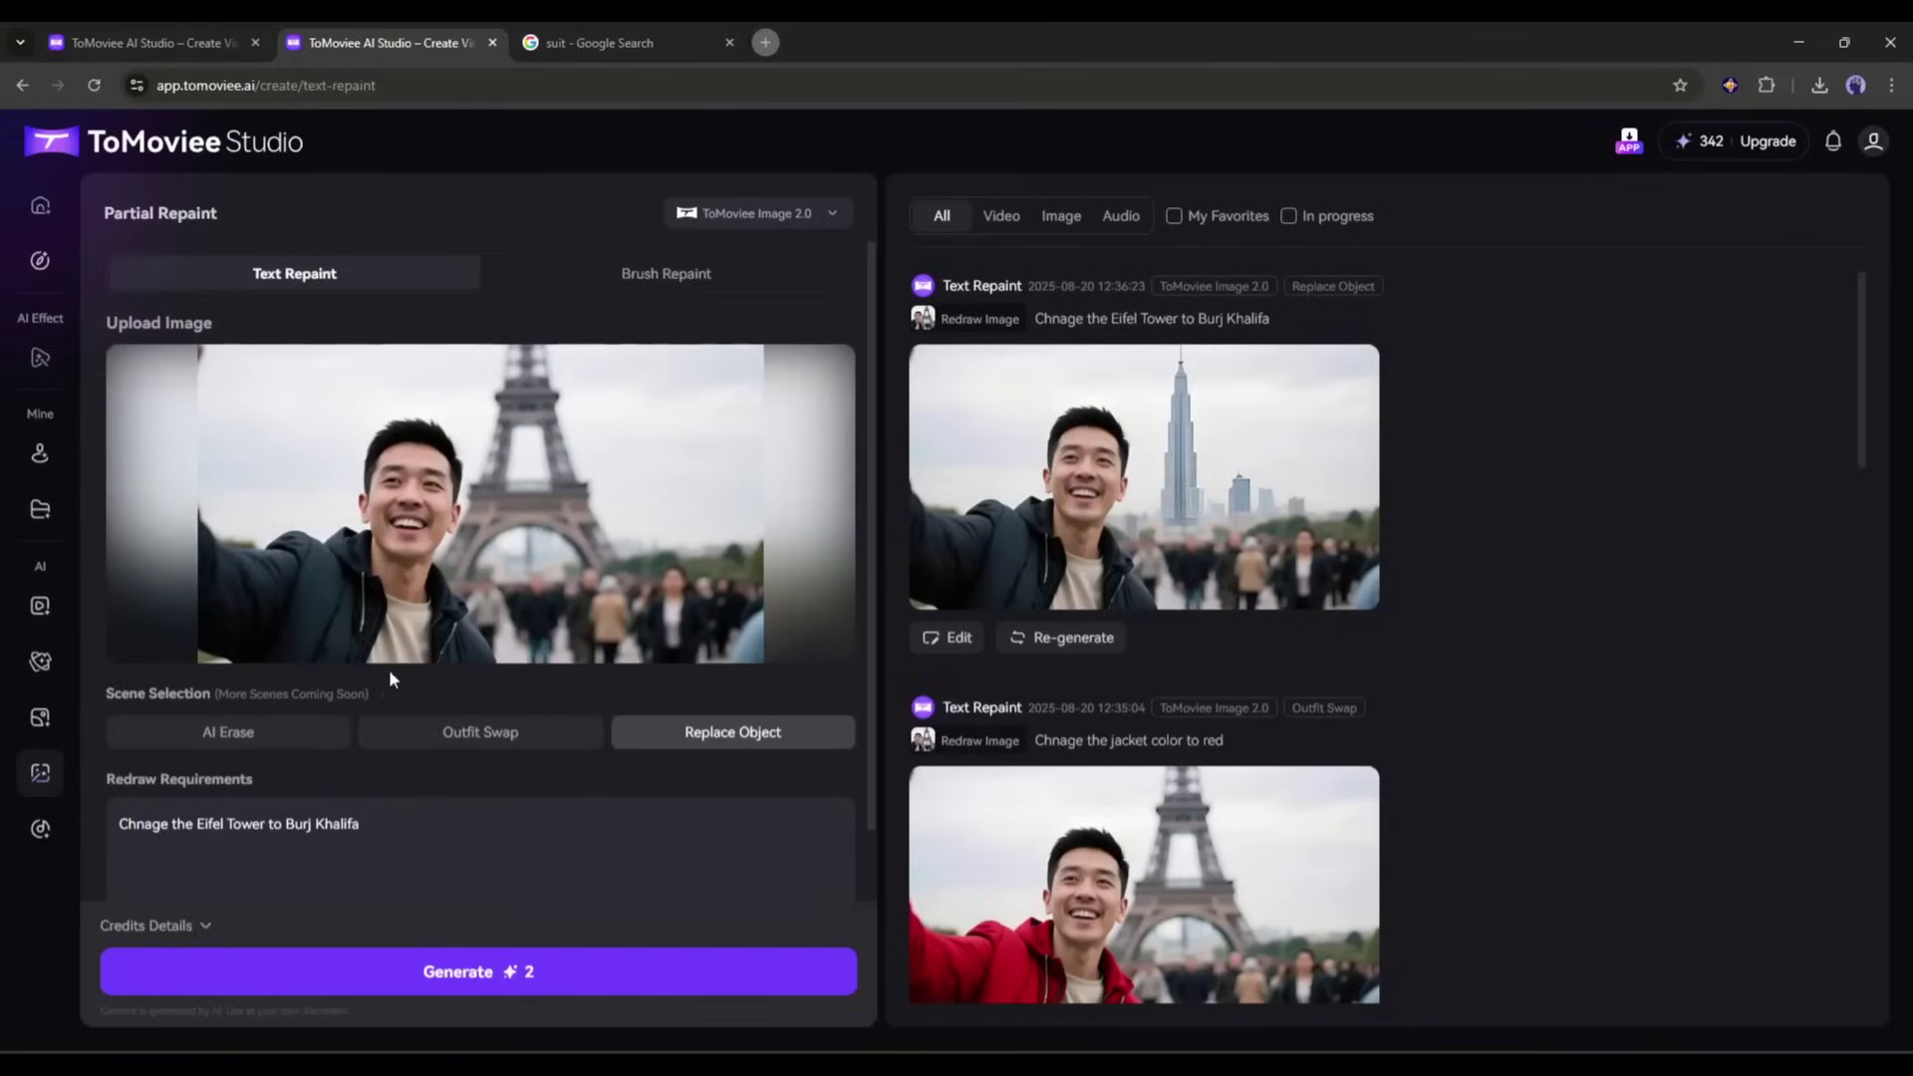
In Brush Repaint, select a rectangular area over the man and generate the image with the requirement "Chnage to an American Woman".
click(625, 279)
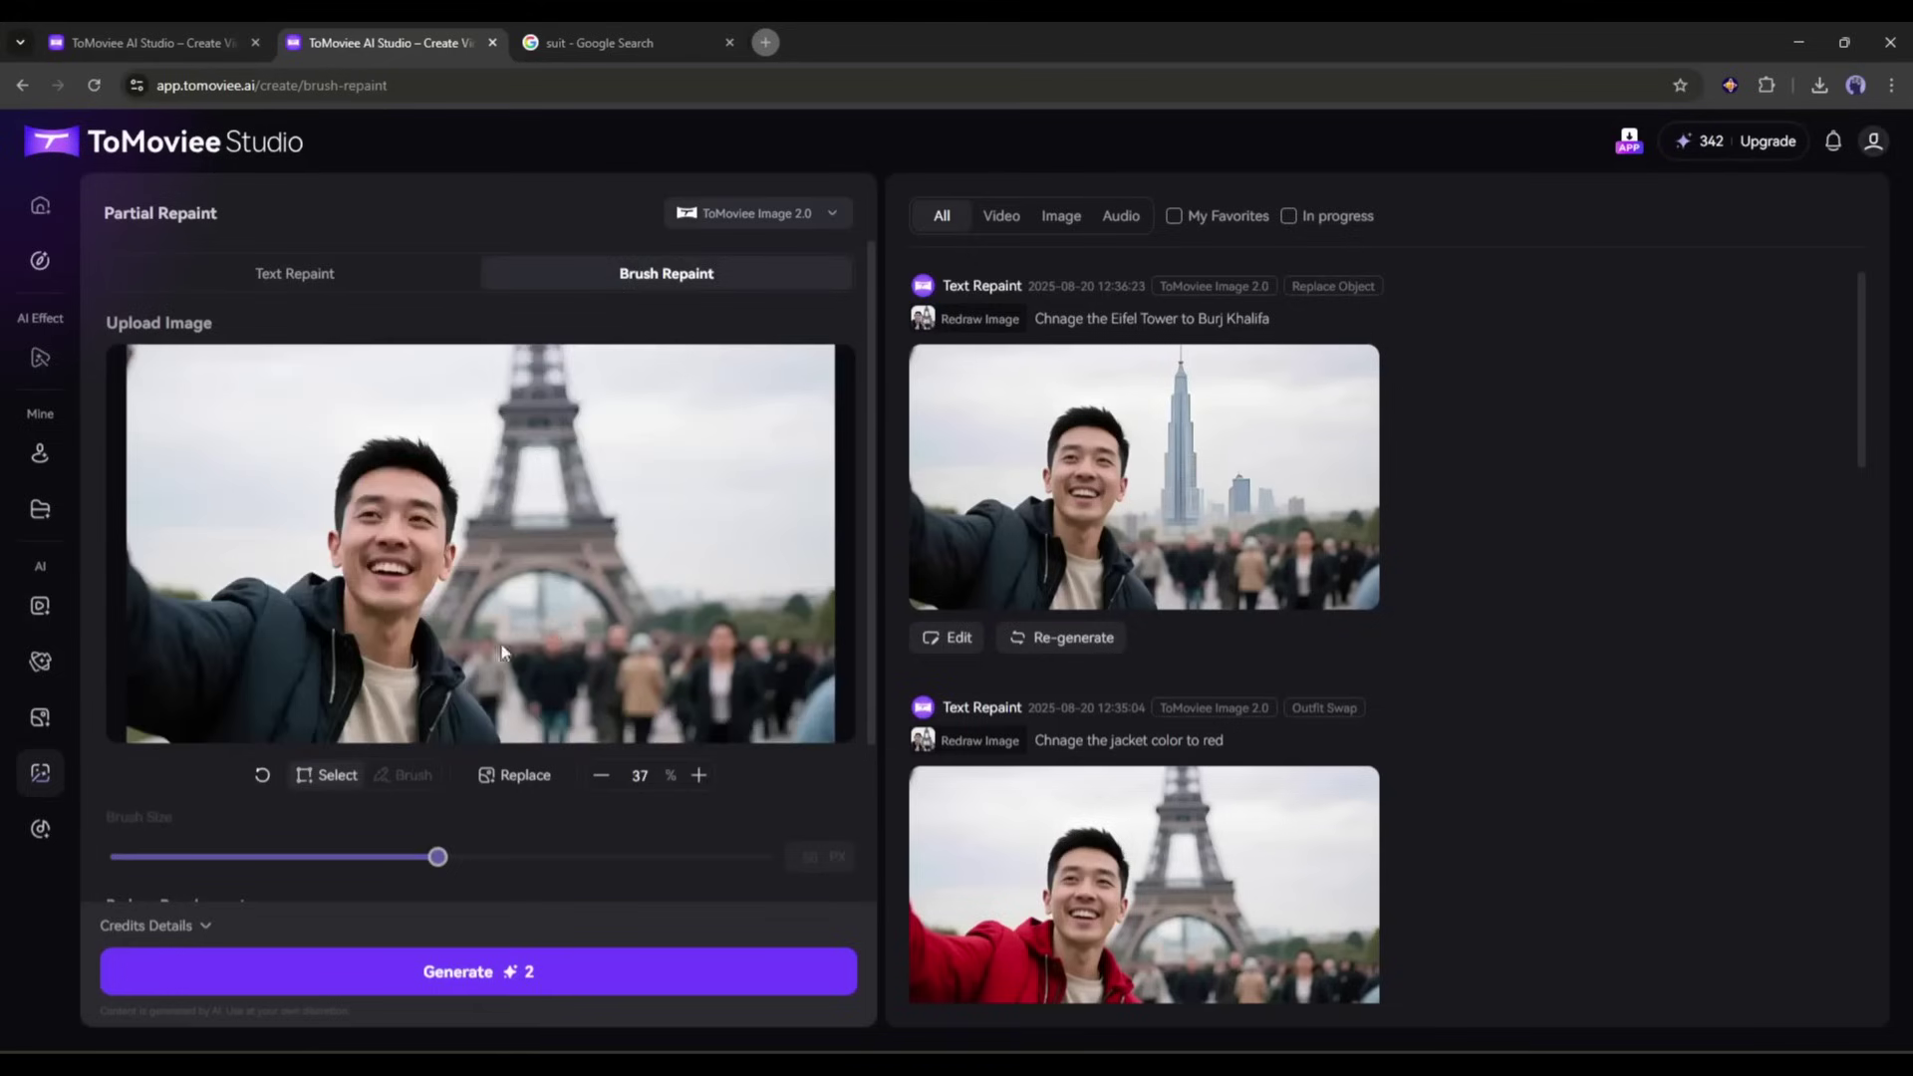
drag(206, 440, 508, 756)
scroll(412, 767, down, 2)
click(412, 767)
key(ctrl+a)
text(C)
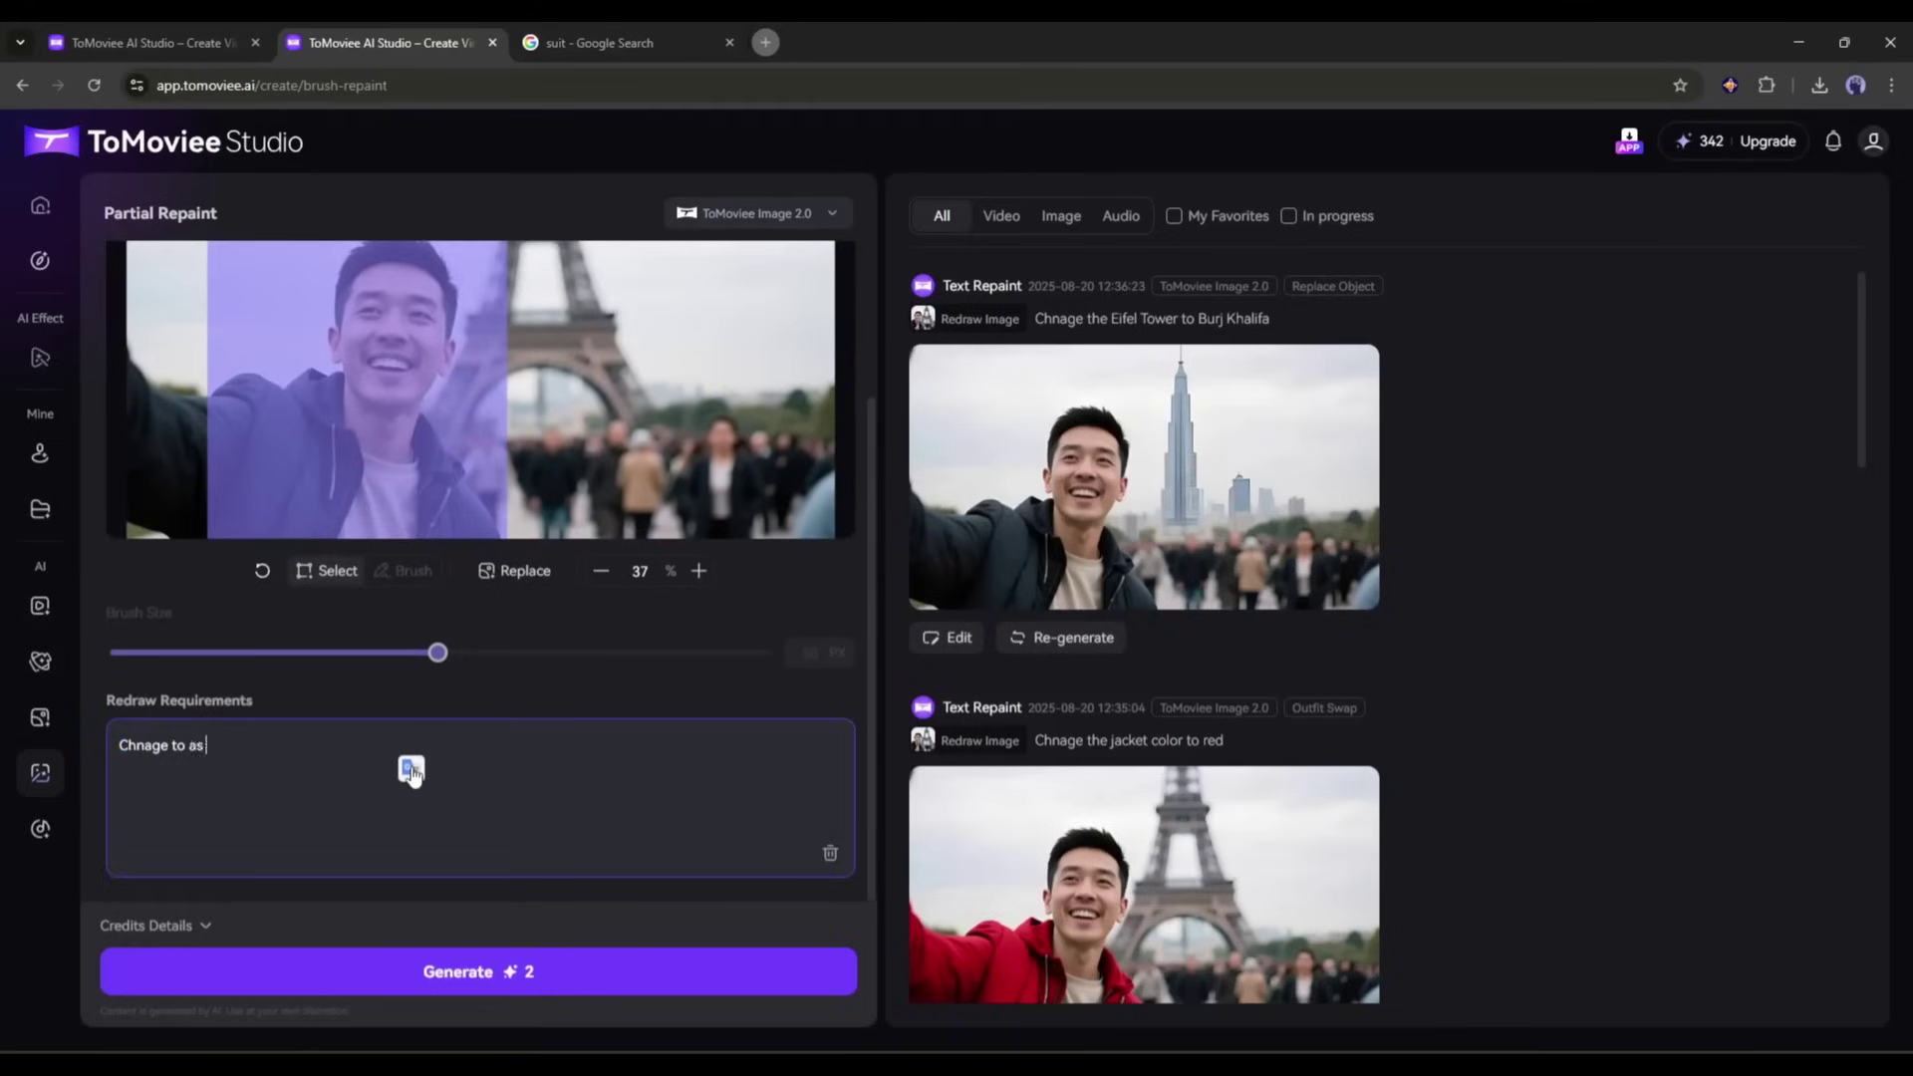
text(hnage to an American Woman)
click(478, 972)
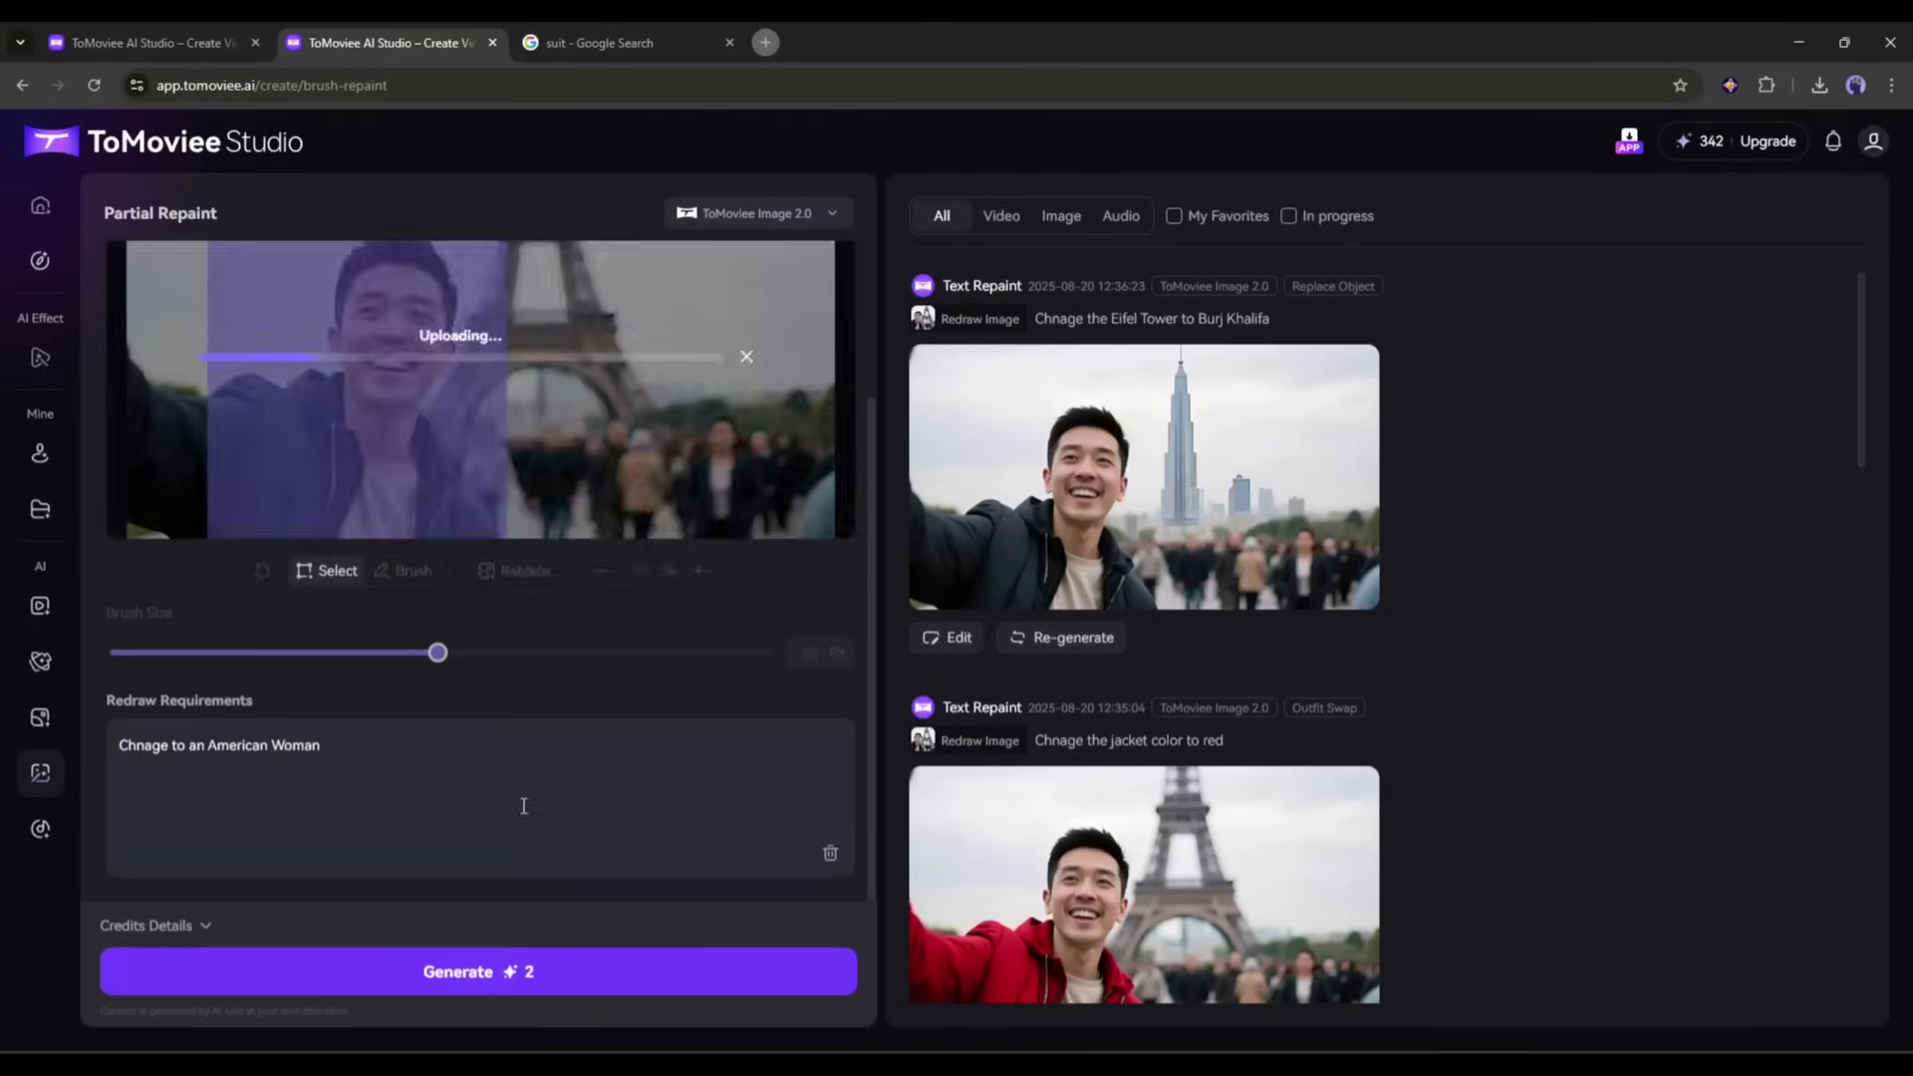
mouse_move(1084, 515)
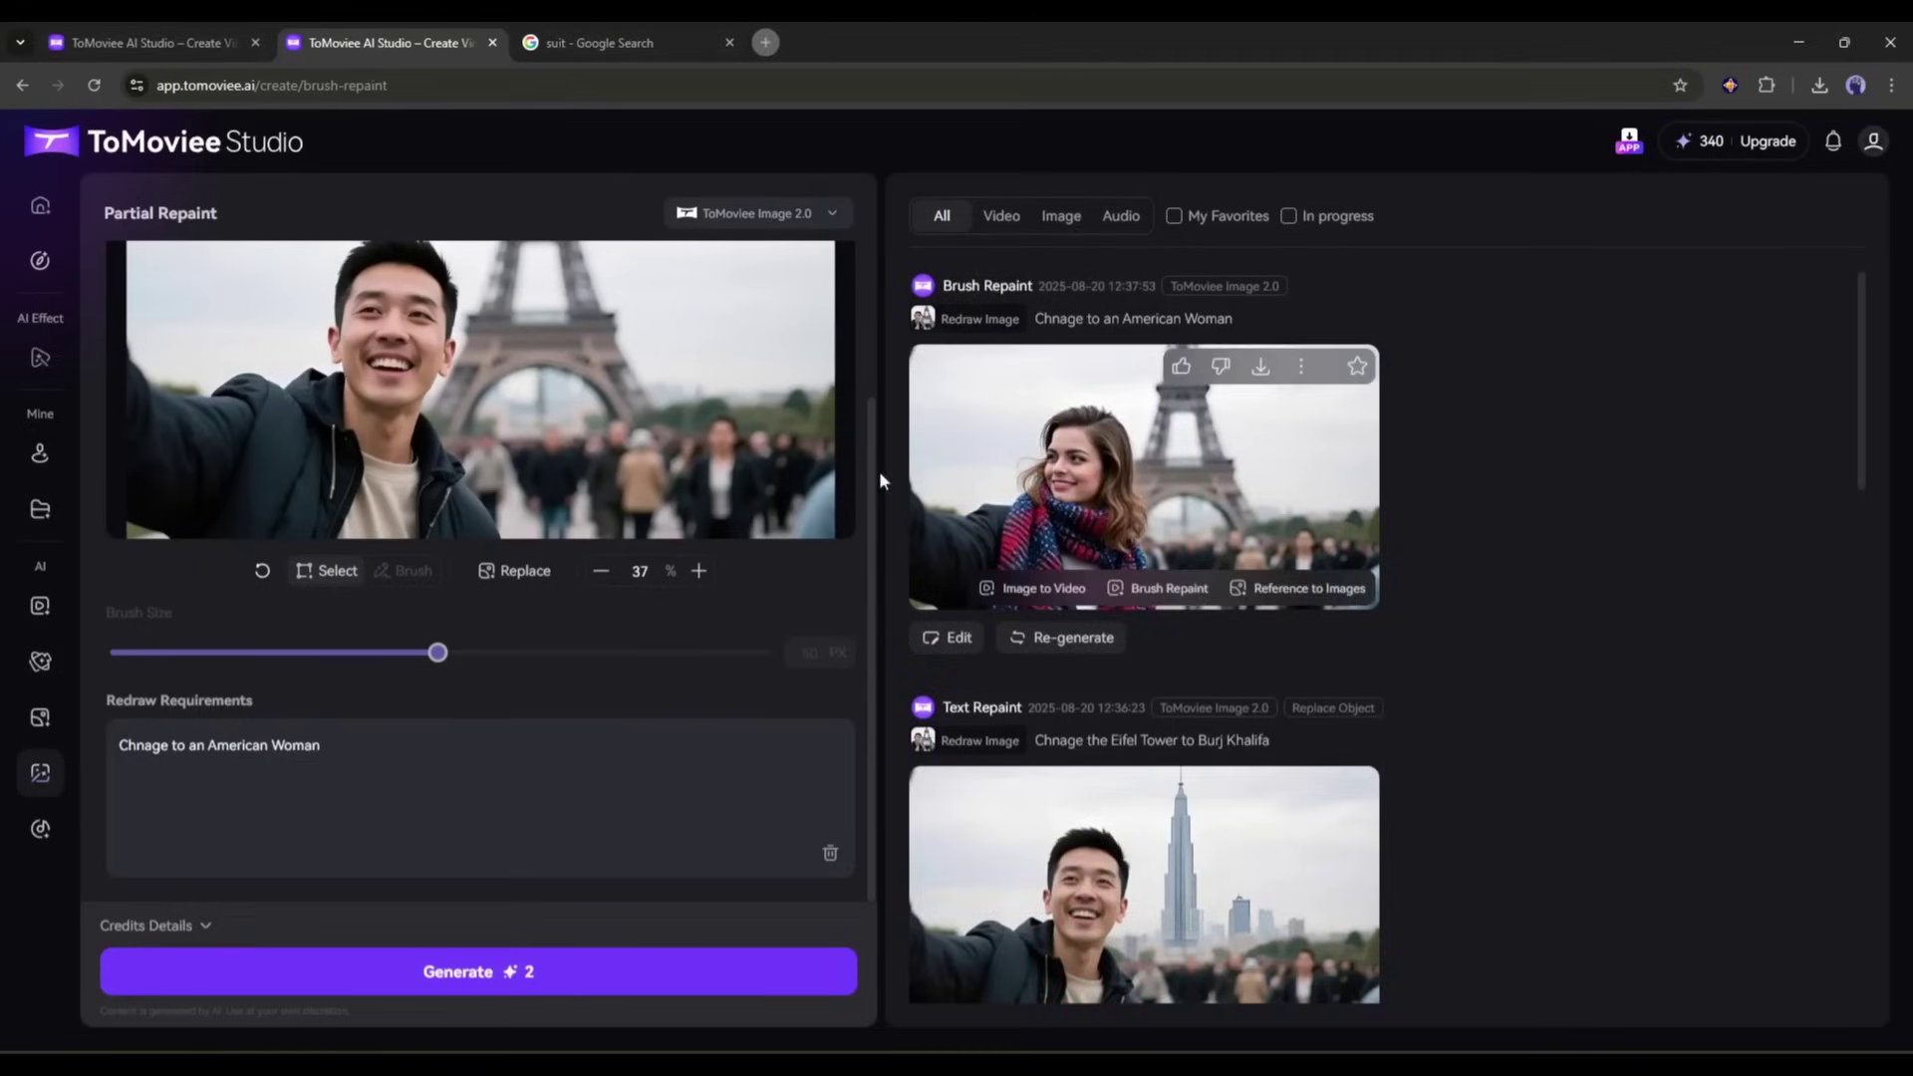
scroll(463, 481, up, 3)
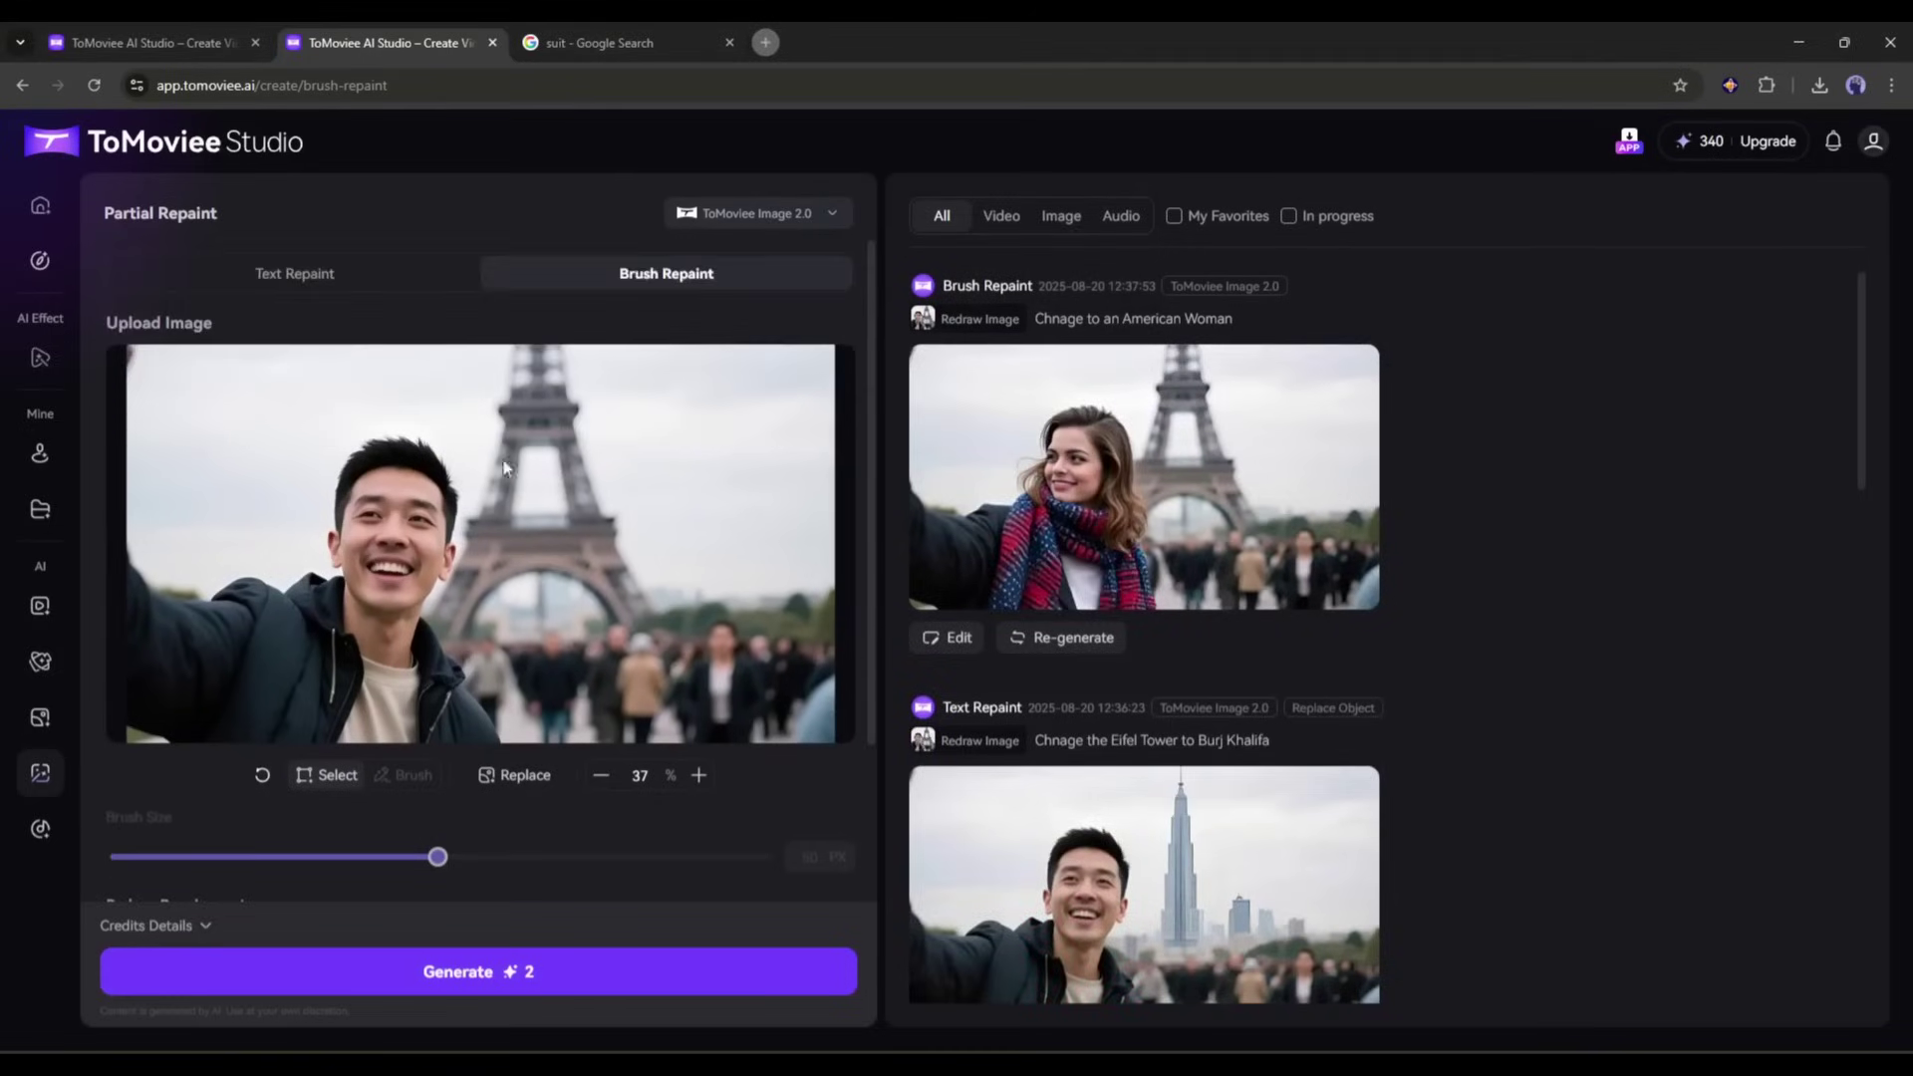
scroll(503, 467, down, 2)
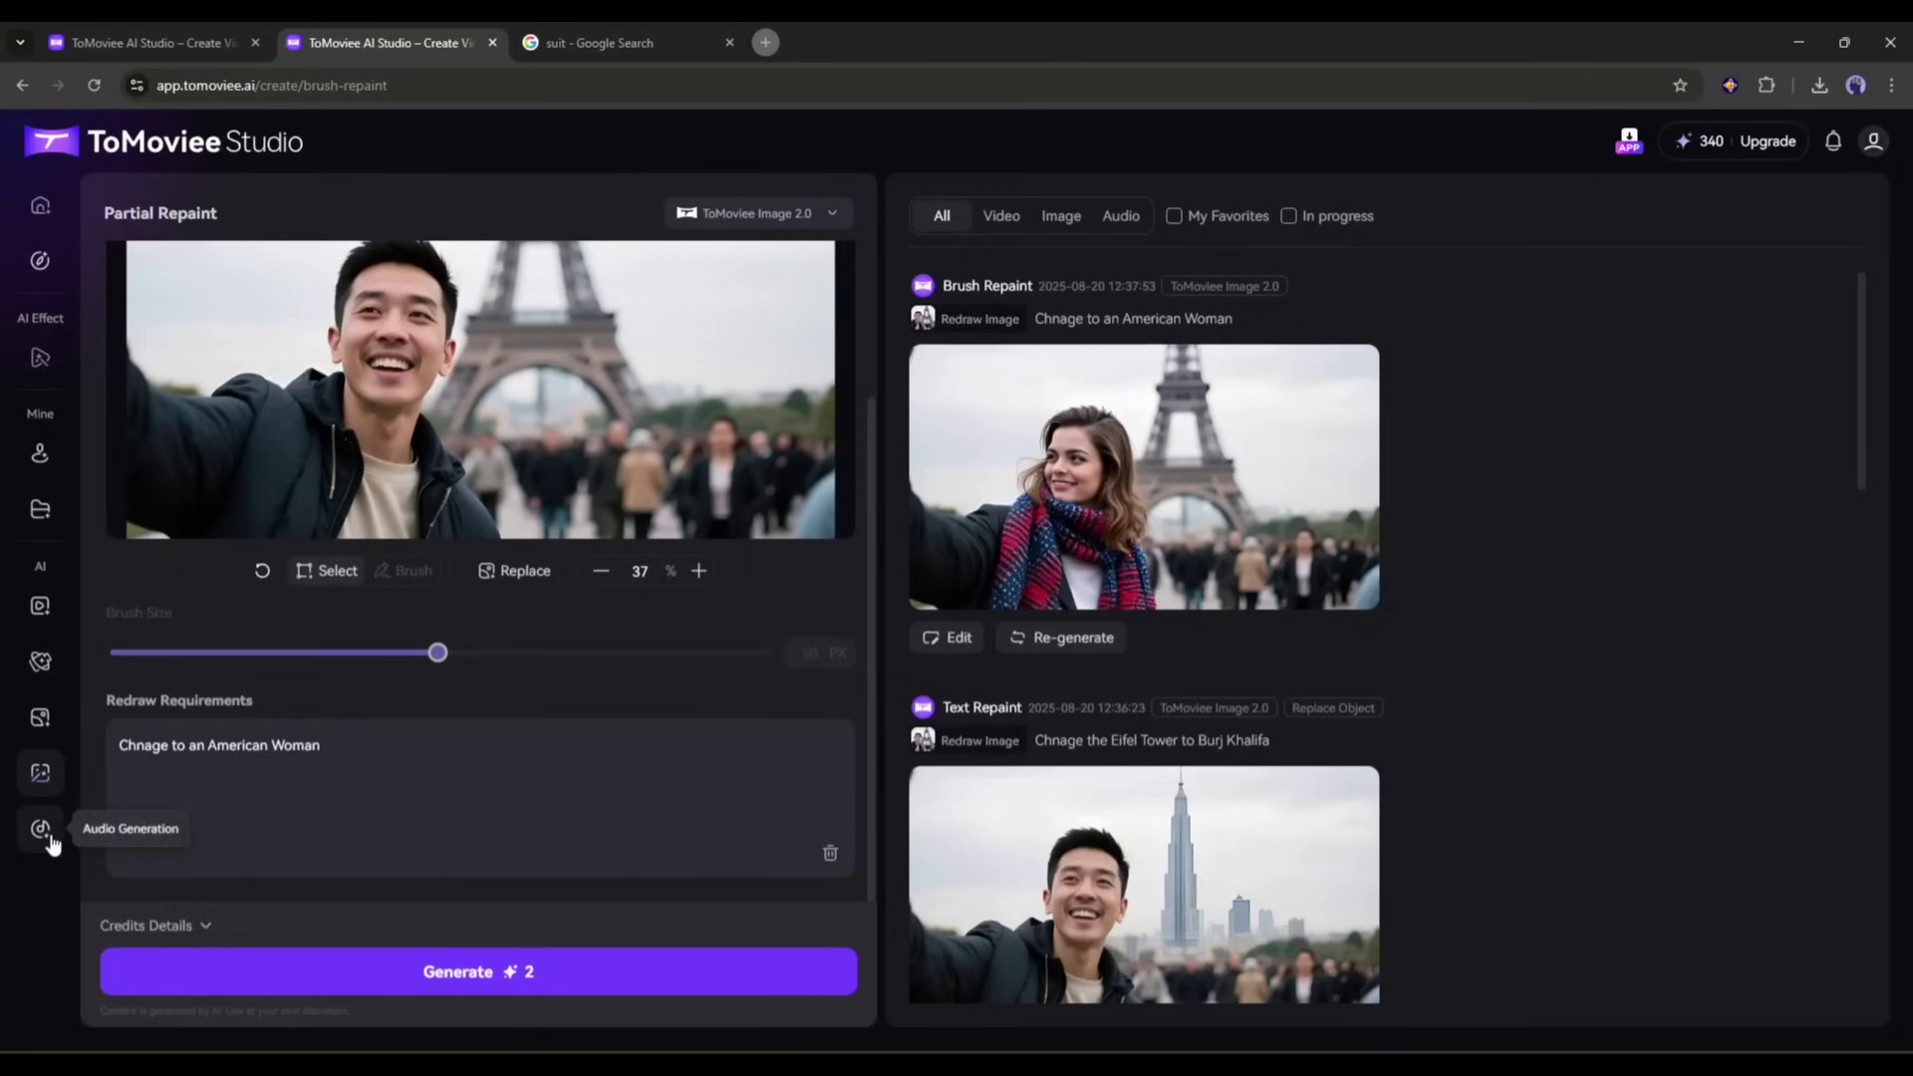
Open Audio Generation and describe the Text to Music style as "epic adventure".
click(48, 835)
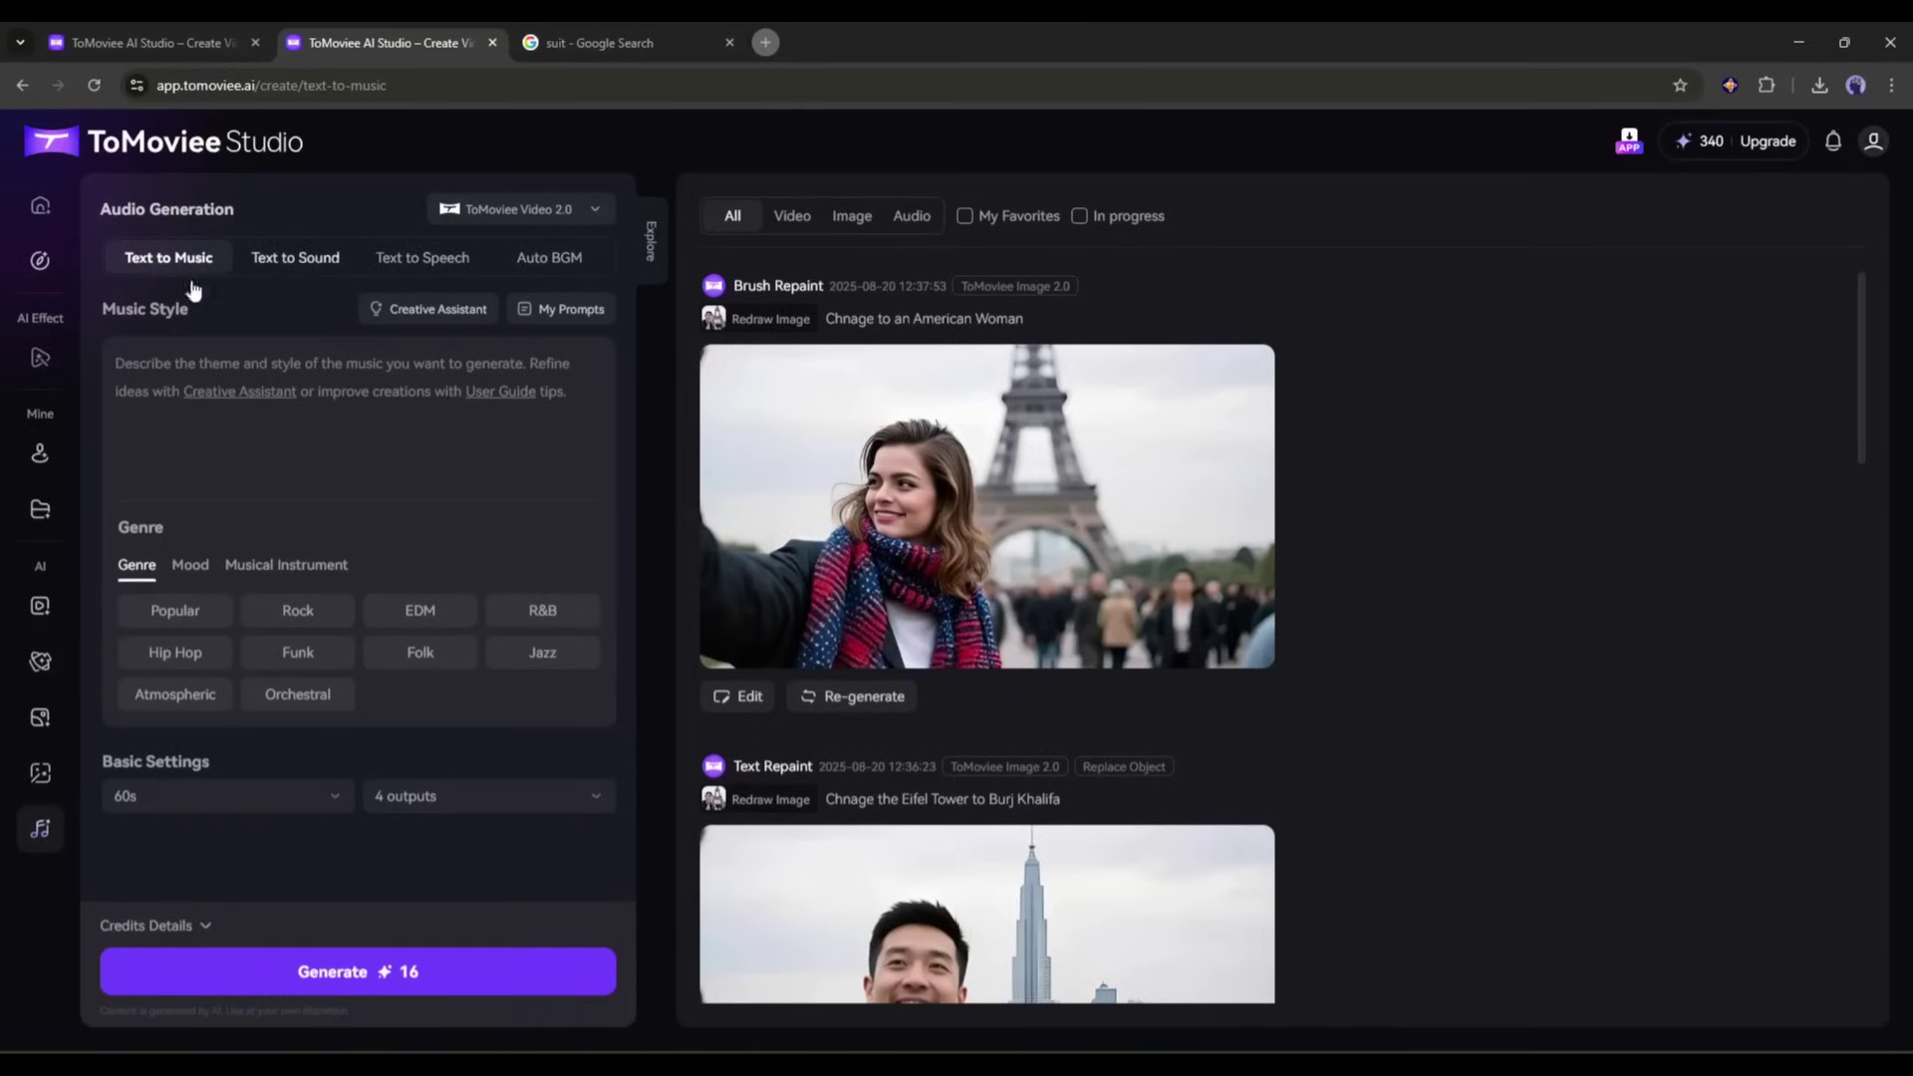
click(149, 377)
text(epic adventure)
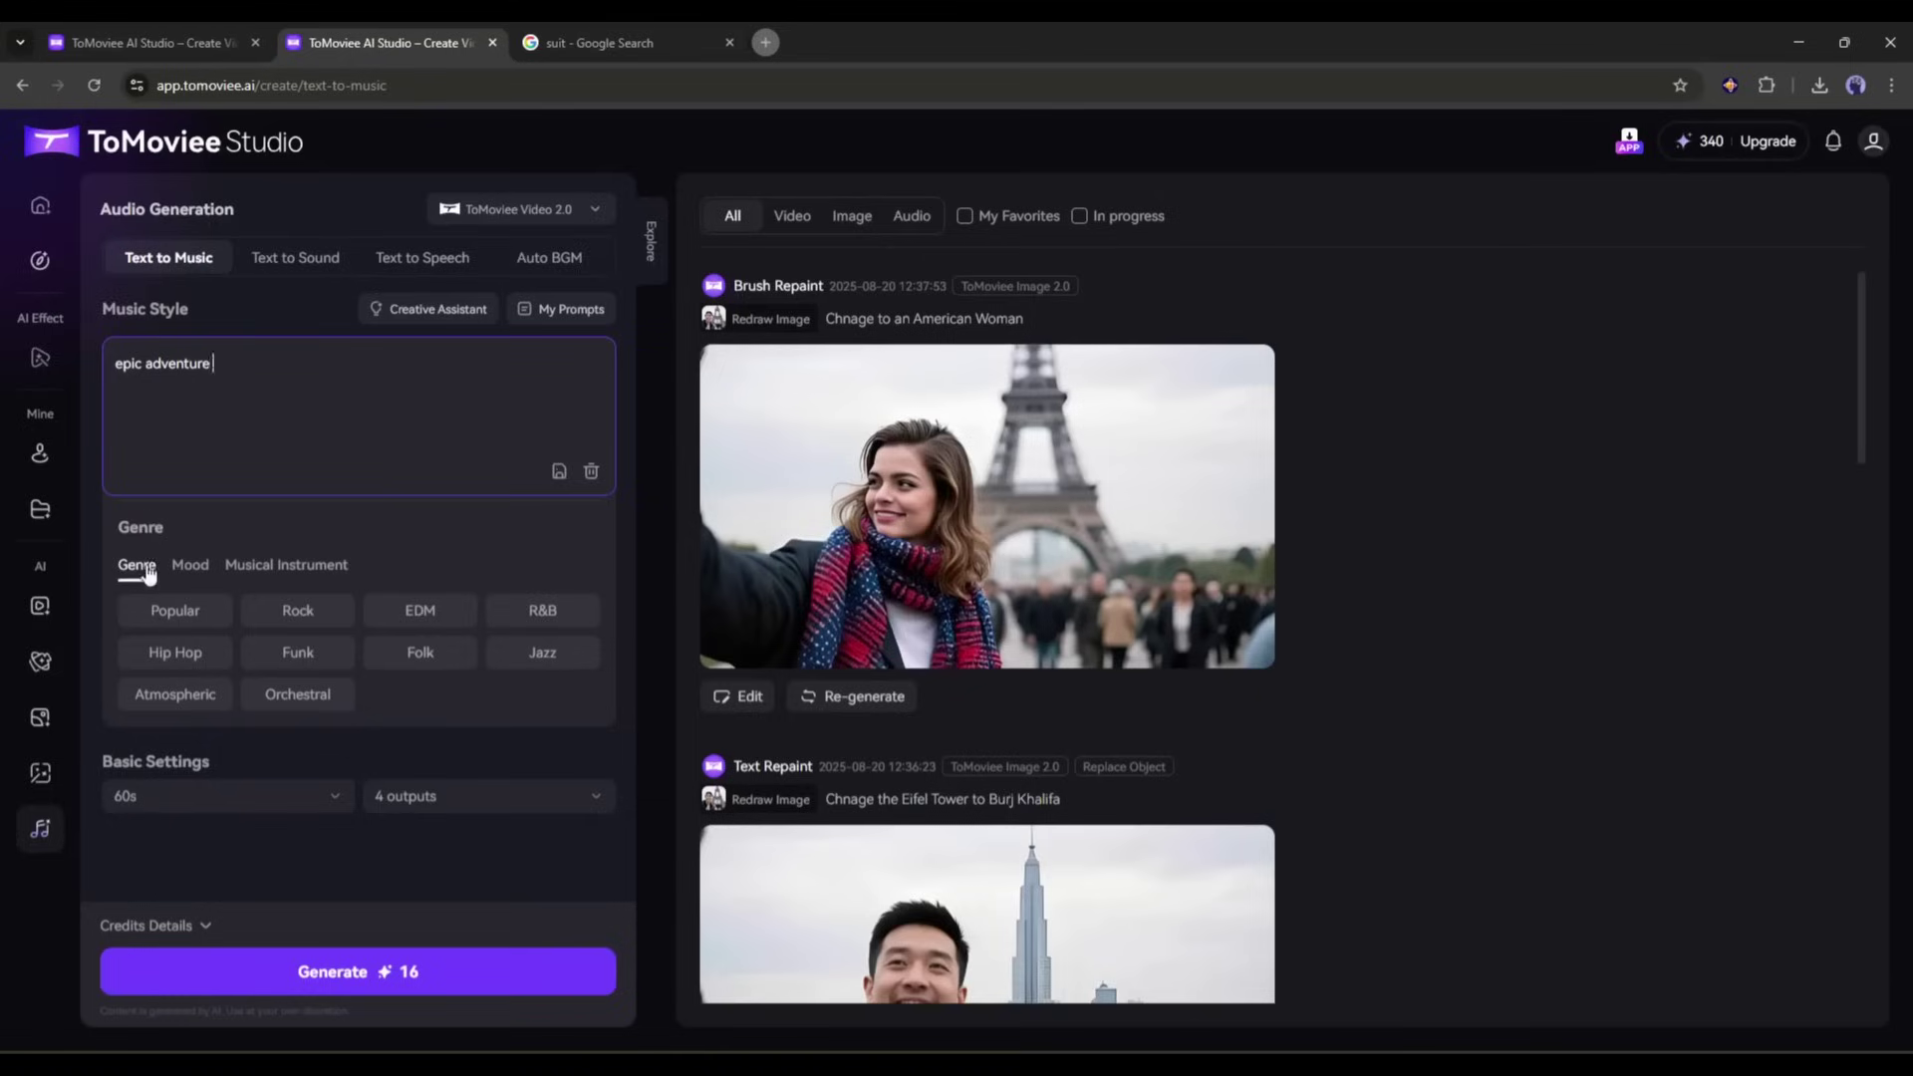
Add the Orchestral genre and the Theatrical mood to the music prompt and show the musical instrument choices.
click(254, 565)
click(139, 565)
click(284, 705)
click(190, 565)
click(298, 693)
click(286, 565)
Generate the music with a 60s duration and 1 output, and play part of the resulting track.
click(199, 774)
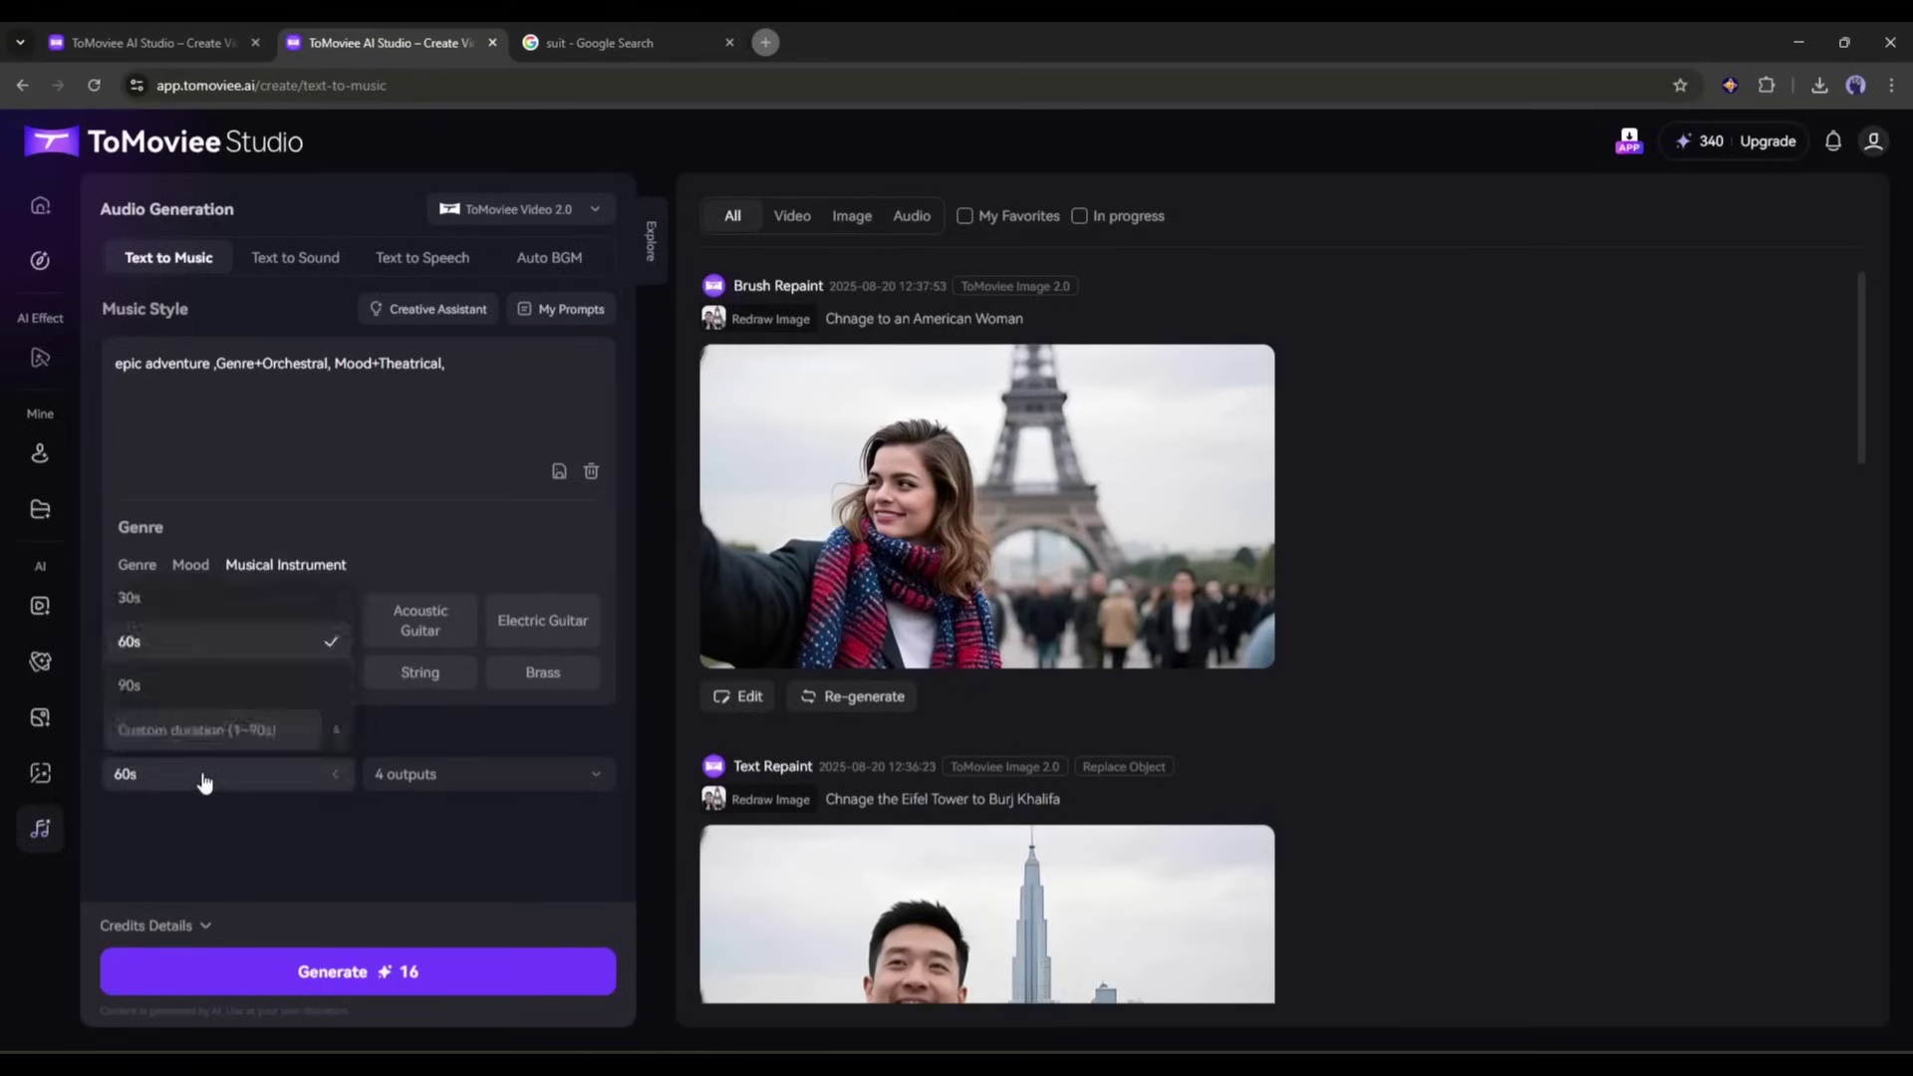
click(188, 643)
click(480, 774)
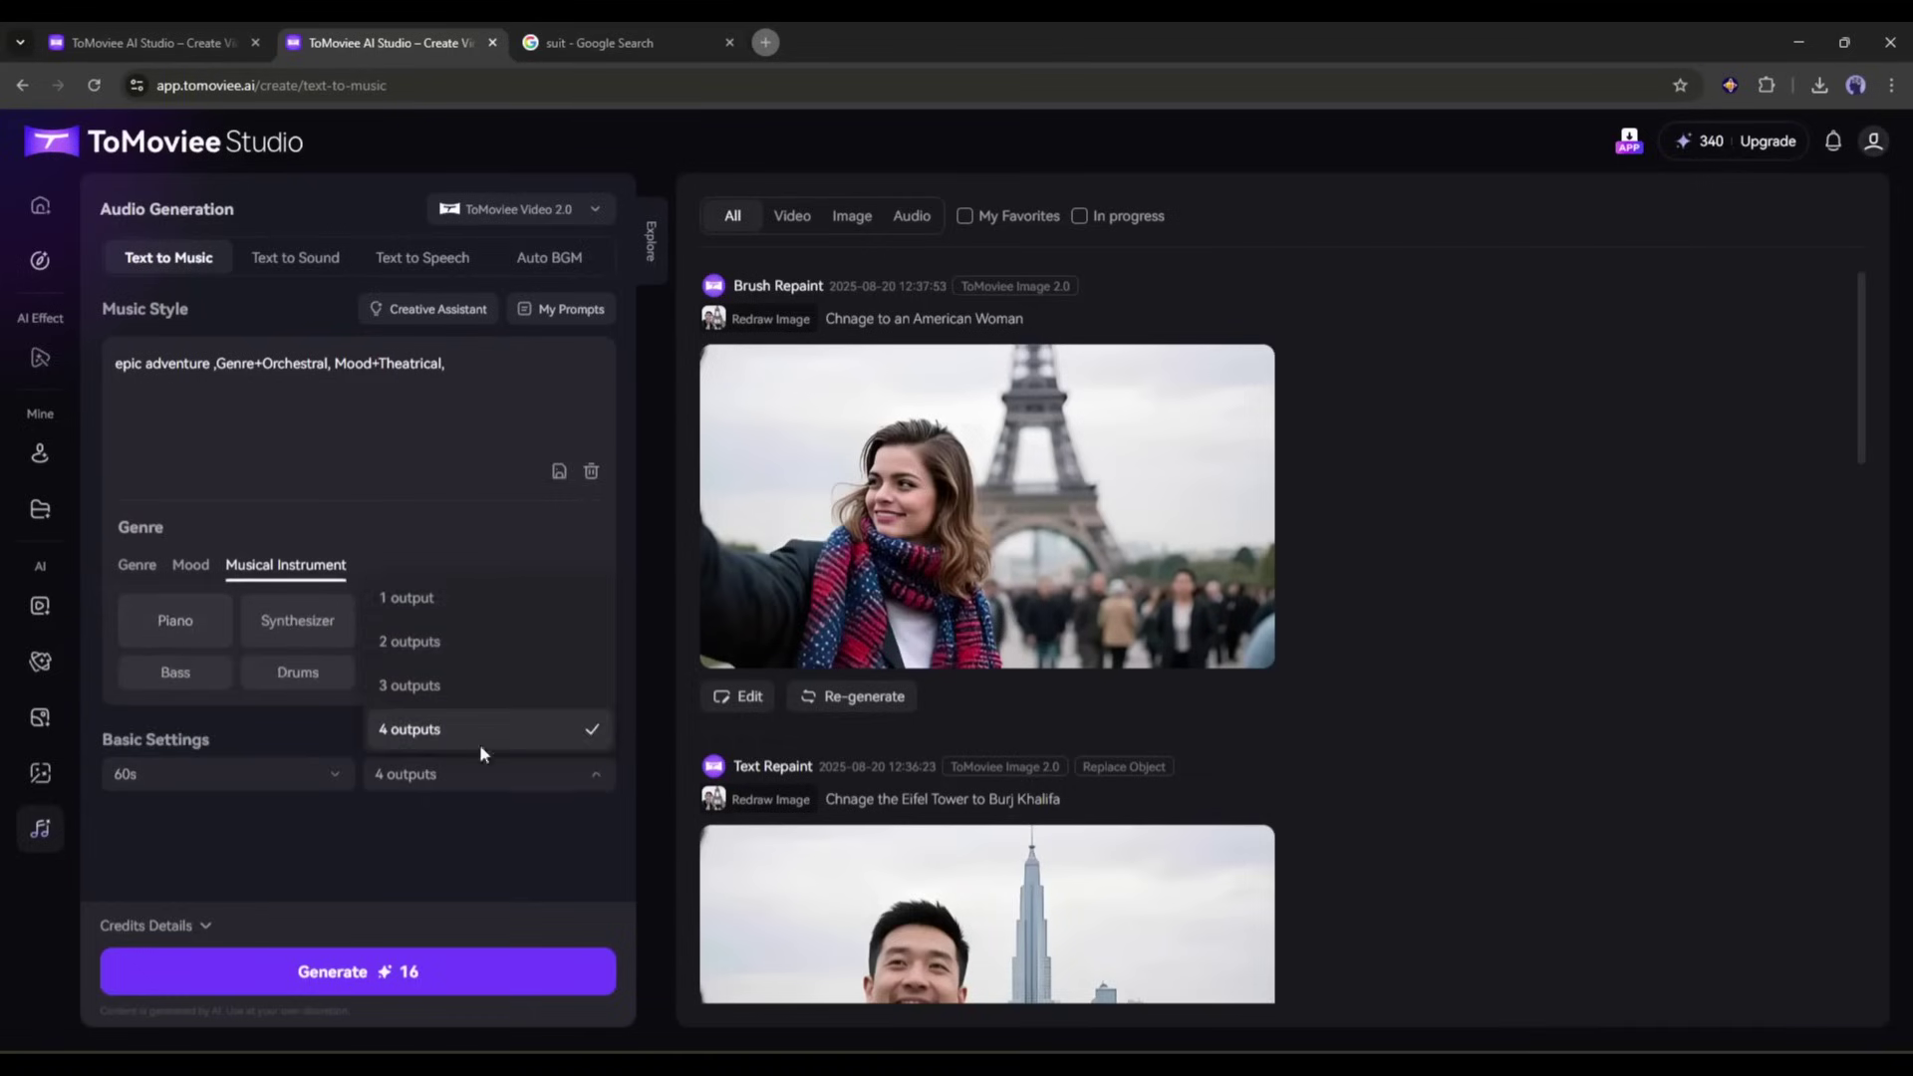
click(444, 606)
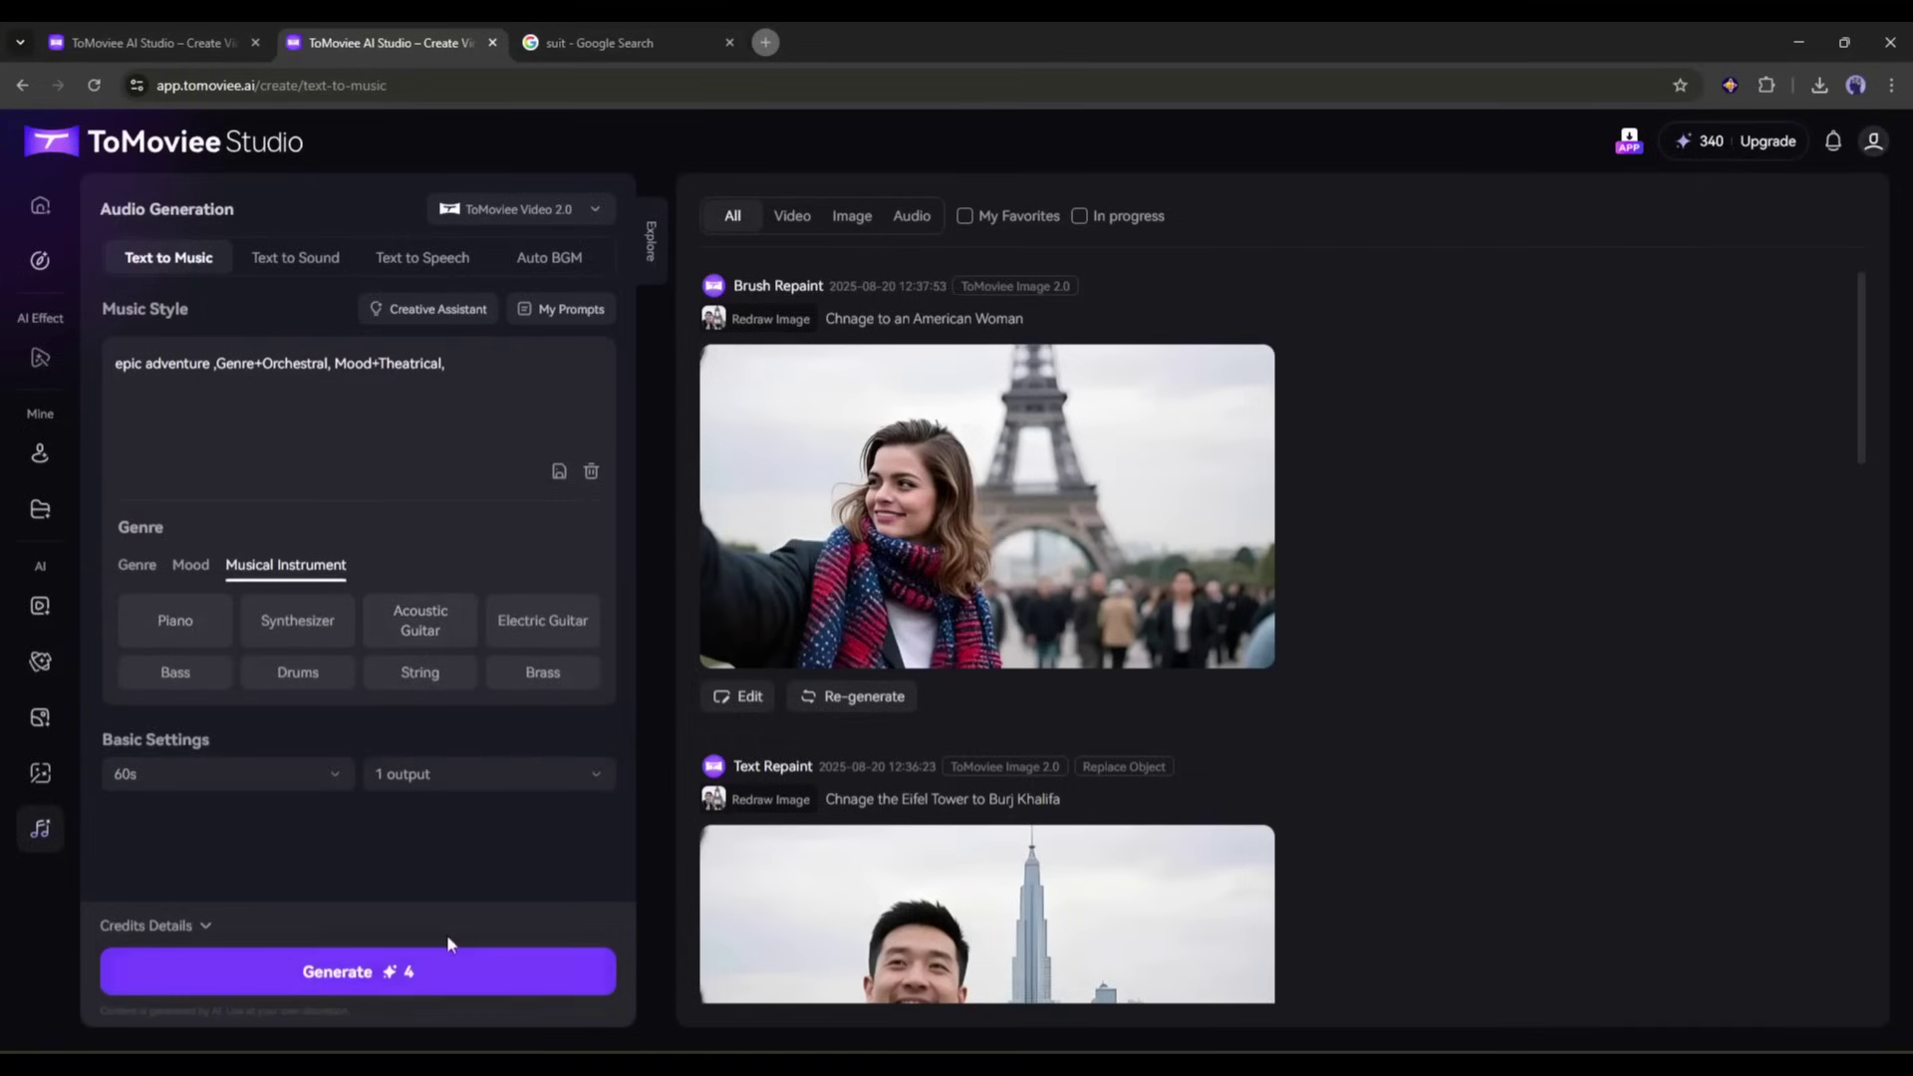
click(397, 973)
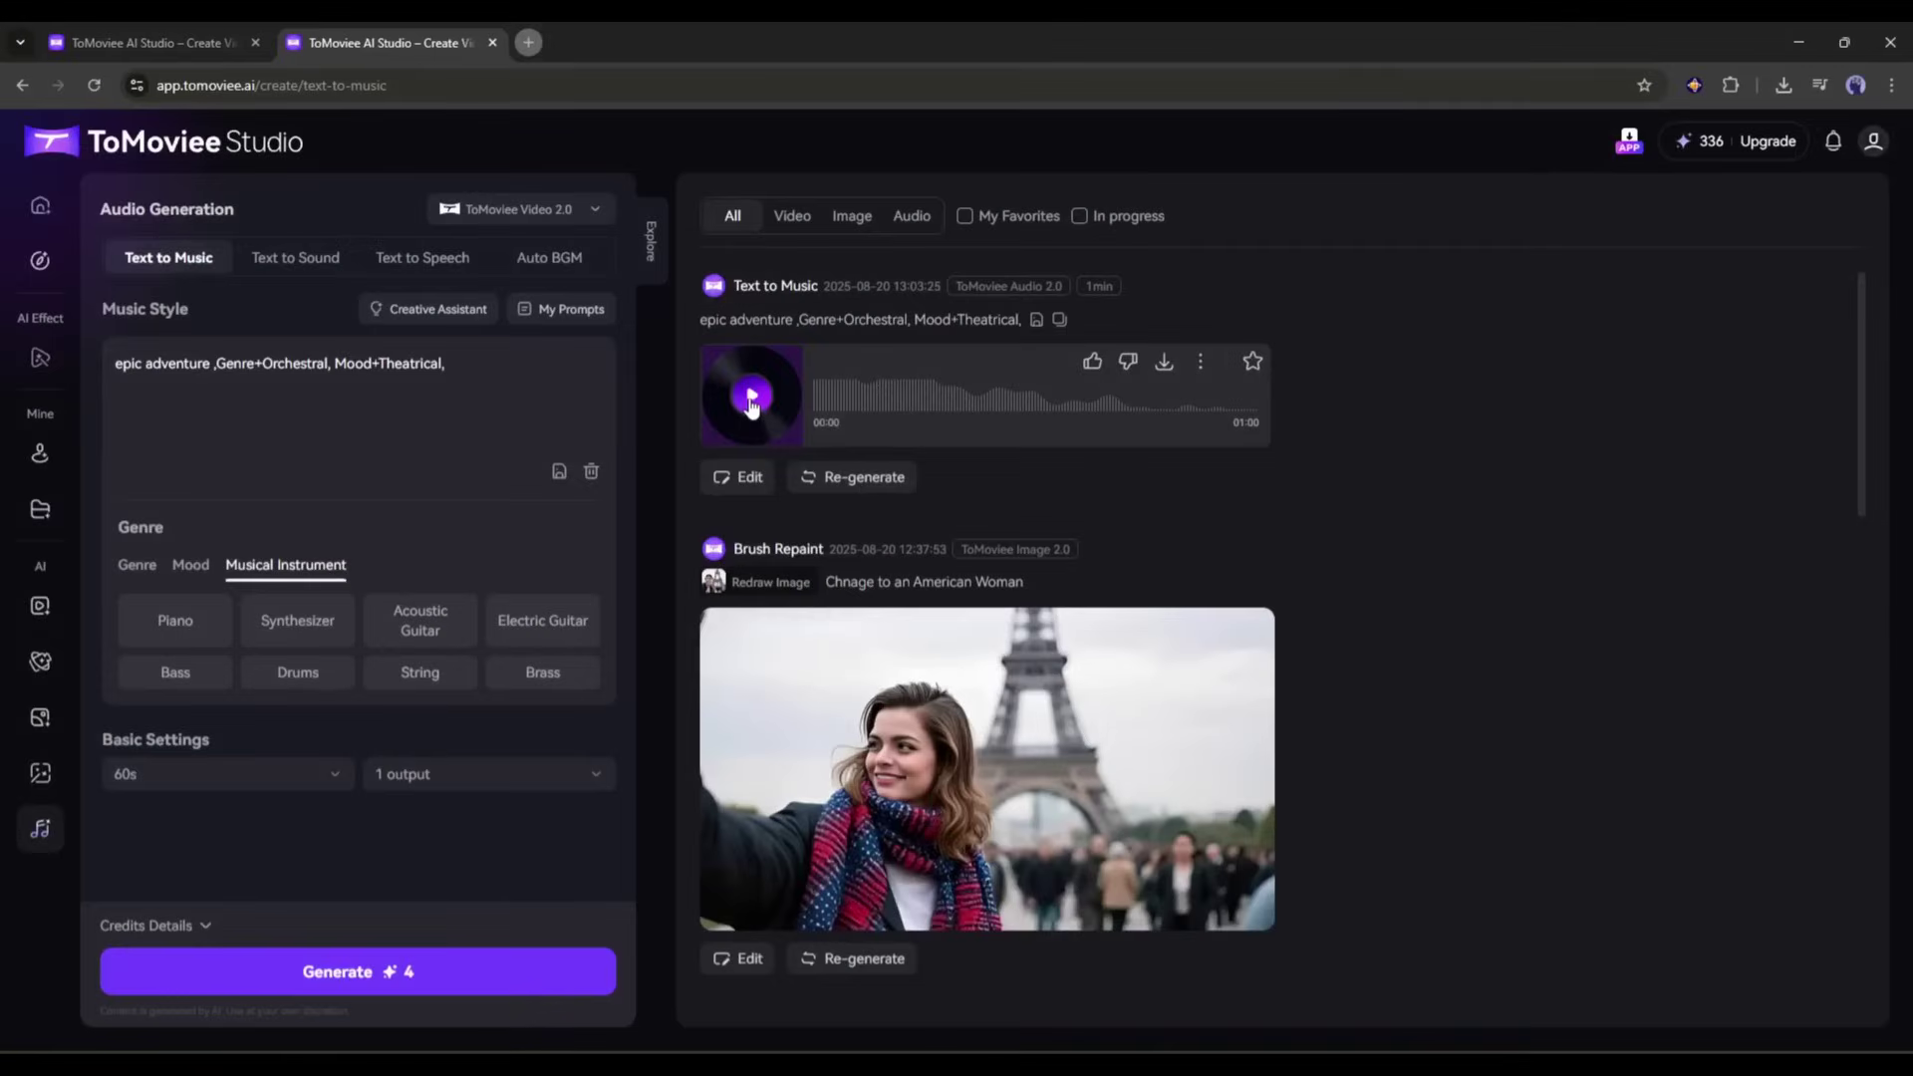
click(752, 399)
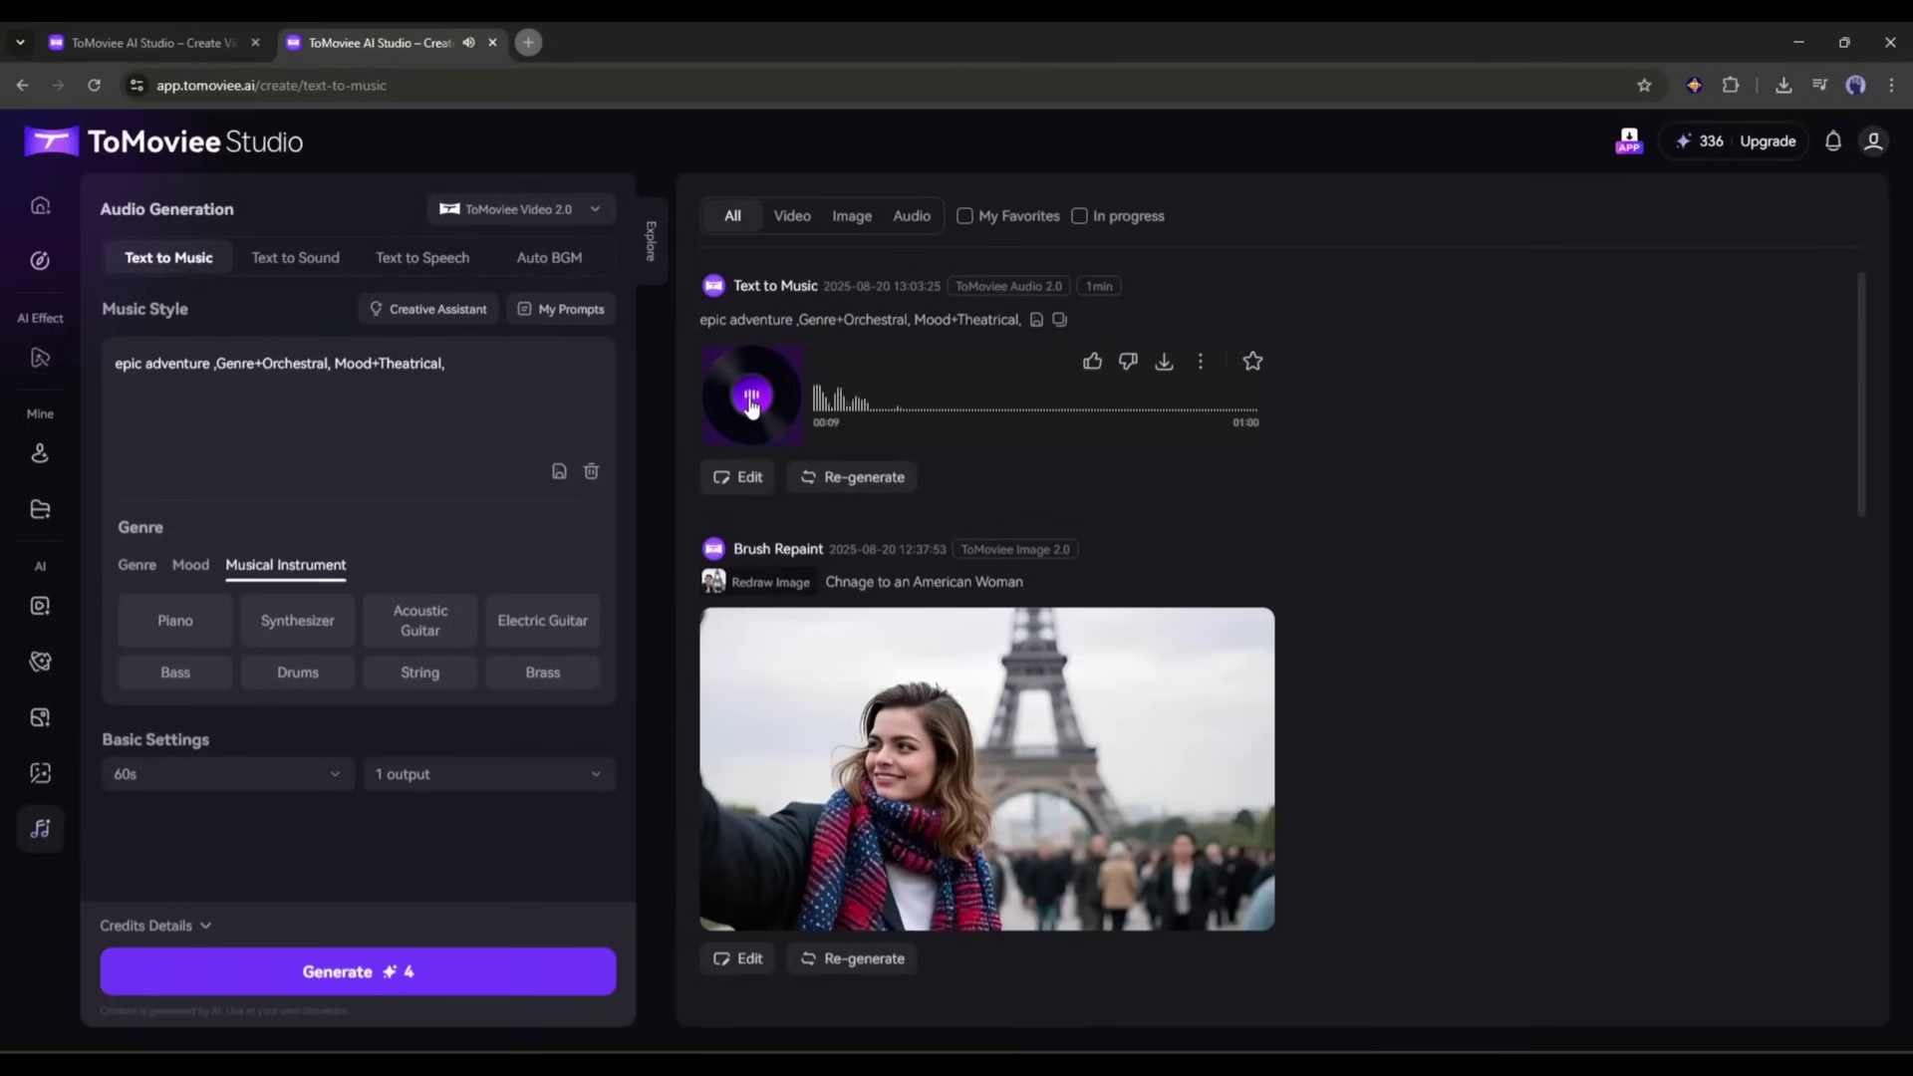
click(752, 398)
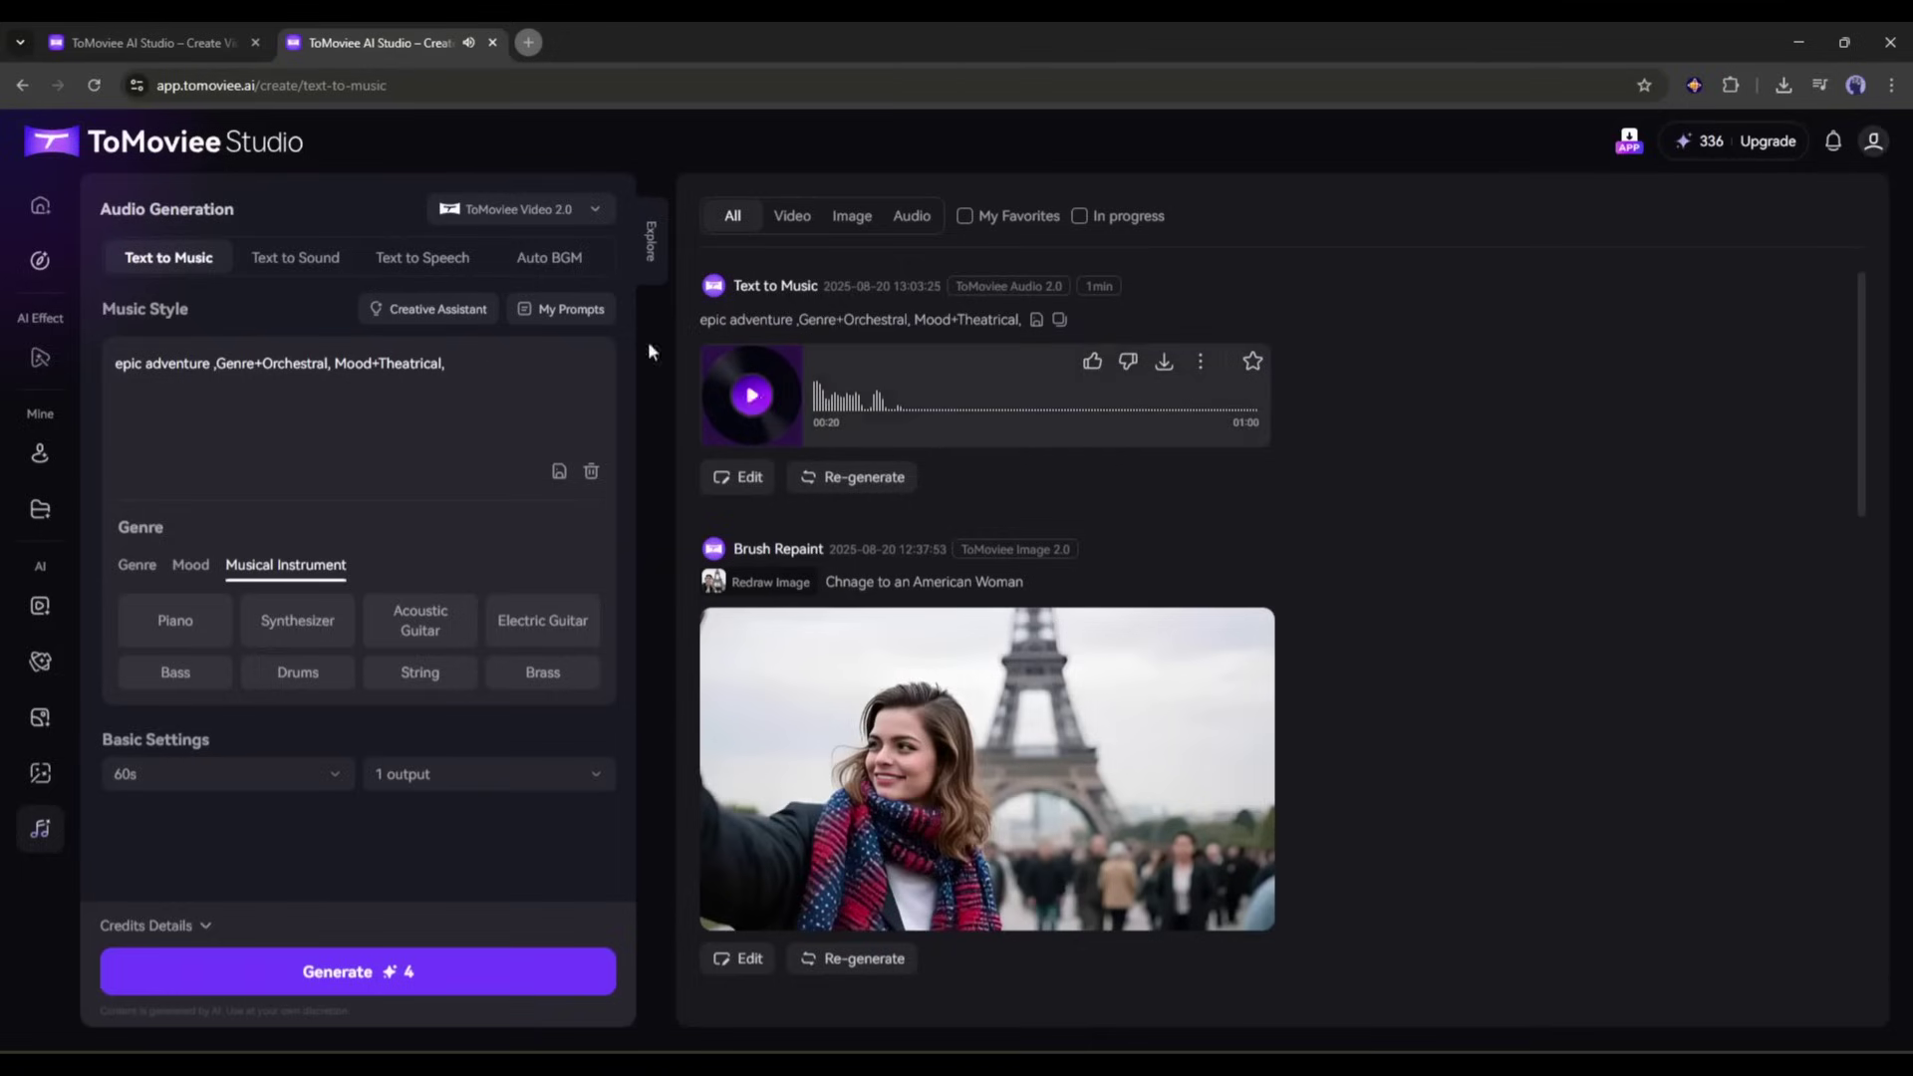
In Text to Sound, have the Creative Assistant refine "footsteps on wooden floor" and use its suggestion as the sound effect prompt.
click(301, 261)
click(431, 309)
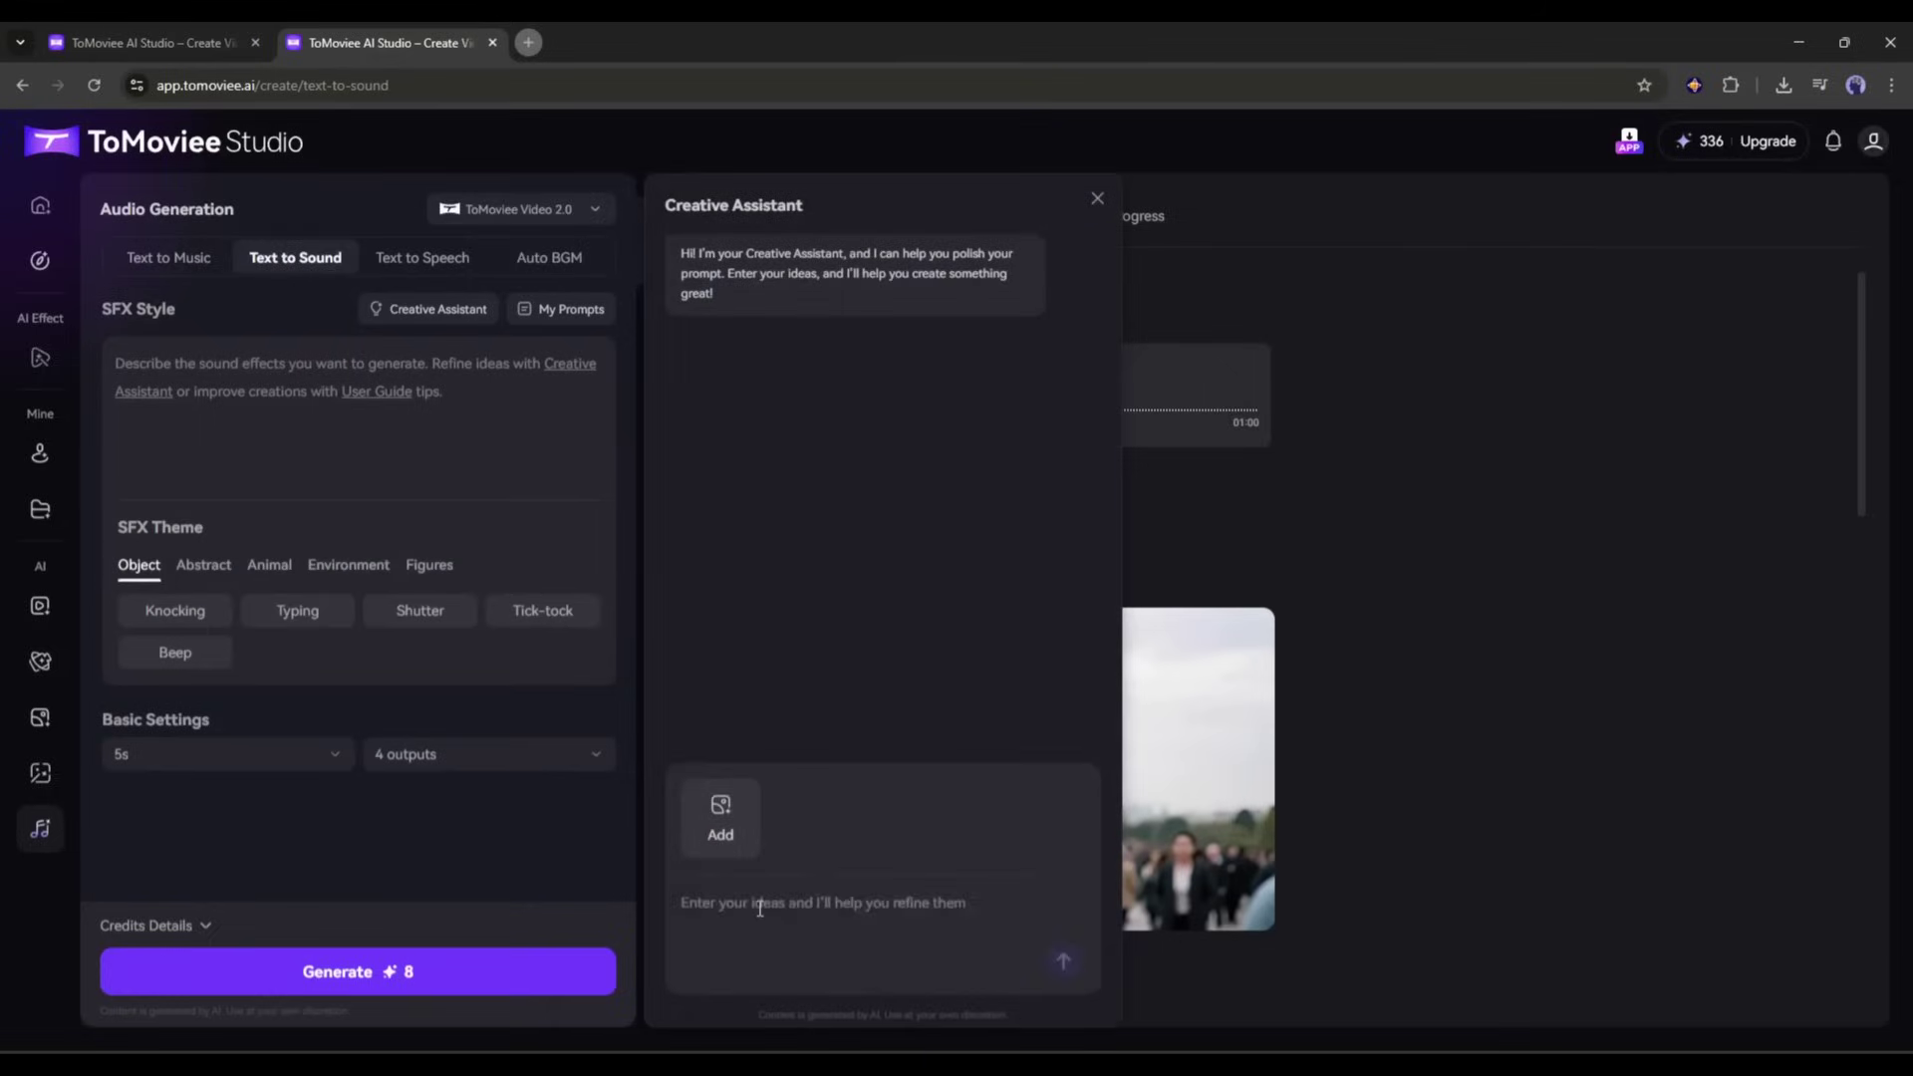
text(footsteps on wooden floor)
key(Return)
click(716, 487)
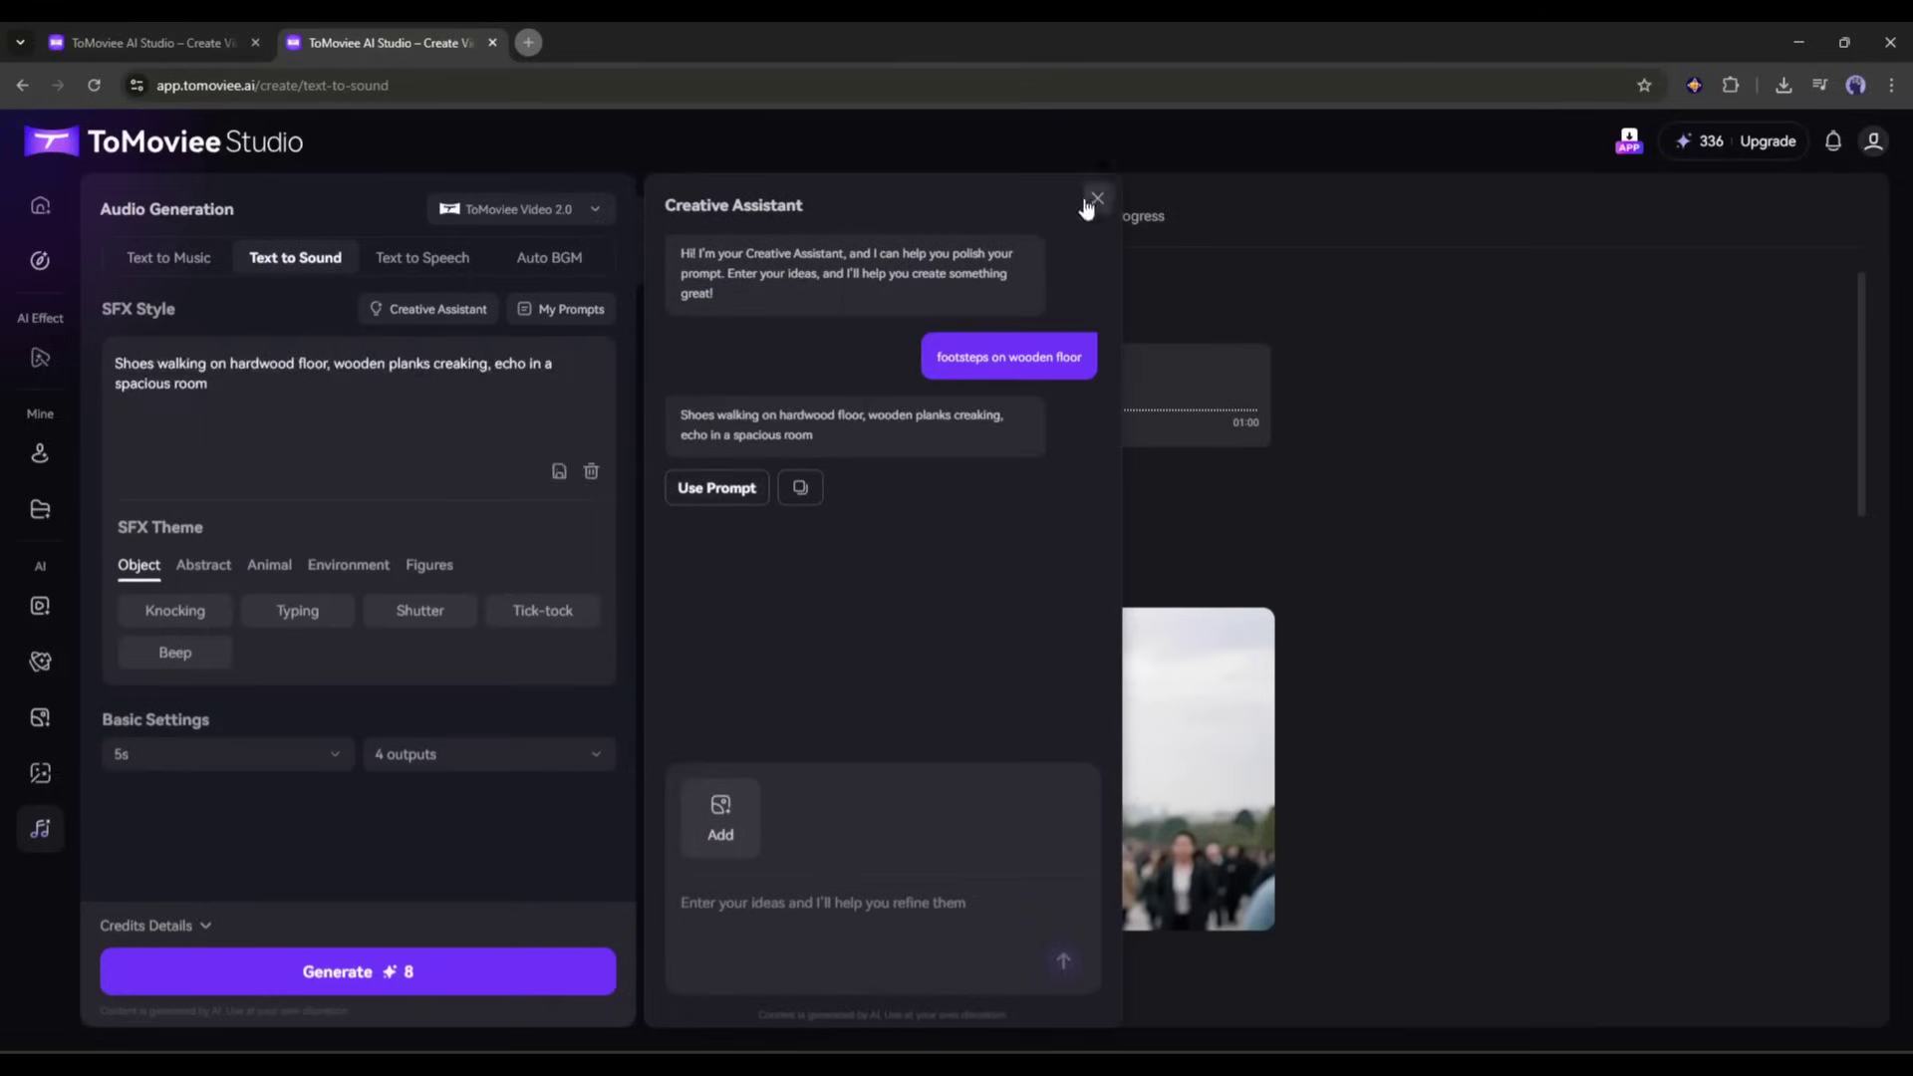
click(1097, 199)
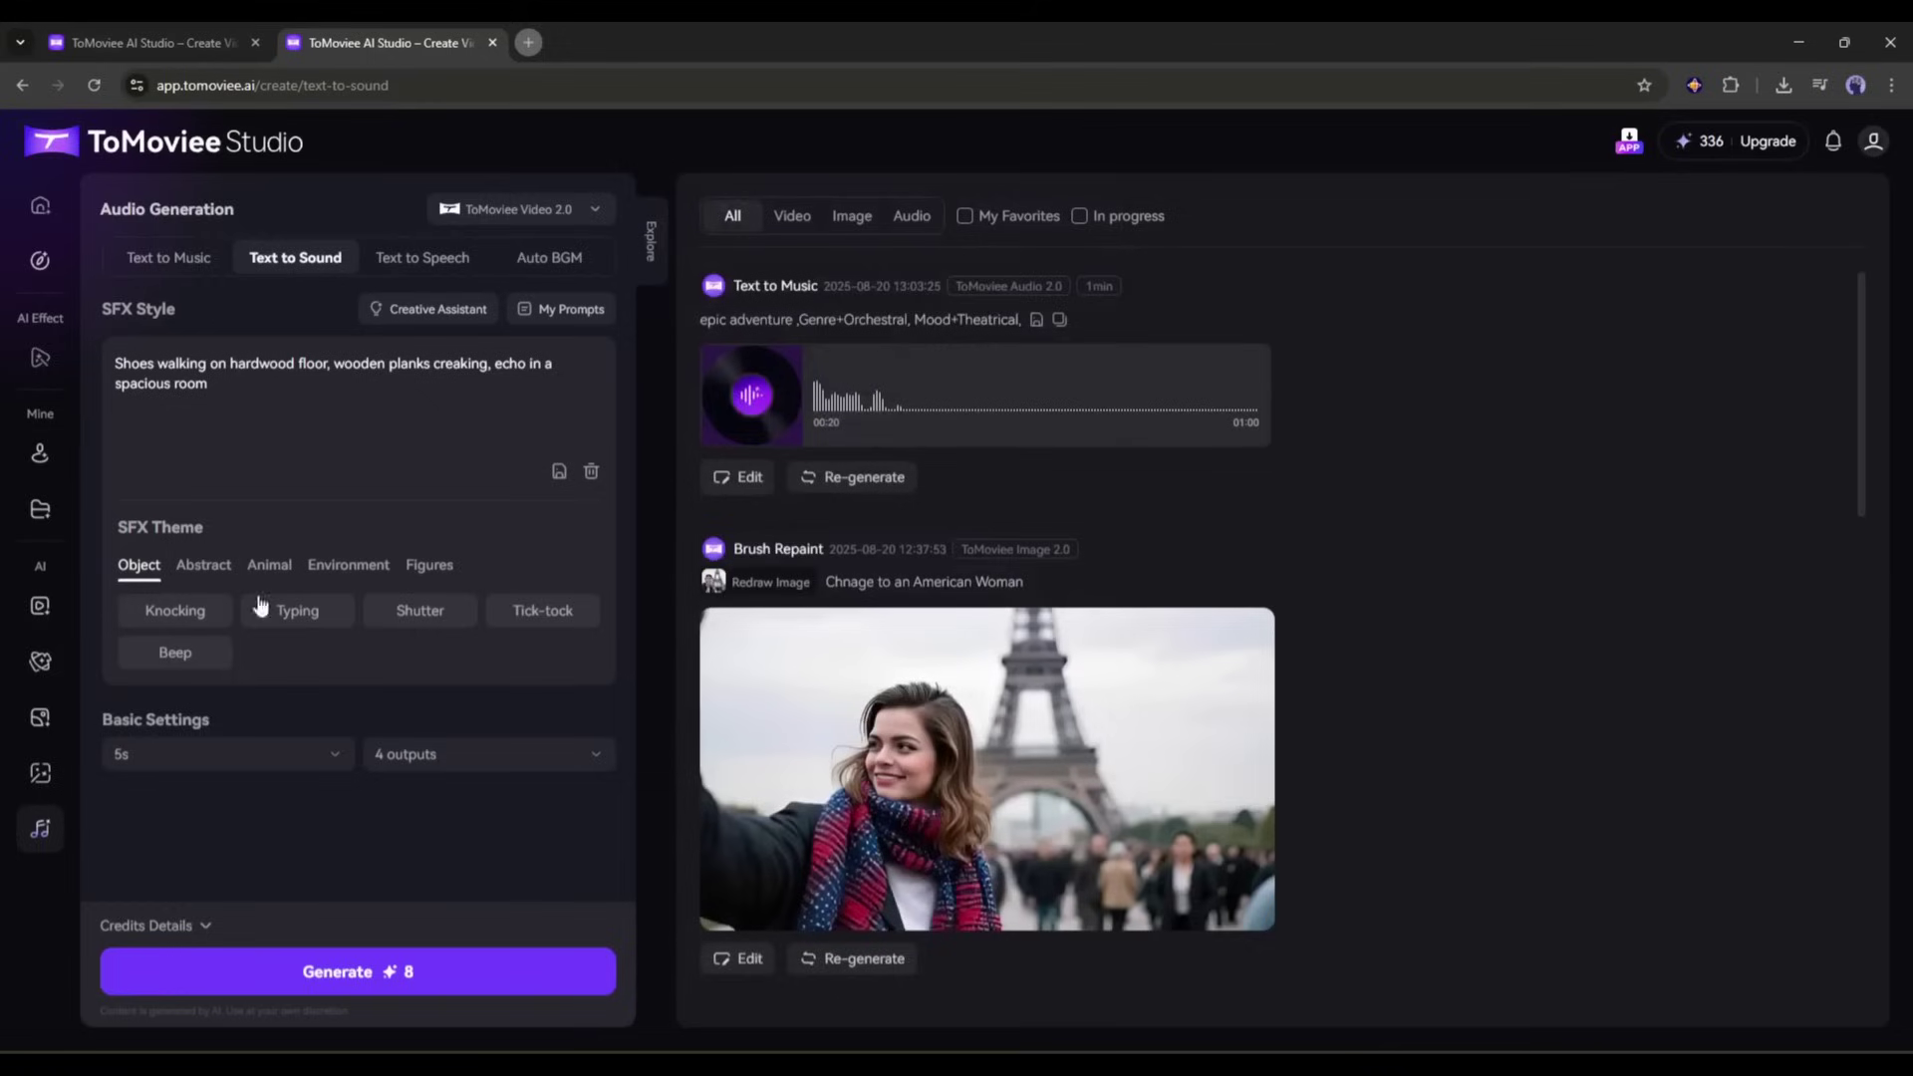
Generate the footsteps sound effect with 1 output and play the resulting clip.
click(391, 755)
click(482, 587)
click(385, 986)
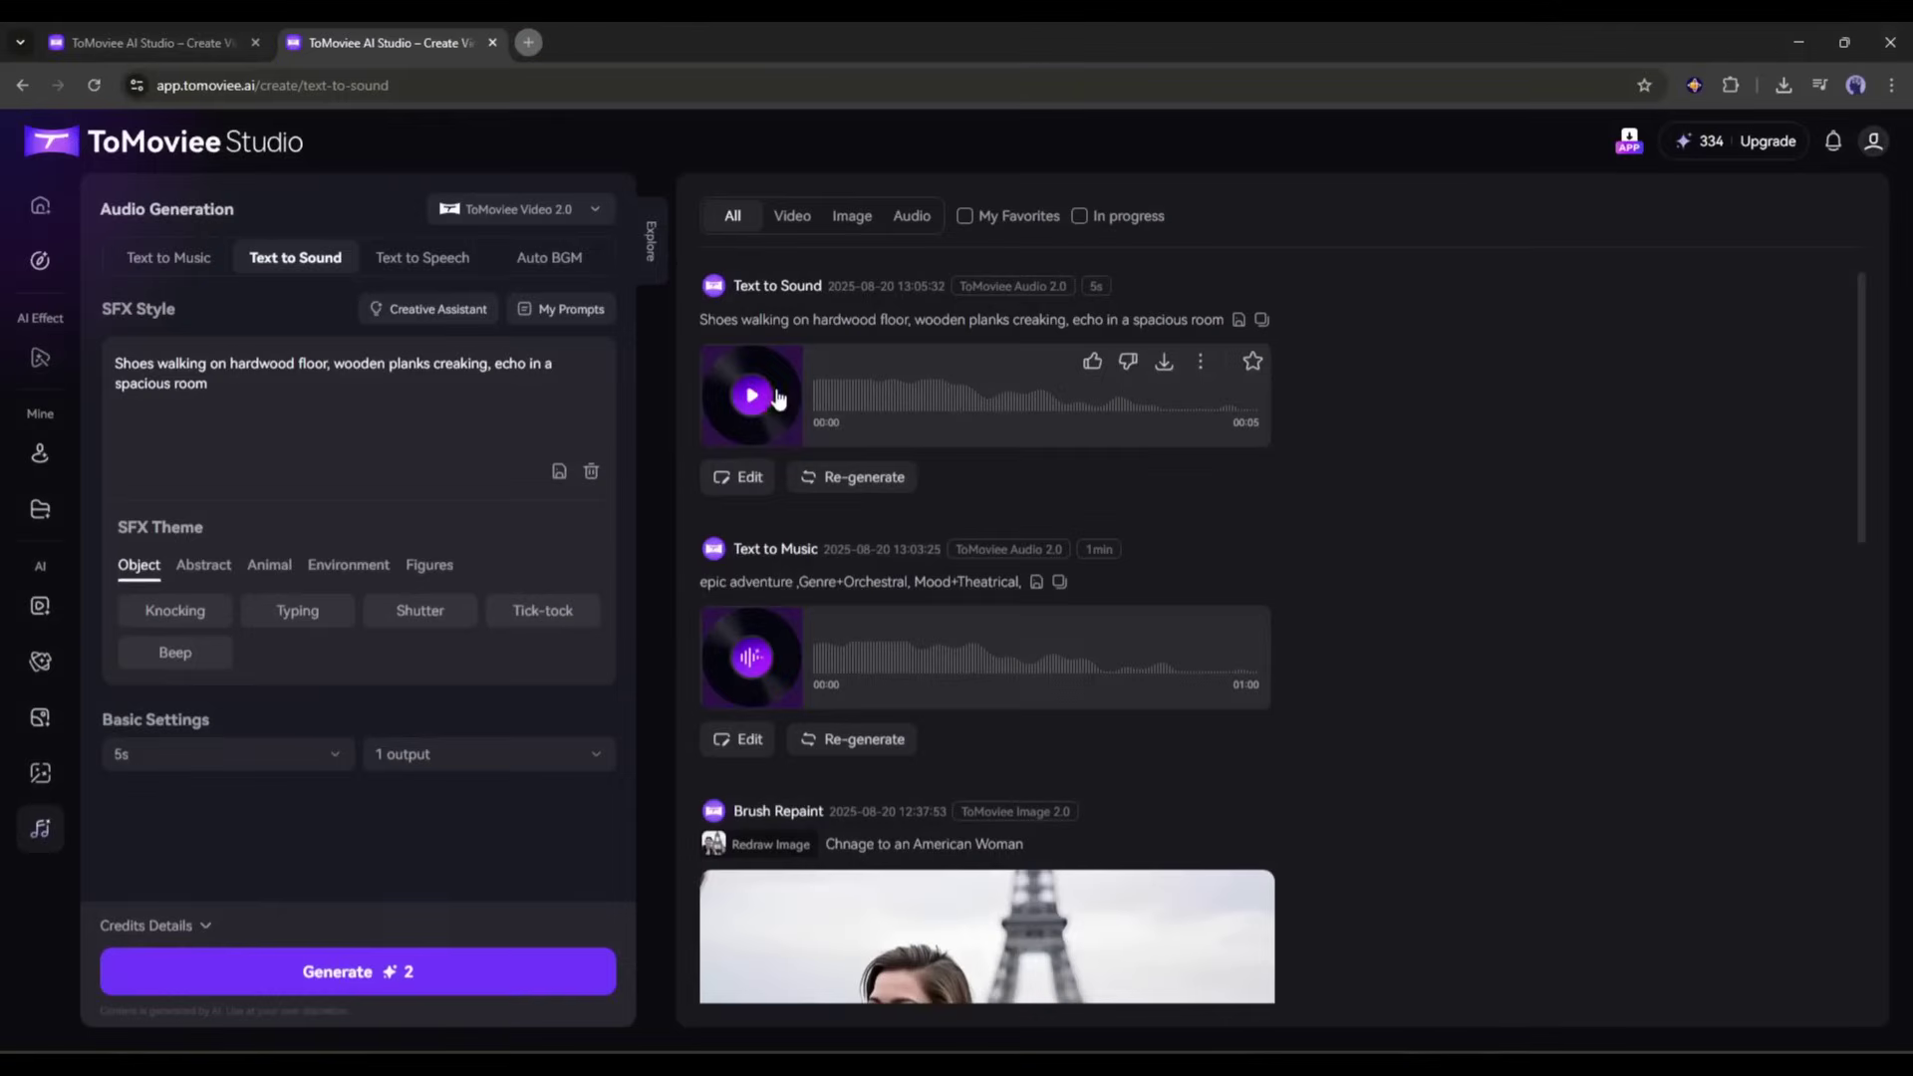
click(754, 398)
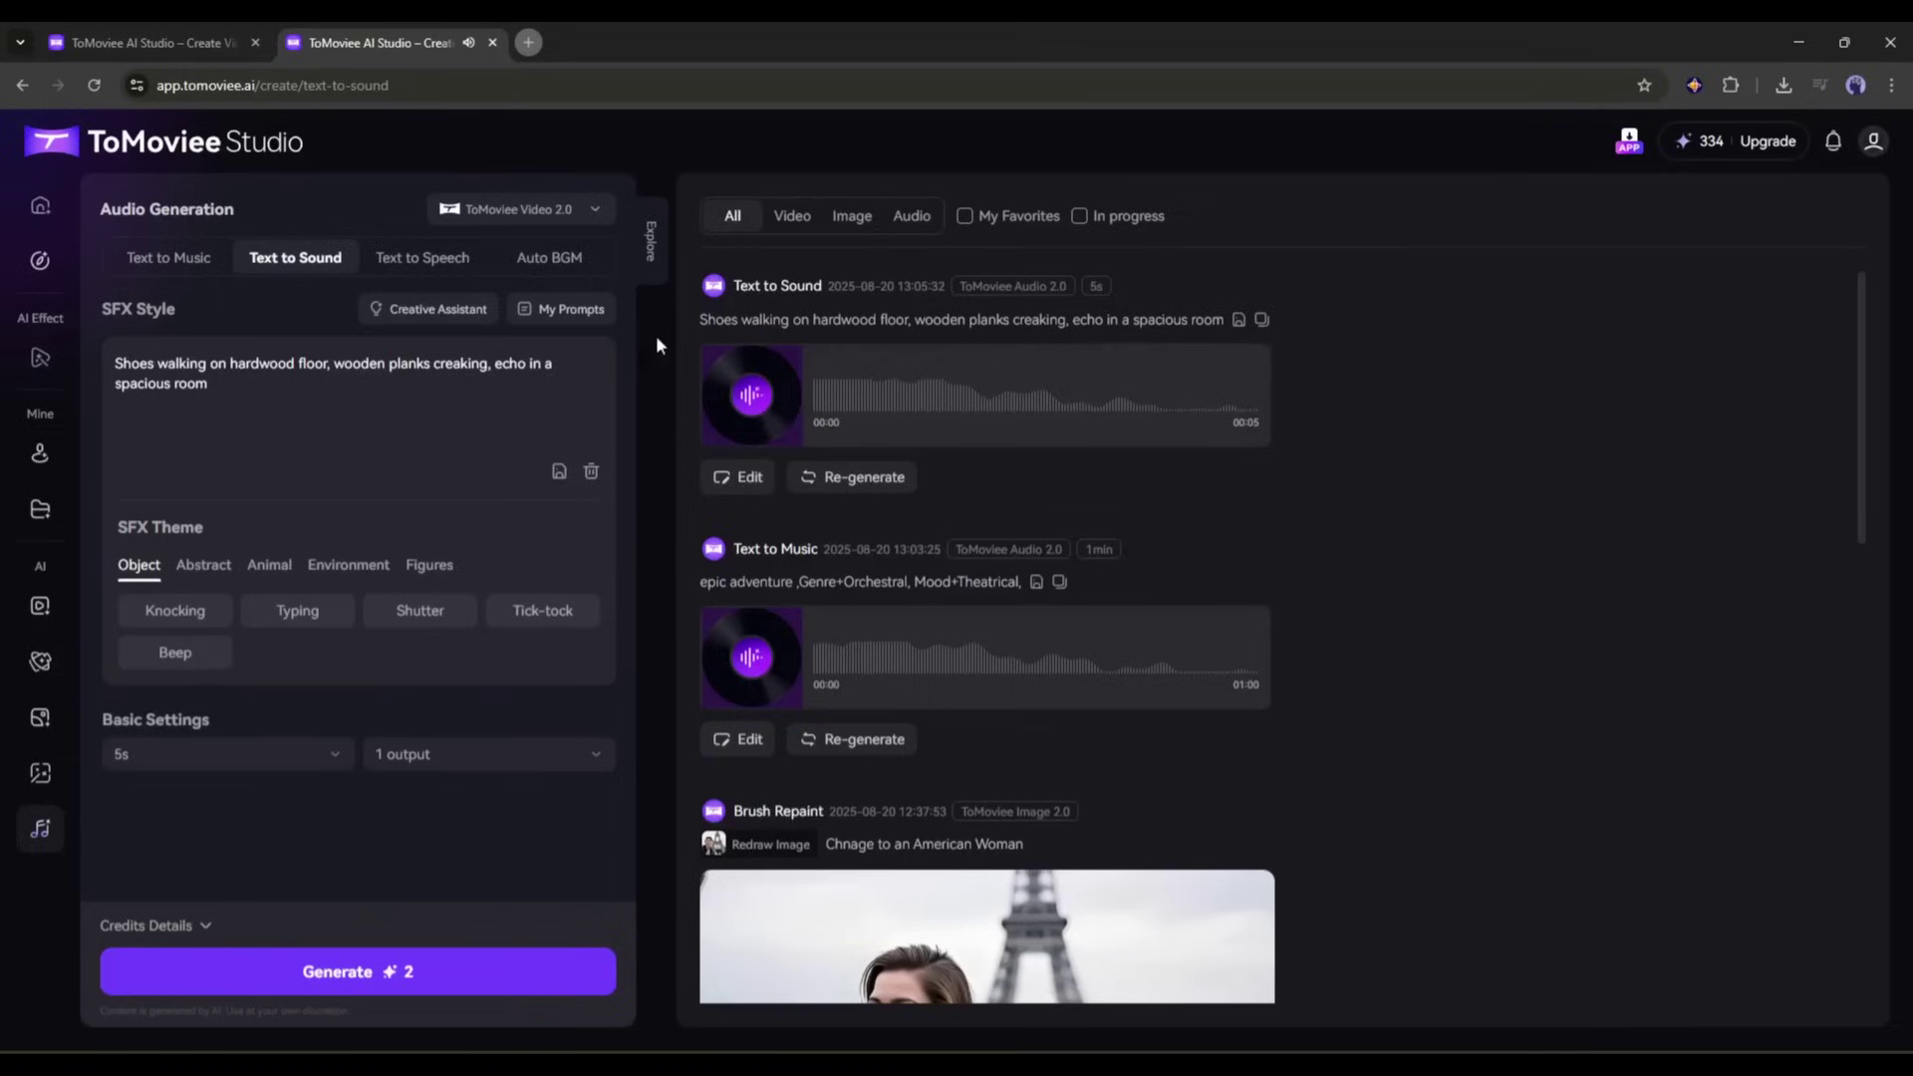
In Text to Speech, enter "If you like the video, subscribe our channel" as the voice content.
click(422, 261)
click(308, 366)
text(If you like the video, subscribe our channel)
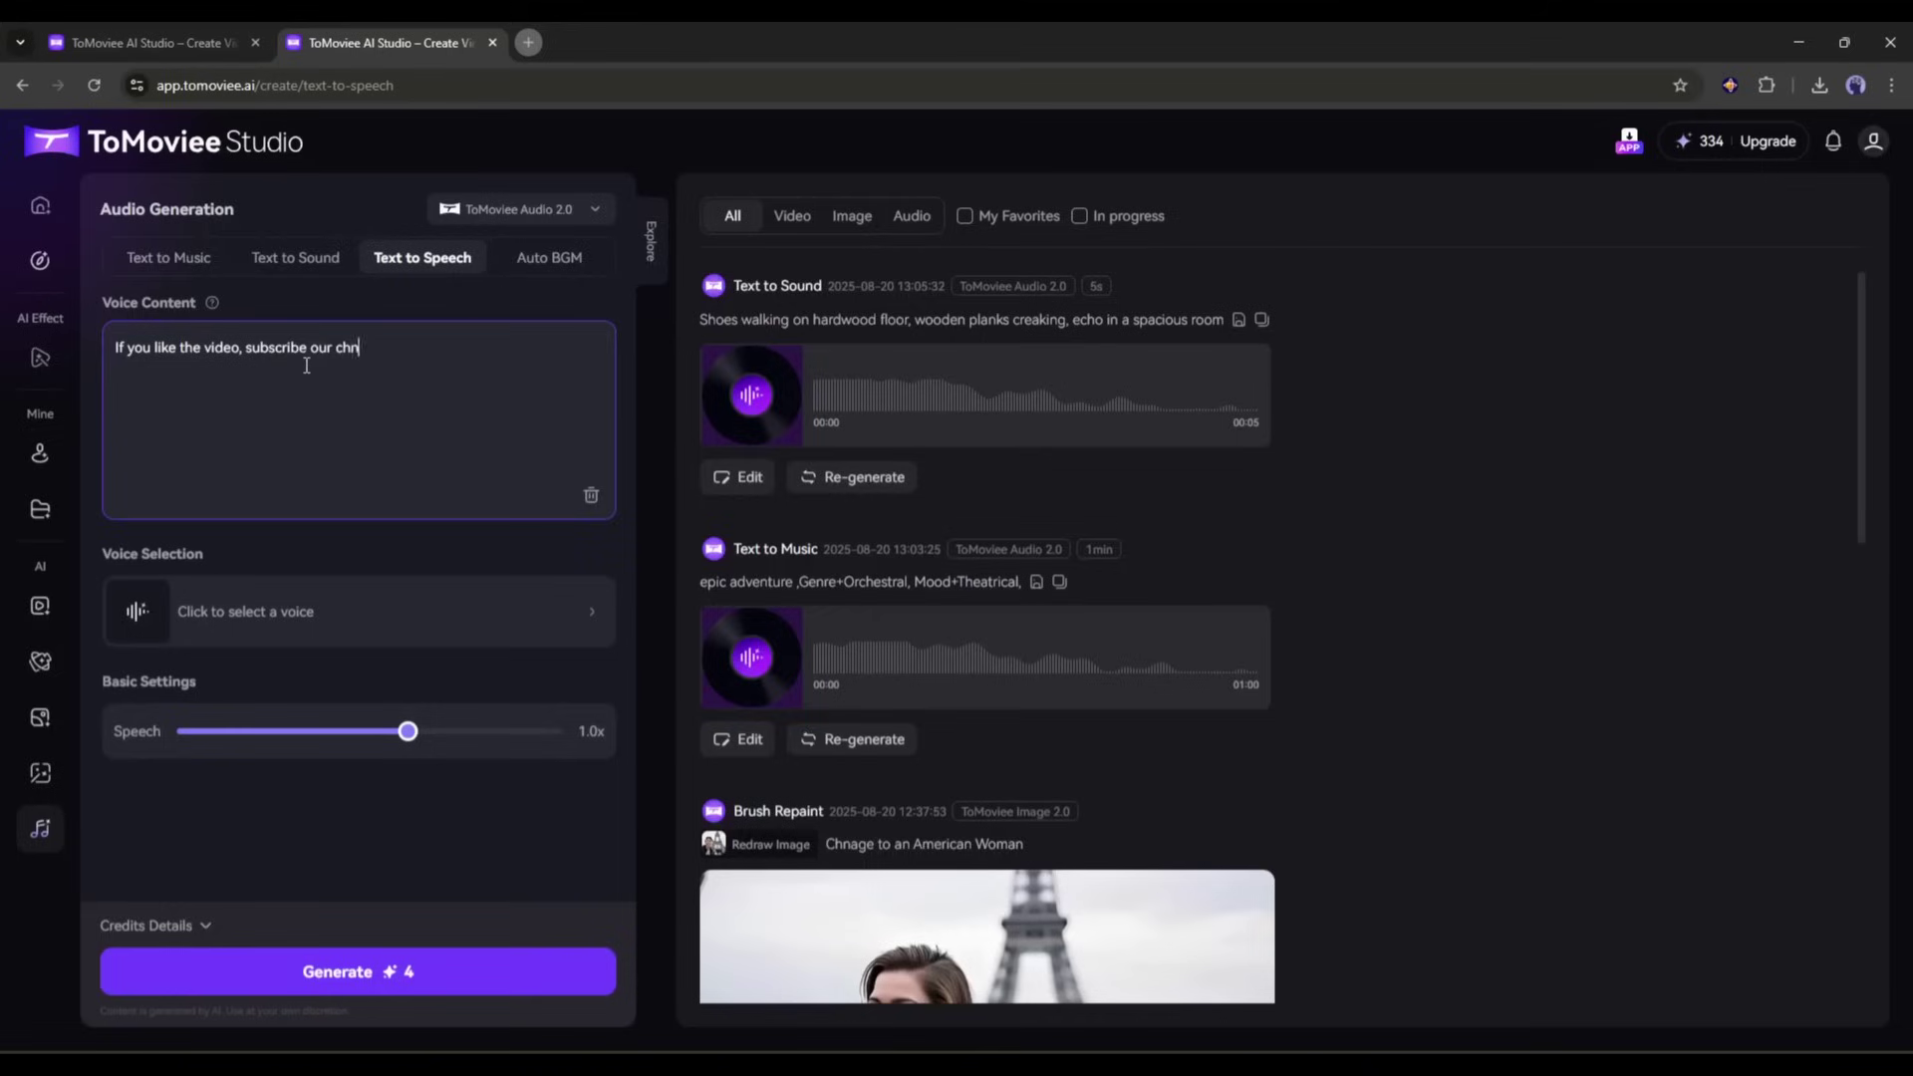
Select the Bria voice, generate the speech and play the resulting clip.
click(299, 611)
click(955, 314)
click(760, 512)
click(375, 974)
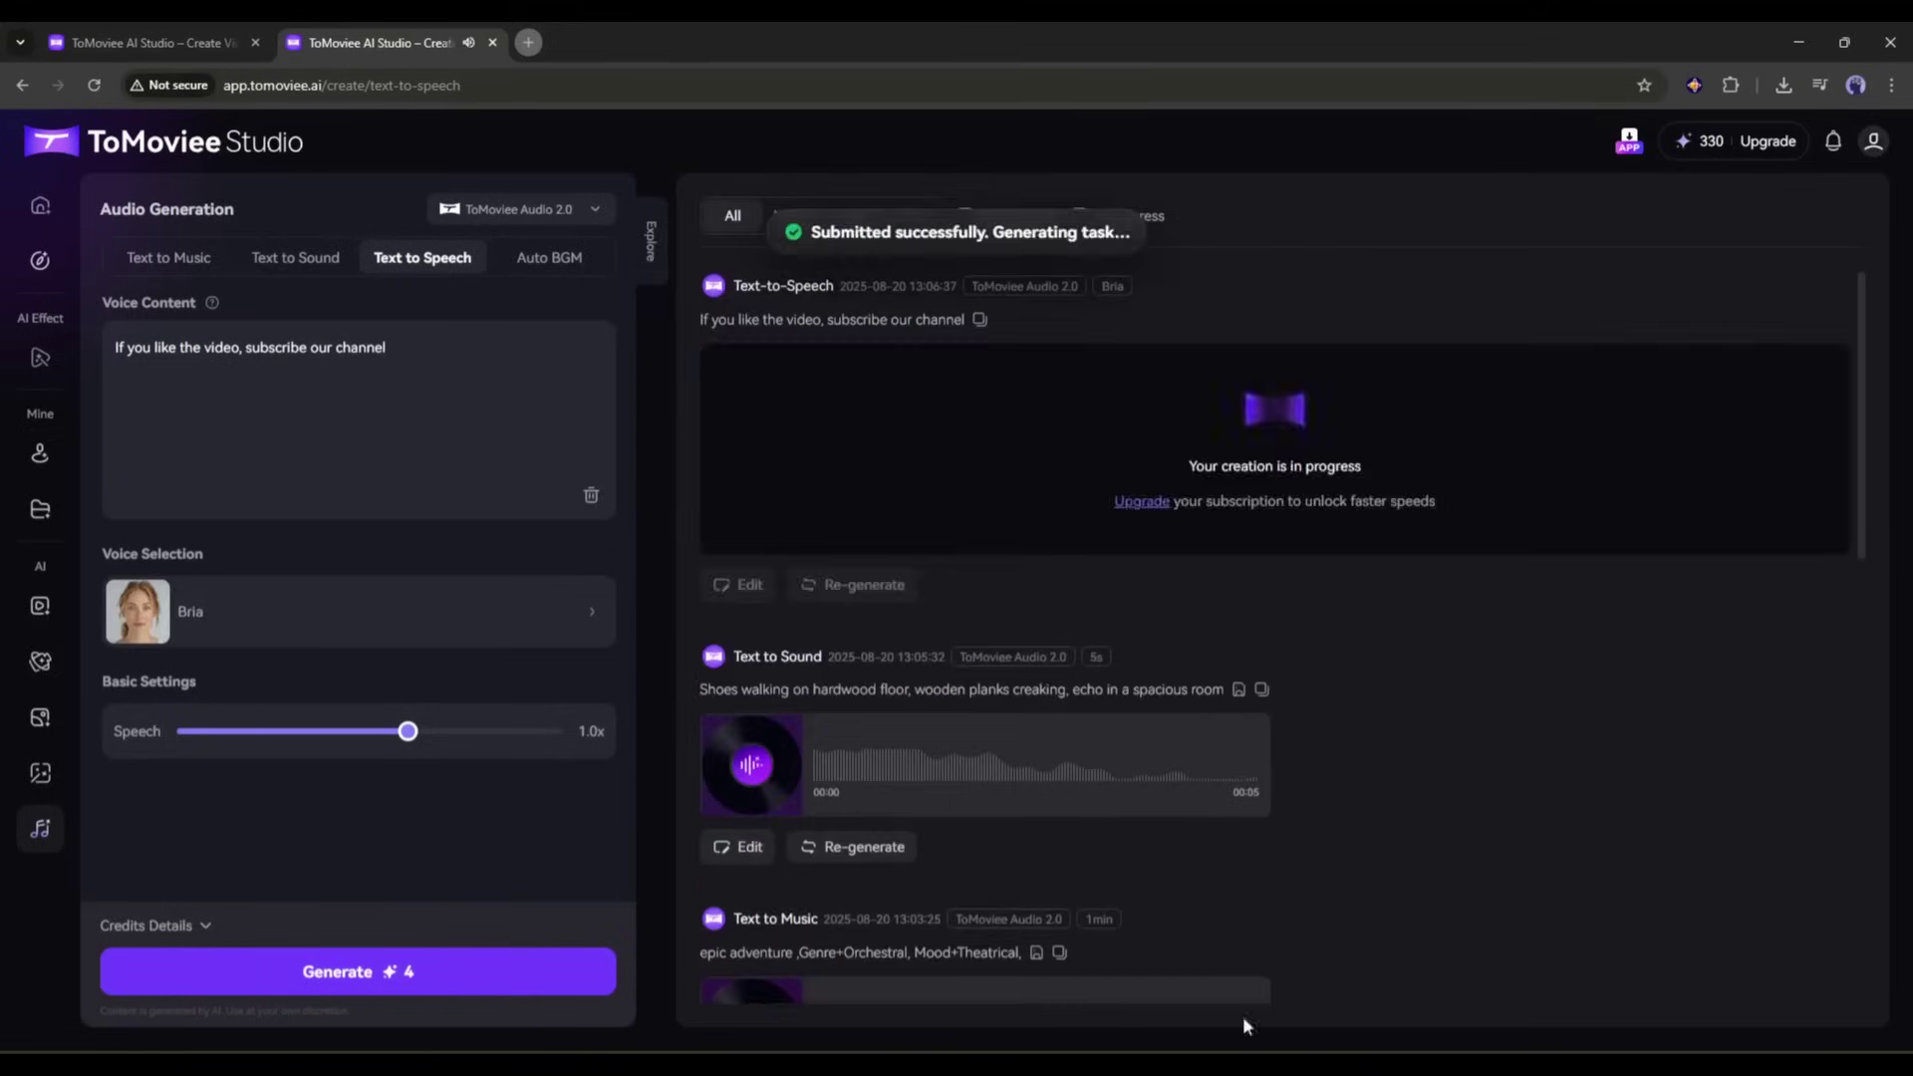
click(752, 397)
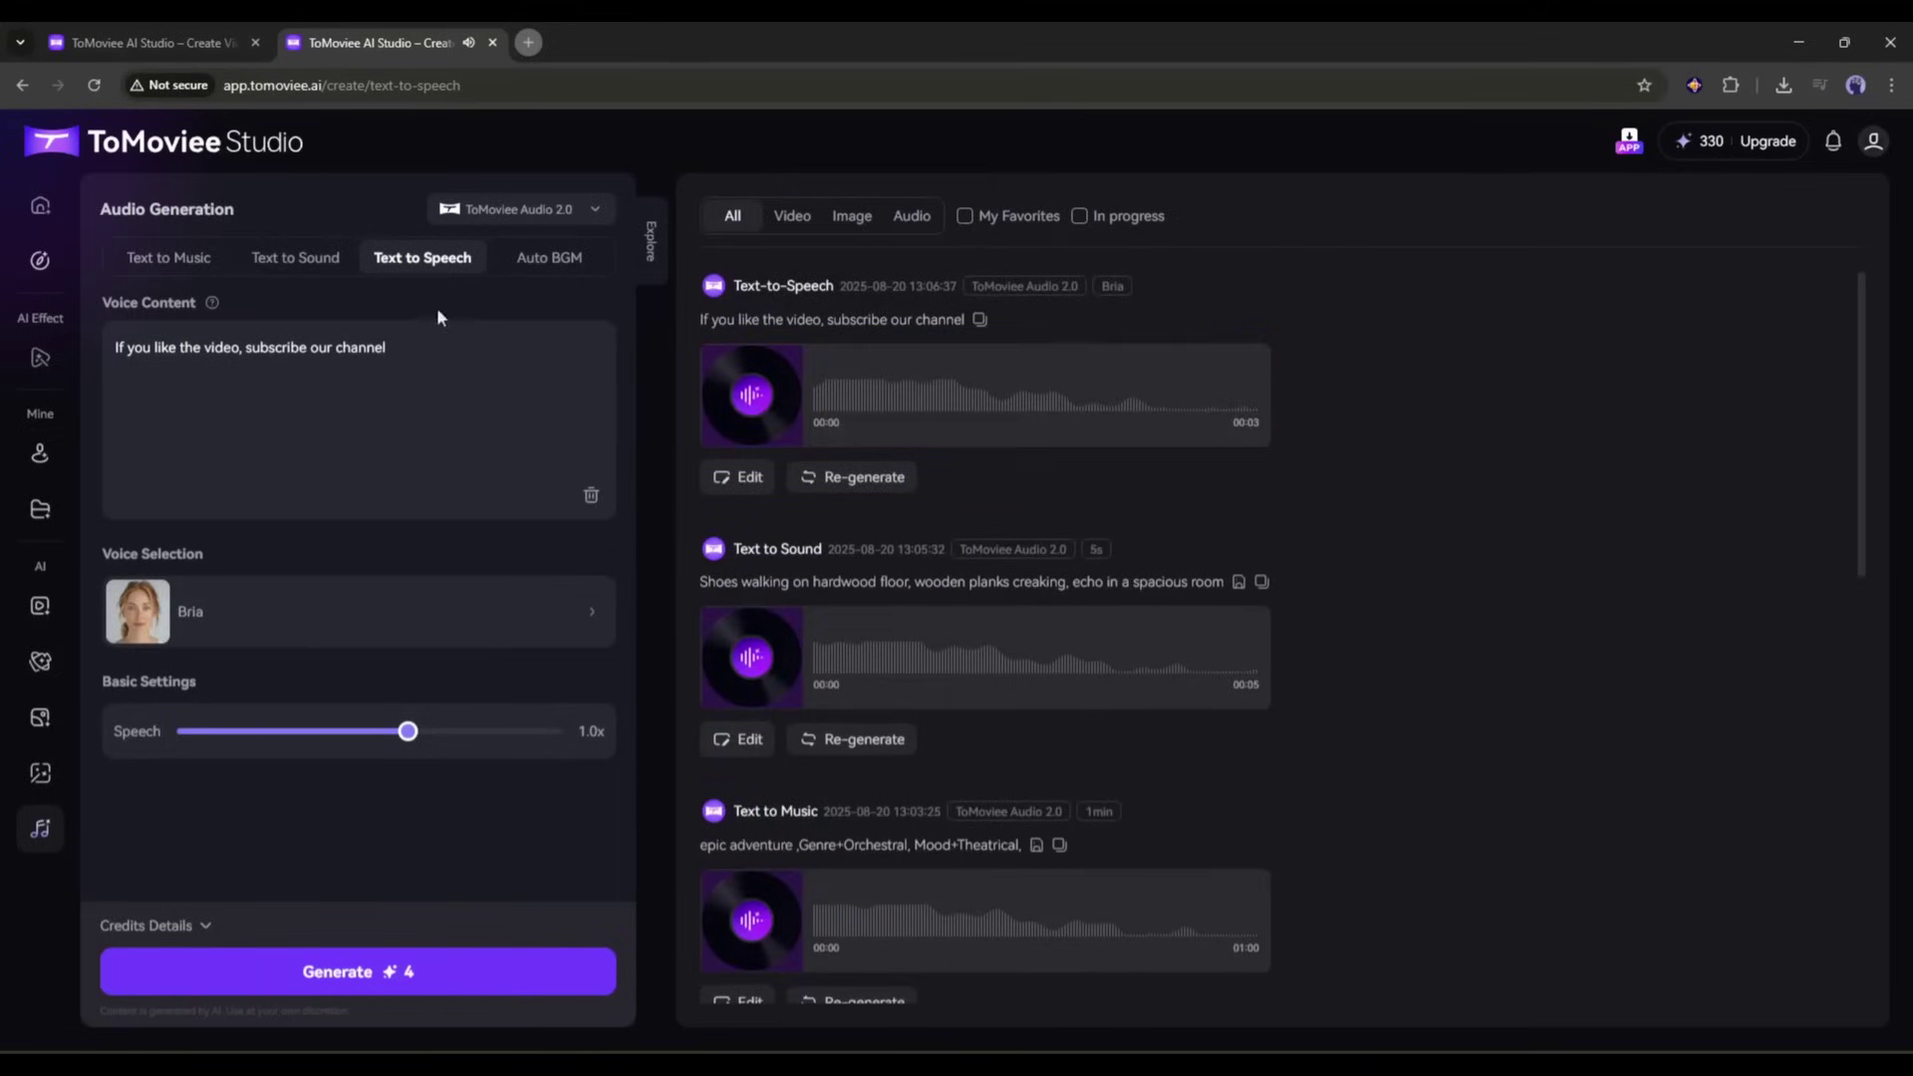
In Auto BGM, upload the video of the girl holding a lantern, generate its background music and play the result.
click(551, 257)
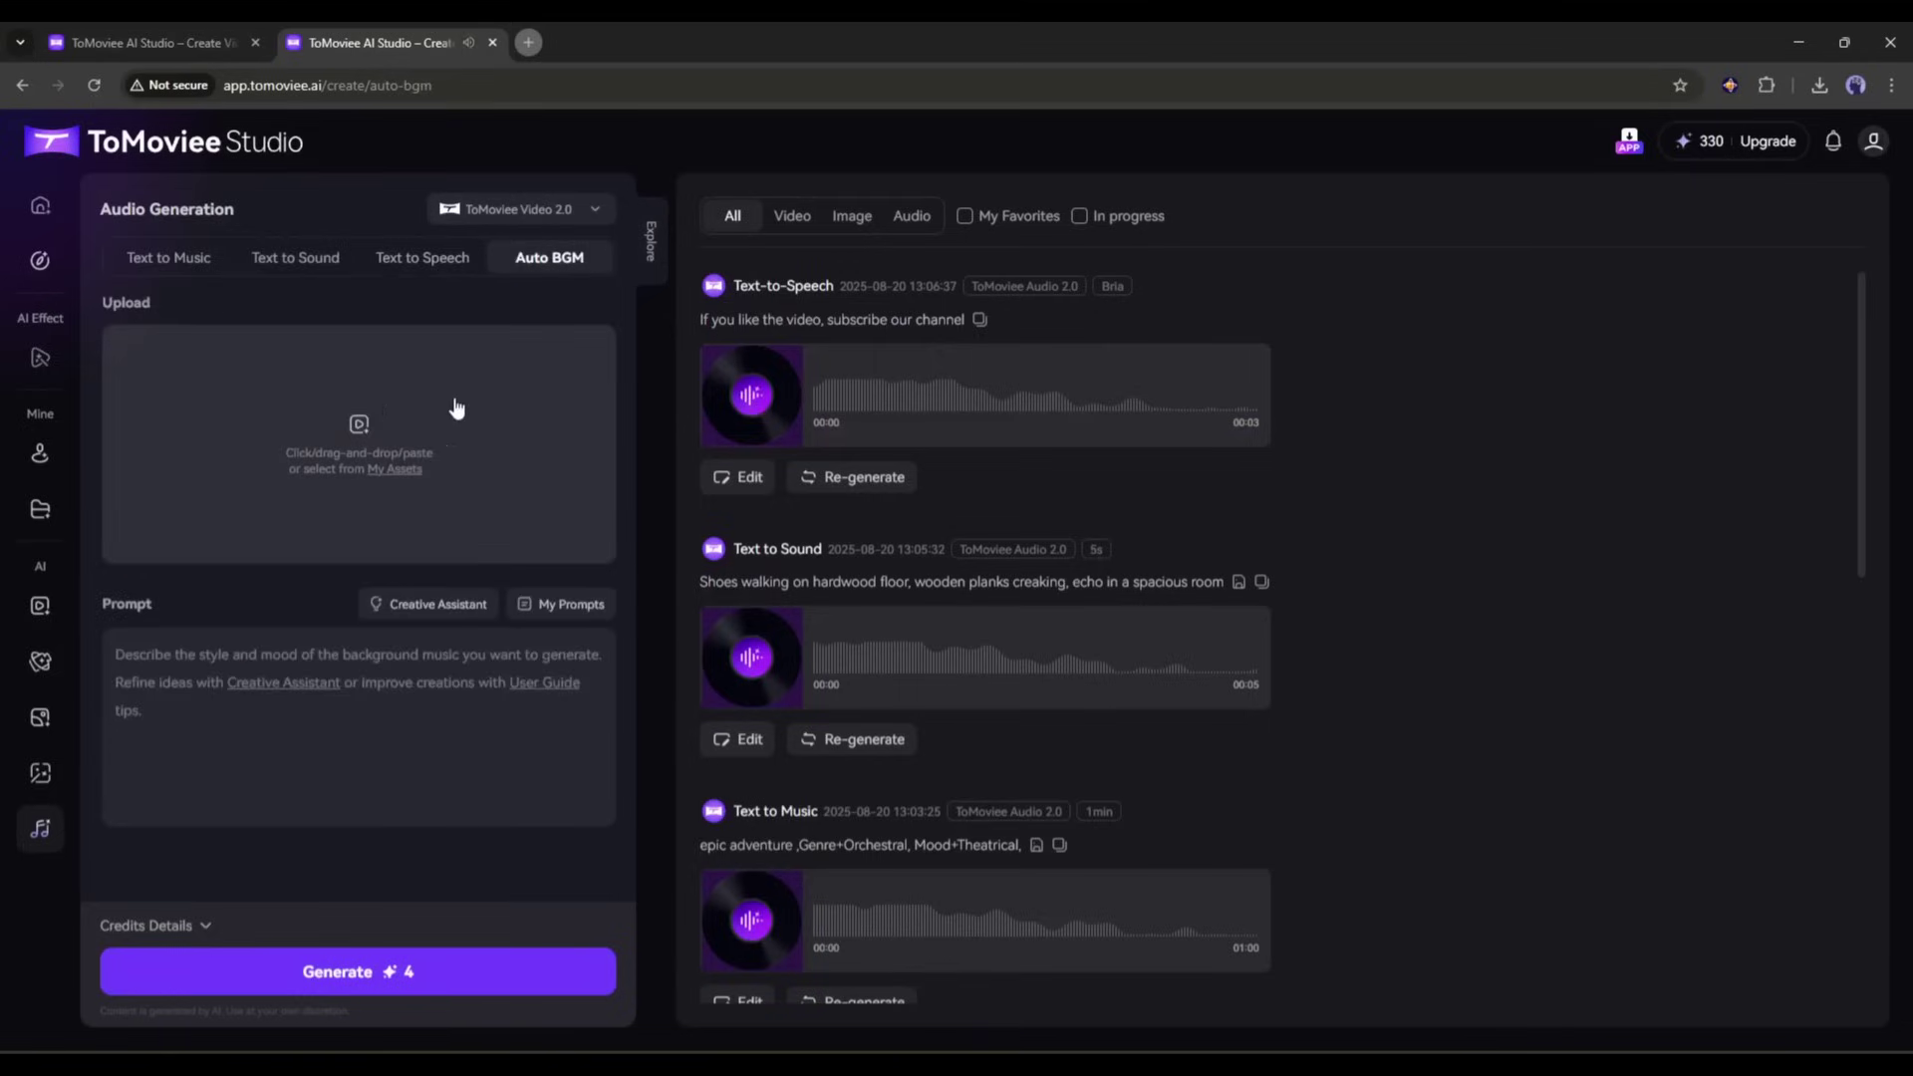
click(416, 410)
double_click(720, 642)
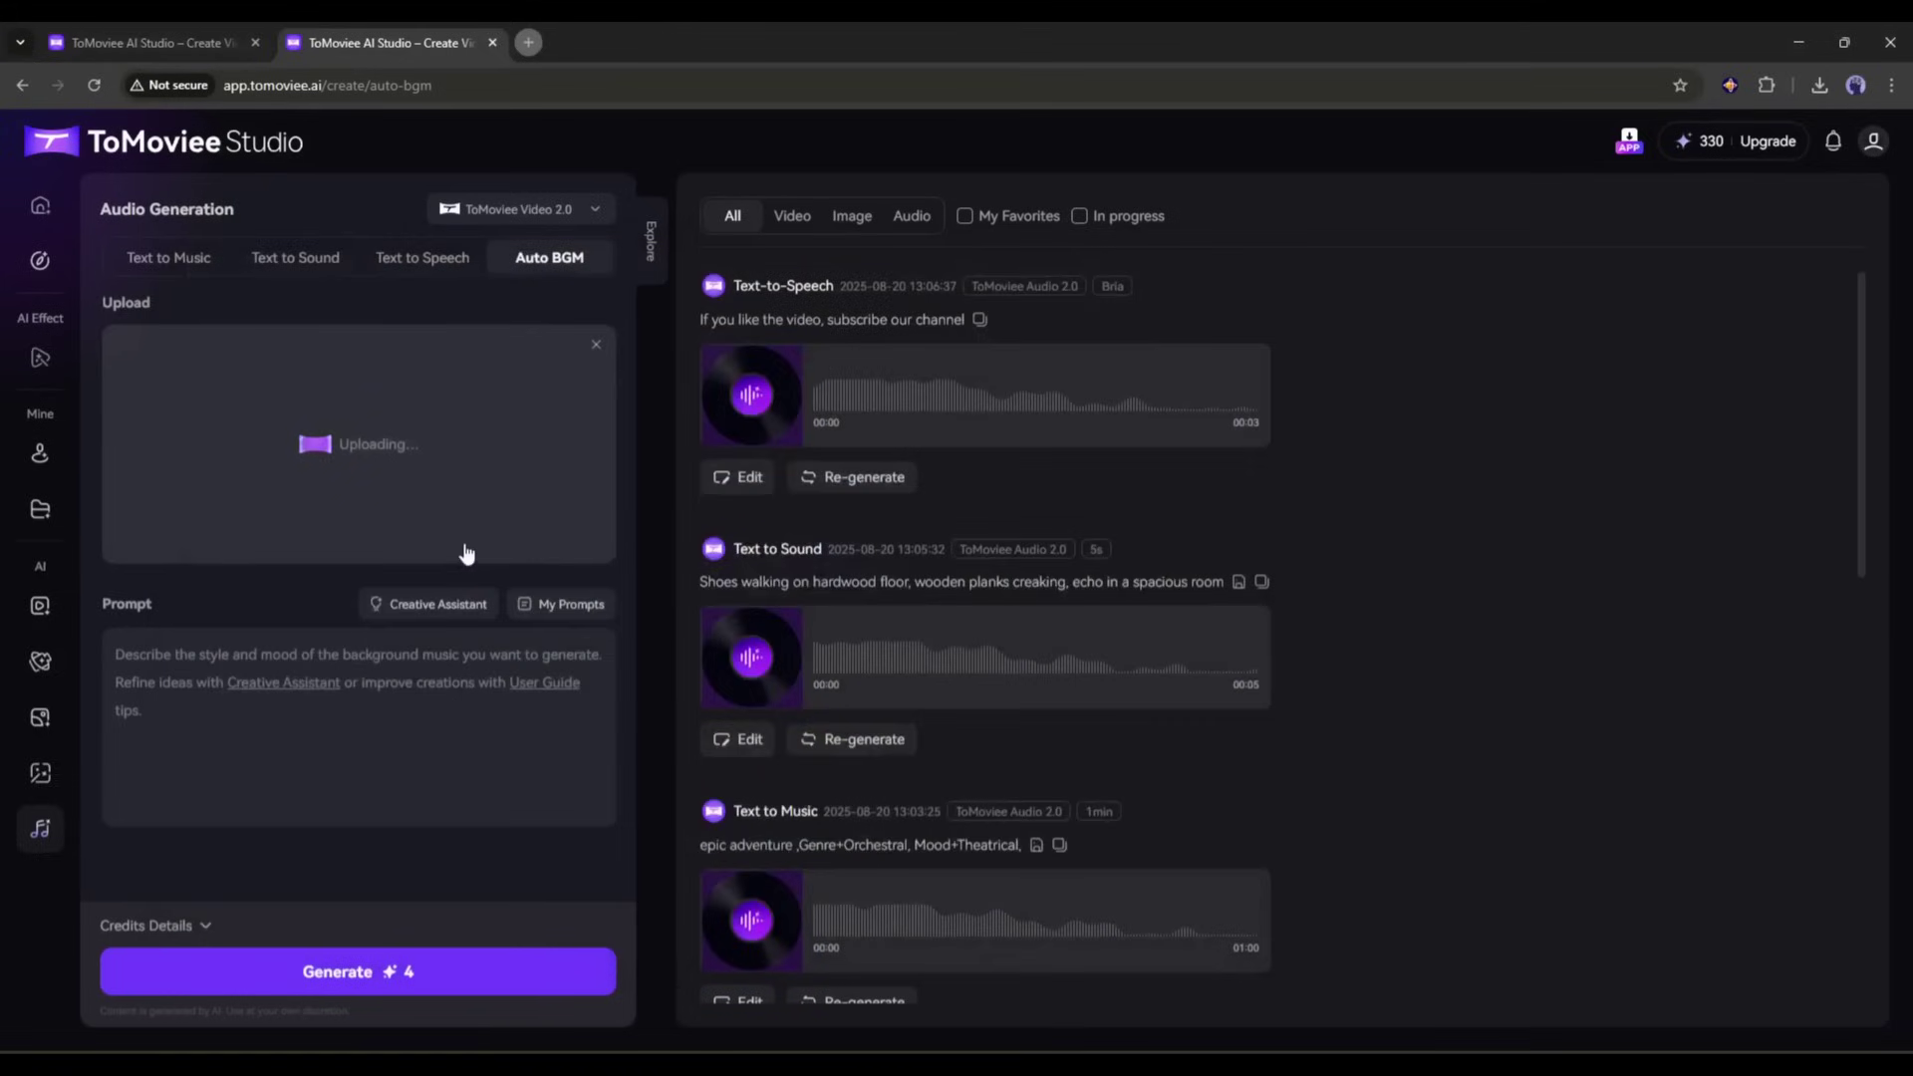
click(427, 970)
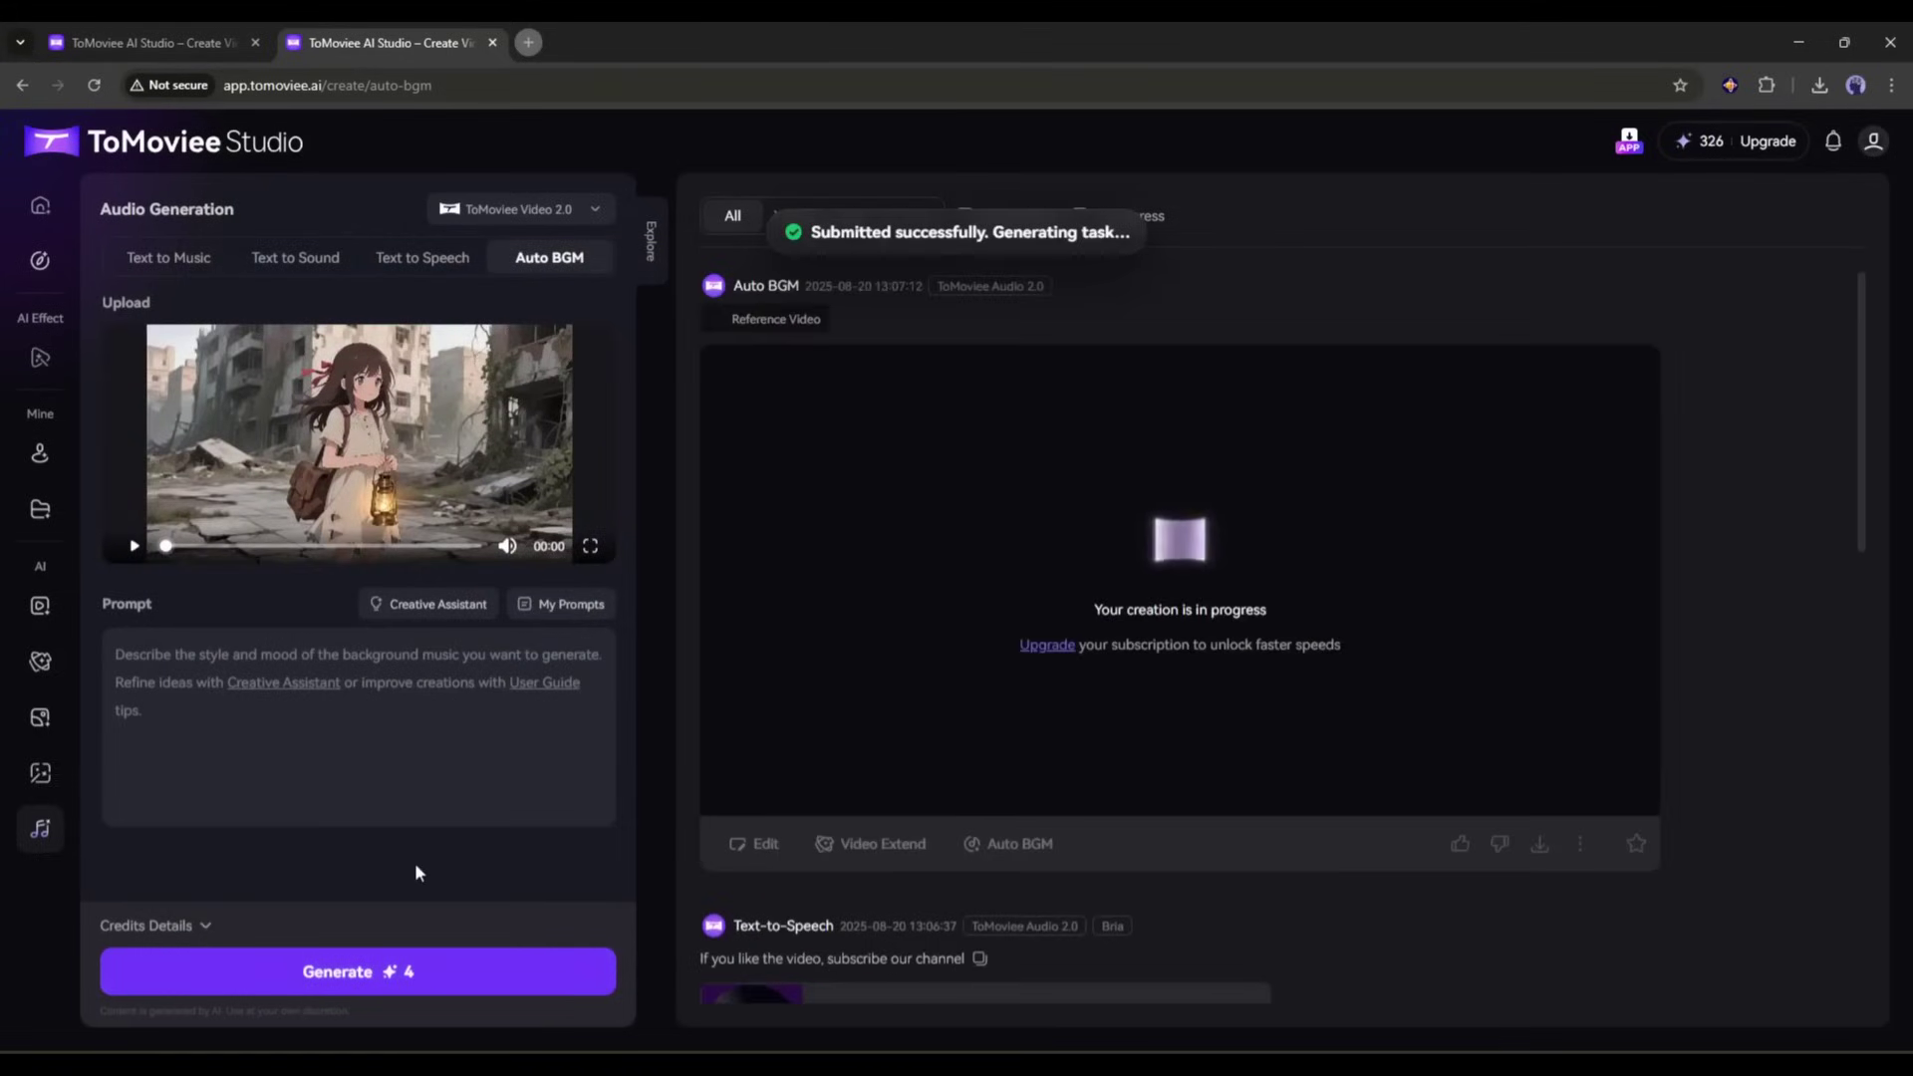
click(1072, 714)
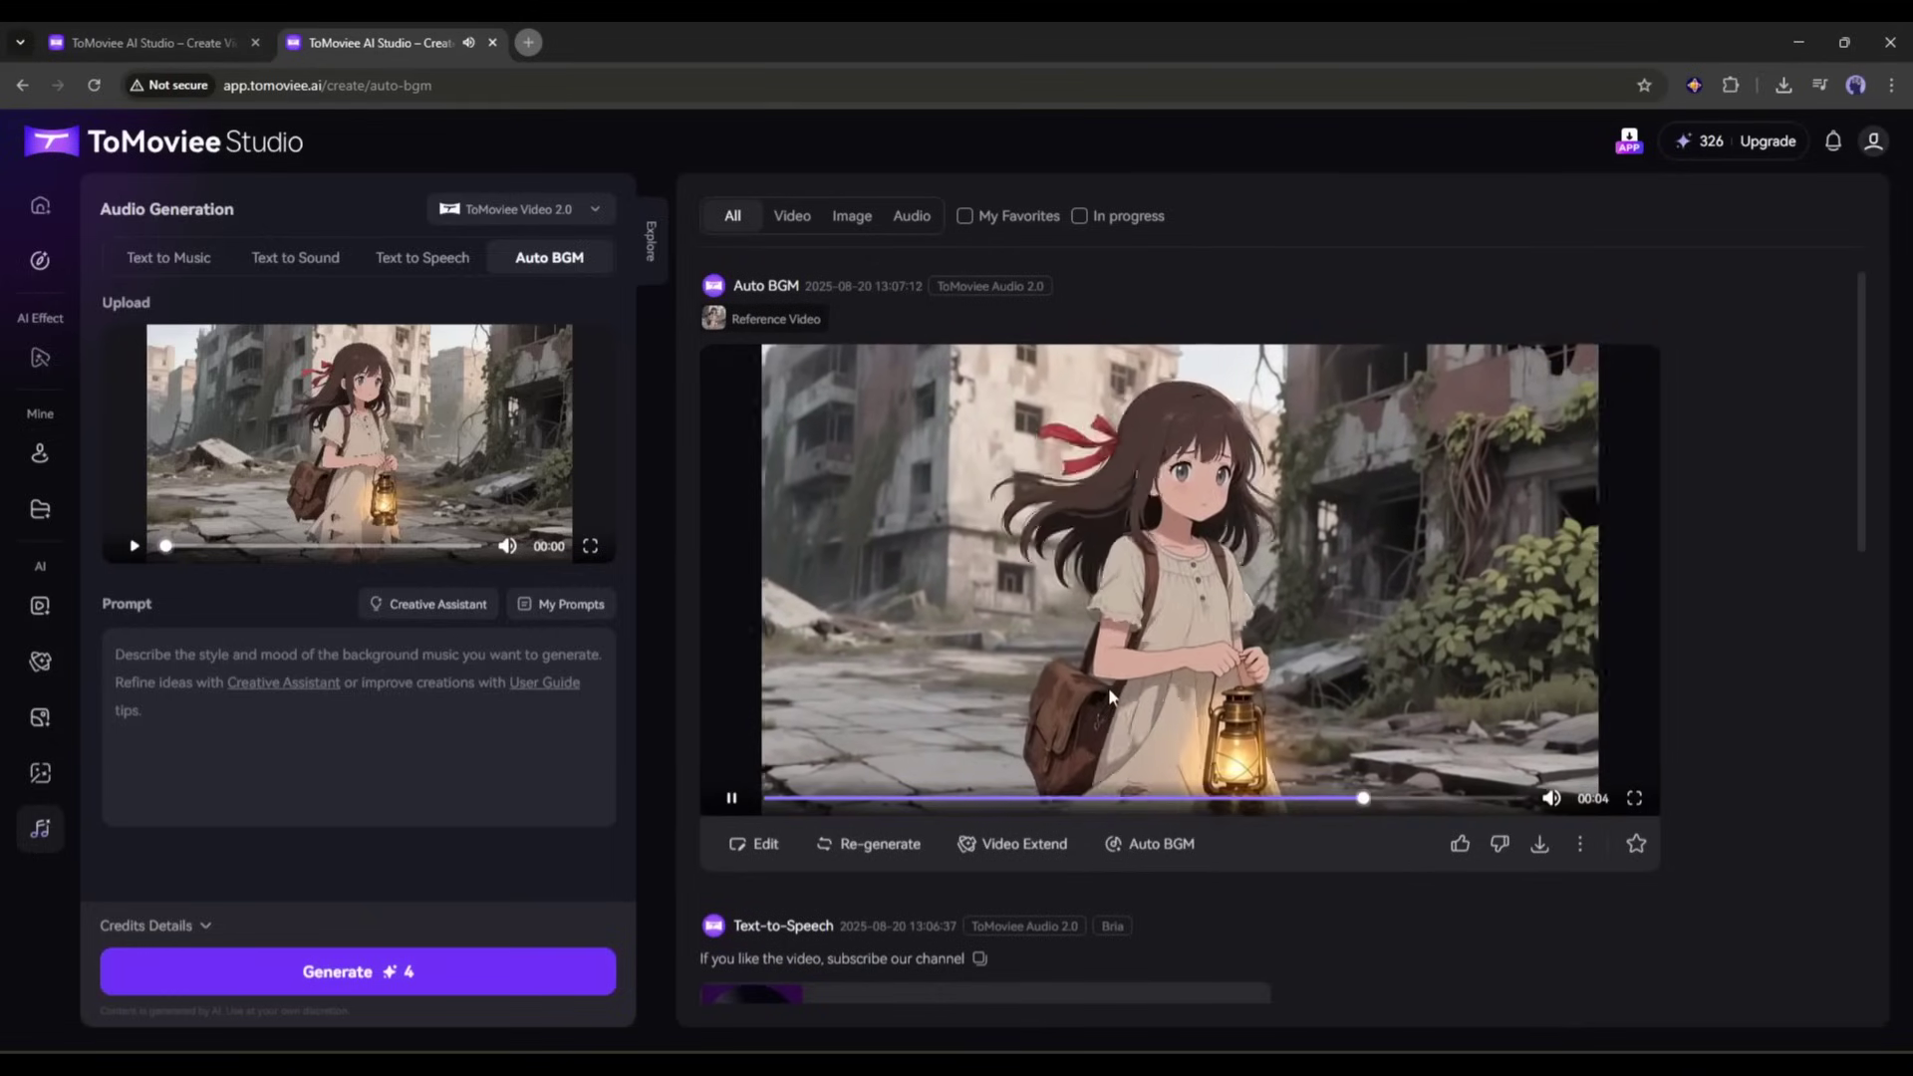
Visit the Home and Explore pages and open the Video Effects gallery.
click(40, 204)
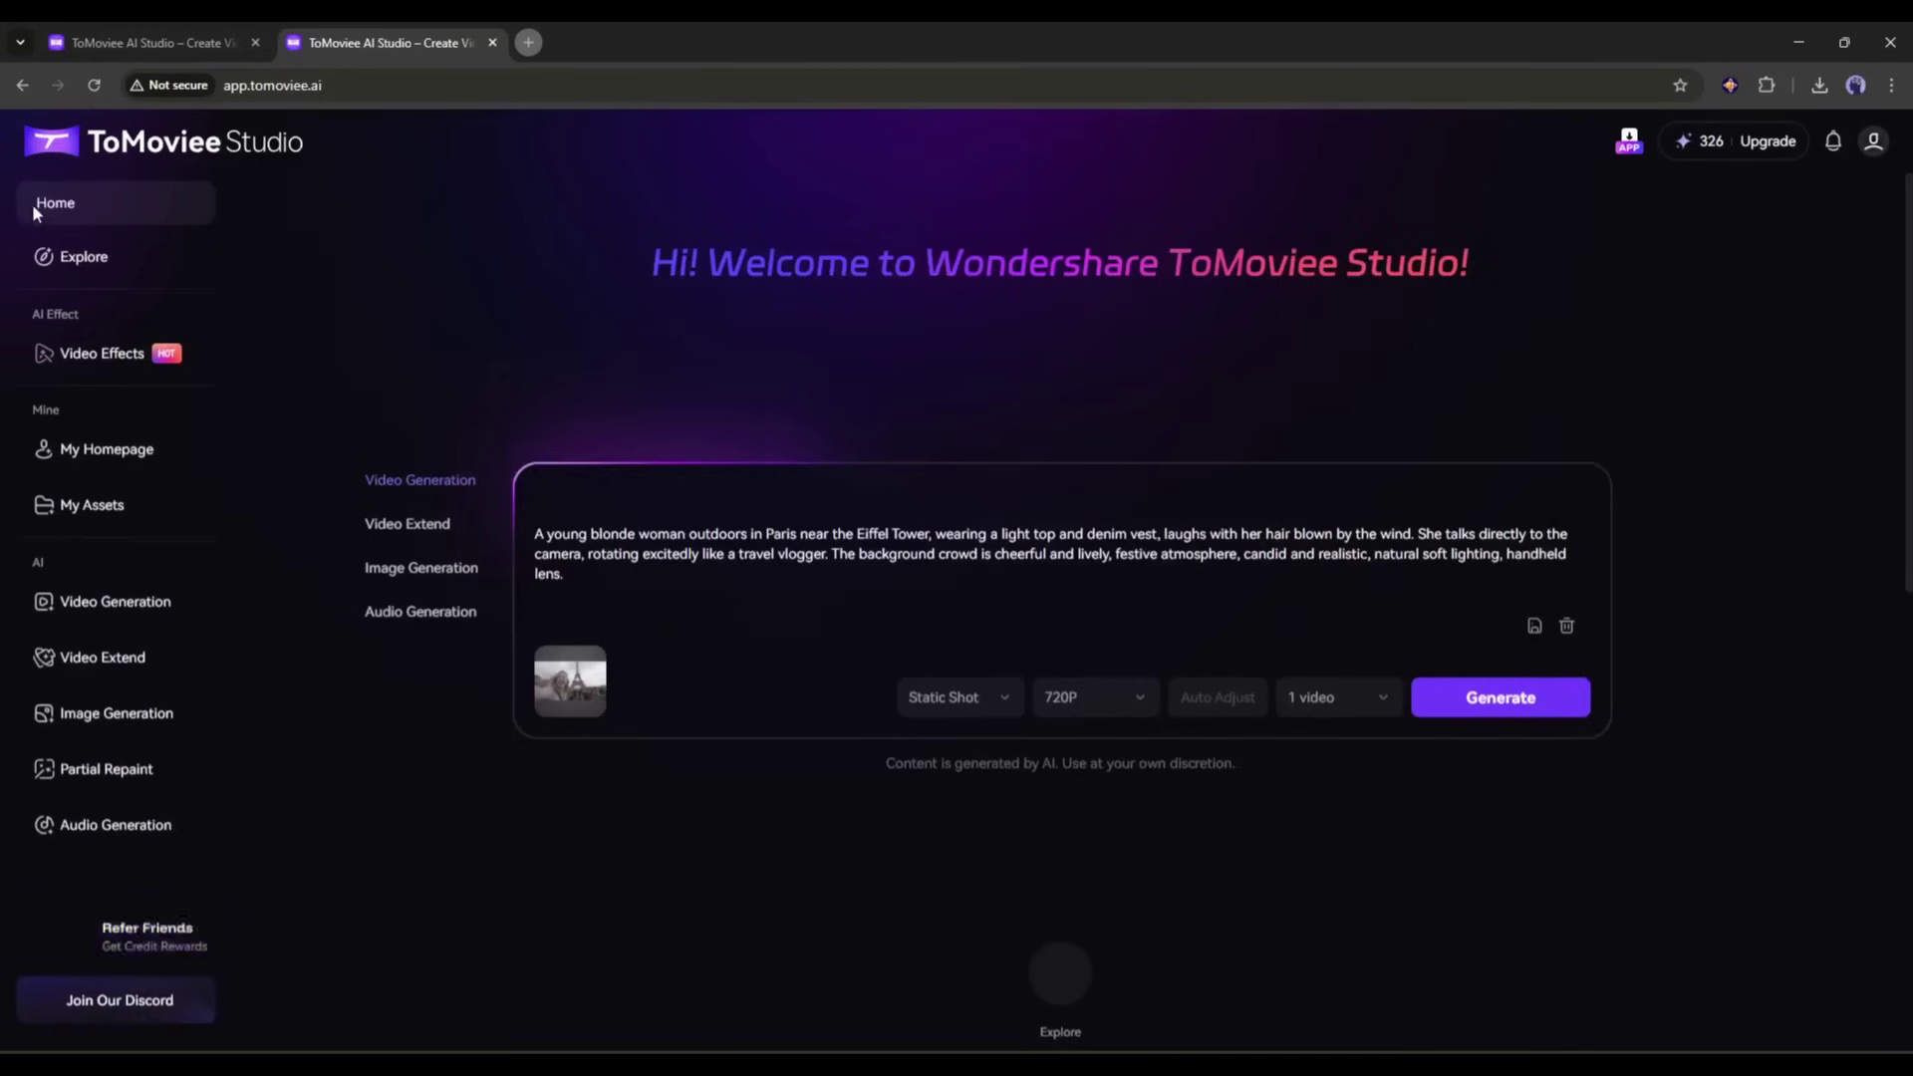
click(90, 262)
click(83, 360)
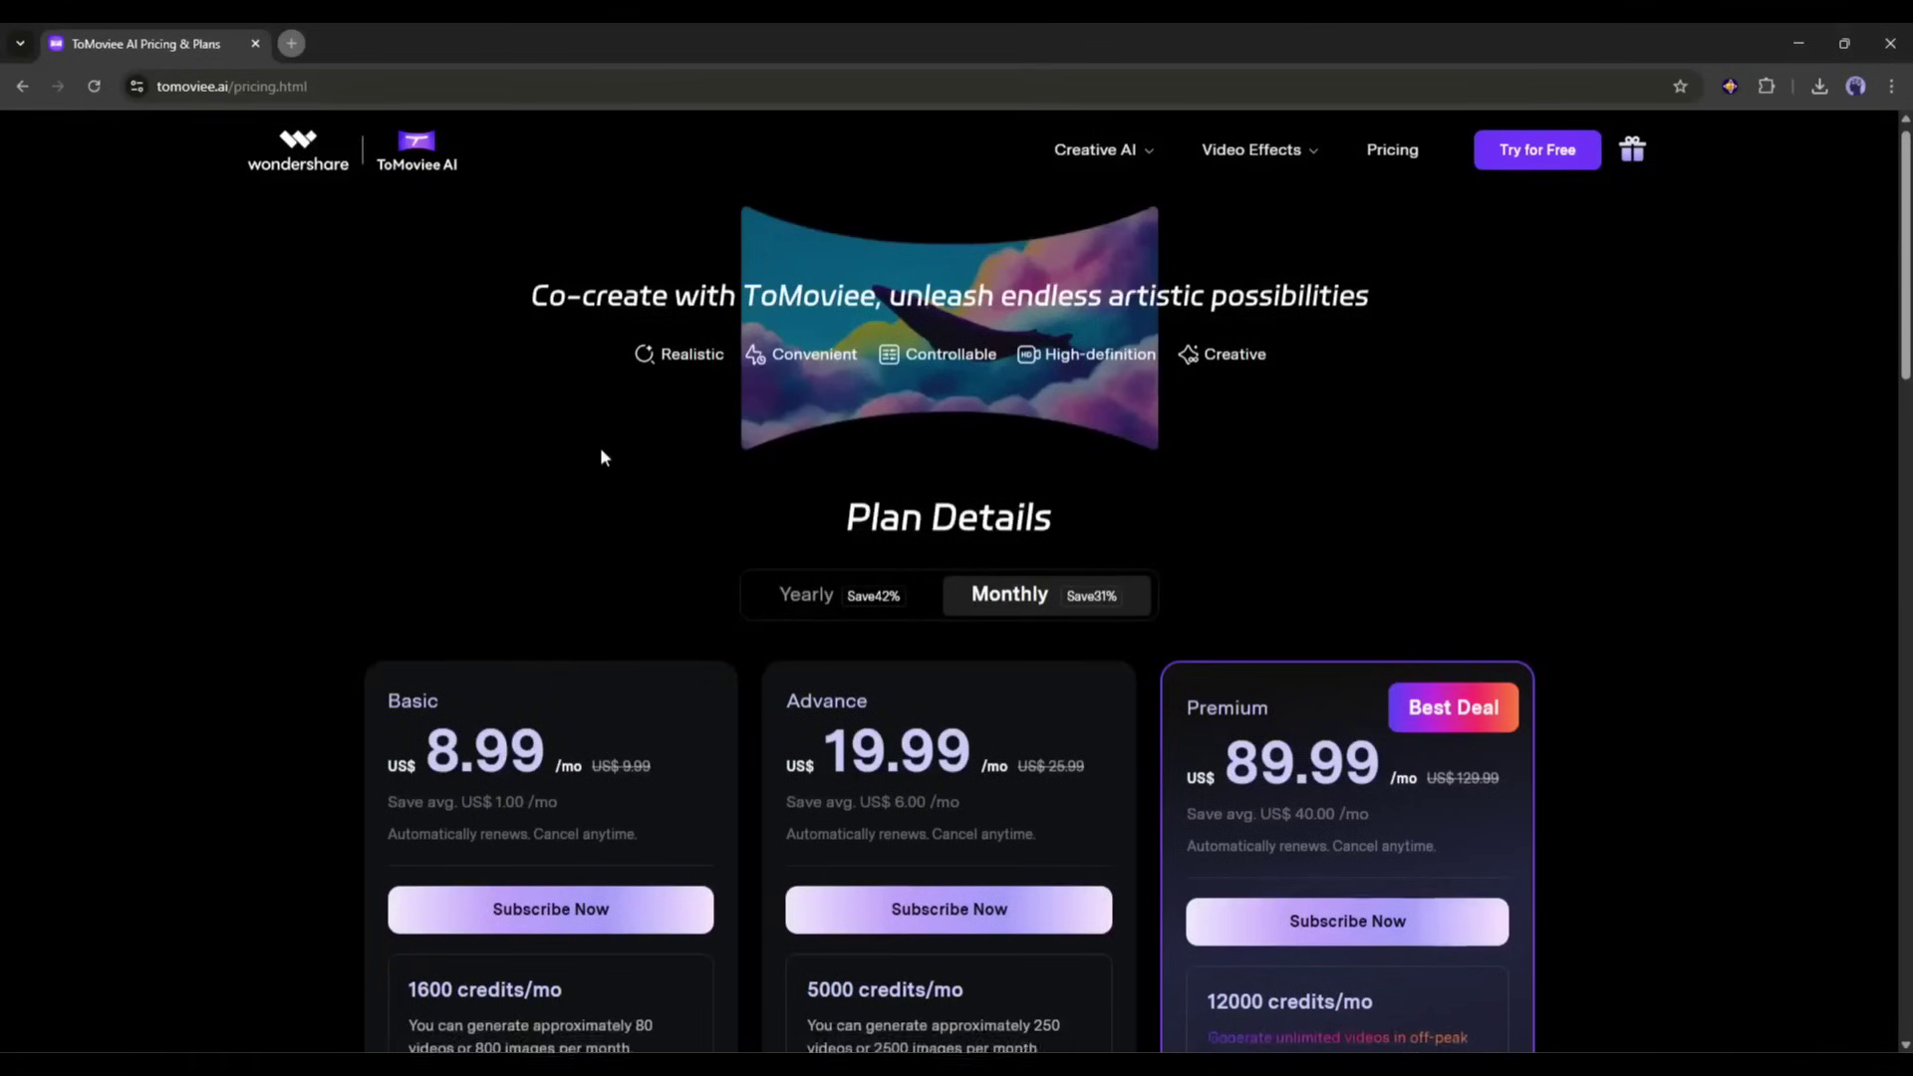
On the ToMoviee pricing page, examine the Basic plan's monthly price, credits, and video and image allowance.
scroll(600, 446, down, 5)
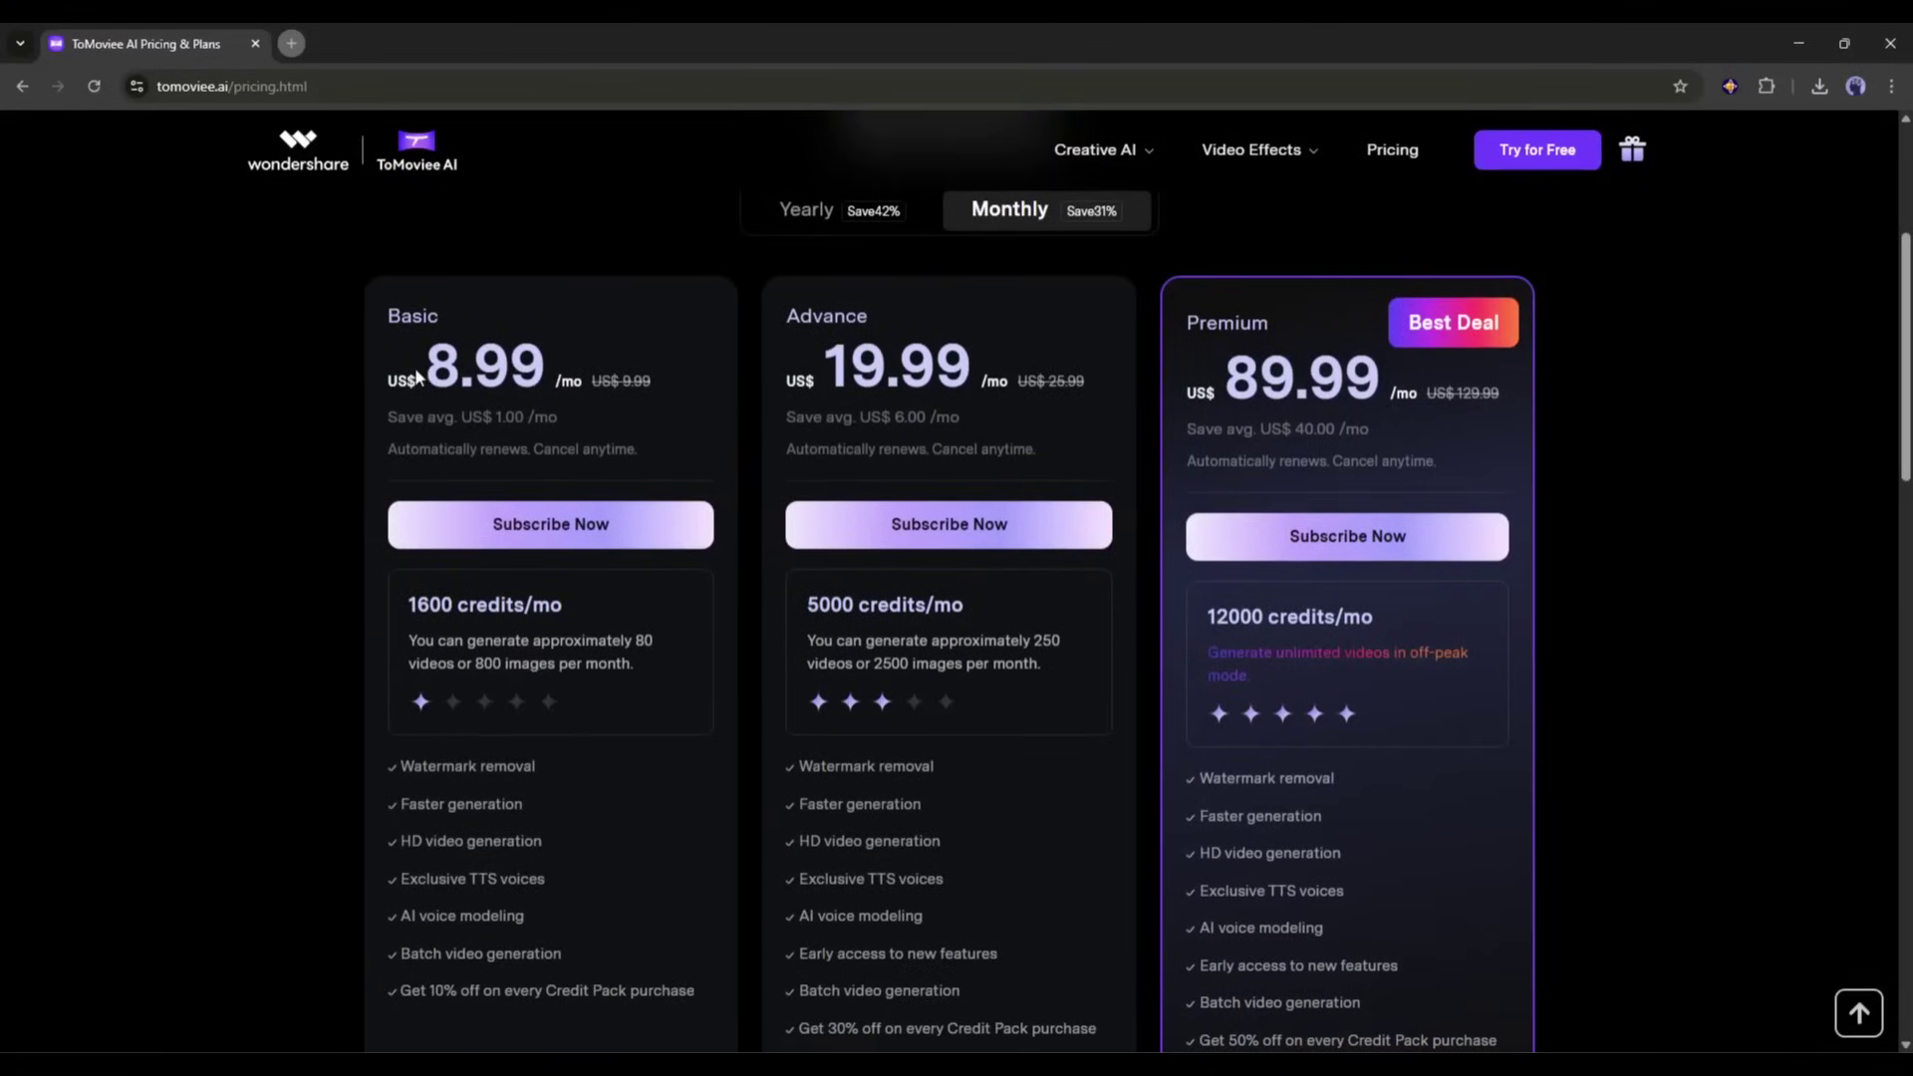
drag(422, 374, 558, 383)
click(528, 371)
drag(424, 609, 679, 649)
click(551, 645)
drag(411, 665, 659, 674)
click(624, 667)
scroll(699, 633, up, 1)
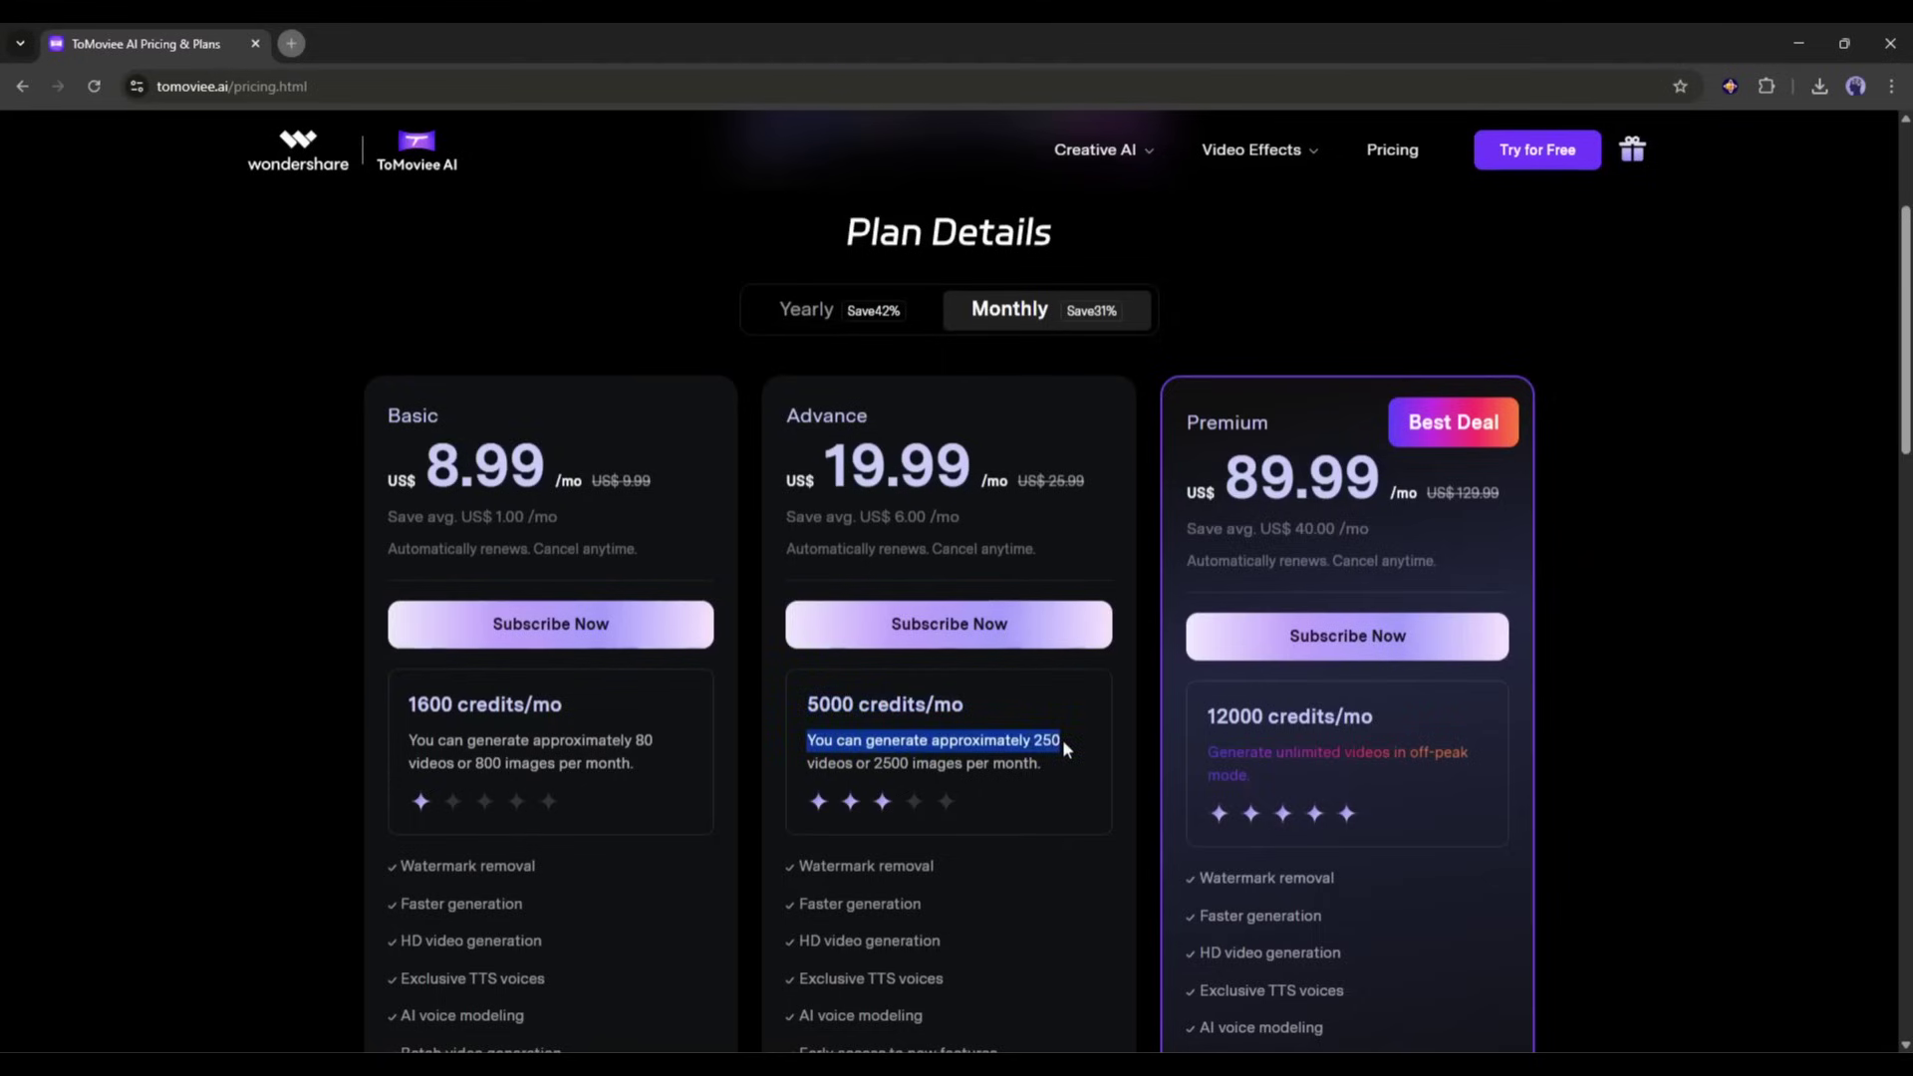
Examine the Advance and Premium plans' monthly prices, credits, generation allowances and included features.
drag(816, 770, 1006, 770)
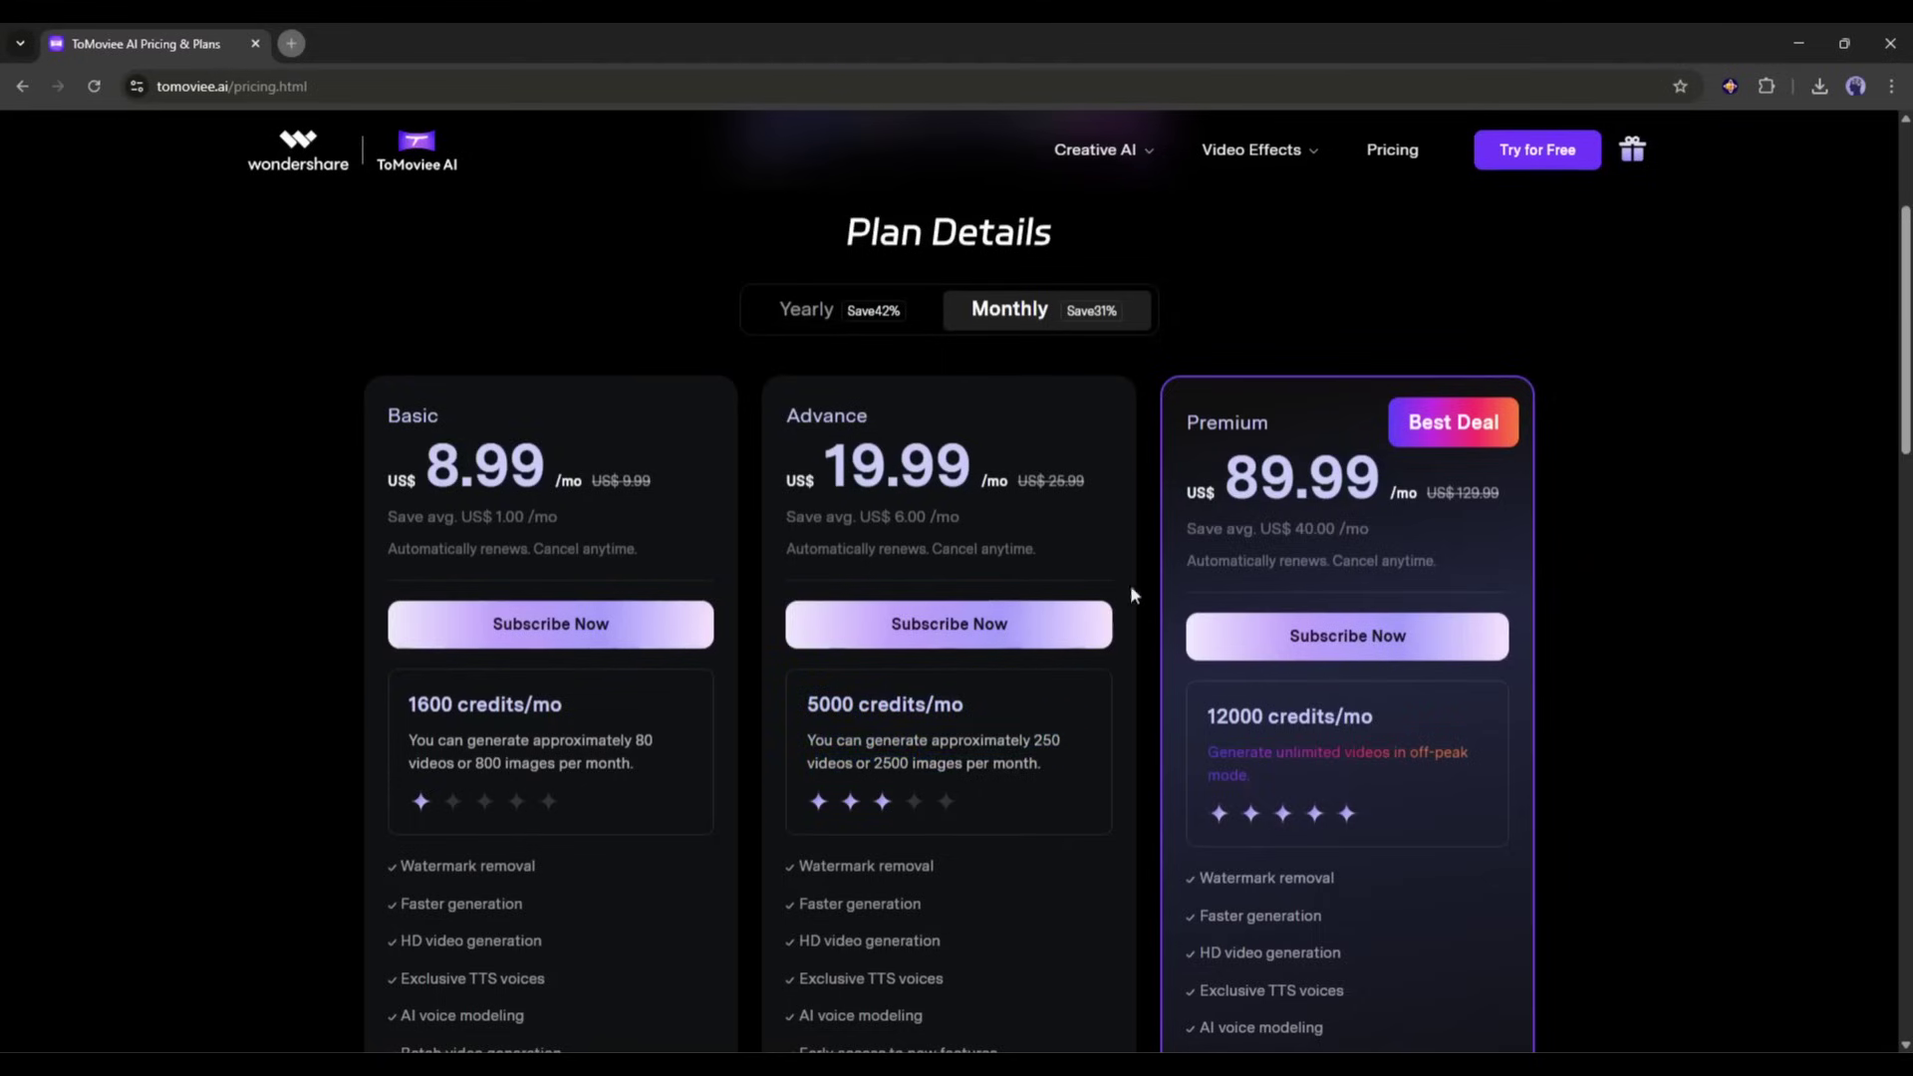
click(951, 466)
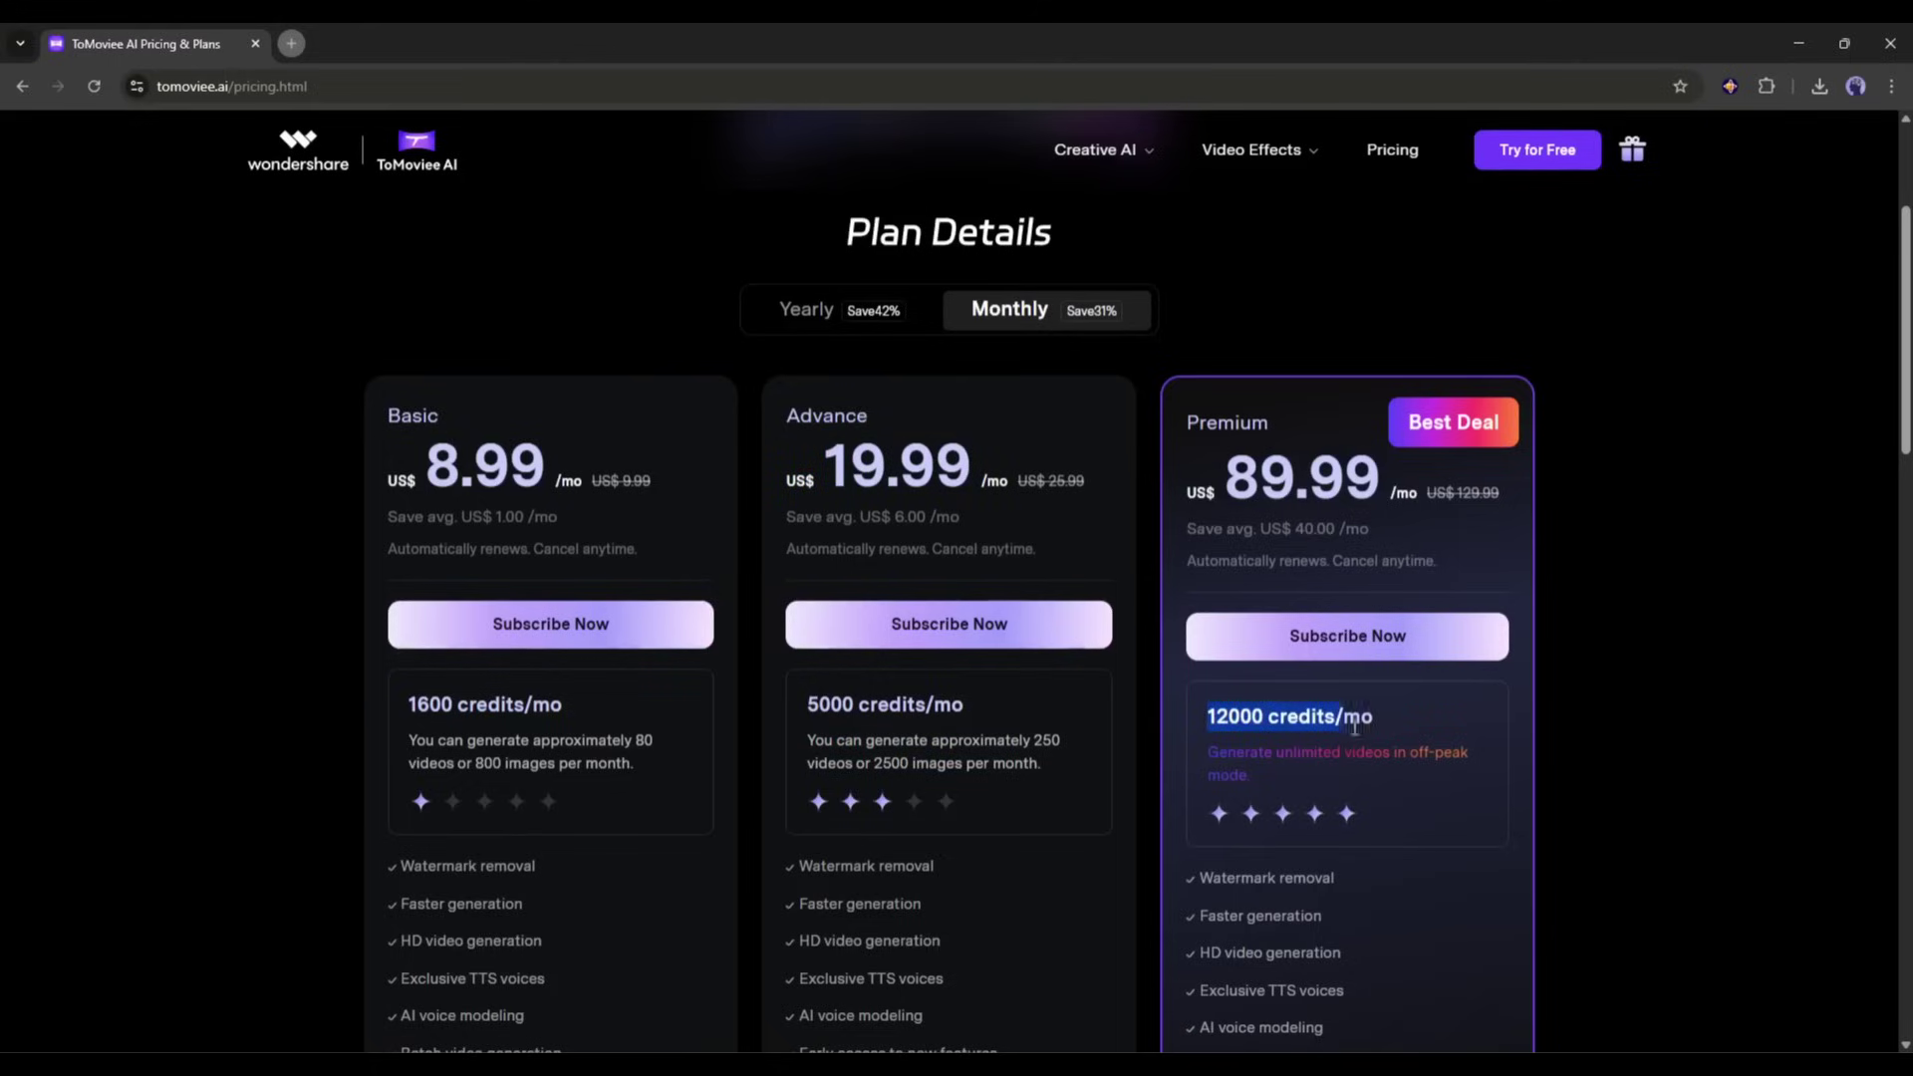
click(1309, 772)
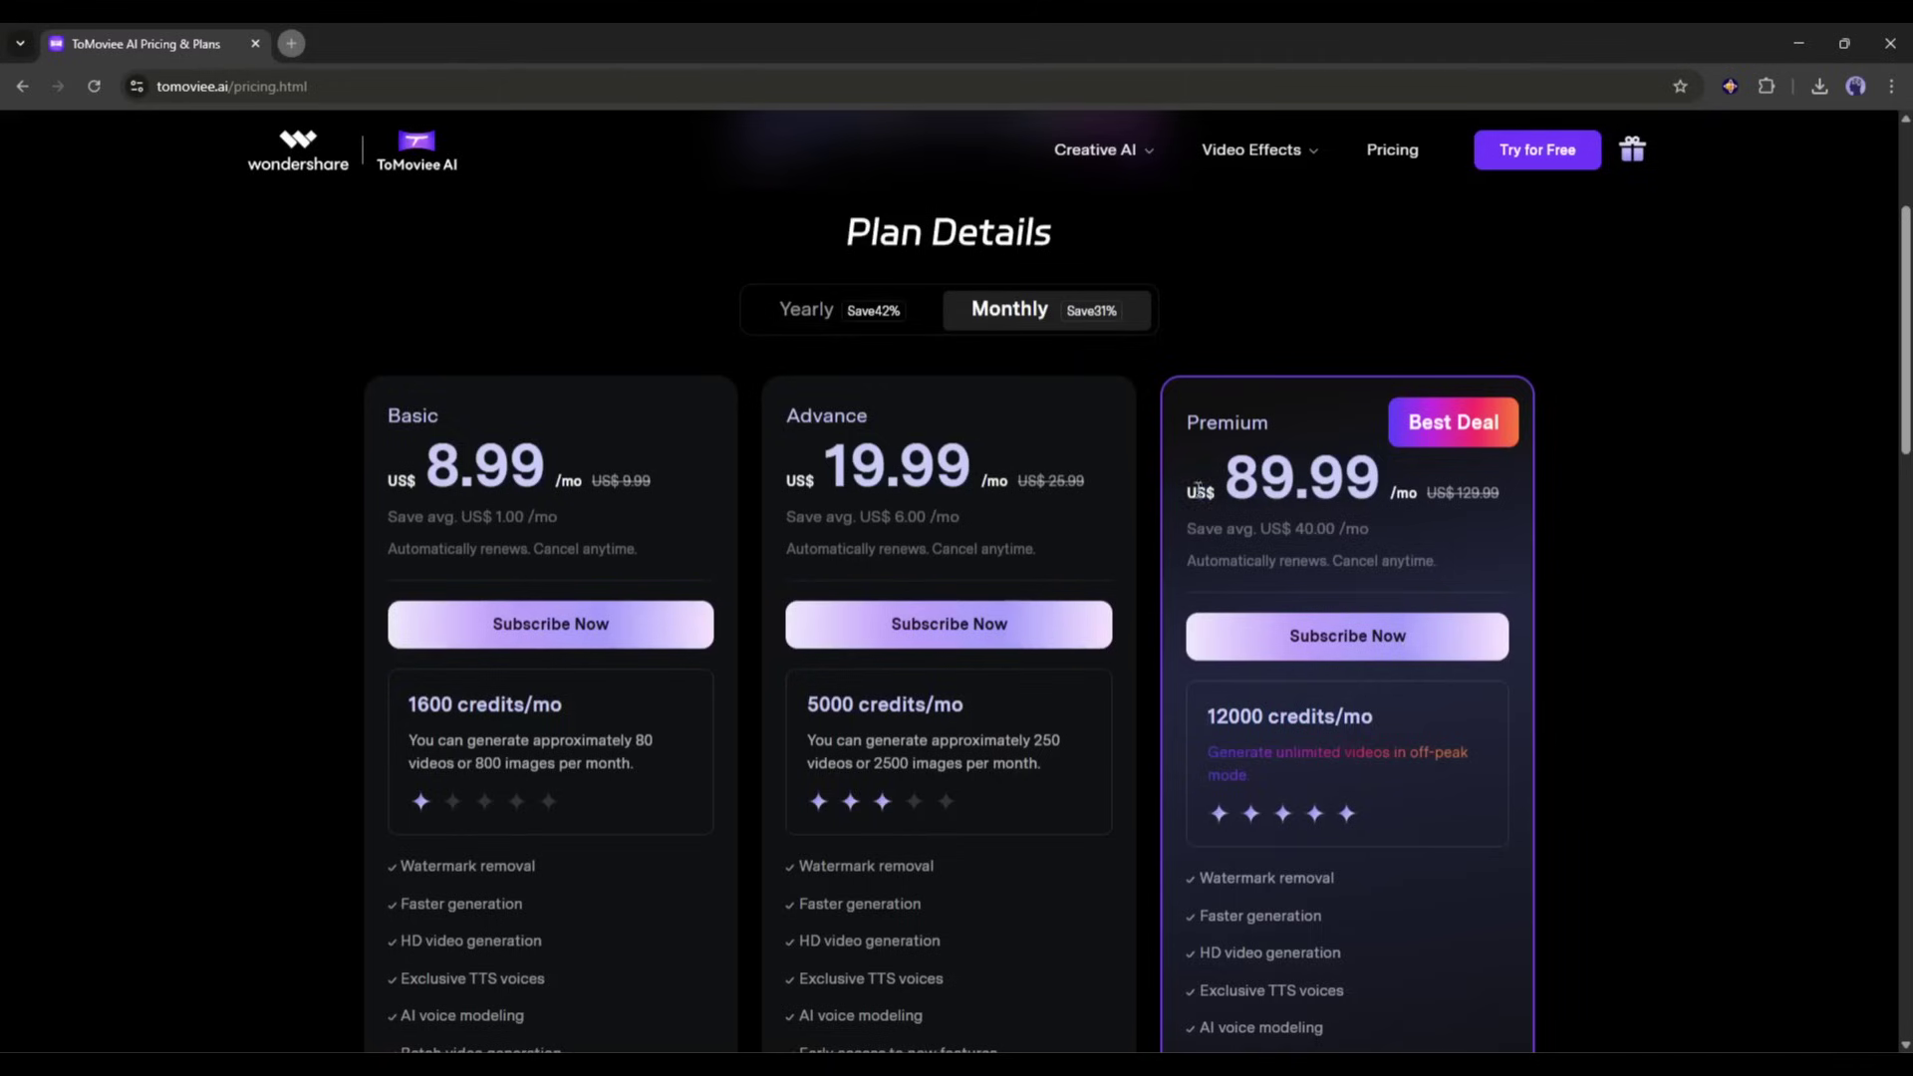
drag(1204, 489, 1393, 498)
click(1336, 533)
scroll(1401, 720, down, 3)
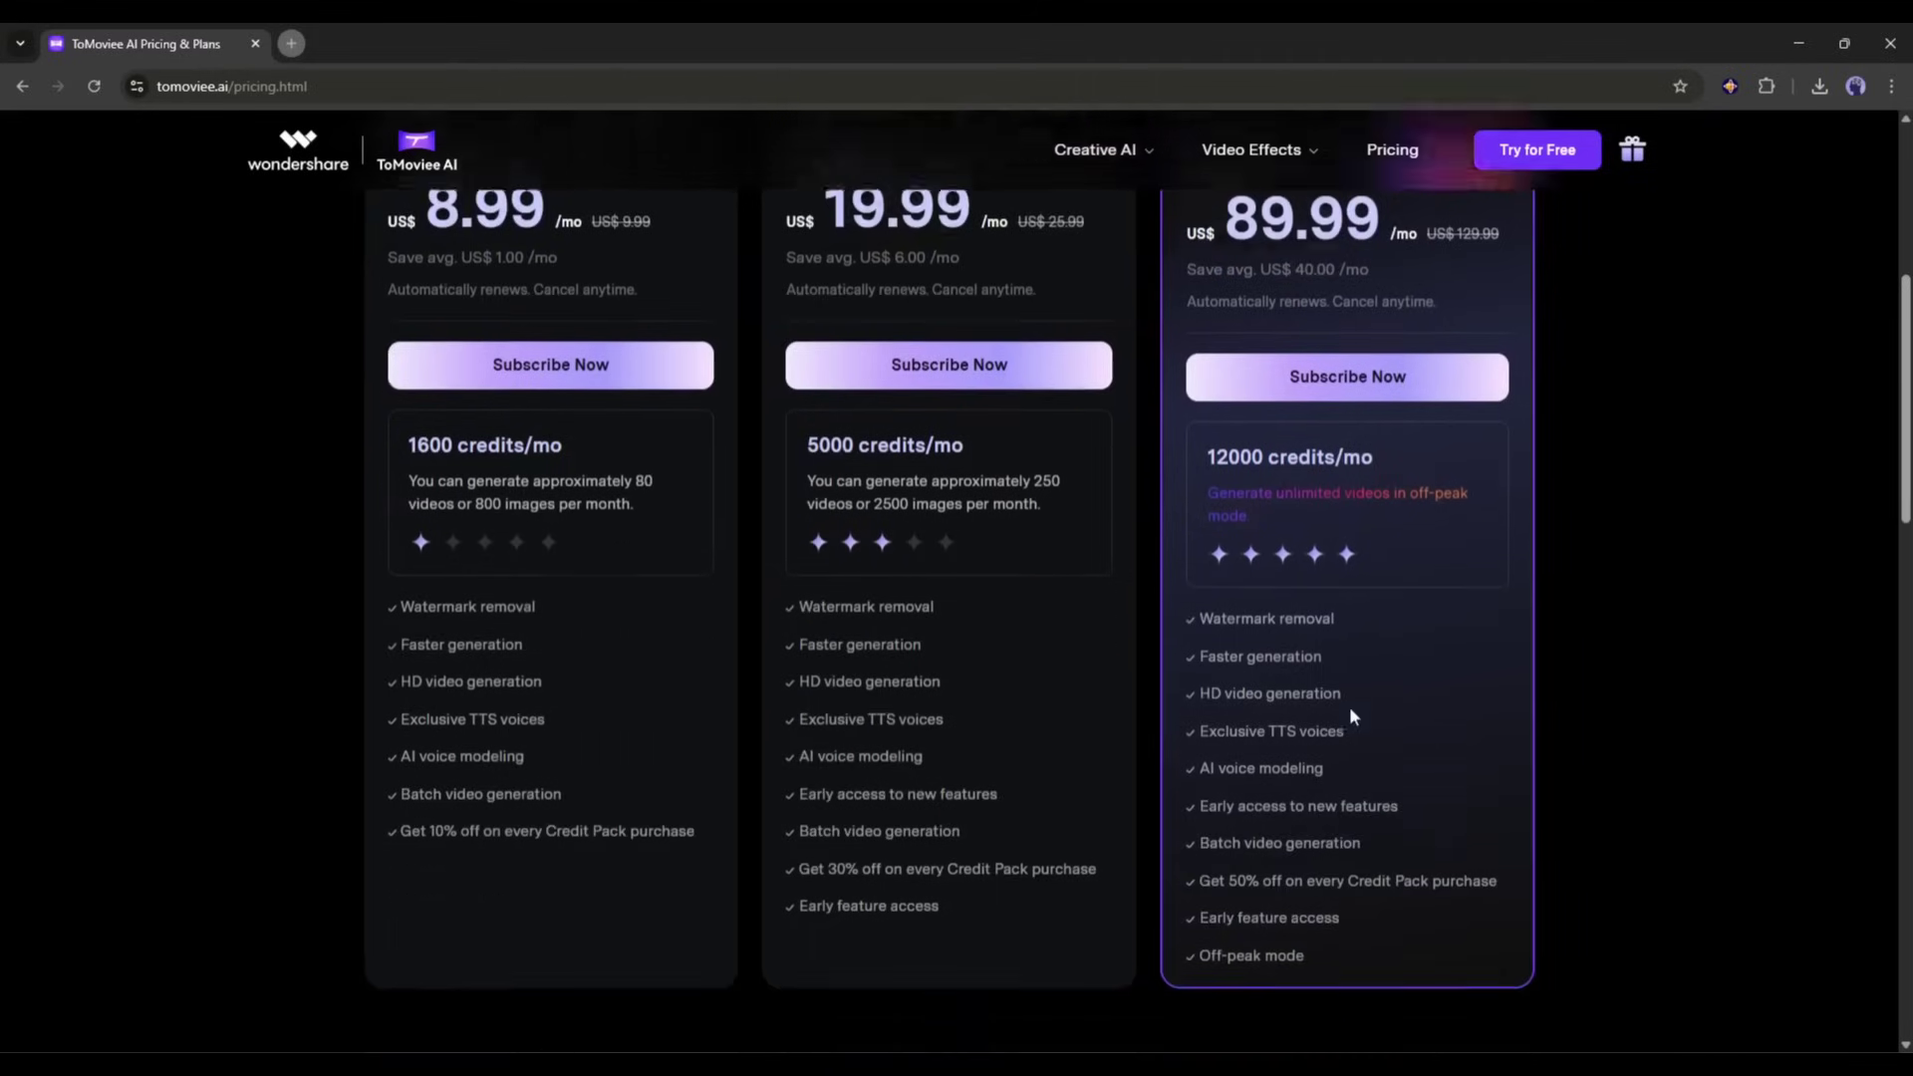
scroll(1349, 713, up, 6)
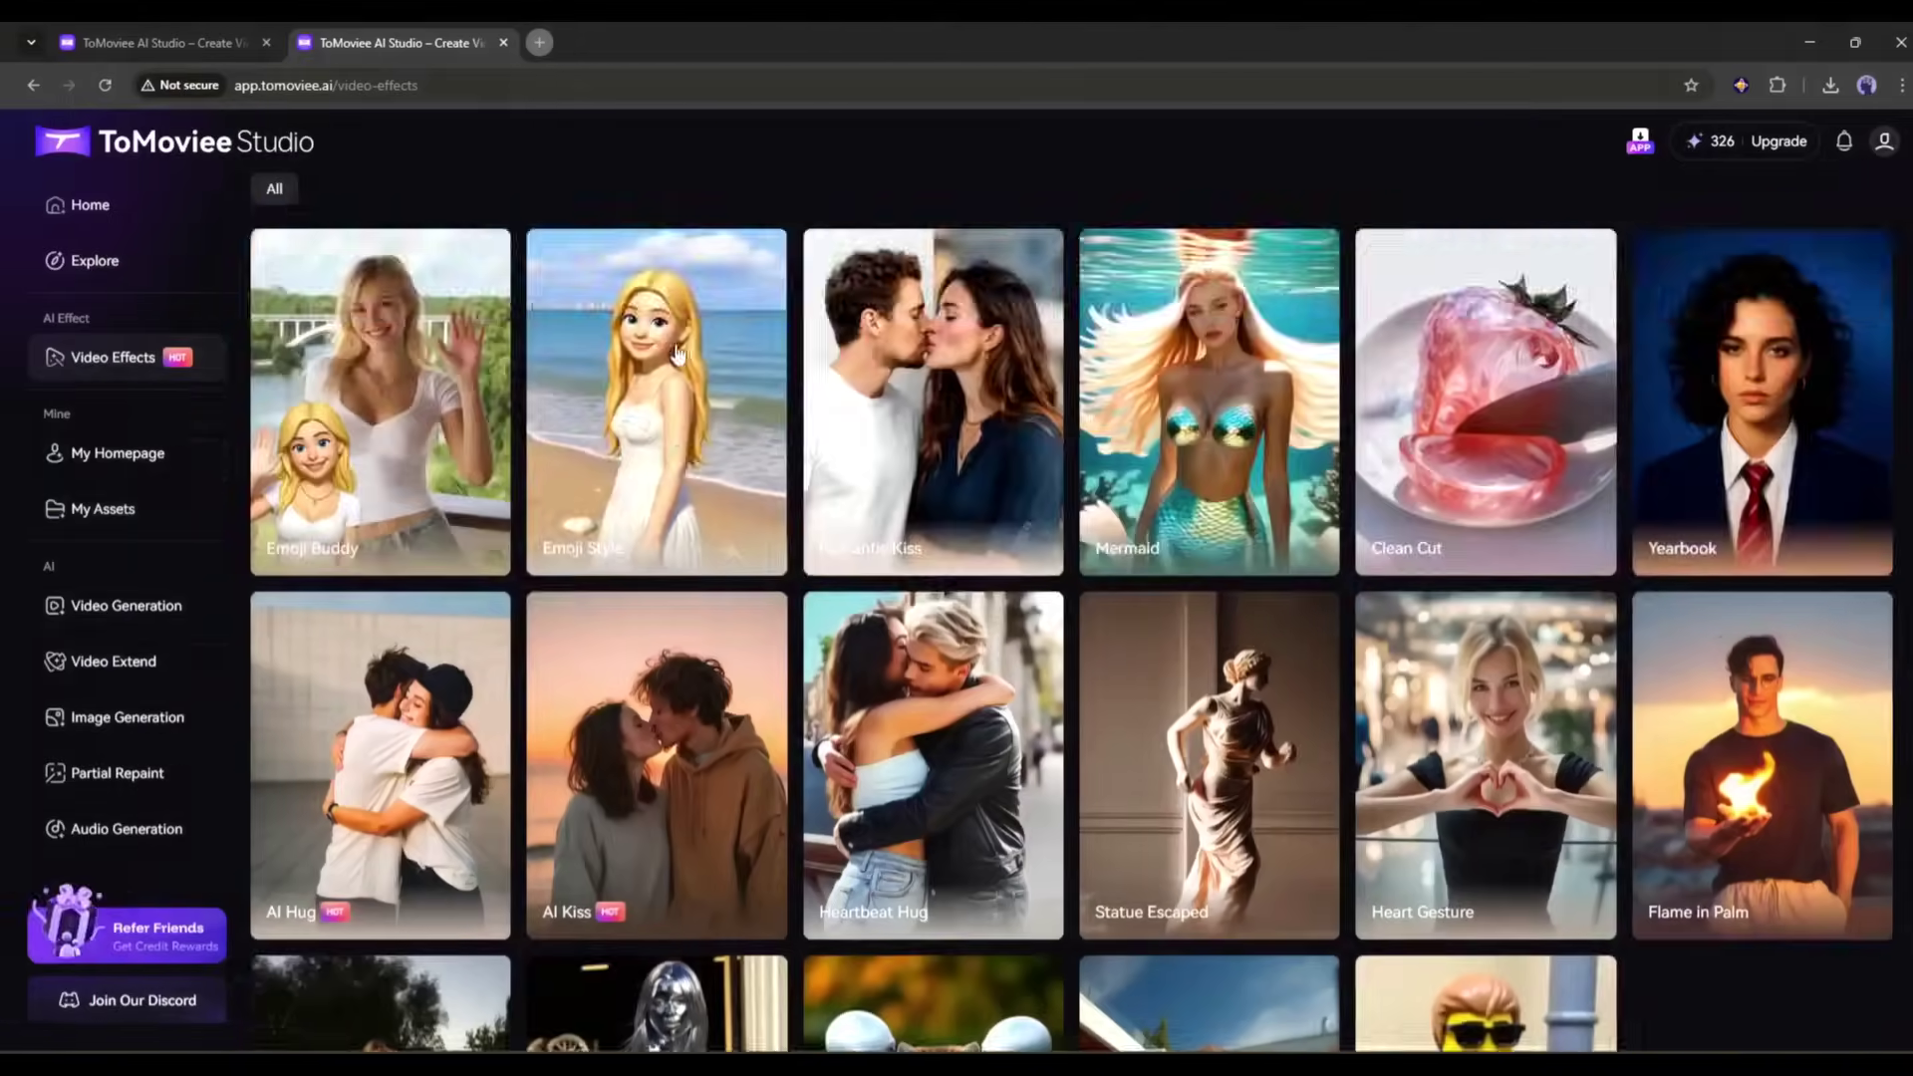
Return to ToMoviee Studio and look through the remaining effect templates in the Video Effects gallery.
scroll(675, 356, down, 3)
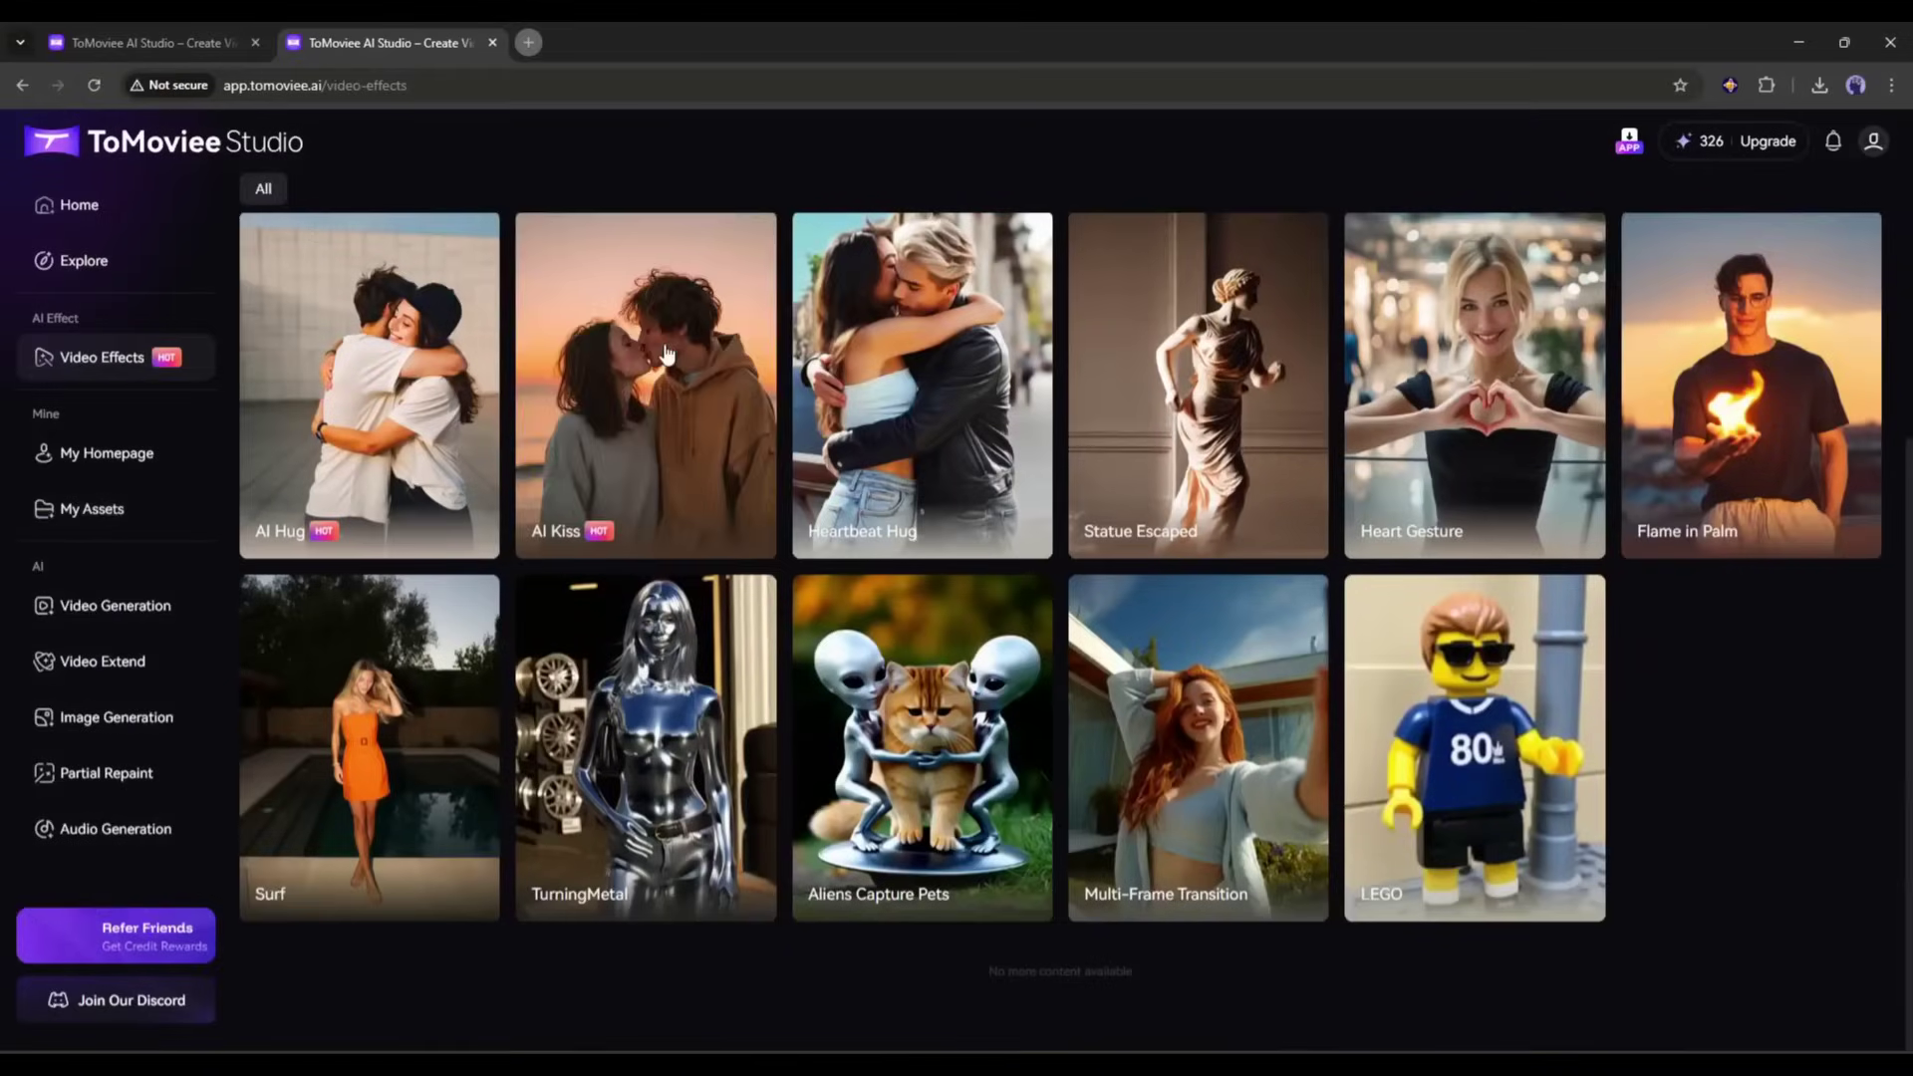